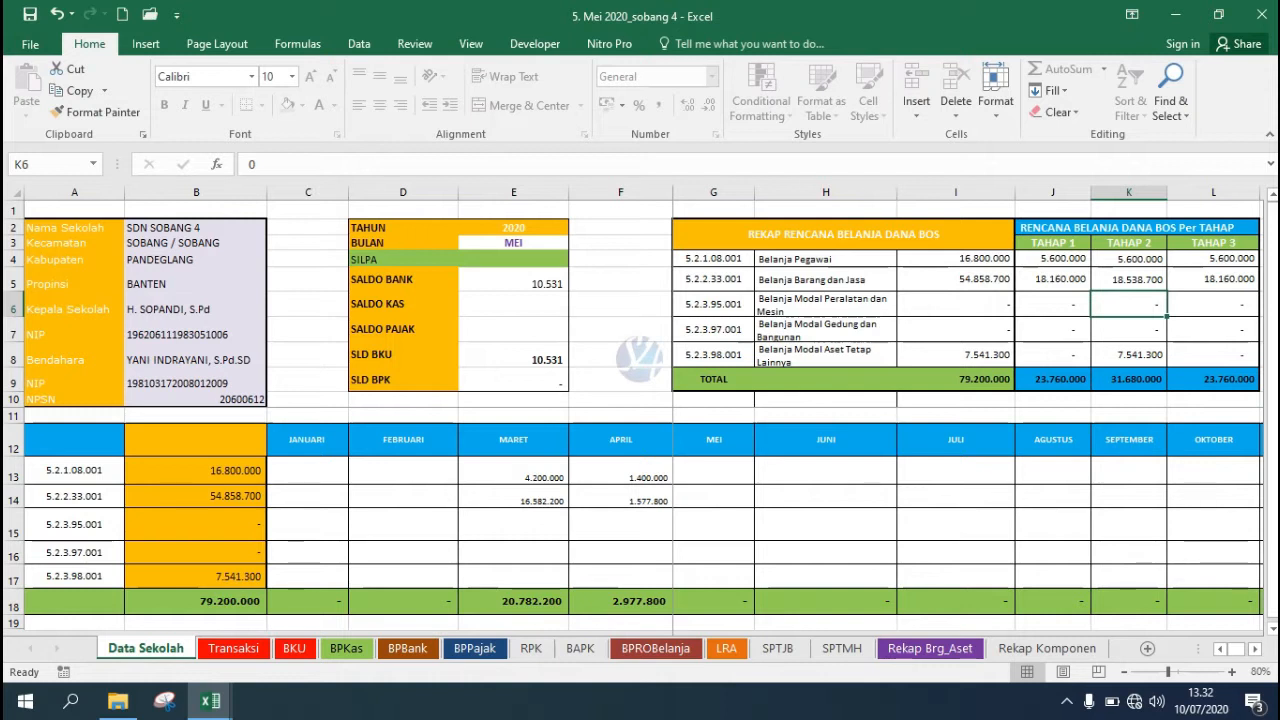
Examine the BOS spending plan on the Data Sekolah sheet across the amounts and totals for TAHAP 1, 2 and 3.
{"action": "left_click", "coordinate": [1052, 258]}
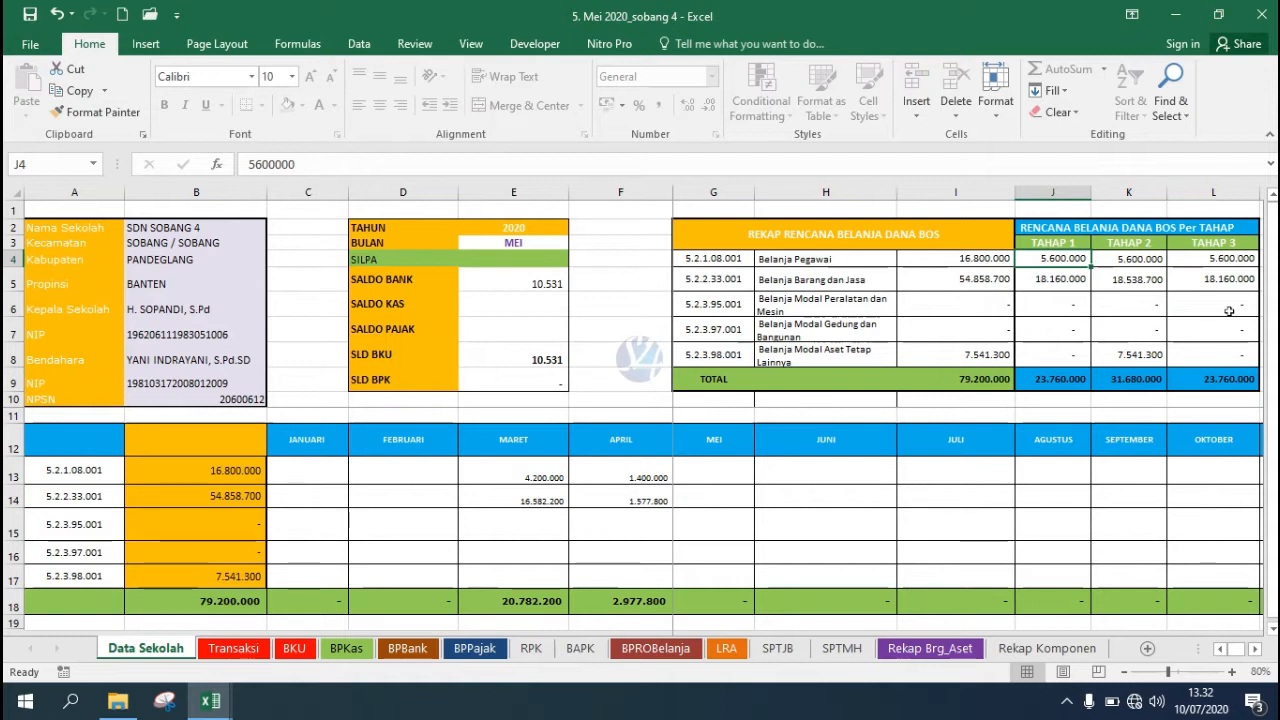
{"action": "key", "text": "Down"}
{"action": "key", "text": "Down"}
{"action": "key", "text": "Down"}
{"action": "key", "text": "Down"}
{"action": "key", "text": "Down"}
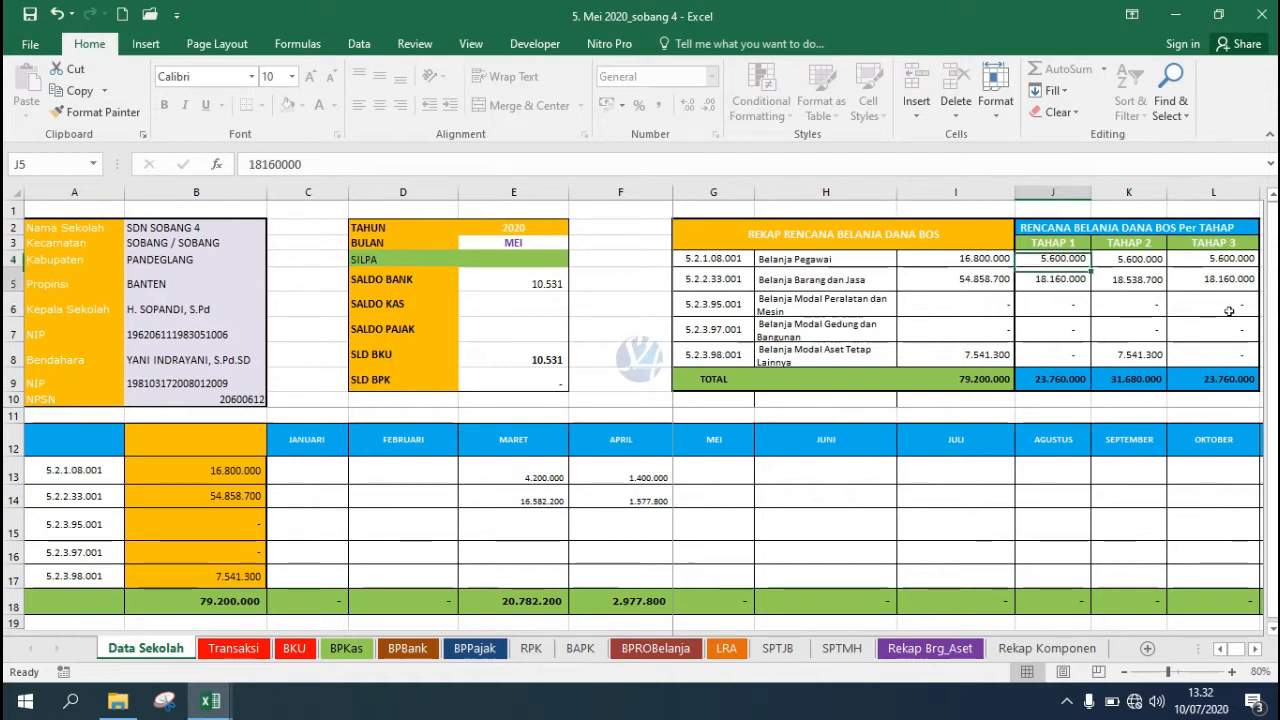
{"action": "key", "text": "Up"}
{"action": "key", "text": "Up"}
{"action": "key", "text": "Up"}
{"action": "key", "text": "Up"}
{"action": "key", "text": "Up"}
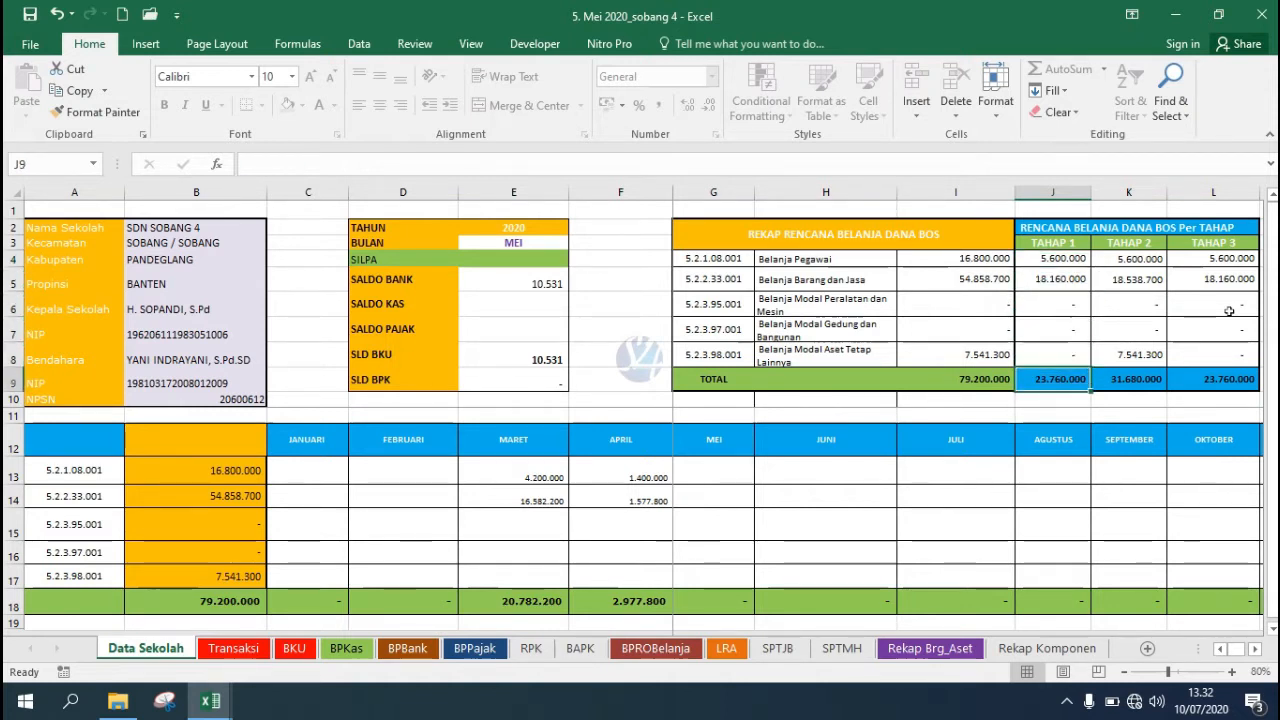
{"action": "key", "text": "Right"}
{"action": "key", "text": "Right"}
{"action": "key", "text": "Right"}
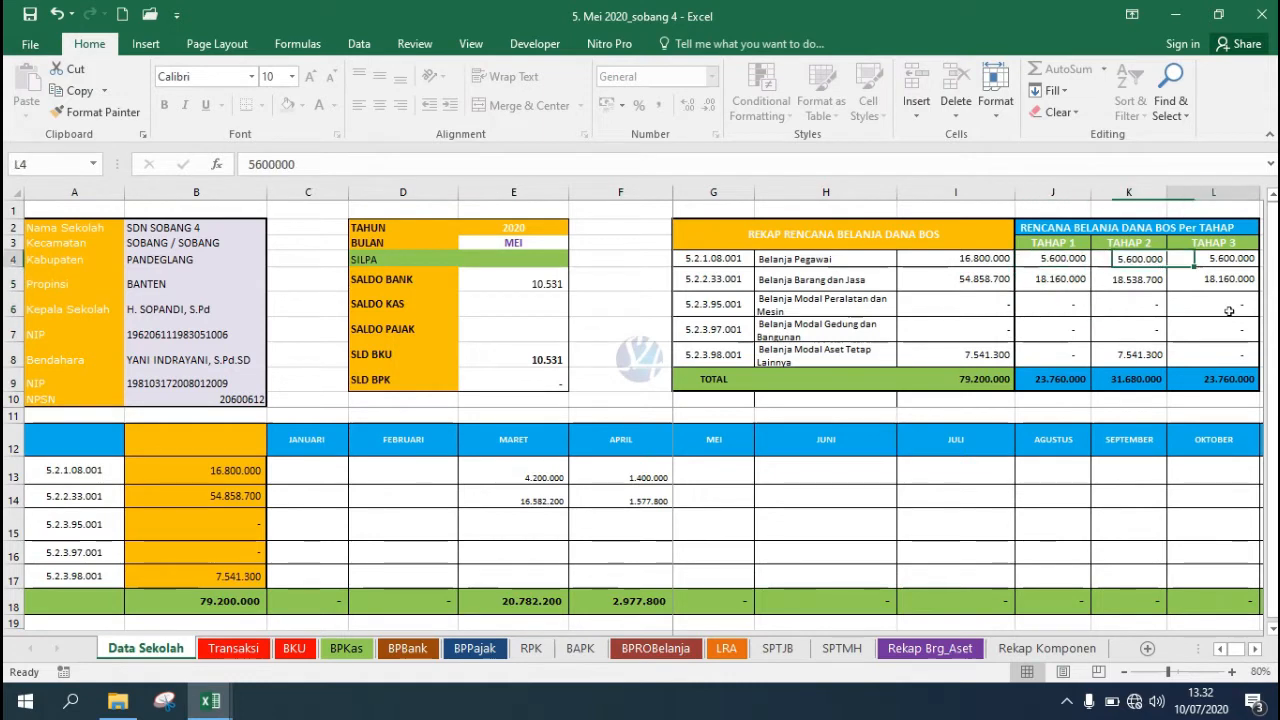
{"action": "key", "text": "Left"}
{"action": "key", "text": "Left"}
{"action": "key", "text": "Left"}
{"action": "key", "text": "Left"}
{"action": "key", "text": "Left"}
{"action": "key", "text": "Left"}
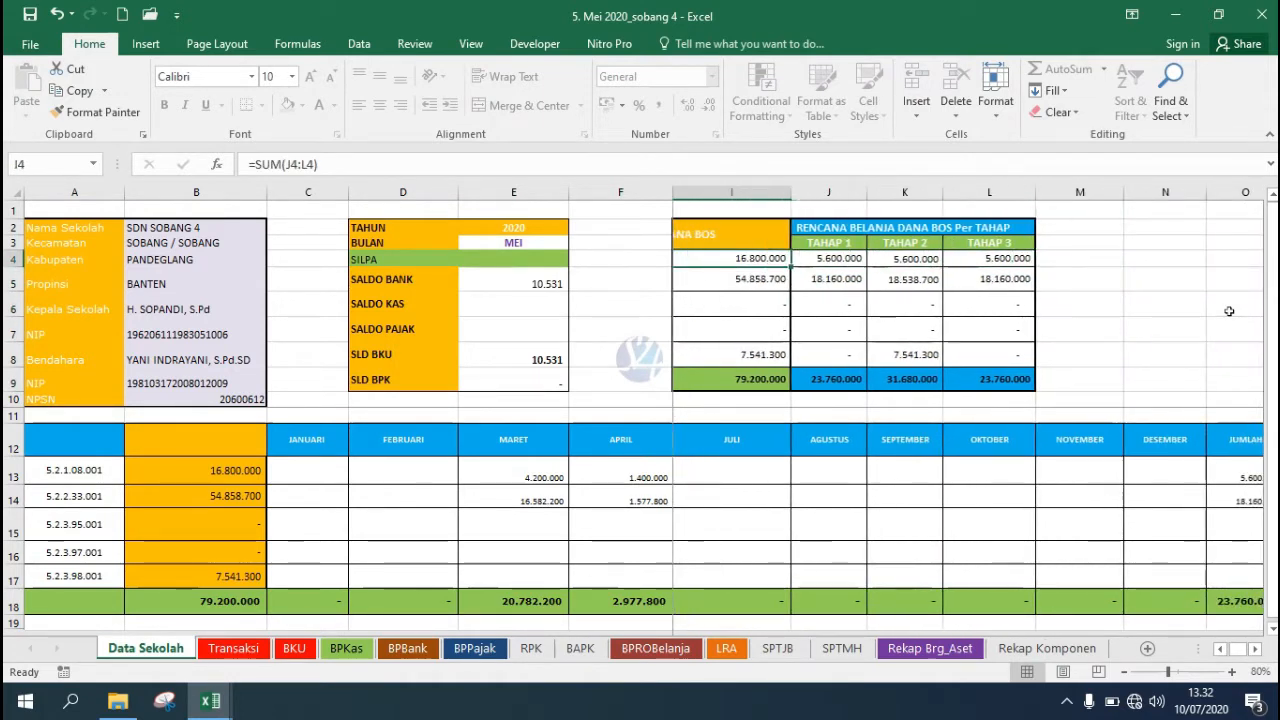
{"action": "key", "text": "Right"}
{"action": "key", "text": "Right"}
{"action": "key", "text": "Right"}
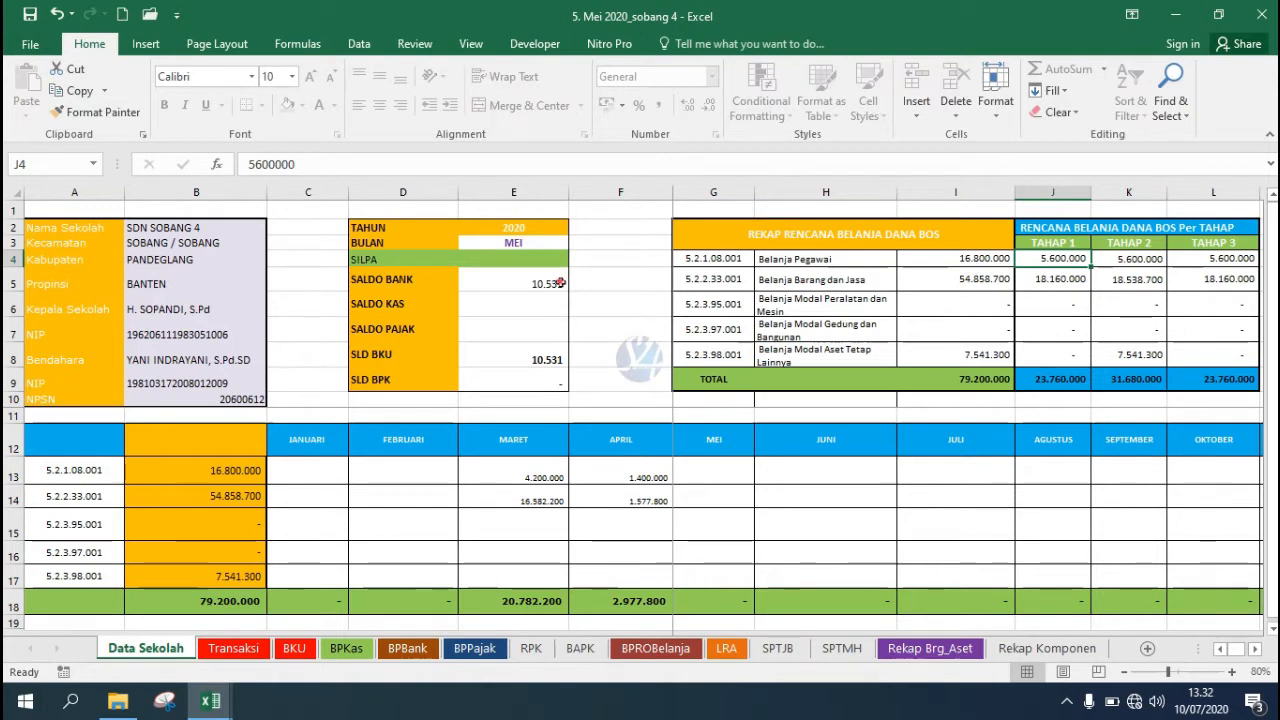
Examine the opening balance cells for SALDO BANK, SALDO KAS and SALDO PAJAK, and compare them with SLD BKU.
{"action": "left_click", "coordinate": [560, 283]}
{"action": "left_click", "coordinate": [555, 313]}
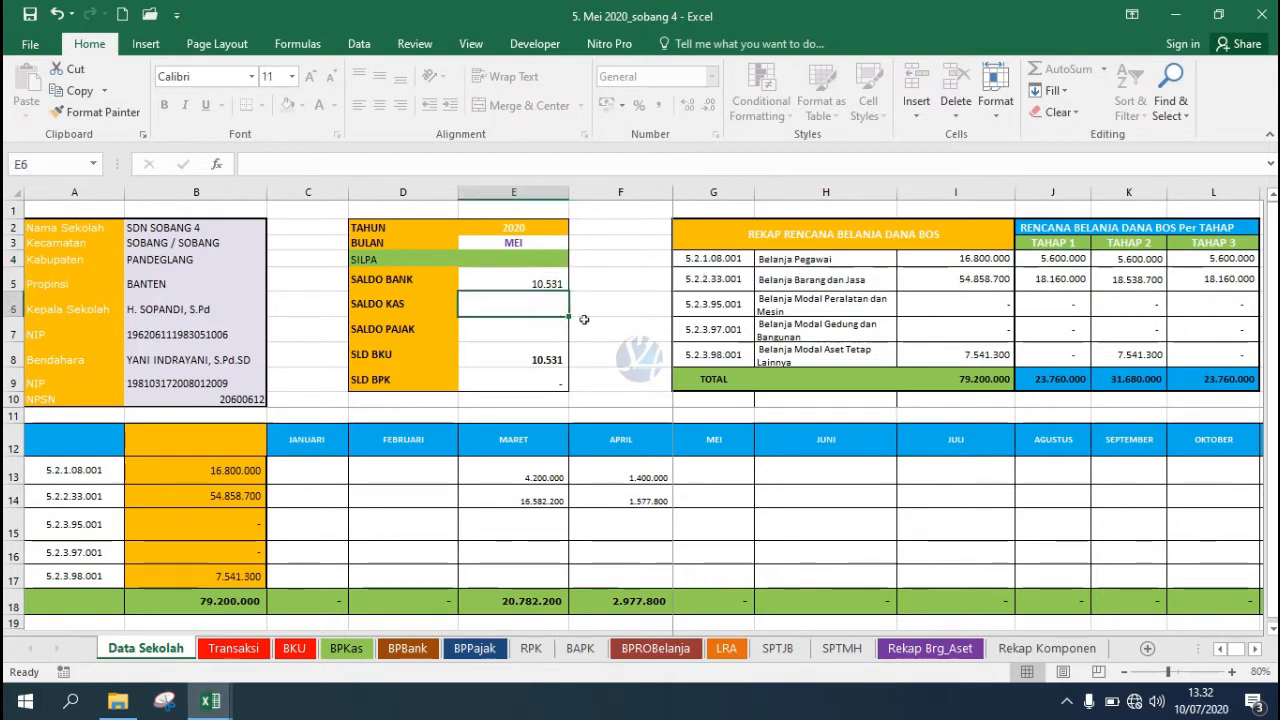
{"action": "left_click", "coordinate": [540, 330]}
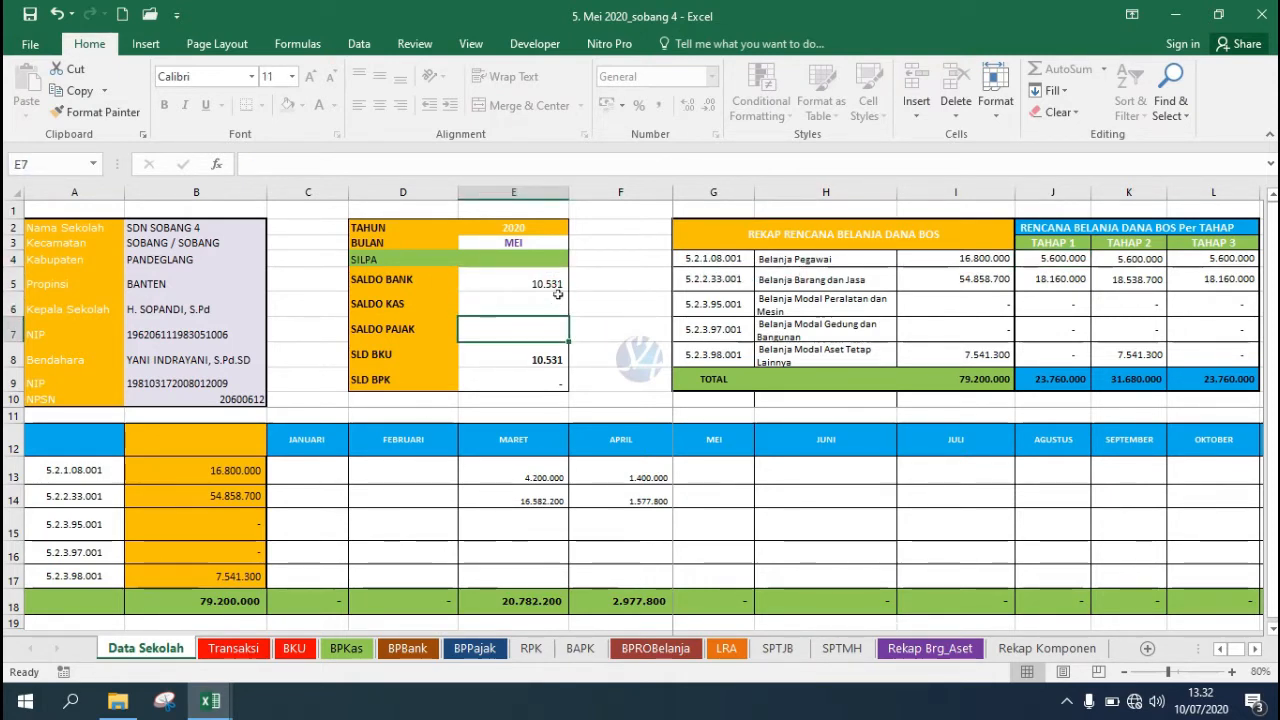
{"action": "left_click_drag", "start_coordinate": [552, 285], "coordinate": [565, 333]}
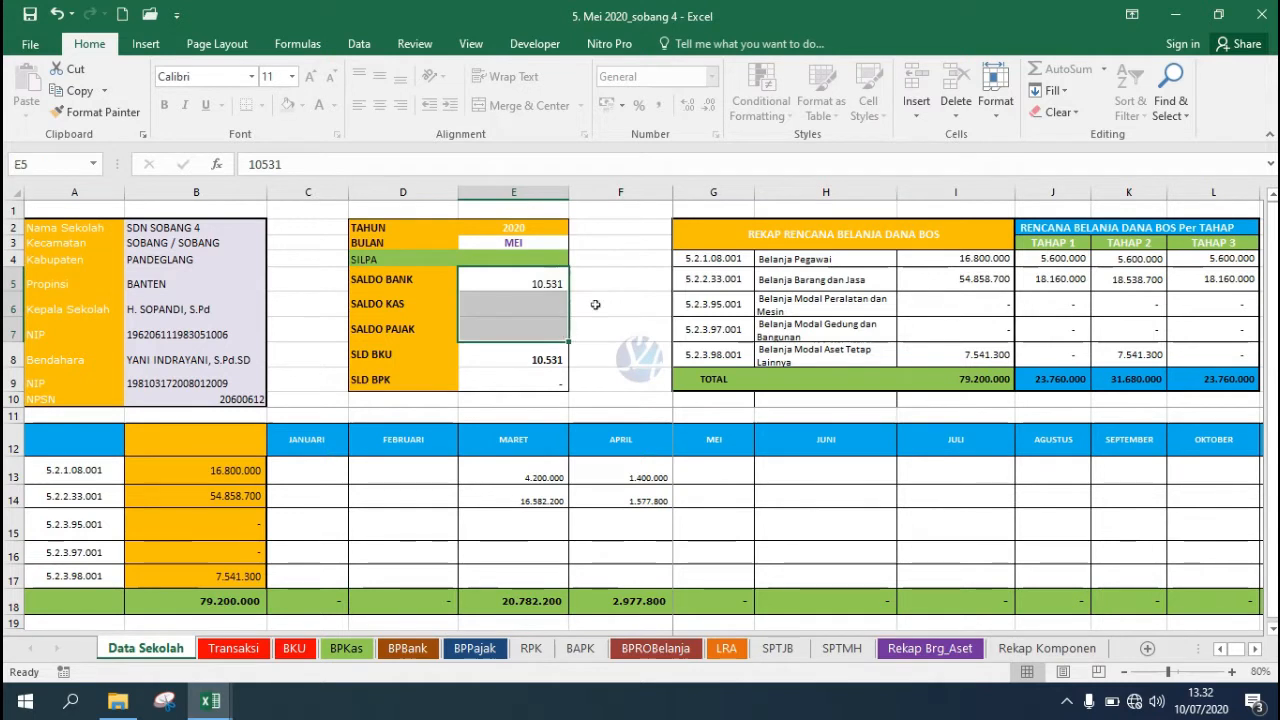
{"action": "key", "text": "shift+Up"}
{"action": "key", "text": "shift+Up"}
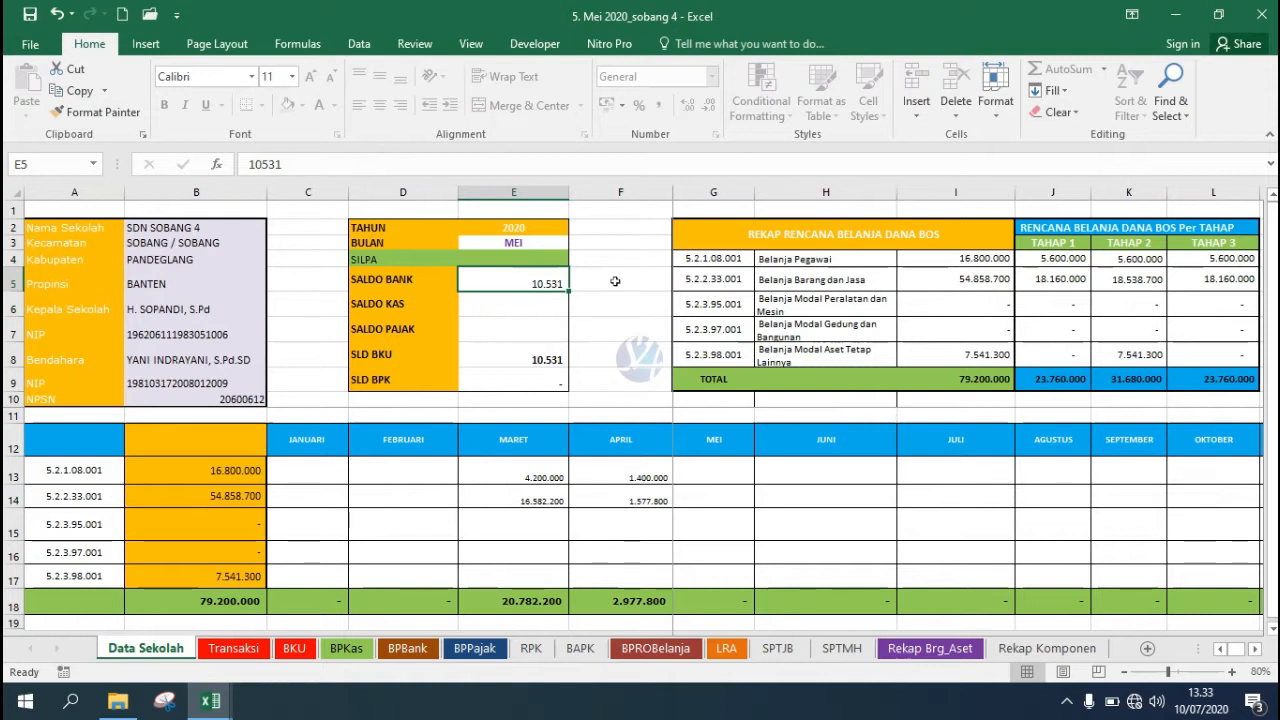
{"action": "left_click", "coordinate": [547, 310]}
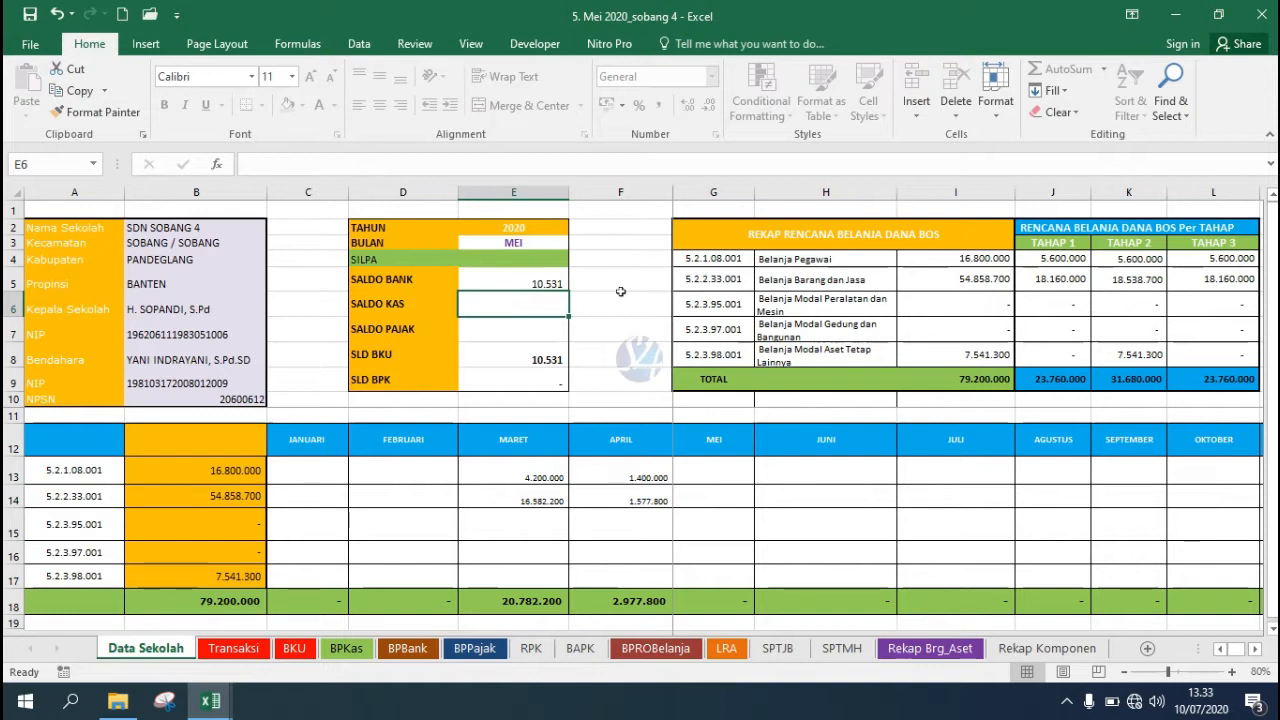
{"action": "key", "text": "Down"}
{"action": "key", "text": "Up"}
{"action": "key", "text": "Up"}
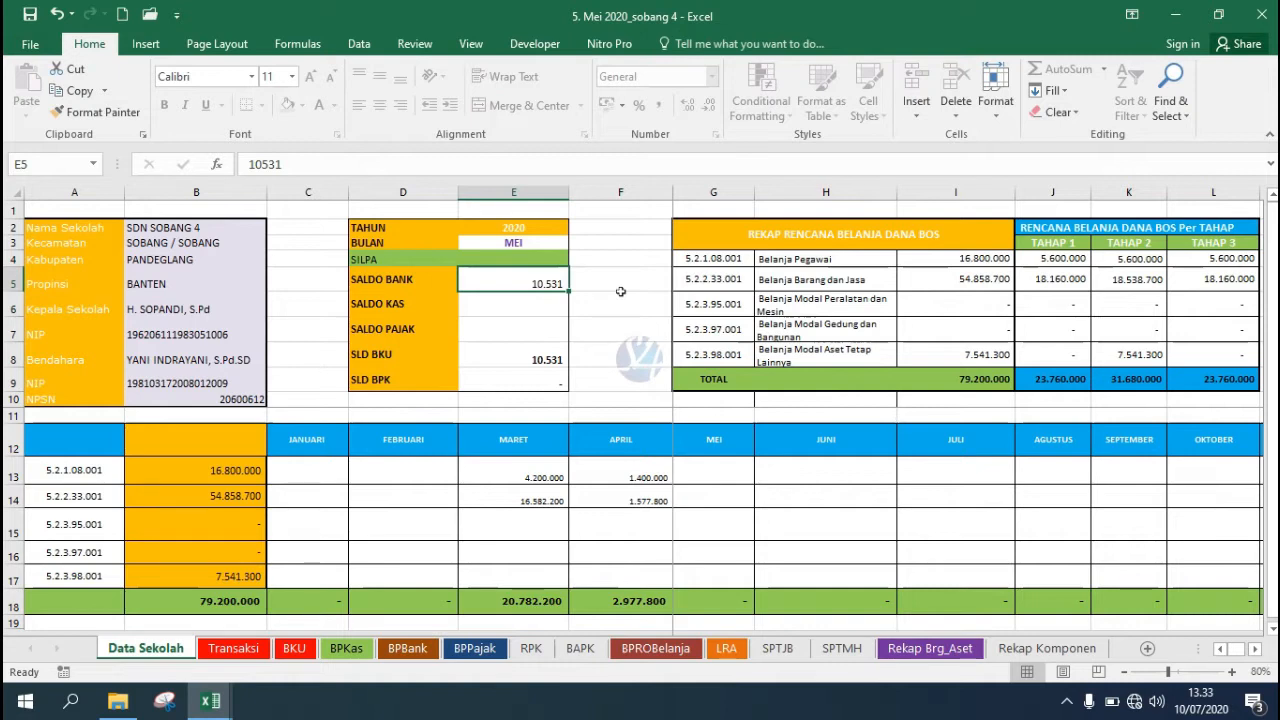
{"action": "key", "text": "Down"}
{"action": "key", "text": "Down"}
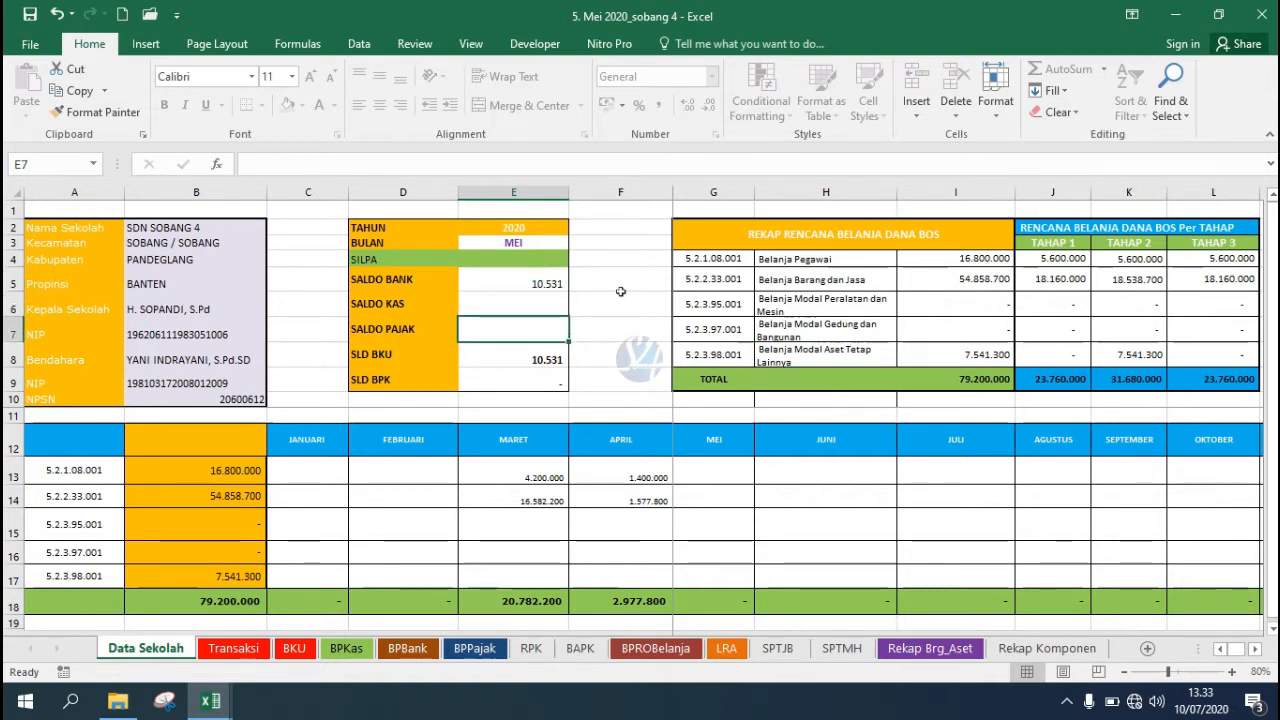
{"action": "key", "text": "Up"}
{"action": "key", "text": "Up"}
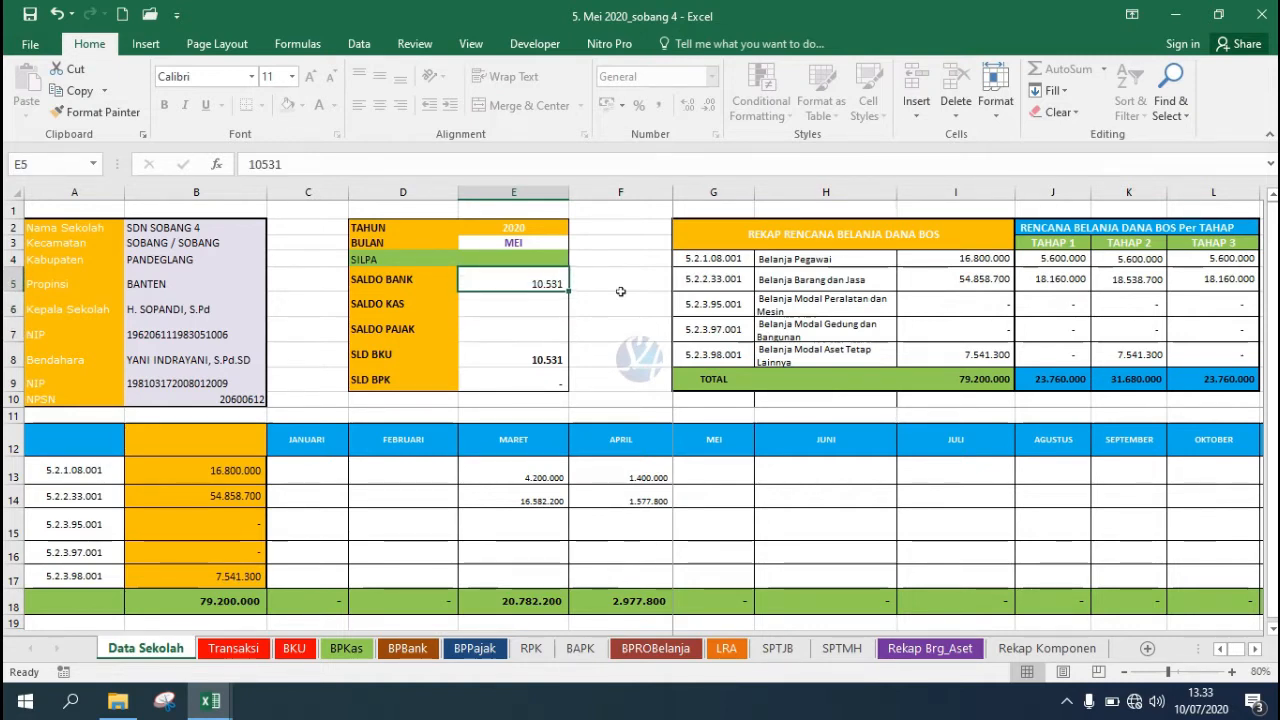
{"action": "key", "text": "Down"}
{"action": "key", "text": "Down"}
{"action": "key", "text": "Down"}
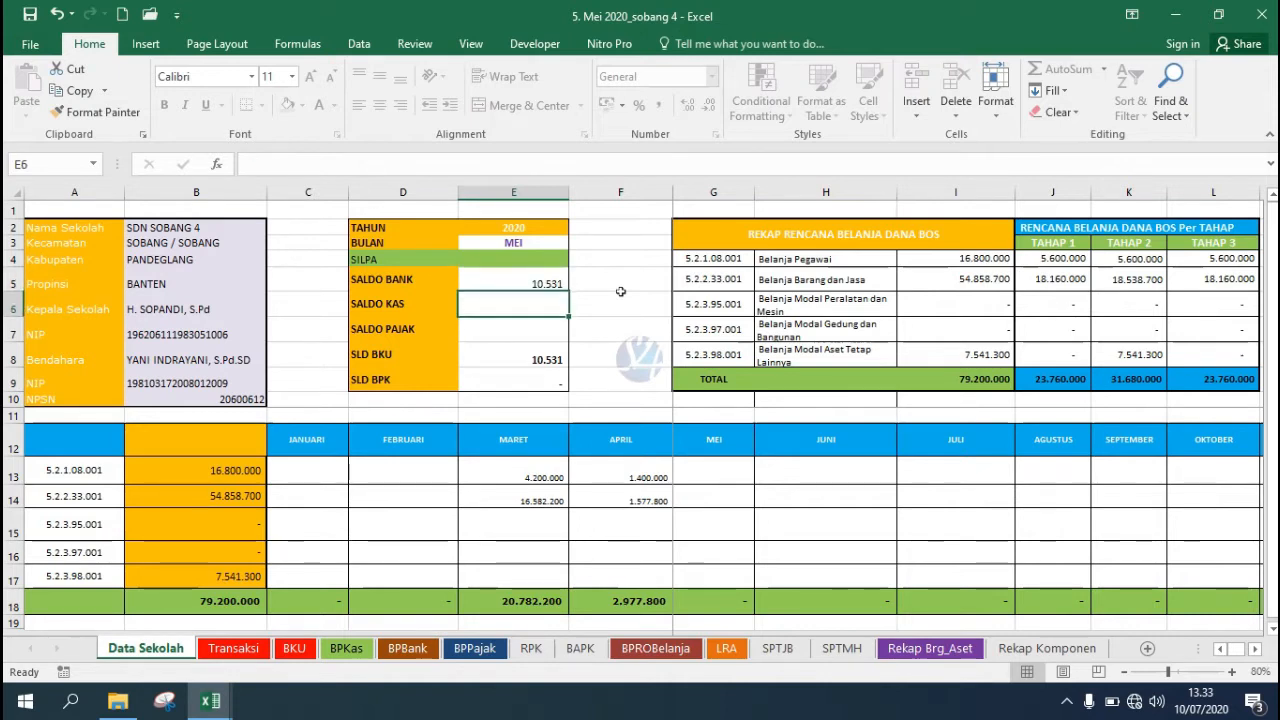
{"action": "key", "text": "Up"}
{"action": "key", "text": "Up"}
{"action": "key", "text": "Up"}
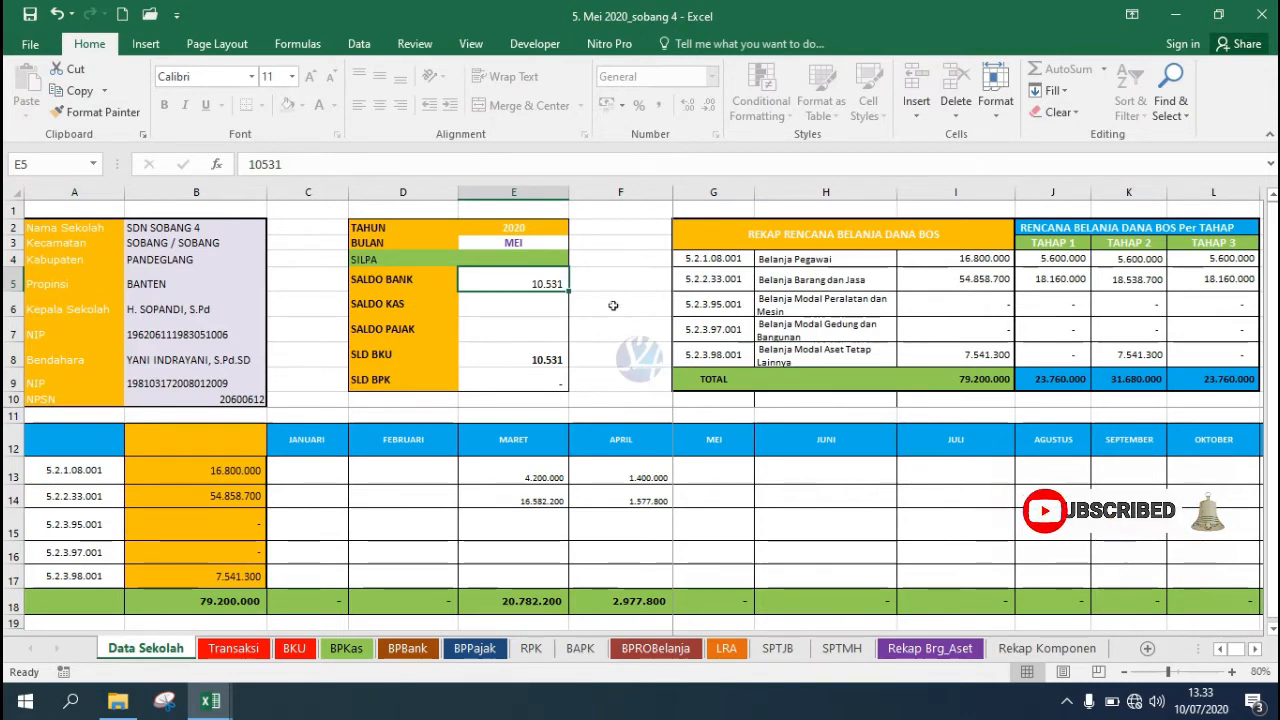
{"action": "left_click", "coordinate": [538, 309]}
{"action": "left_click", "coordinate": [546, 330]}
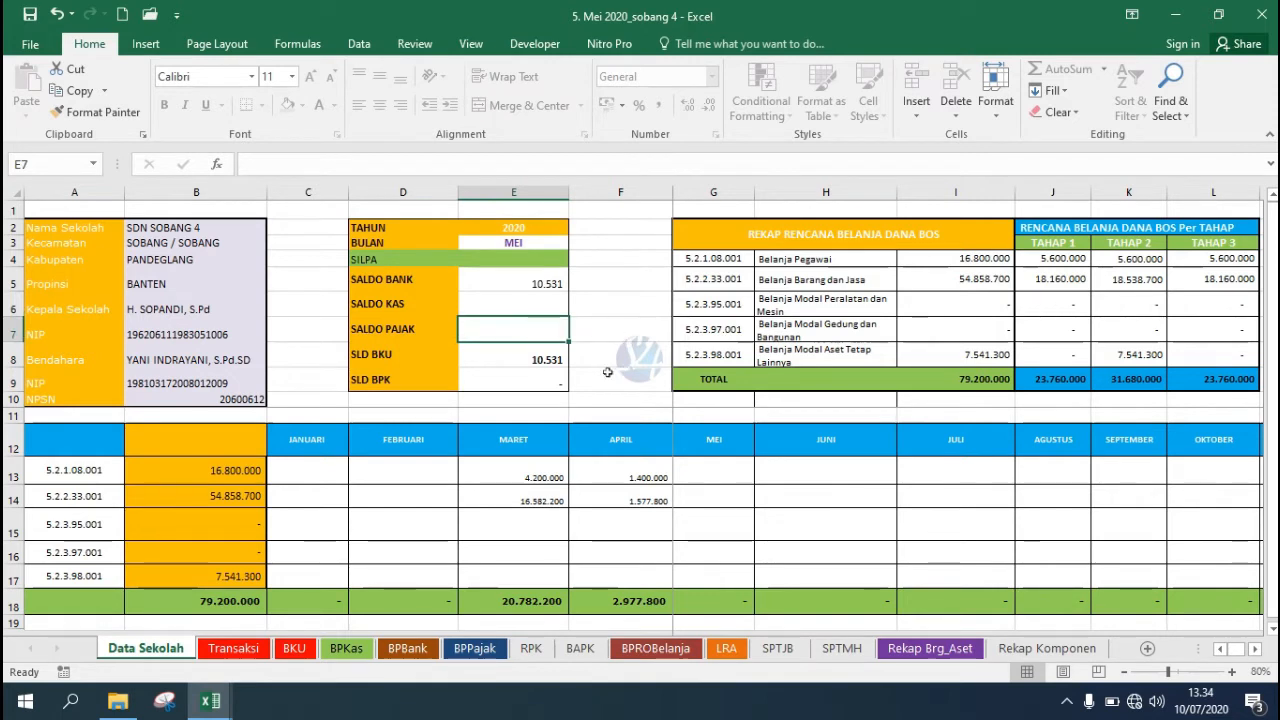
{"action": "left_click", "coordinate": [548, 283]}
{"action": "left_click", "coordinate": [545, 360]}
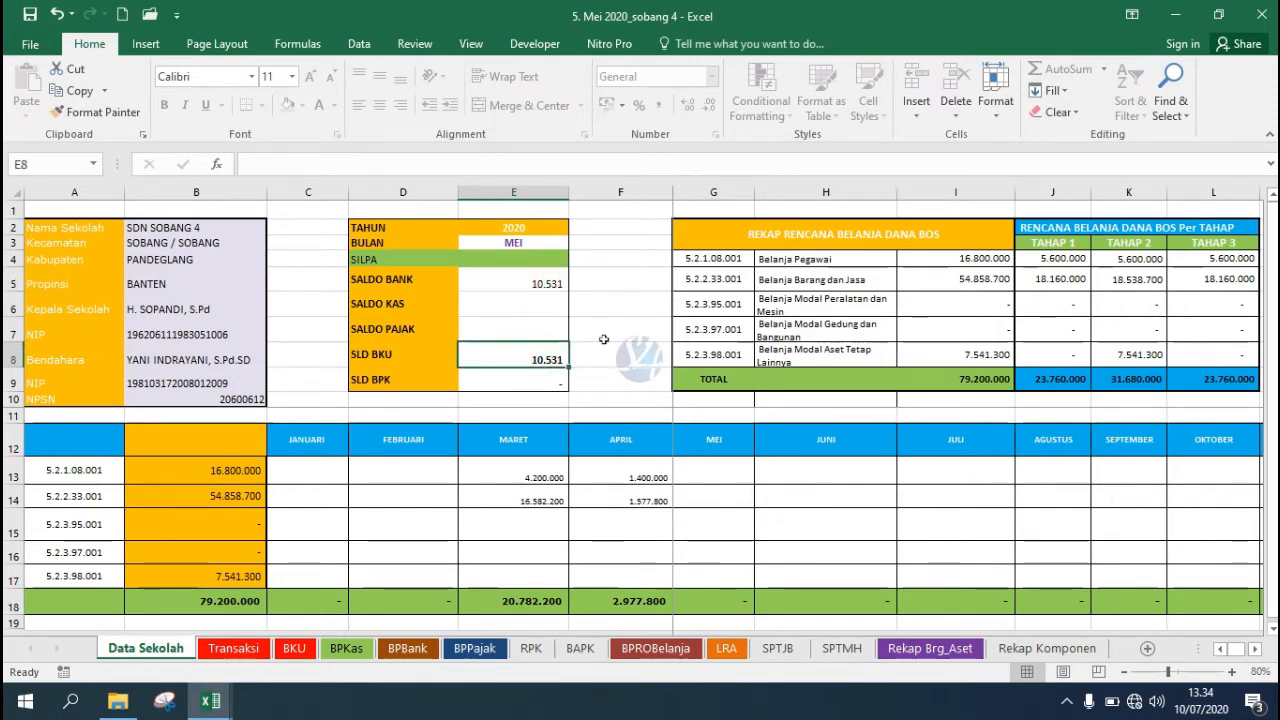
{"action": "left_click", "coordinate": [550, 286]}
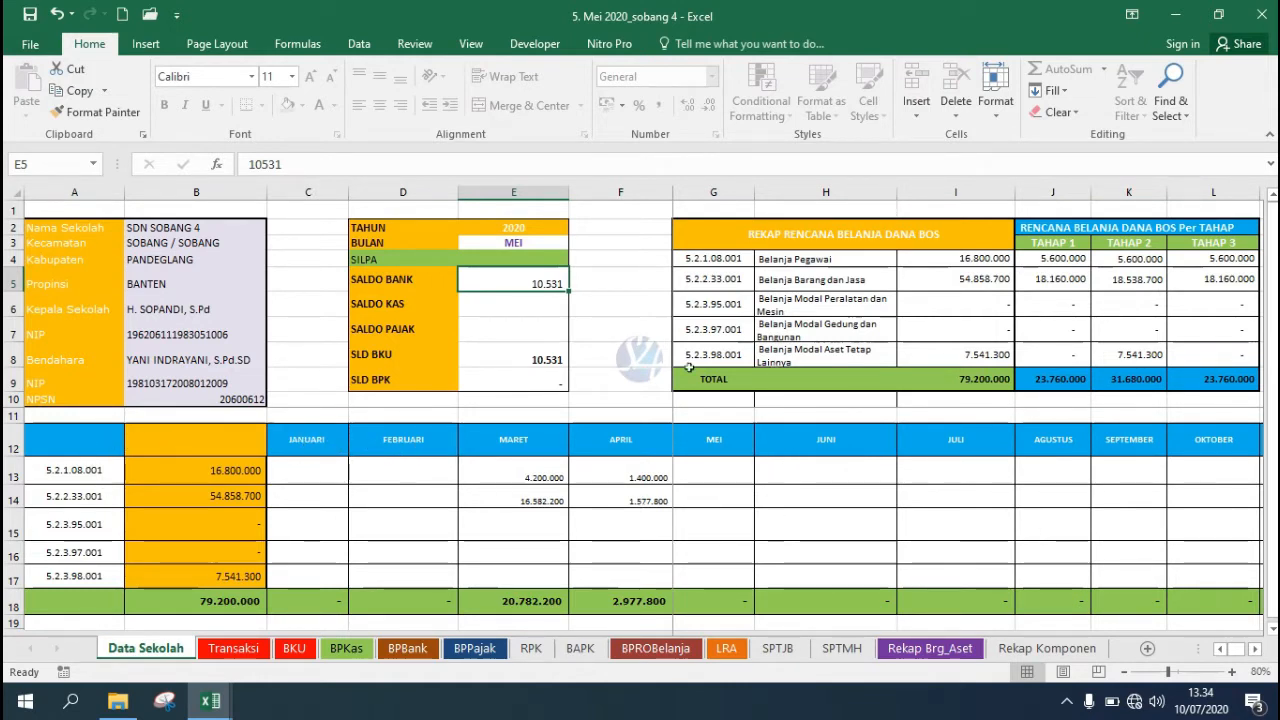
Examine the monthly spending table from JANUARI onward, checking the MARET and APRIL amounts for each account code.
{"action": "left_click", "coordinate": [328, 450]}
{"action": "left_click", "coordinate": [408, 452]}
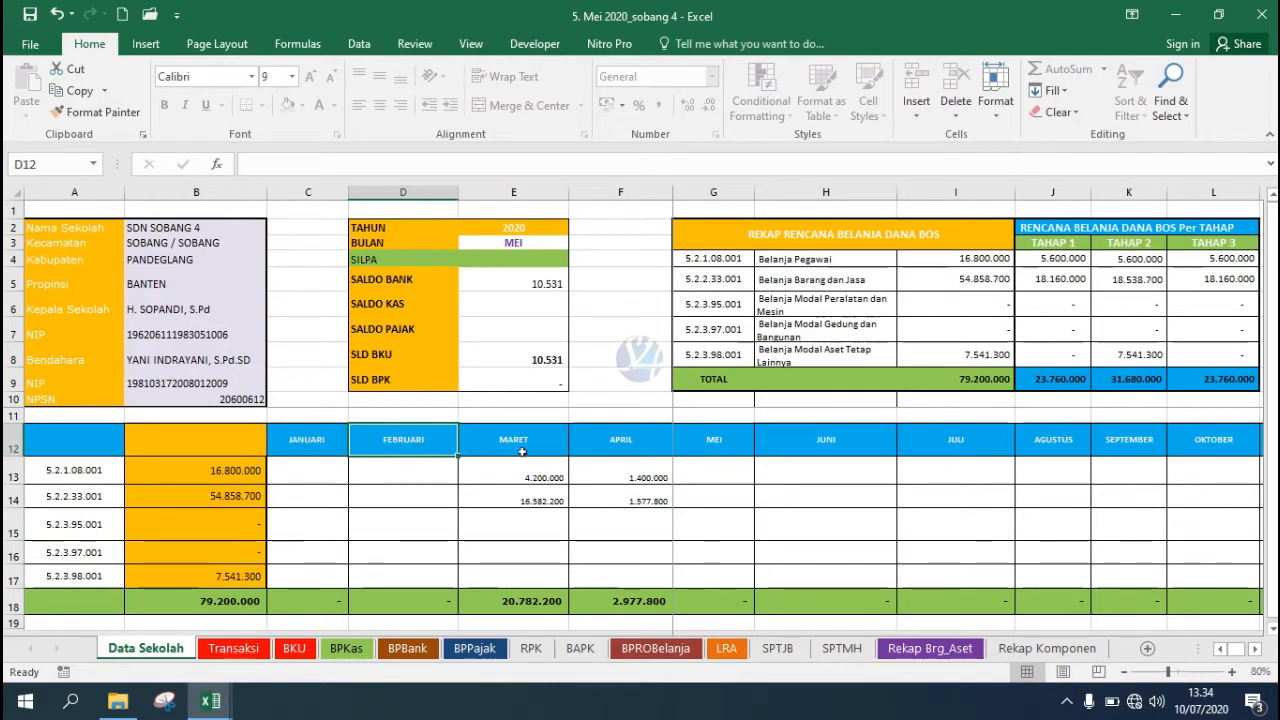
{"action": "left_click", "coordinate": [522, 452]}
{"action": "left_click", "coordinate": [614, 444]}
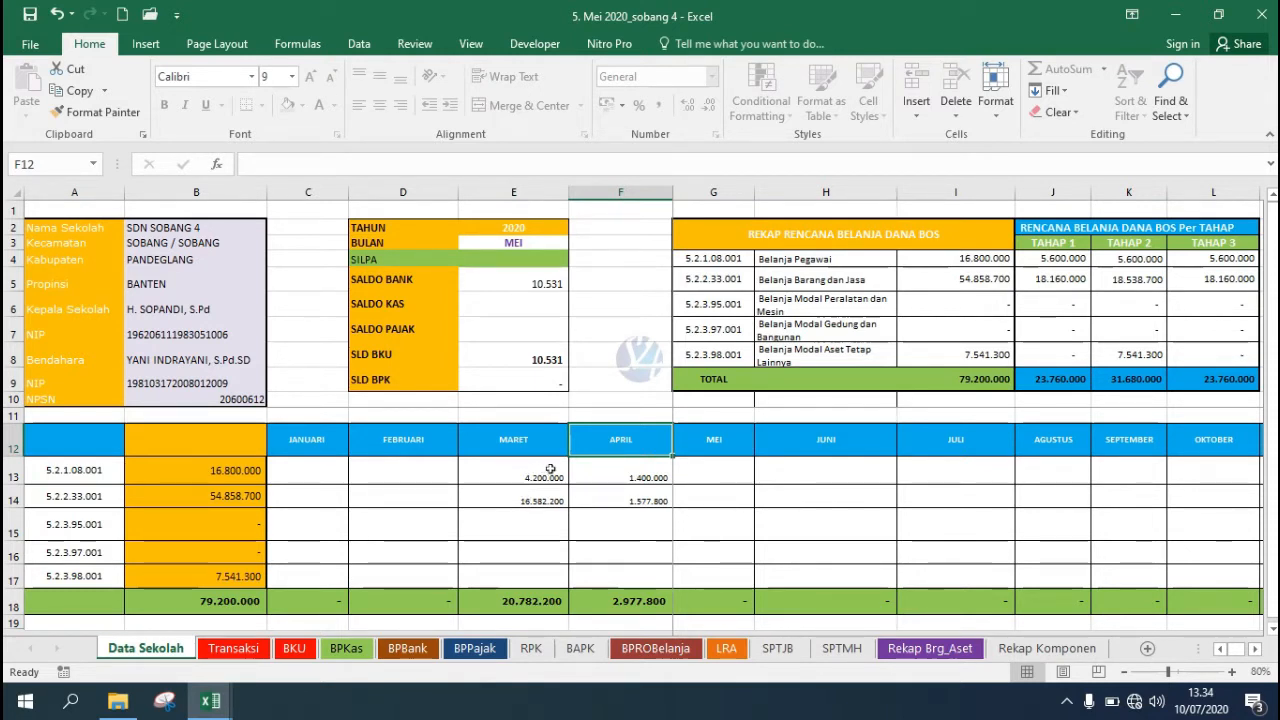
{"action": "left_click_drag", "start_coordinate": [545, 467], "coordinate": [545, 497]}
{"action": "left_click", "coordinate": [673, 477]}
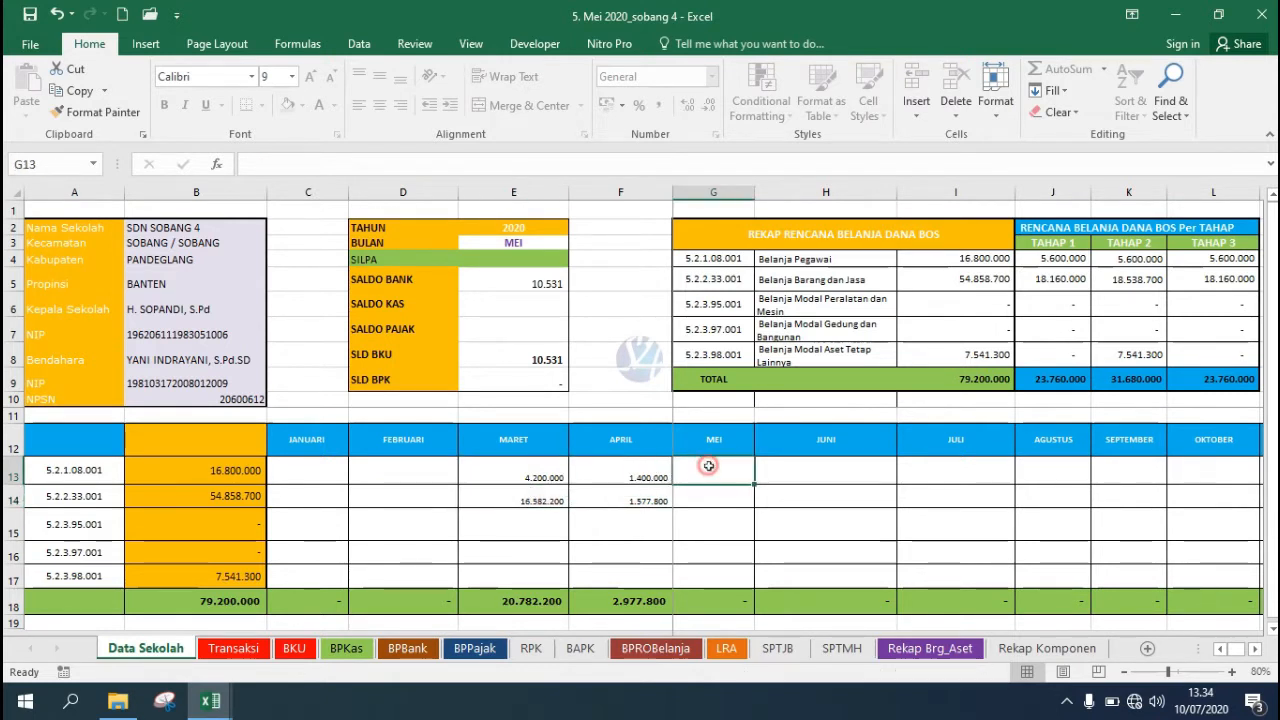
{"action": "left_click", "coordinate": [553, 474]}
{"action": "left_click", "coordinate": [552, 497]}
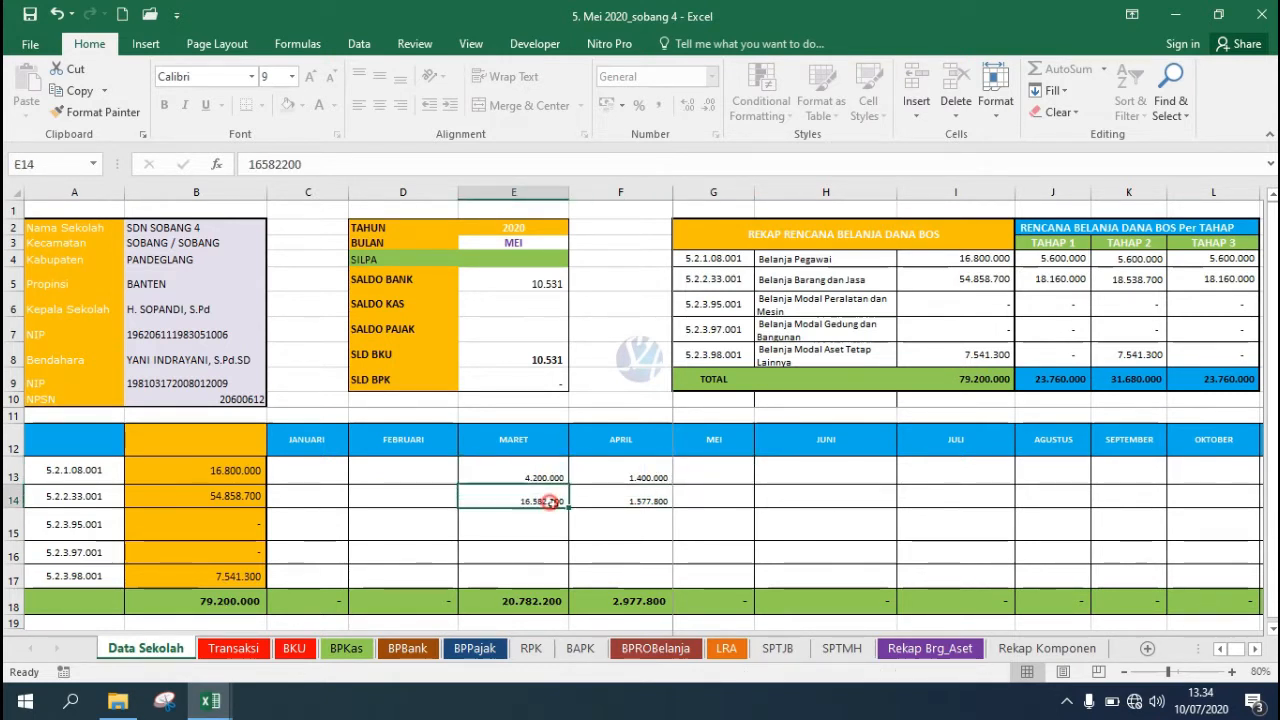
{"action": "left_click", "coordinate": [664, 472]}
{"action": "left_click", "coordinate": [662, 503]}
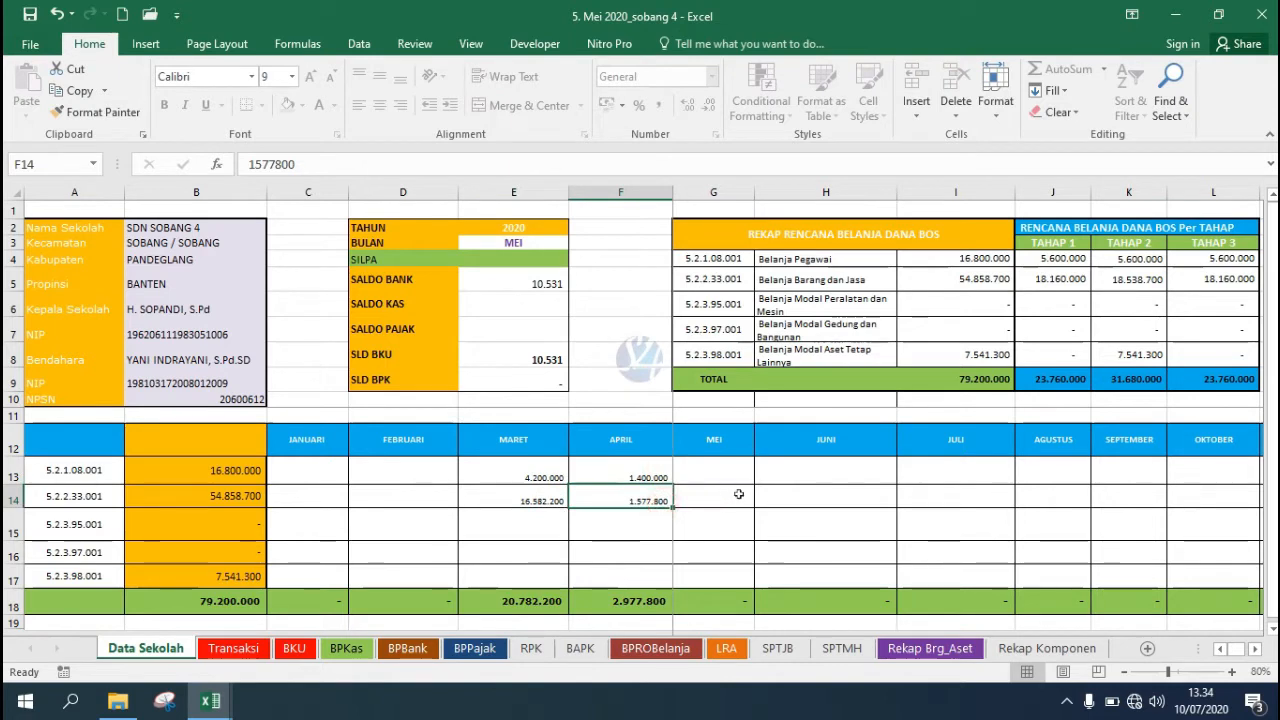
Review the SALDO BANK entry, the whole TAHAP 1 to TAHAP 3 plan range and the remaining balance cells.
{"action": "left_click", "coordinate": [541, 287]}
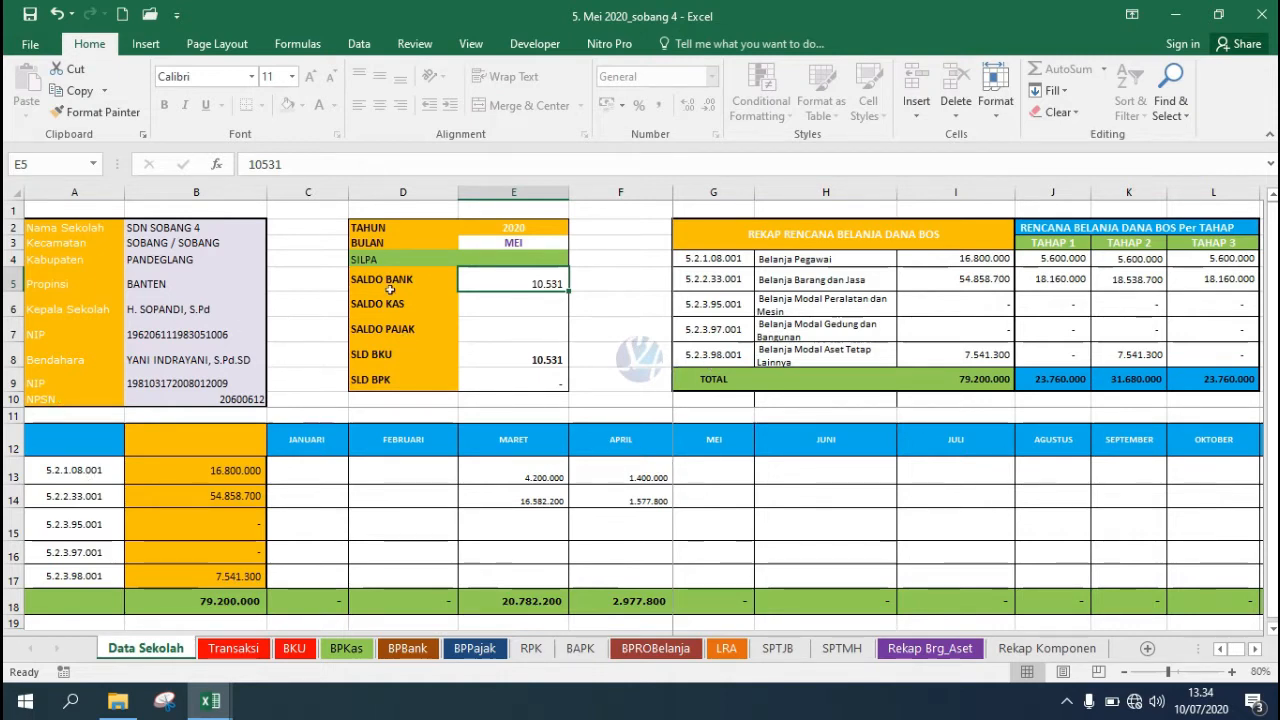
{"action": "mouse_move", "coordinate": [1271, 285]}
{"action": "left_mouse_down"}
{"action": "mouse_move", "coordinate": [1271, 305]}
{"action": "mouse_move", "coordinate": [1271, 286]}
{"action": "left_mouse_up"}
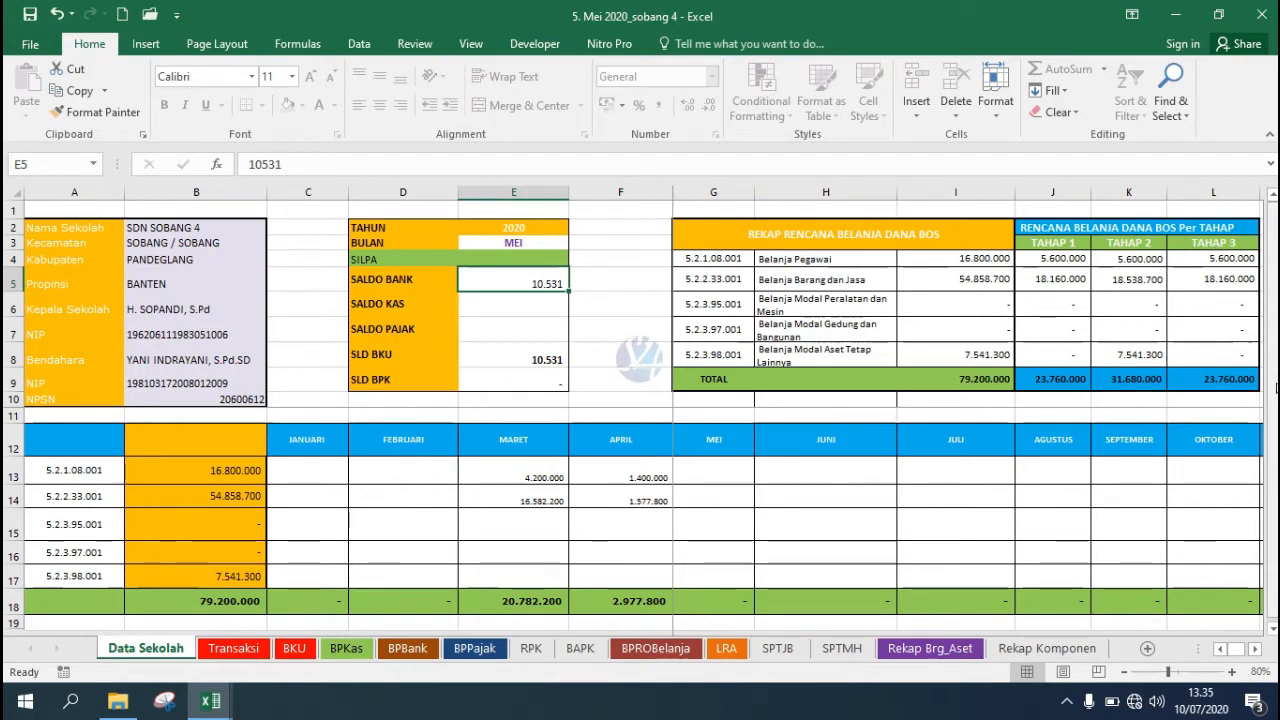
{"action": "left_click", "coordinate": [1053, 246]}
{"action": "left_click_drag", "start_coordinate": [1058, 258], "coordinate": [1197, 352]}
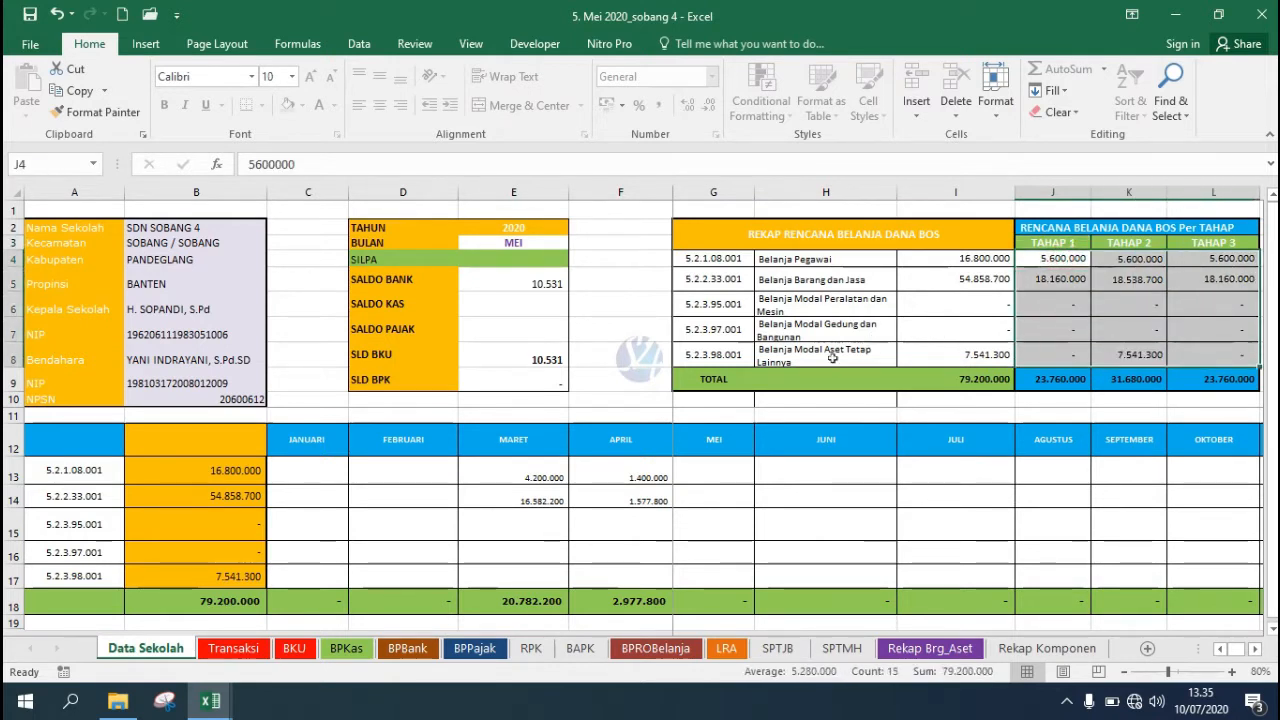
{"action": "left_click", "coordinate": [555, 288]}
{"action": "key", "text": "Down"}
{"action": "key", "text": "Down"}
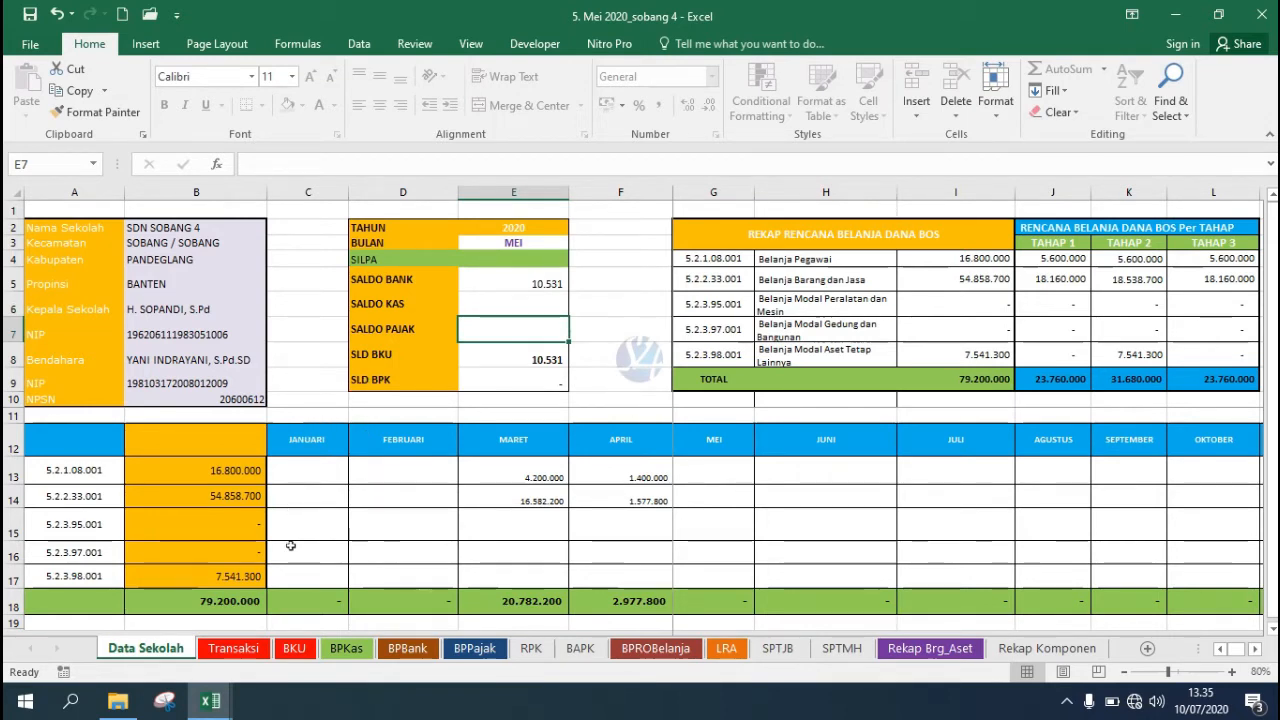
Open the Transaksi sheet and select the first empty URAIAN cell below Saldo Awal.
{"action": "left_click", "coordinate": [254, 645]}
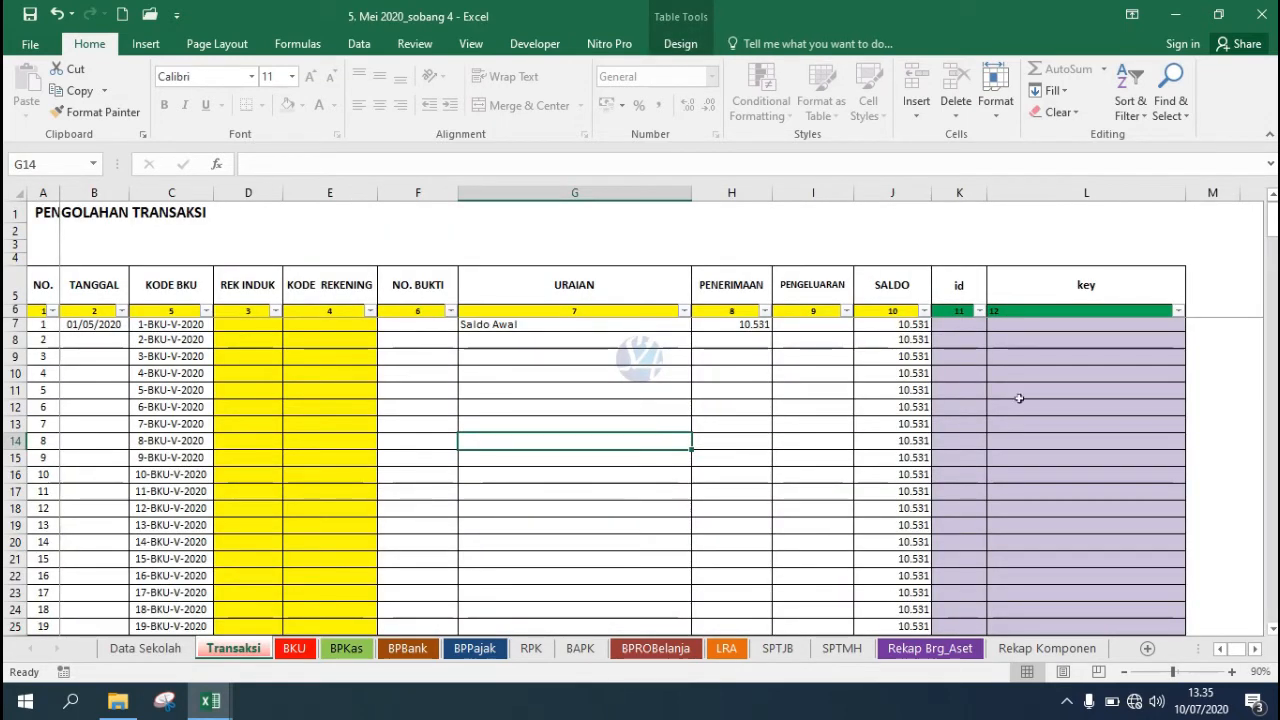
{"action": "left_click", "coordinate": [1271, 231]}
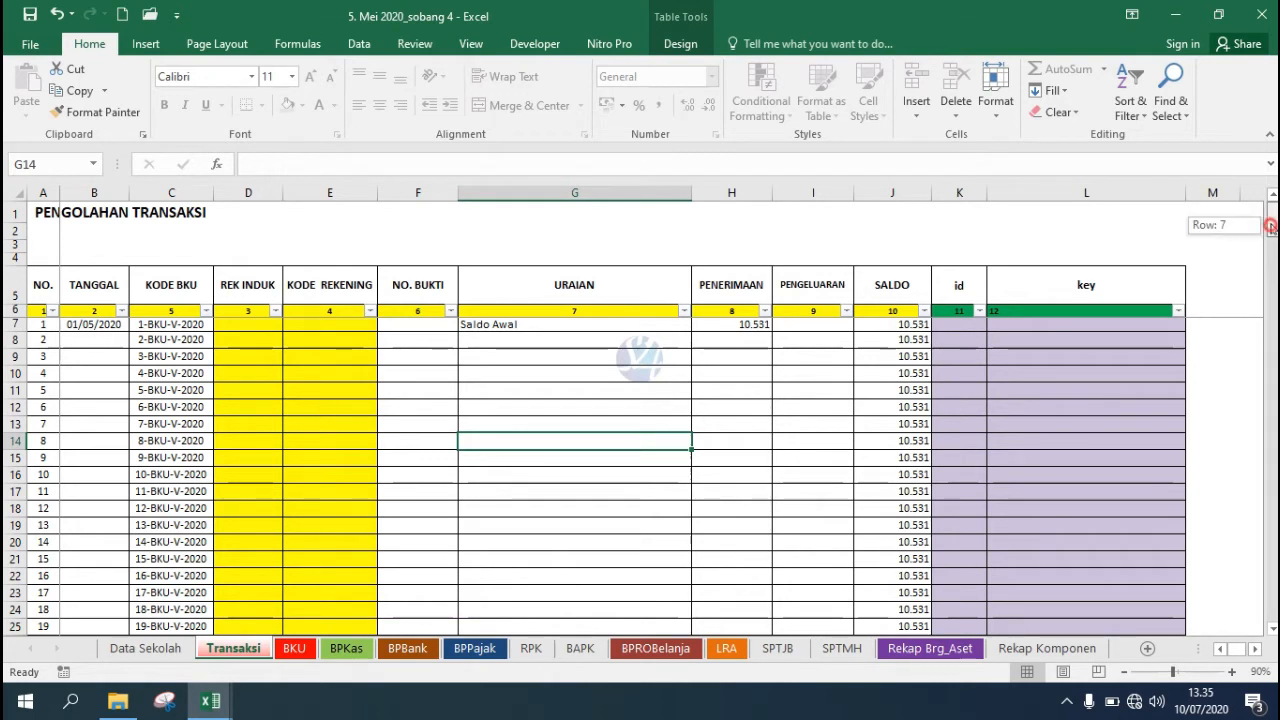
{"action": "left_click", "coordinate": [541, 347]}
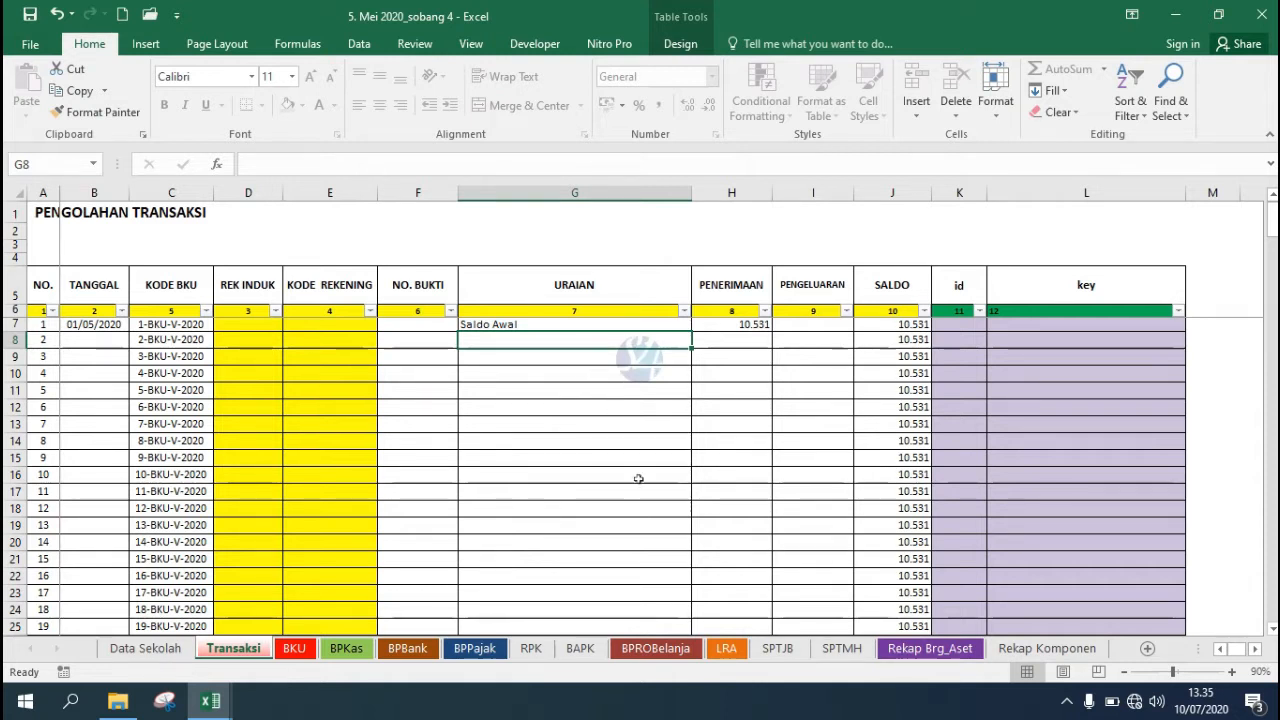
Switch to the RKAS_SDN SOBANG 4_2020 workbook and copy all uraian entries from B3 downward on the Tahap 2 sheet.
{"action": "mouse_move", "coordinate": [213, 703]}
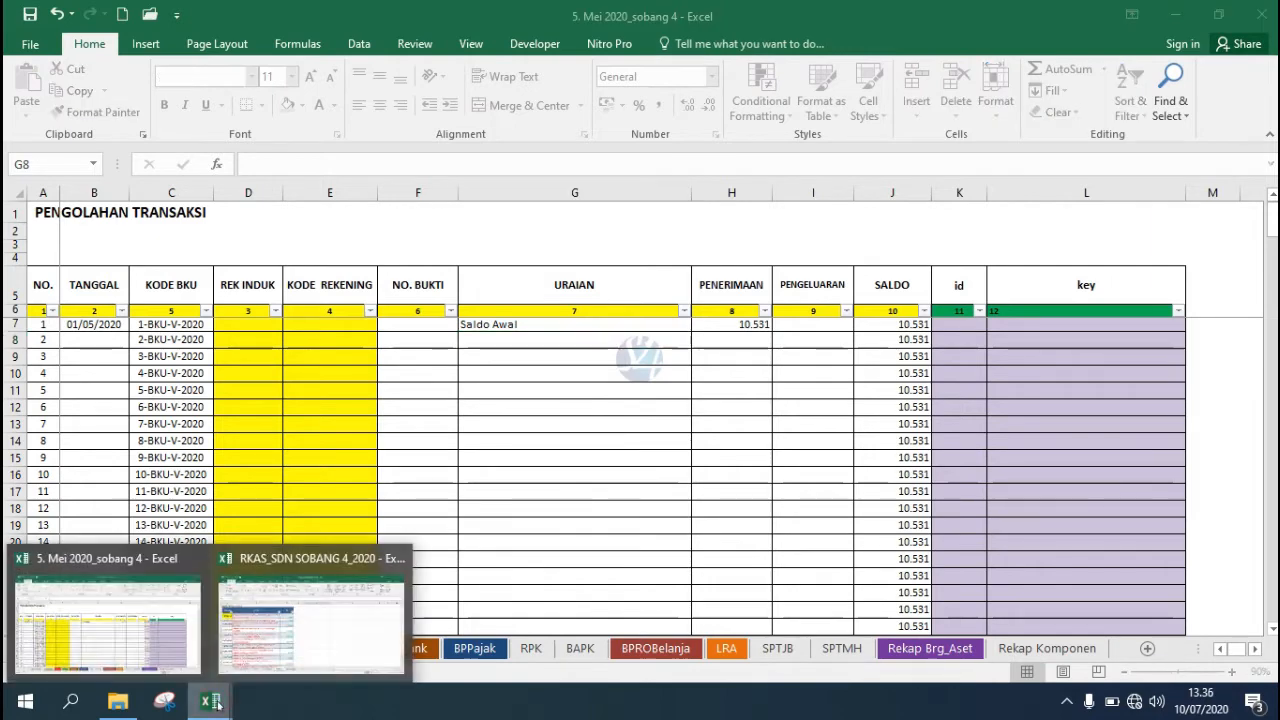
{"action": "left_click", "coordinate": [300, 640]}
{"action": "left_click", "coordinate": [291, 290]}
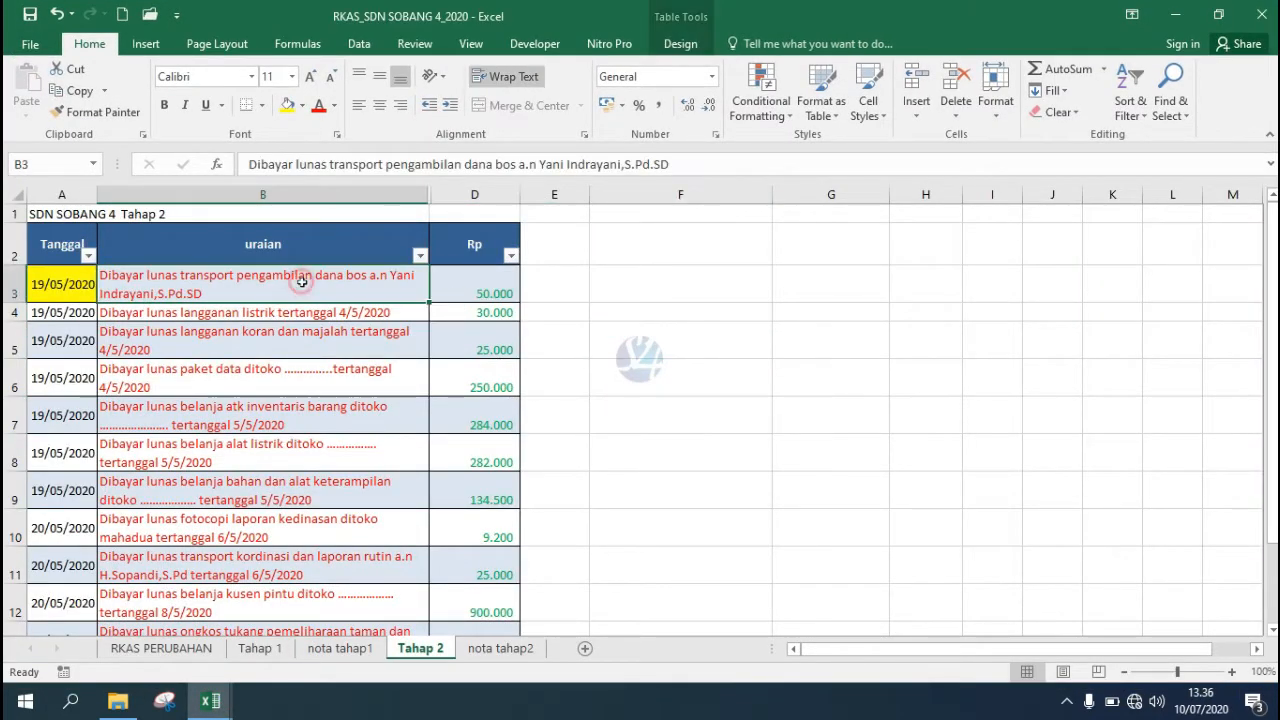
{"action": "key", "text": "ctrl+shift+Down"}
{"action": "key", "text": "ctrl+c"}
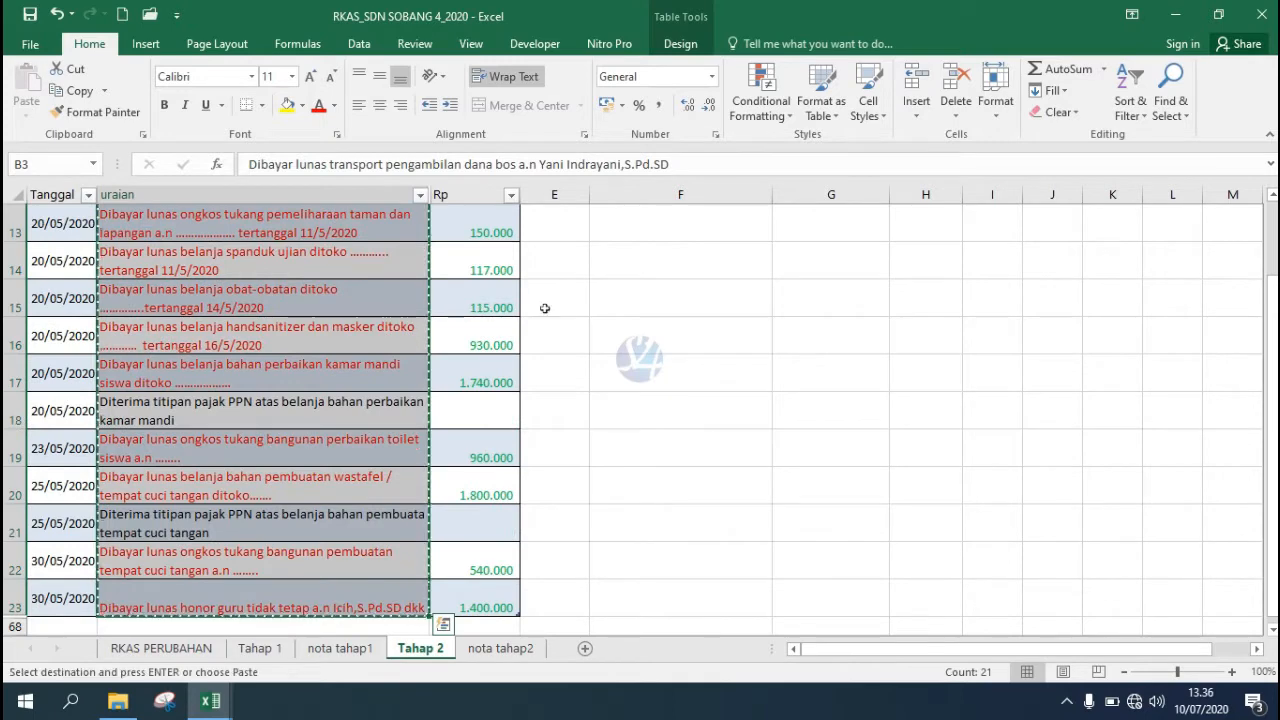
Return to the 5. Mei 2020_sobang 4 workbook and paste the copied uraian entries as values from G11 downward on the Transaksi sheet.
{"action": "key", "text": "ctrl+Tab"}
{"action": "left_click", "coordinate": [650, 338]}
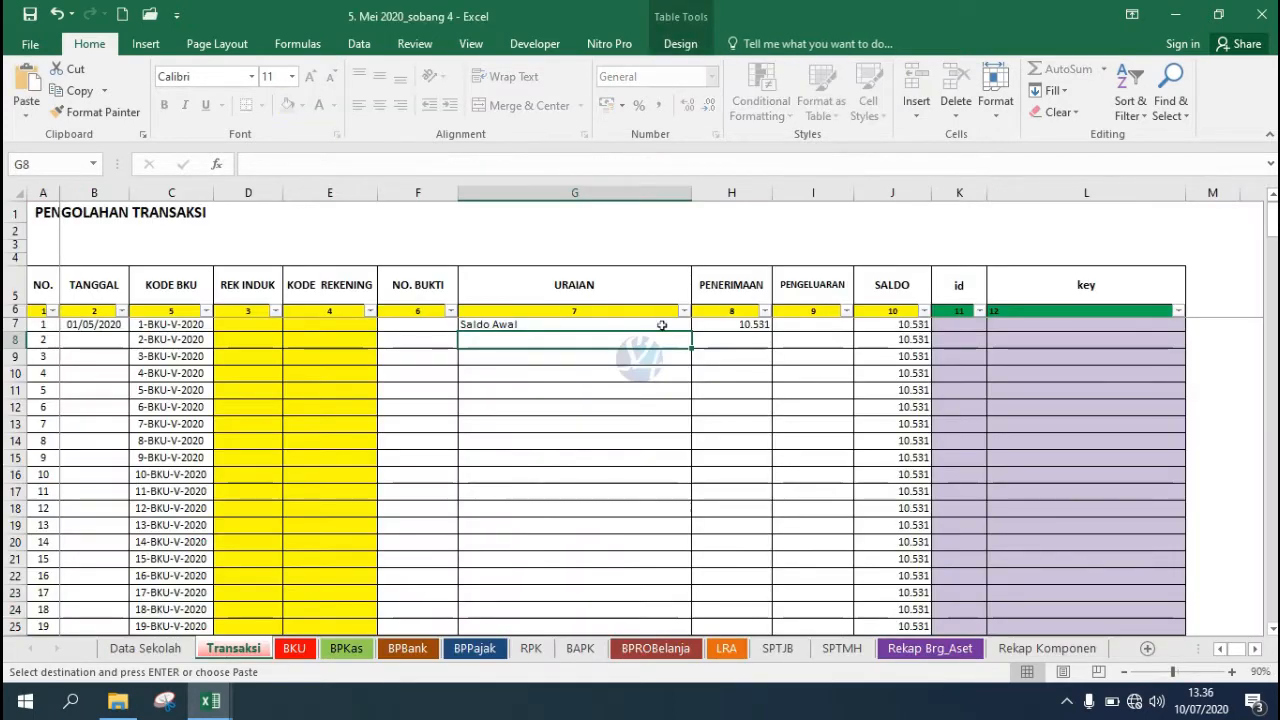
{"action": "right_click", "coordinate": [608, 345]}
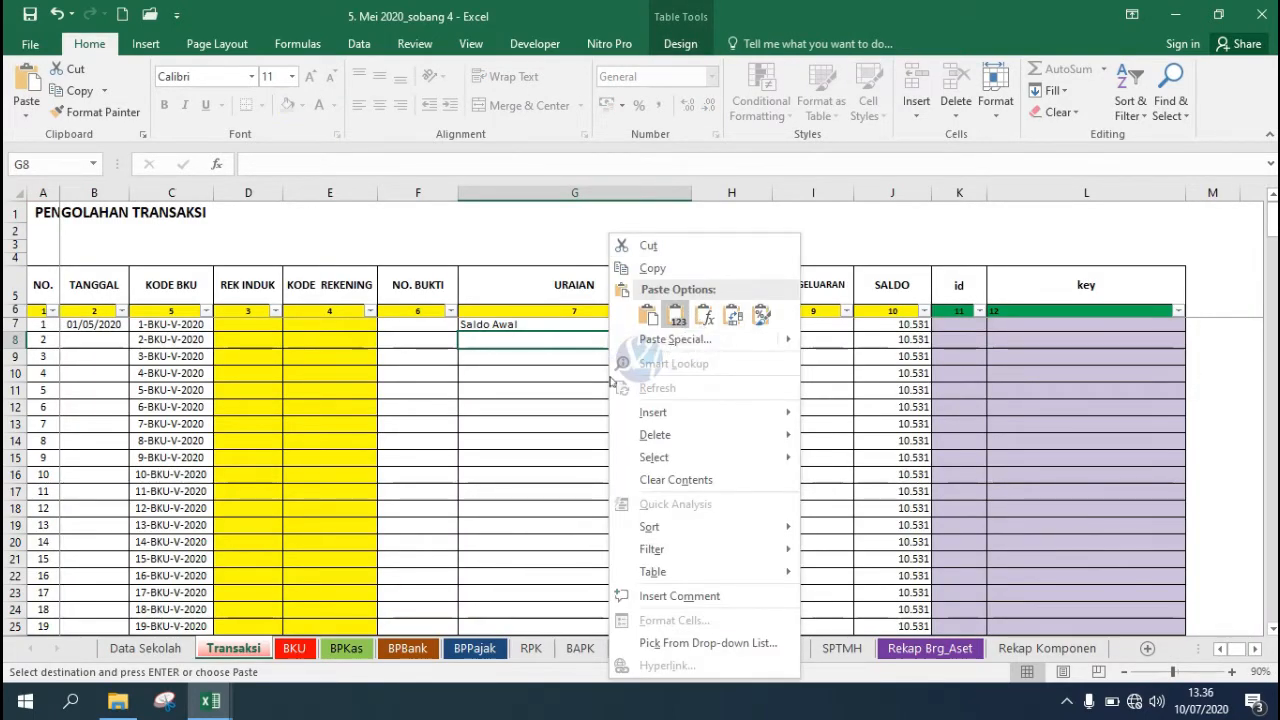
{"action": "left_click", "coordinate": [610, 404]}
{"action": "key", "text": "ctrl+Tab"}
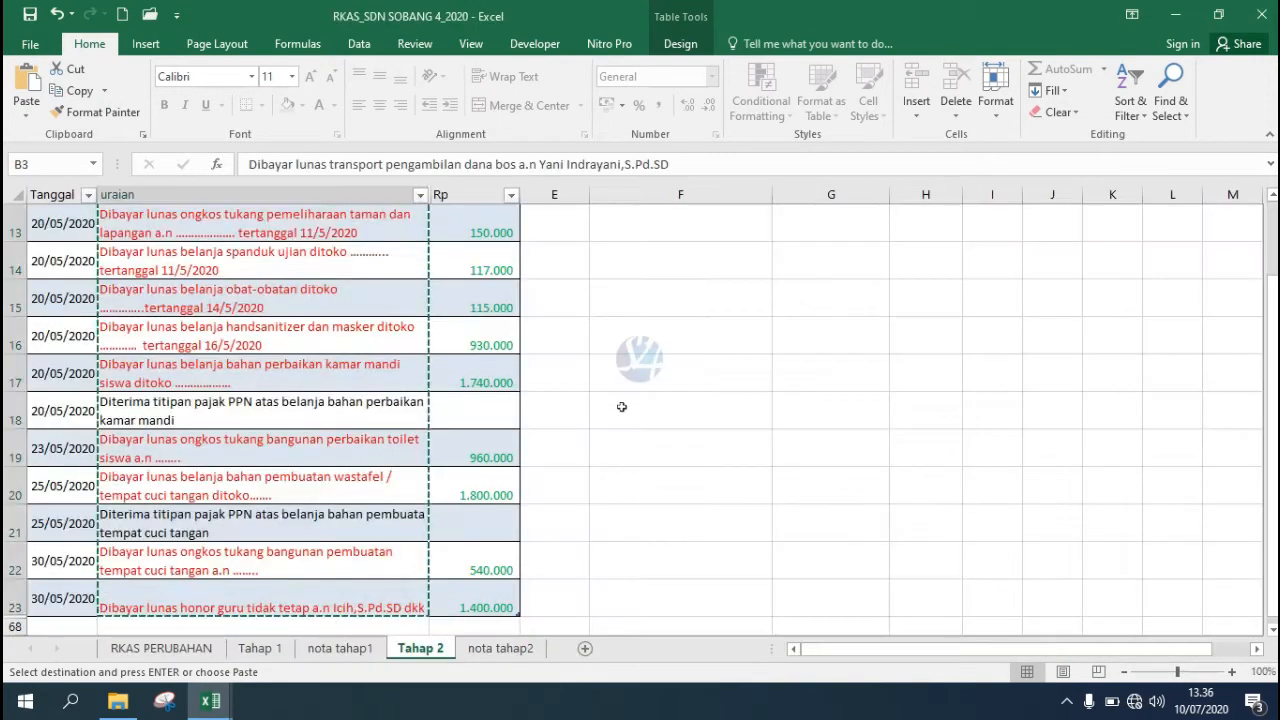
{"action": "left_click_drag", "start_coordinate": [1269, 354], "coordinate": [1272, 215]}
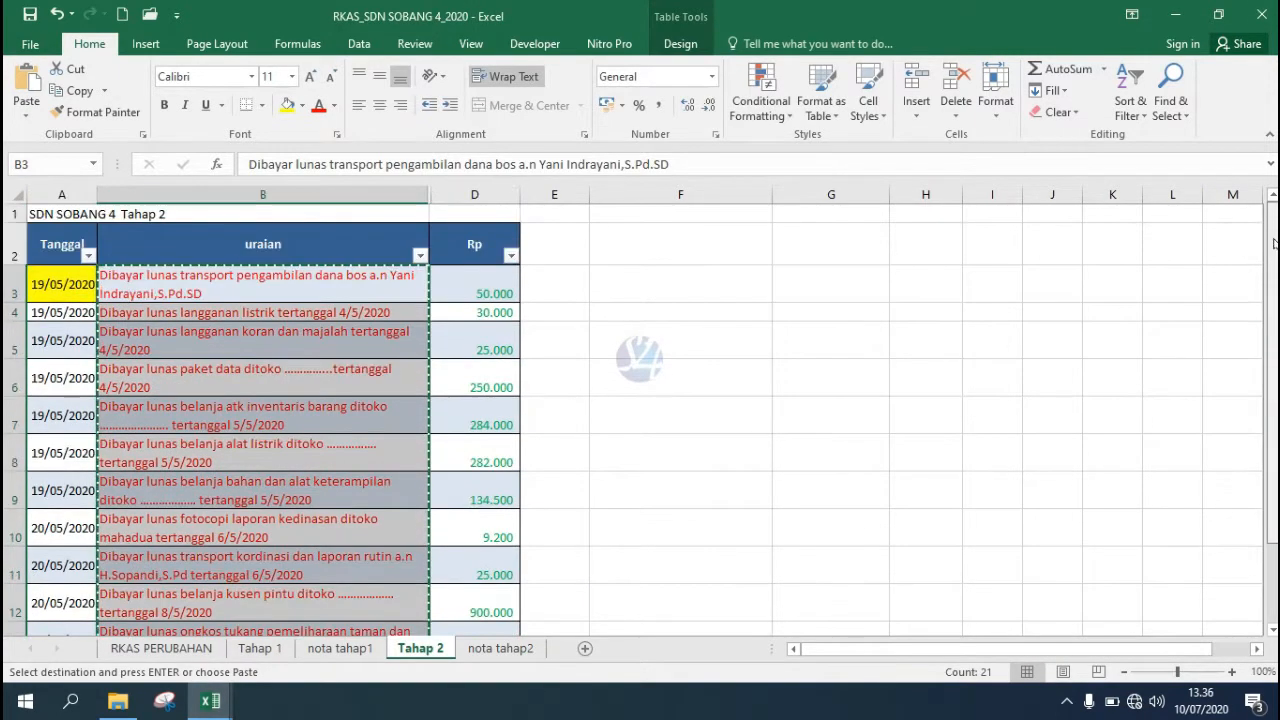
{"action": "key", "text": "ctrl+Tab"}
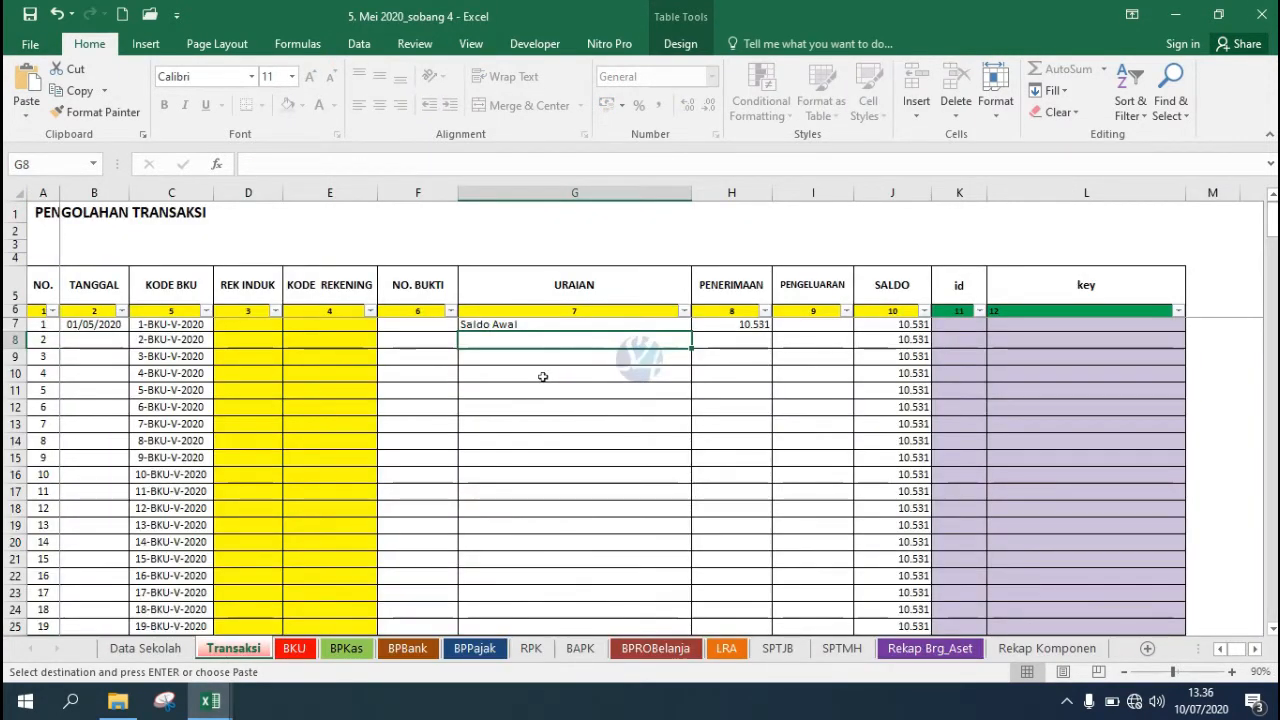
{"action": "left_click", "coordinate": [528, 394]}
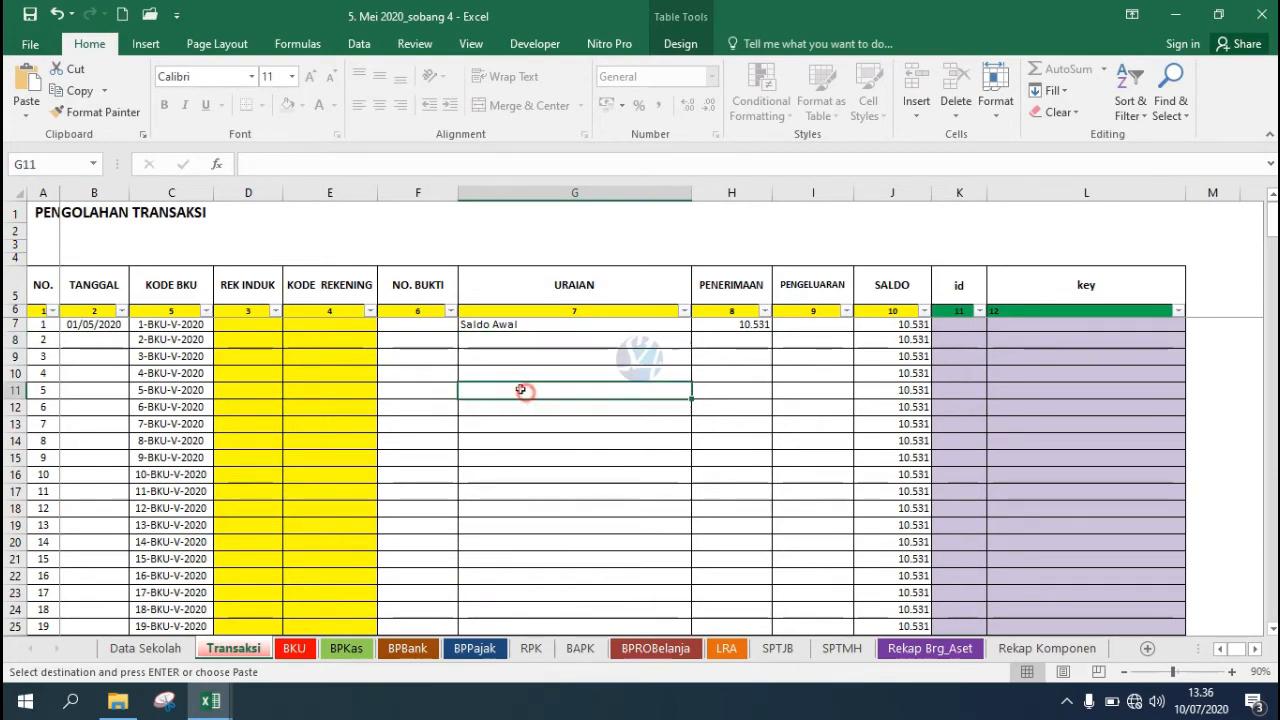
{"action": "right_click", "coordinate": [520, 392]}
{"action": "left_click", "coordinate": [588, 315]}
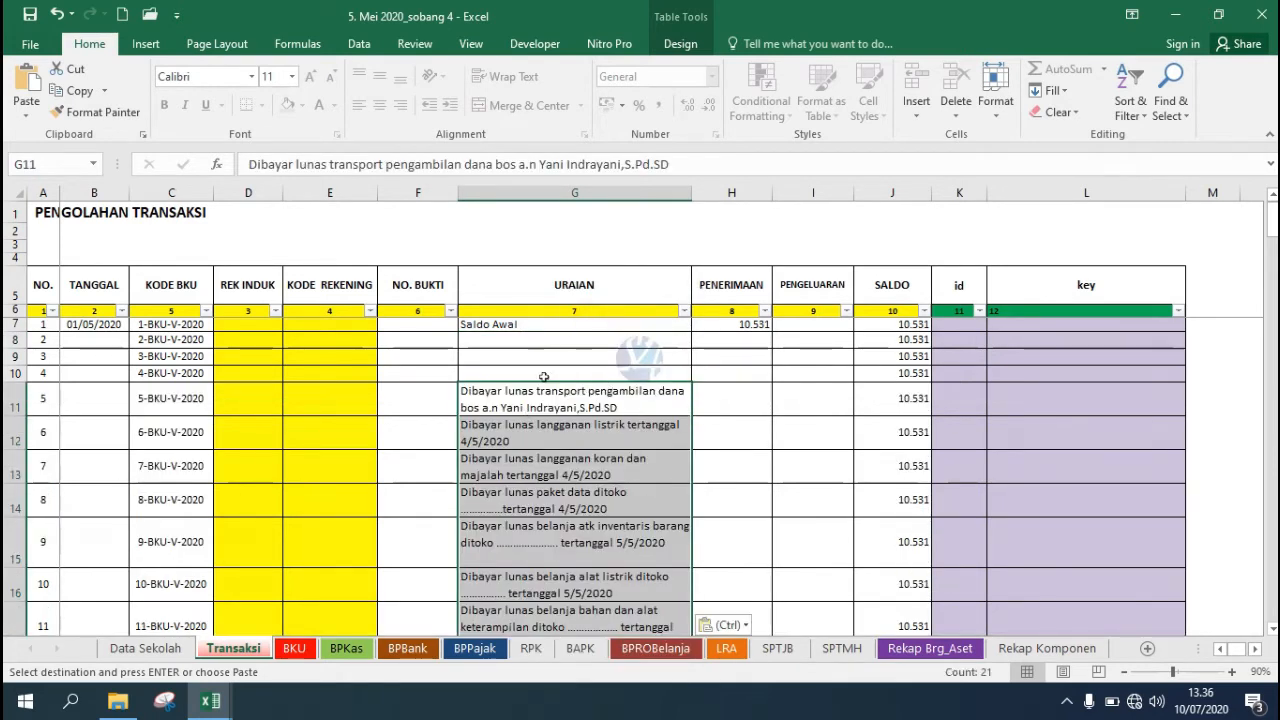
Enter the date 13/05/2020 in the TANGGAL cell of transaction row 2, directly below the Saldo Awal row.
{"action": "left_click", "coordinate": [508, 346]}
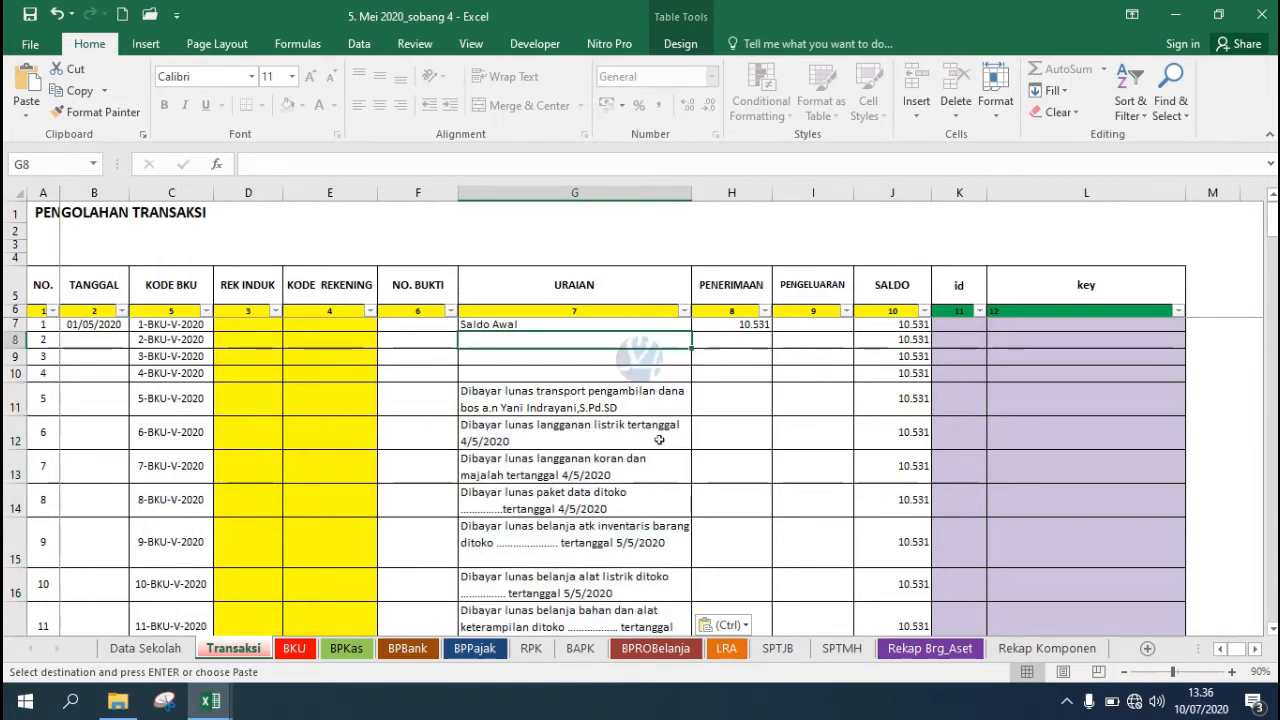
{"action": "left_click", "coordinate": [116, 340]}
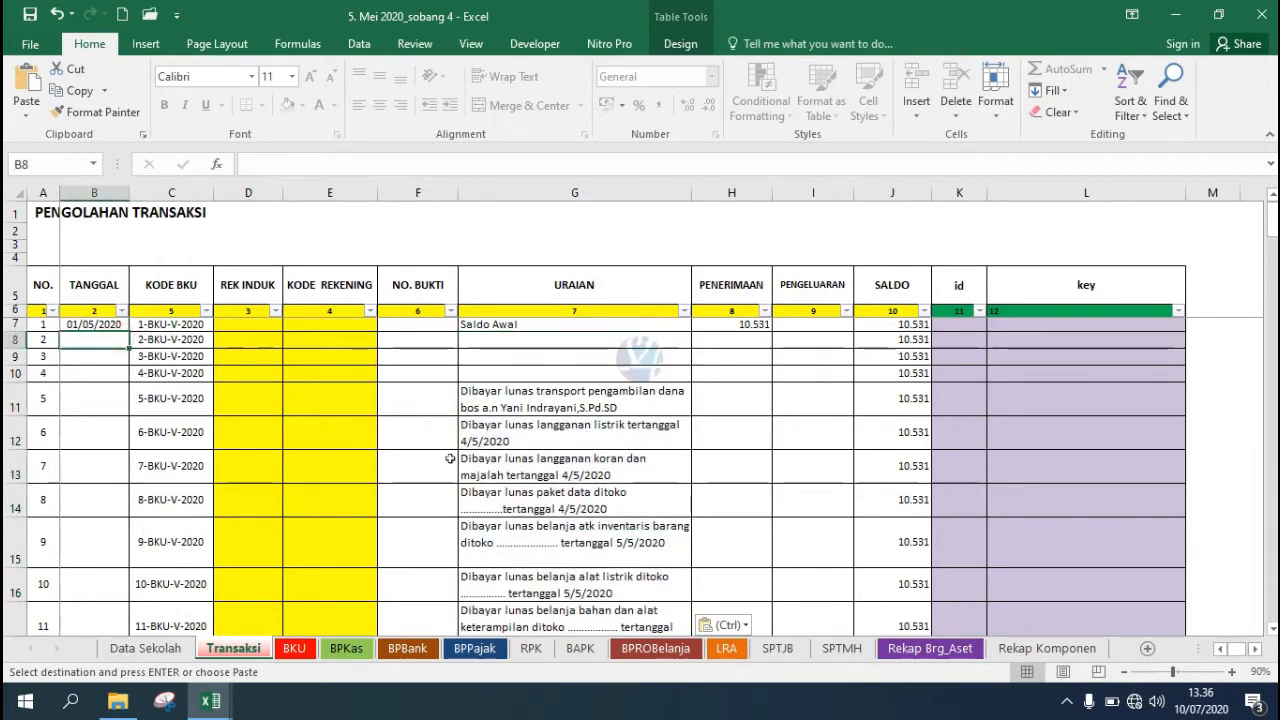
{"action": "type", "text": "13/4/"}
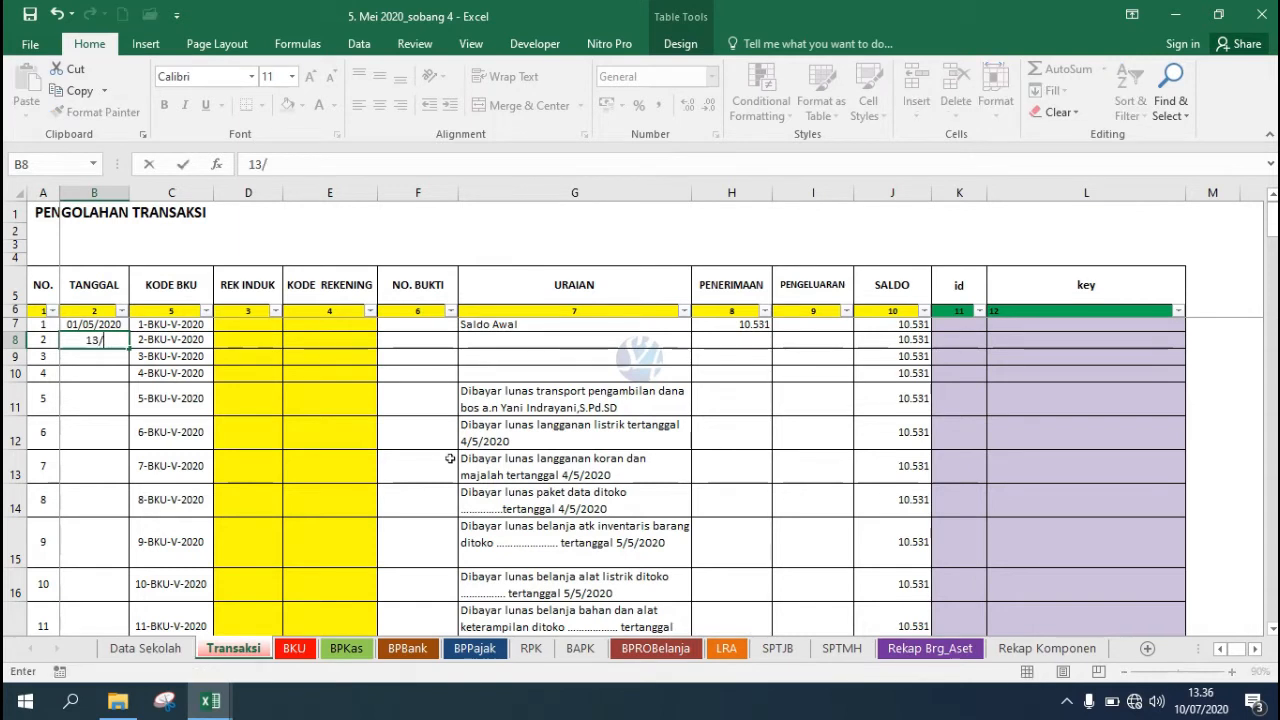
{"action": "key", "text": "BackSpace"}
{"action": "key", "text": "BackSpace"}
{"action": "type", "text": "5/20"}
Fill transaction row 2 with NO. BUKTI BM and the URAIAN text "Penyaluran Dana Bos Tahap 2".
{"action": "key", "text": "Right"}
{"action": "key", "text": "Right"}
{"action": "key", "text": "Right"}
{"action": "key", "text": "Right"}
{"action": "key", "text": "Right"}
{"action": "key", "text": "Left"}
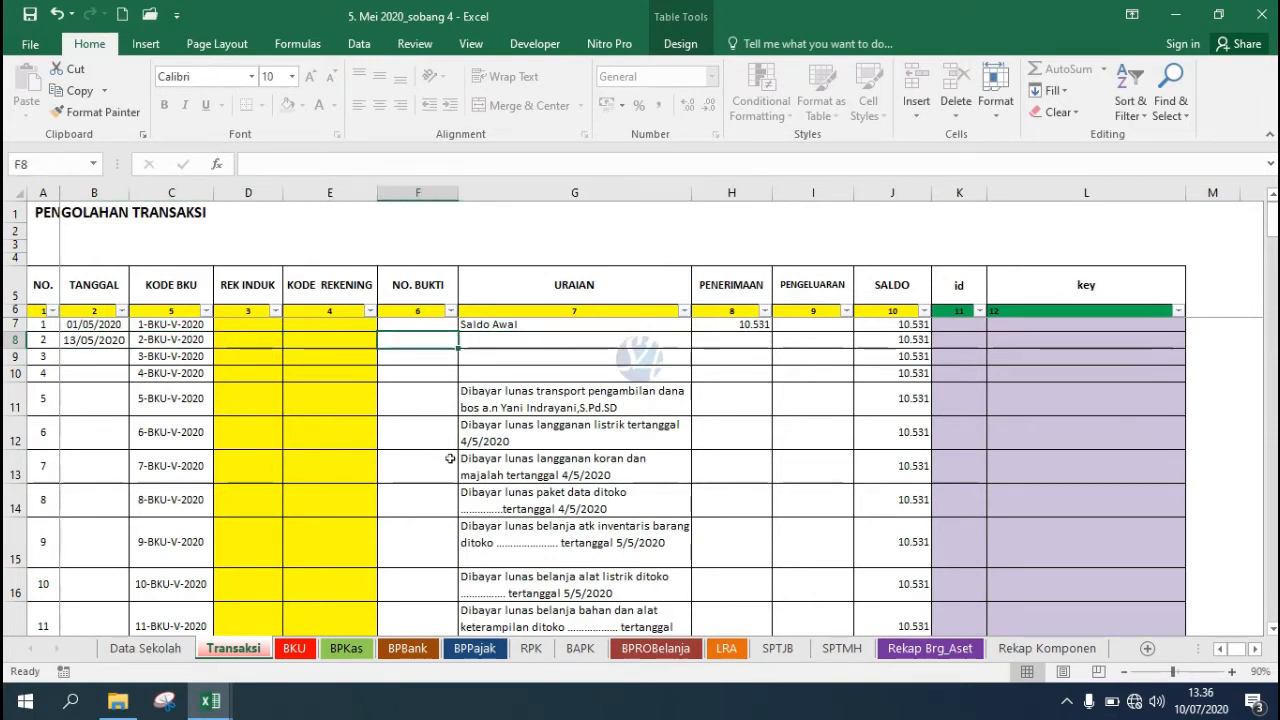
{"action": "type", "text": "B"}
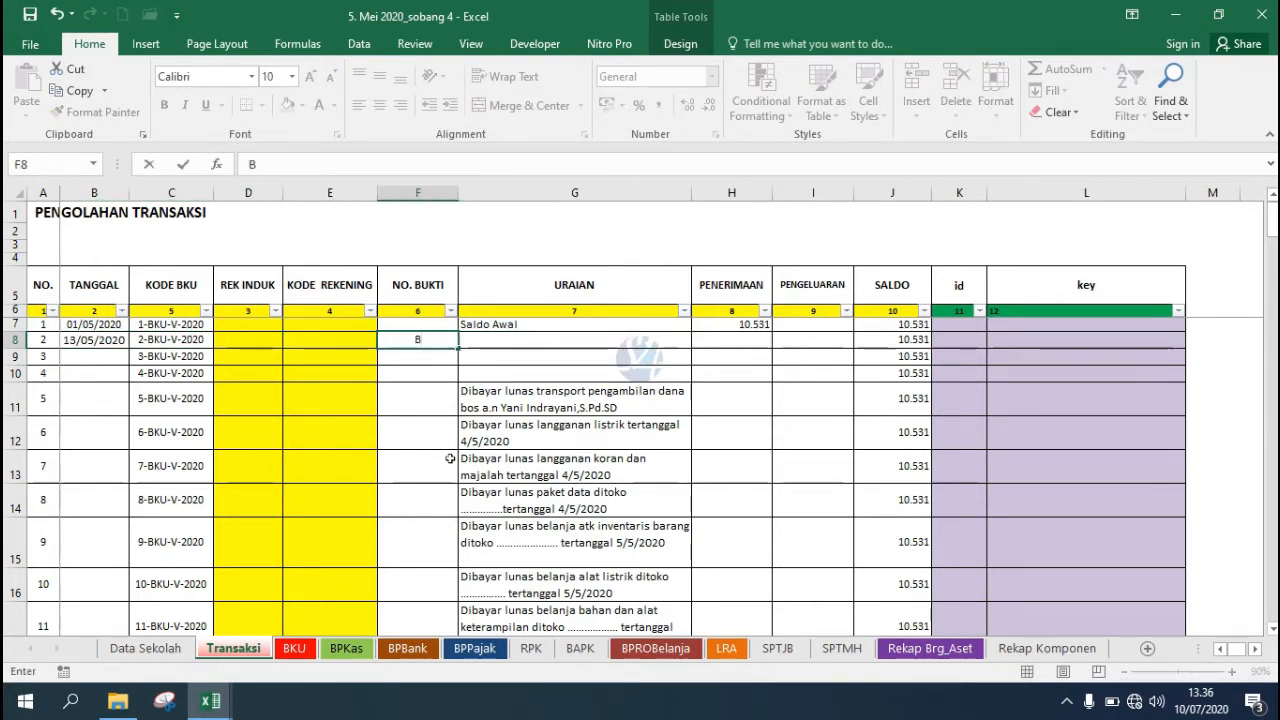
{"action": "type", "text": "M"}
{"action": "key", "text": "Tab"}
{"action": "type", "text": "Pen"}
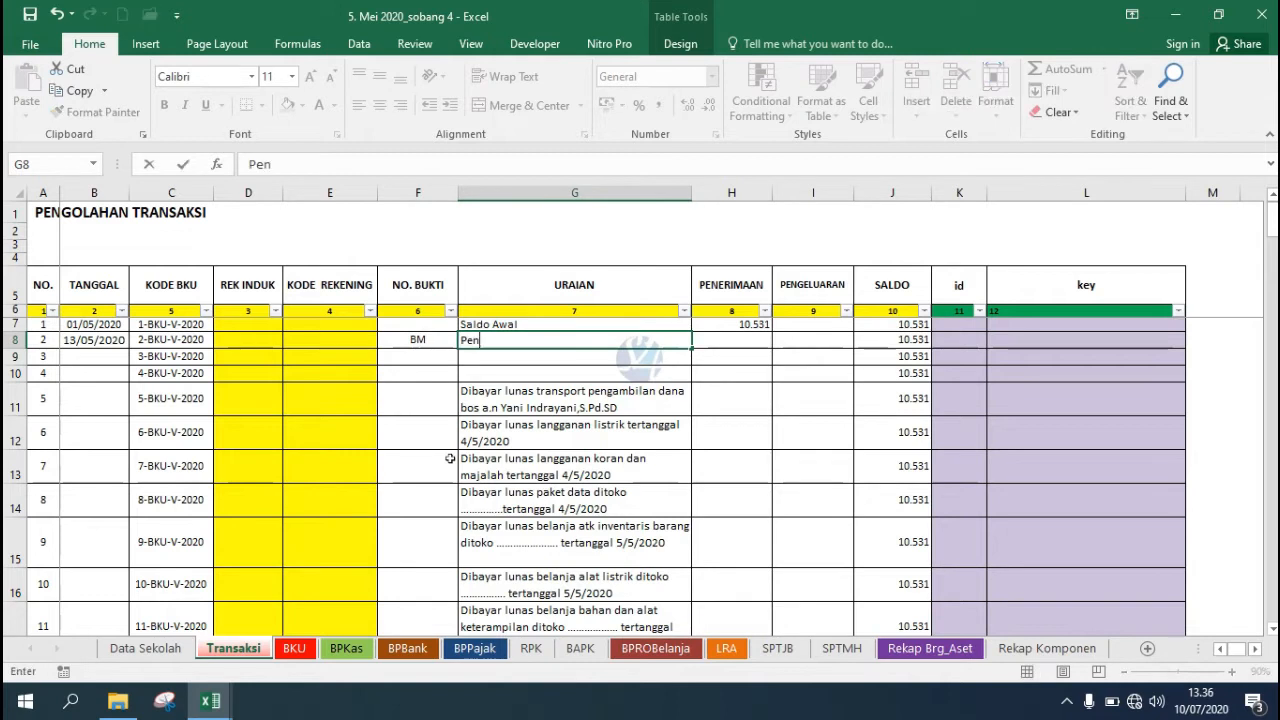
{"action": "type", "text": "yaluran"}
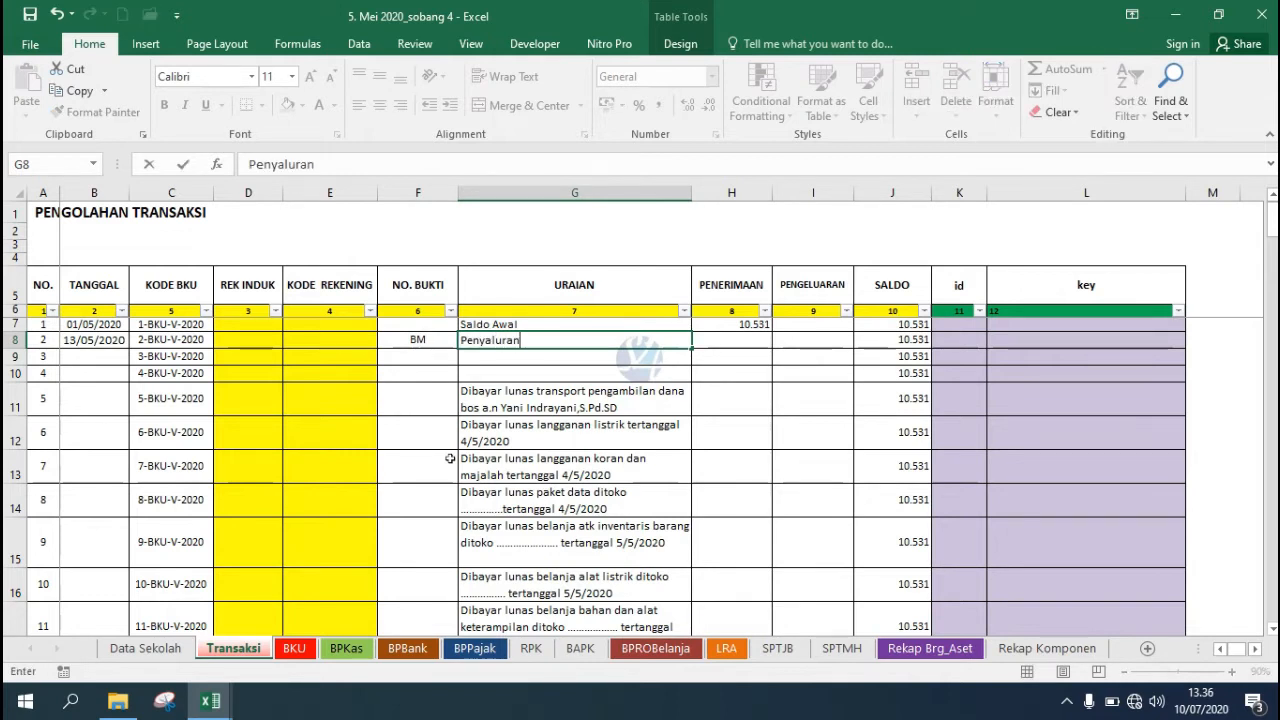
{"action": "type", "text": " Dana Bos Tahap 2"}
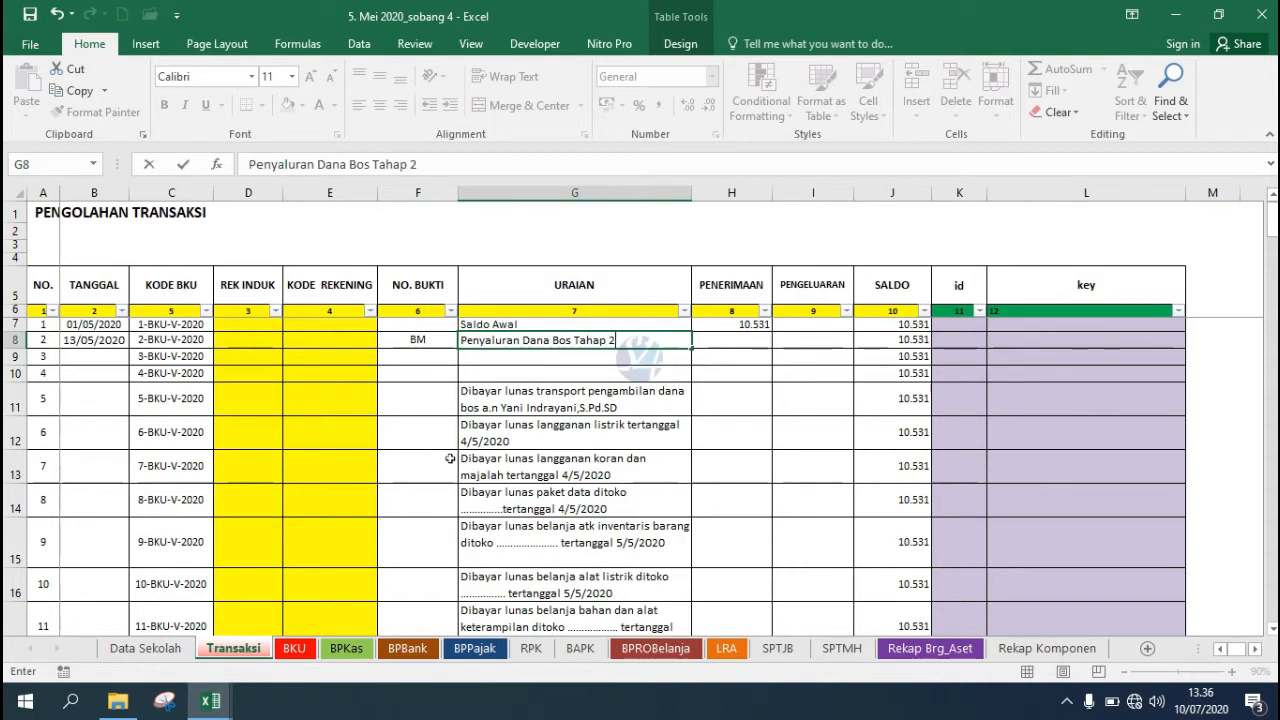
{"action": "key", "text": "ctrl+Return"}
Enter 31.680.000 in the PENGELUARAN column of the Penyaluran Dana Bos Tahap 2 row.
{"action": "key", "text": "Right"}
{"action": "key", "text": "Right"}
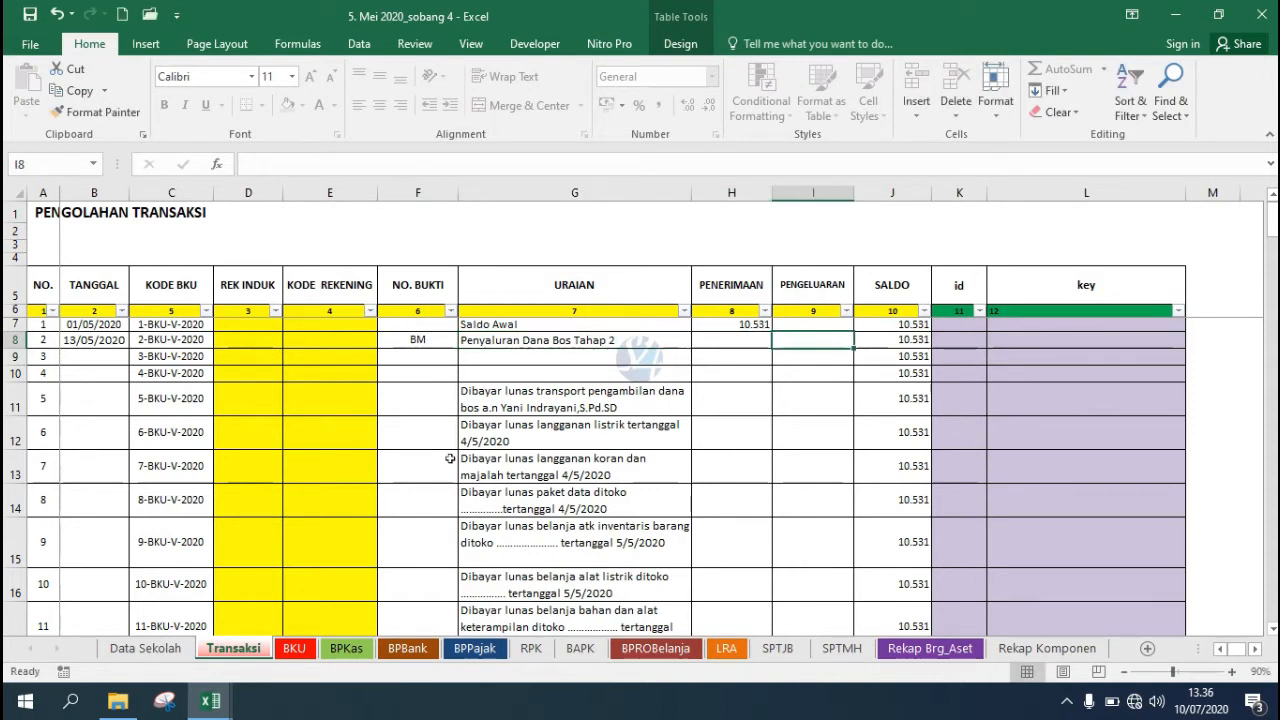
{"action": "type", "text": "31.68"}
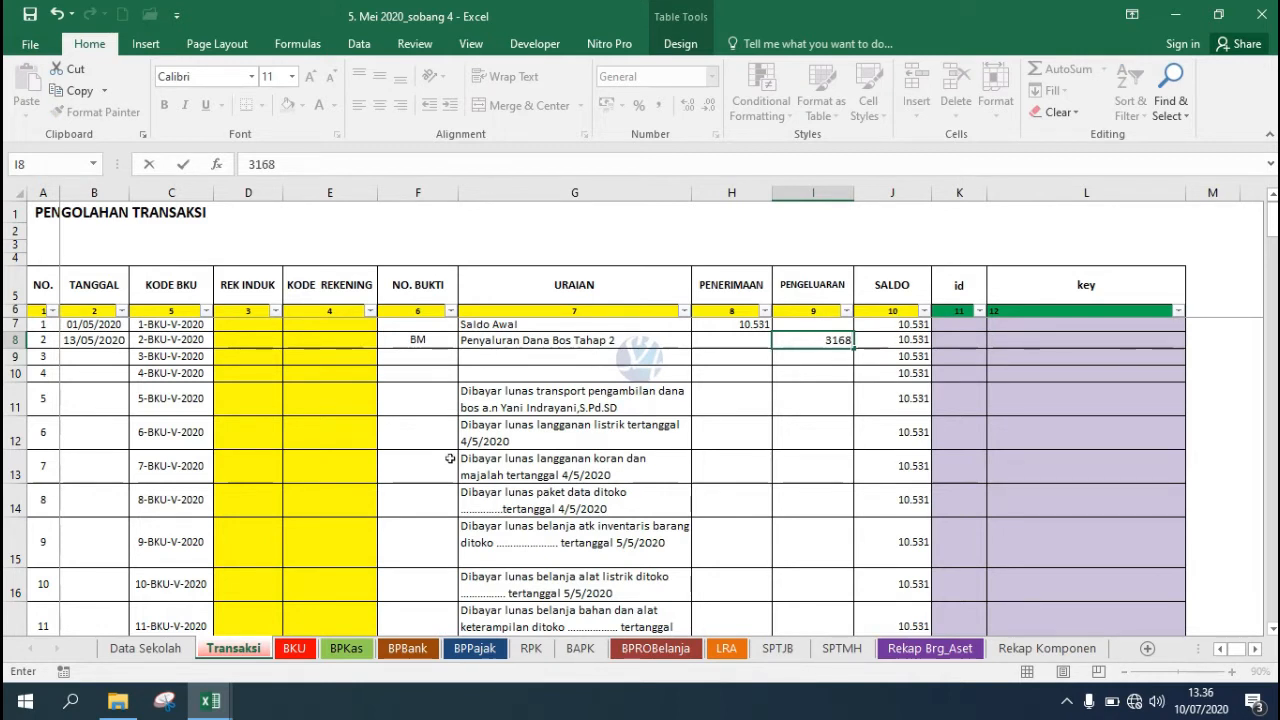
{"action": "type", "text": "0.000"}
{"action": "key", "text": "Return"}
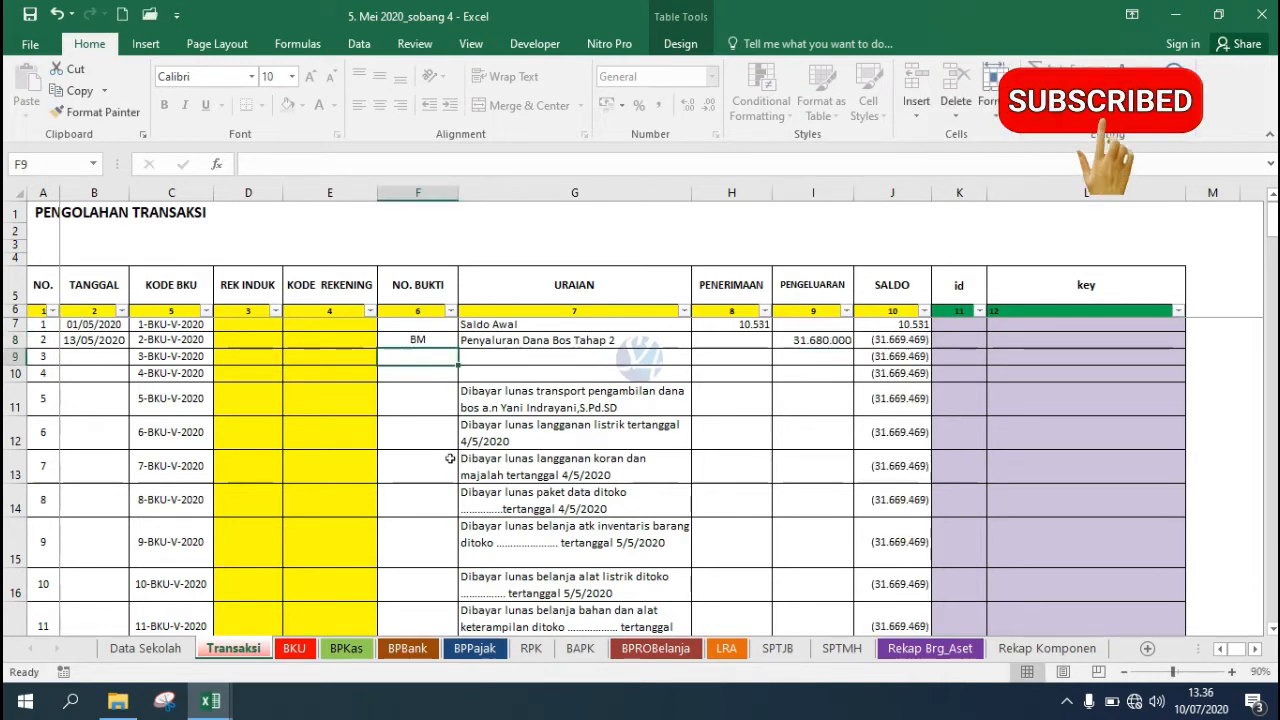
Extend the NO. BUKTI of the Penyaluran Dana Bos Tahap 2 row to BM-01.
{"action": "key", "text": "Right"}
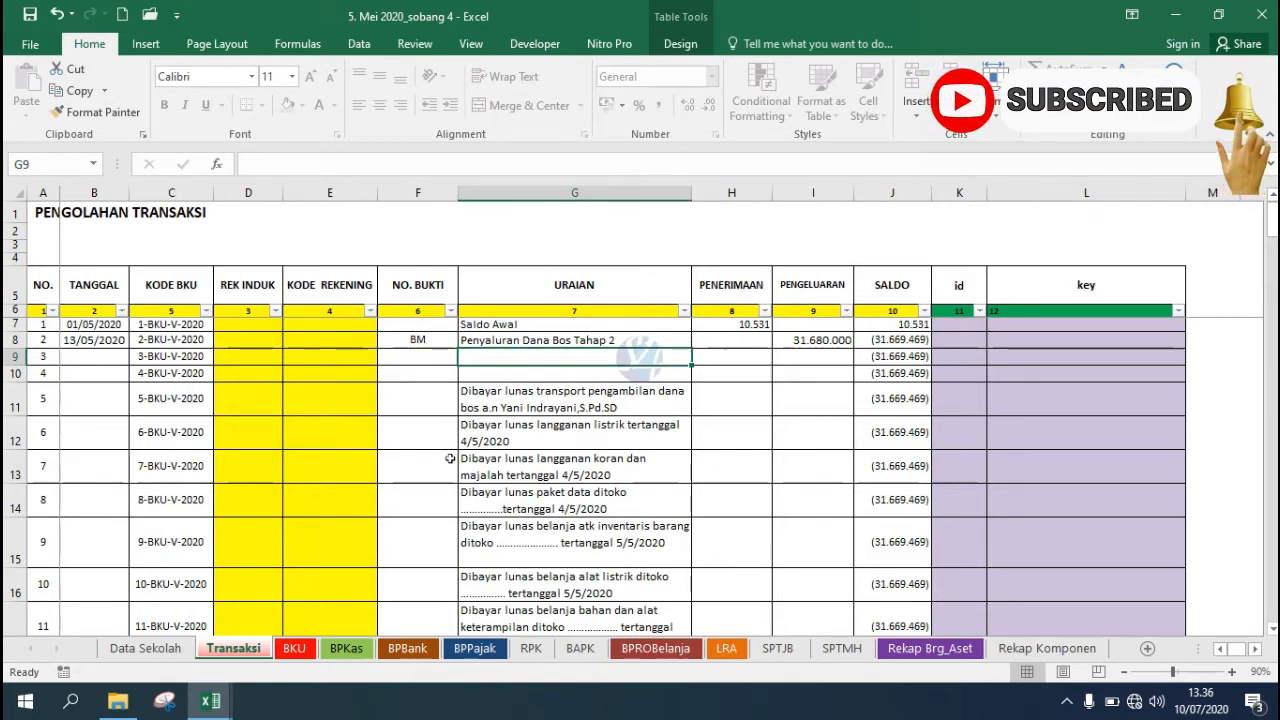
{"action": "key", "text": "Left"}
{"action": "key", "text": "Up"}
{"action": "key", "text": "F2"}
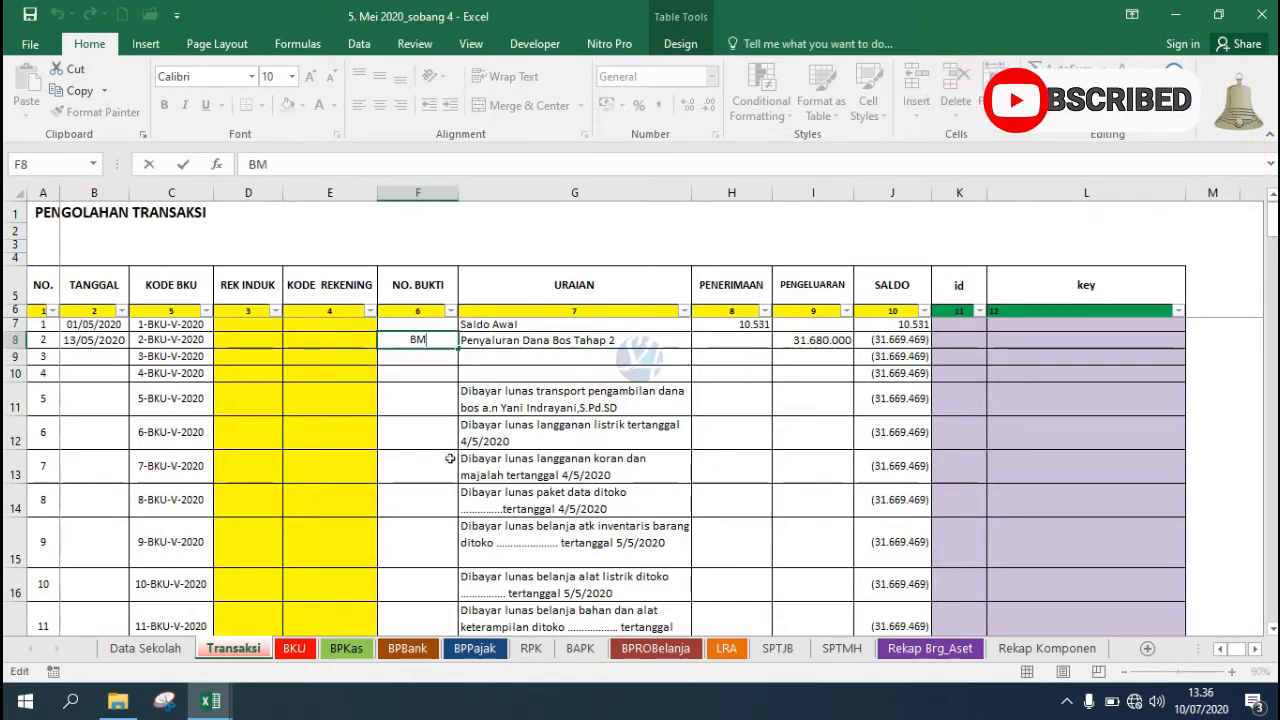
{"action": "type", "text": "-01"}
{"action": "key", "text": "Return"}
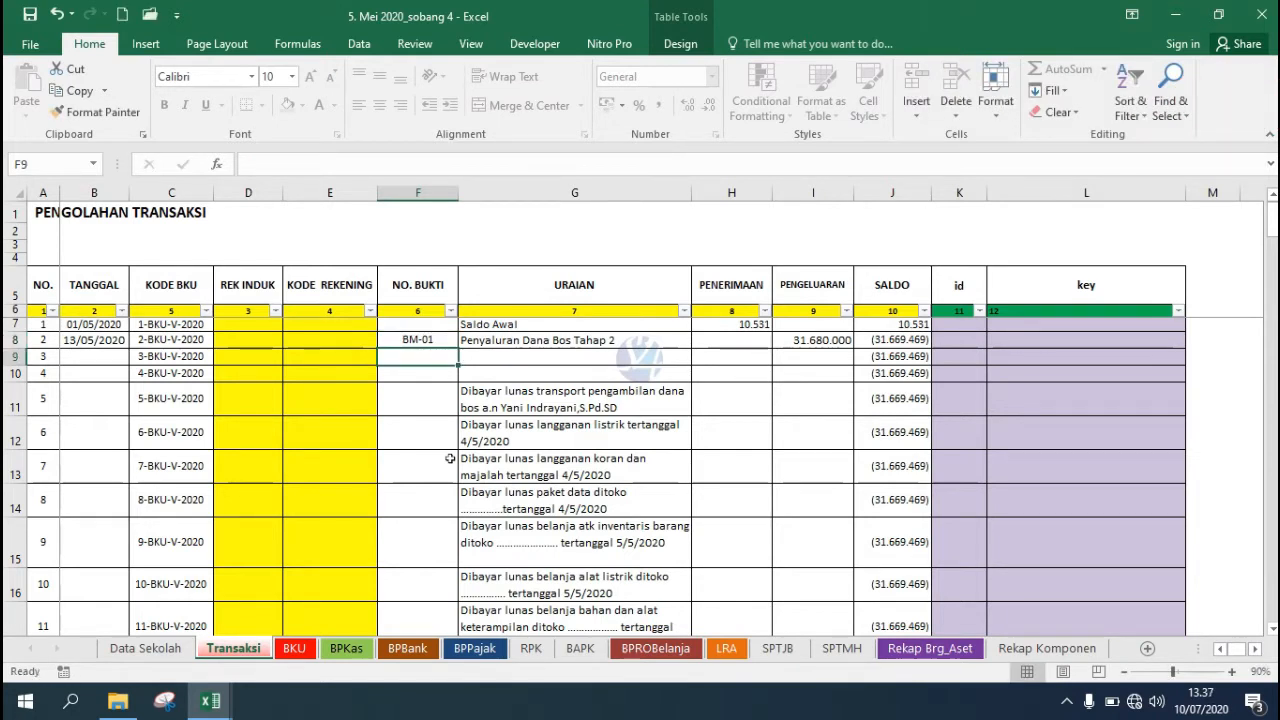
Enter "Penarikan Dana bos tahap 2" as the URAIAN of transaction row 3.
{"action": "key", "text": "Right"}
{"action": "key", "text": "F2"}
{"action": "type", "text": "Pena"}
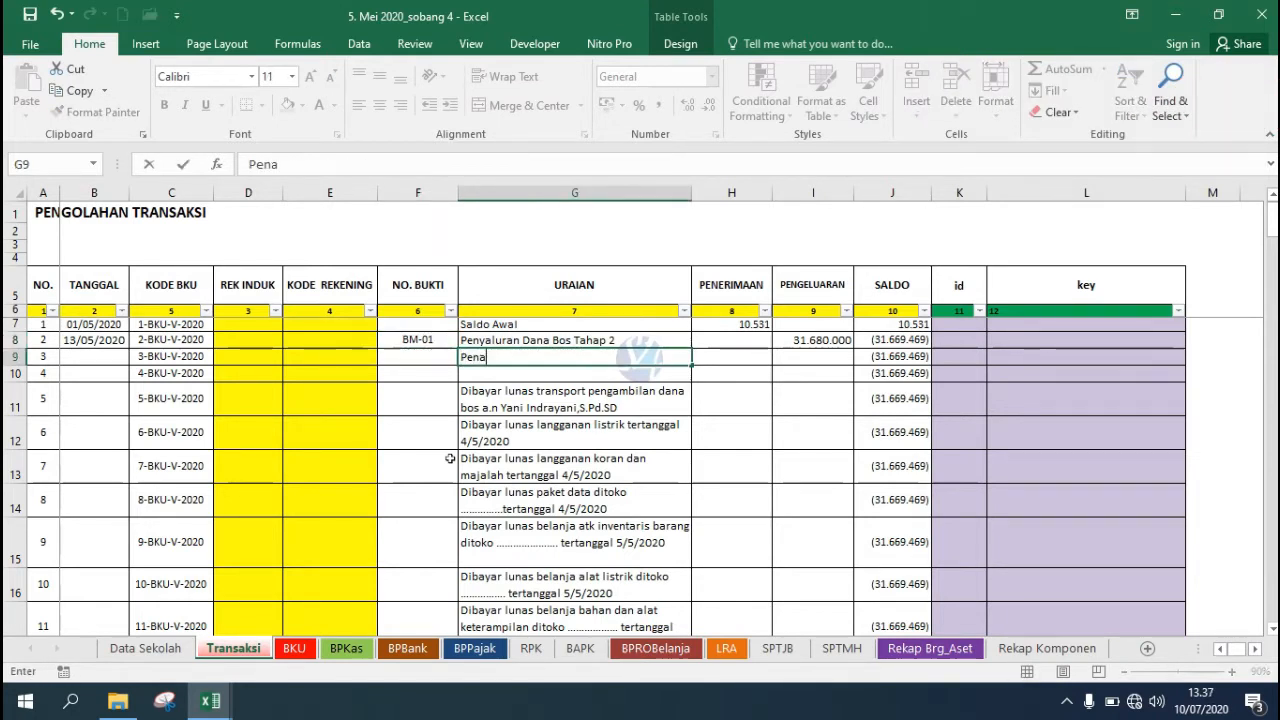
{"action": "type", "text": "rikan Dana"}
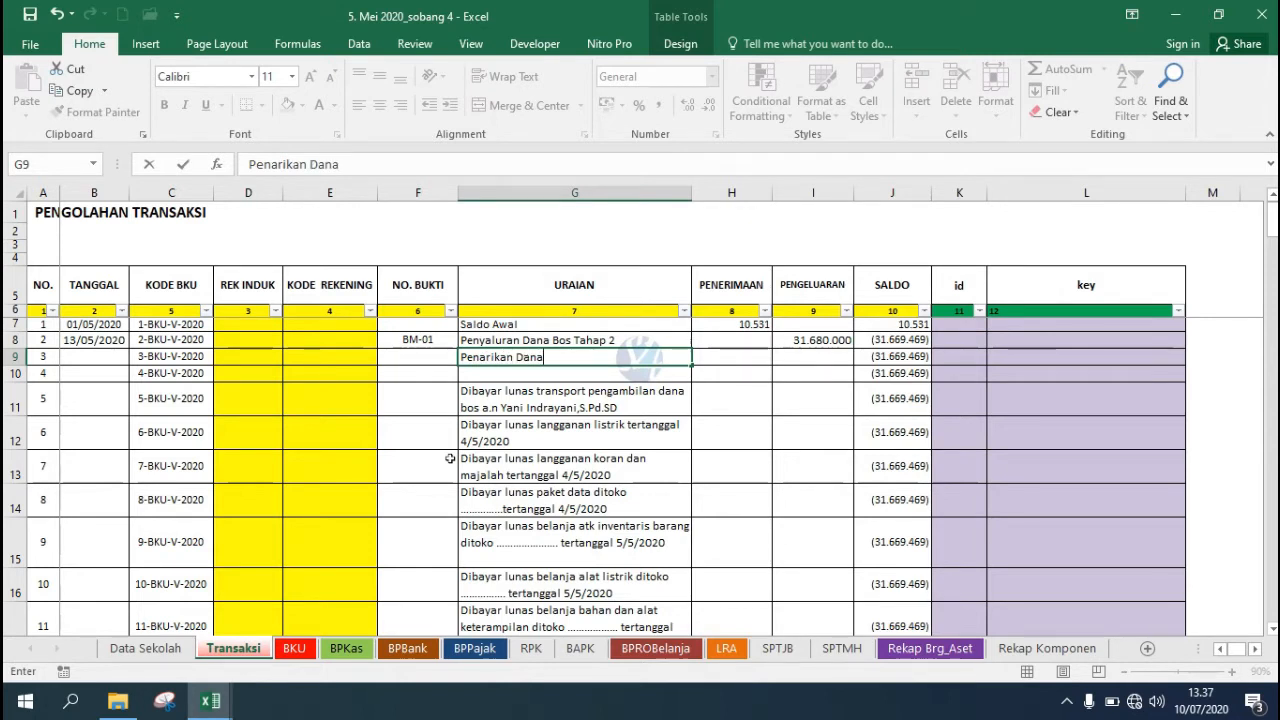
{"action": "type", "text": " bos tahap 2"}
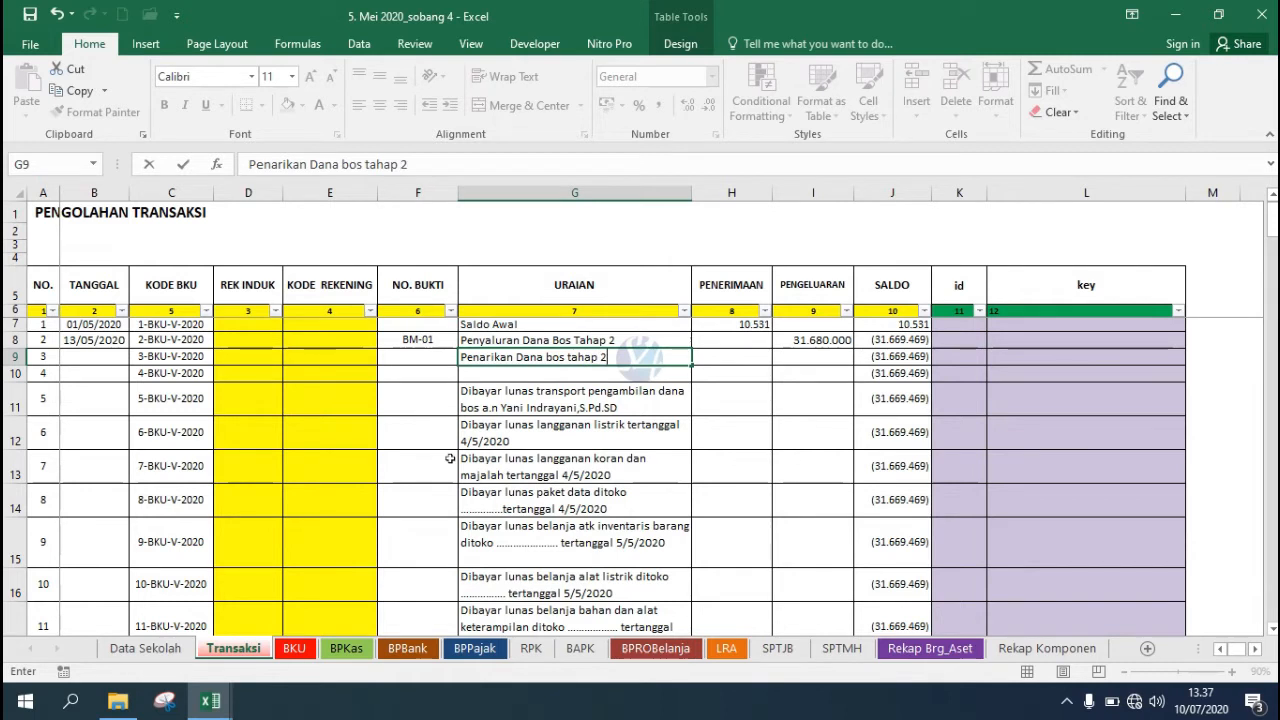
{"action": "key", "text": "Return"}
Set the TANGGAL of the Penarikan Dana bos tahap 2 row to 18/05/2020.
{"action": "key", "text": "Up"}
{"action": "key", "text": "Left"}
{"action": "key", "text": "Left"}
{"action": "key", "text": "Left"}
{"action": "key", "text": "Left"}
{"action": "key", "text": "Left"}
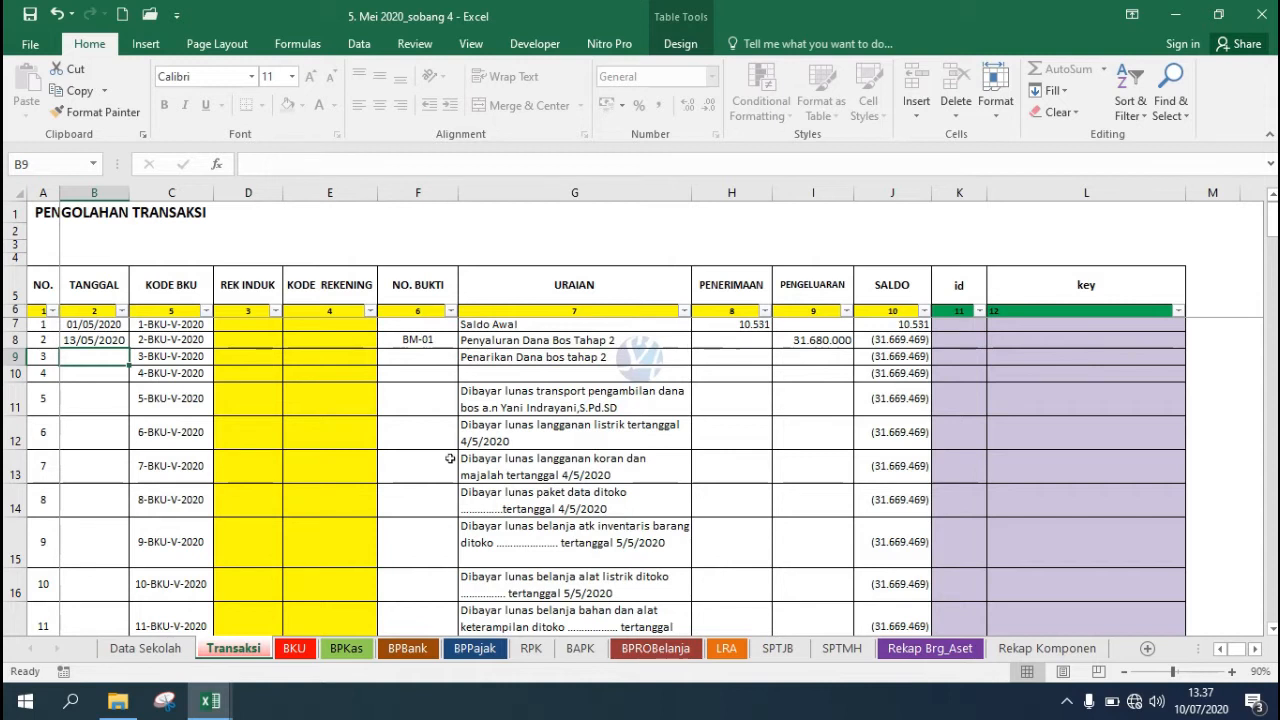
{"action": "key", "text": "F2"}
{"action": "type", "text": "18"}
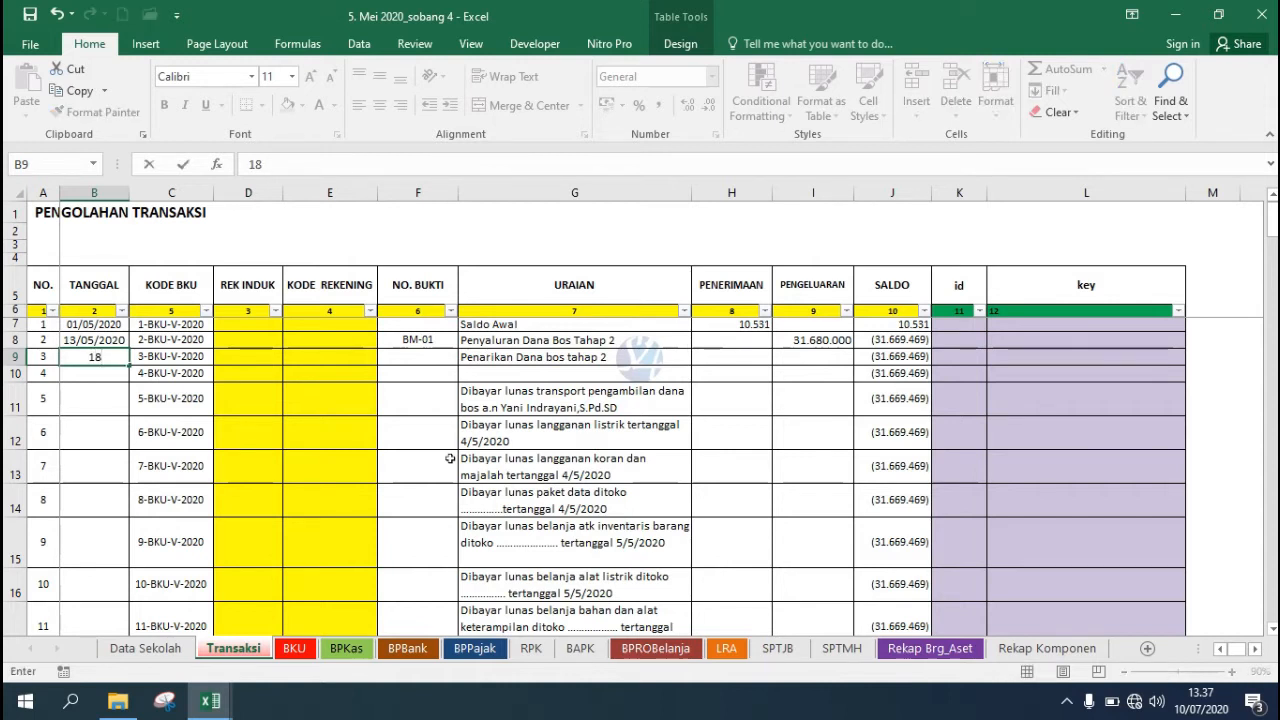
{"action": "type", "text": "/5/20"}
{"action": "key", "text": "Return"}
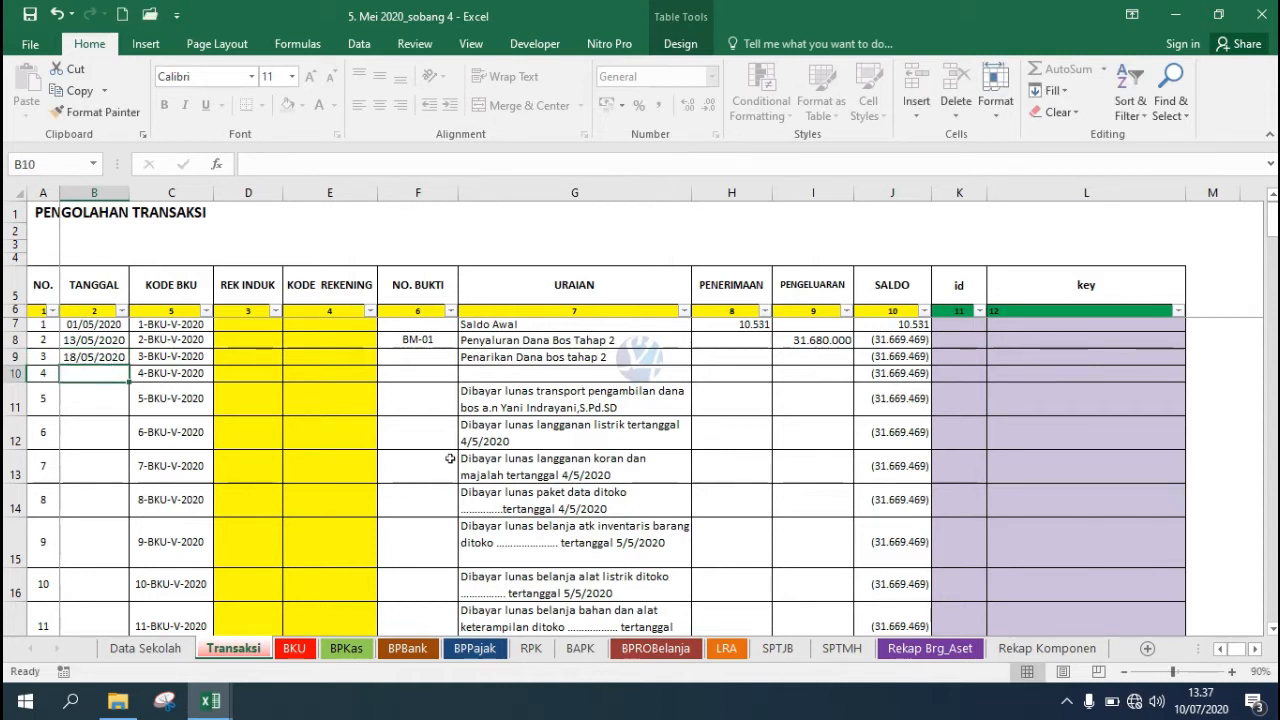
Enter BK-02 as the NO. BUKTI of the Penarikan Dana bos tahap 2 row.
{"action": "key", "text": "Up"}
{"action": "key", "text": "Right"}
{"action": "key", "text": "Right"}
{"action": "key", "text": "Right"}
{"action": "key", "text": "Right"}
{"action": "type", "text": "BK"}
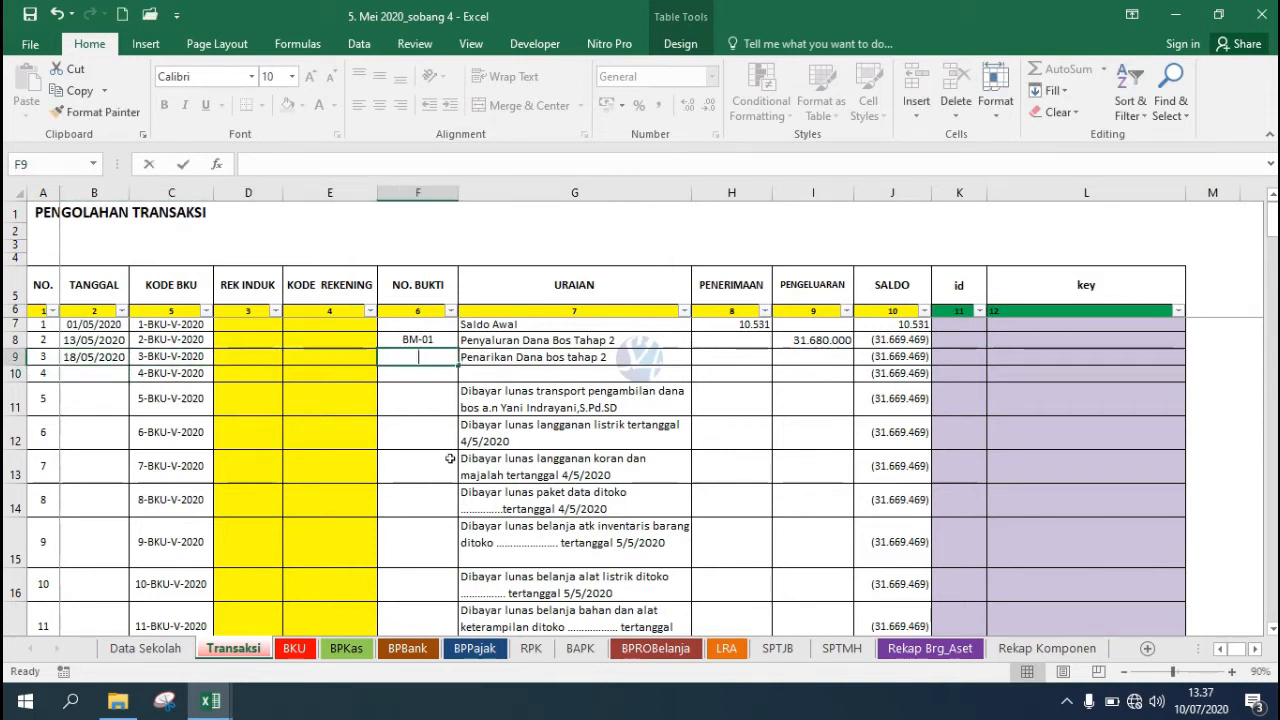
{"action": "type", "text": "-02"}
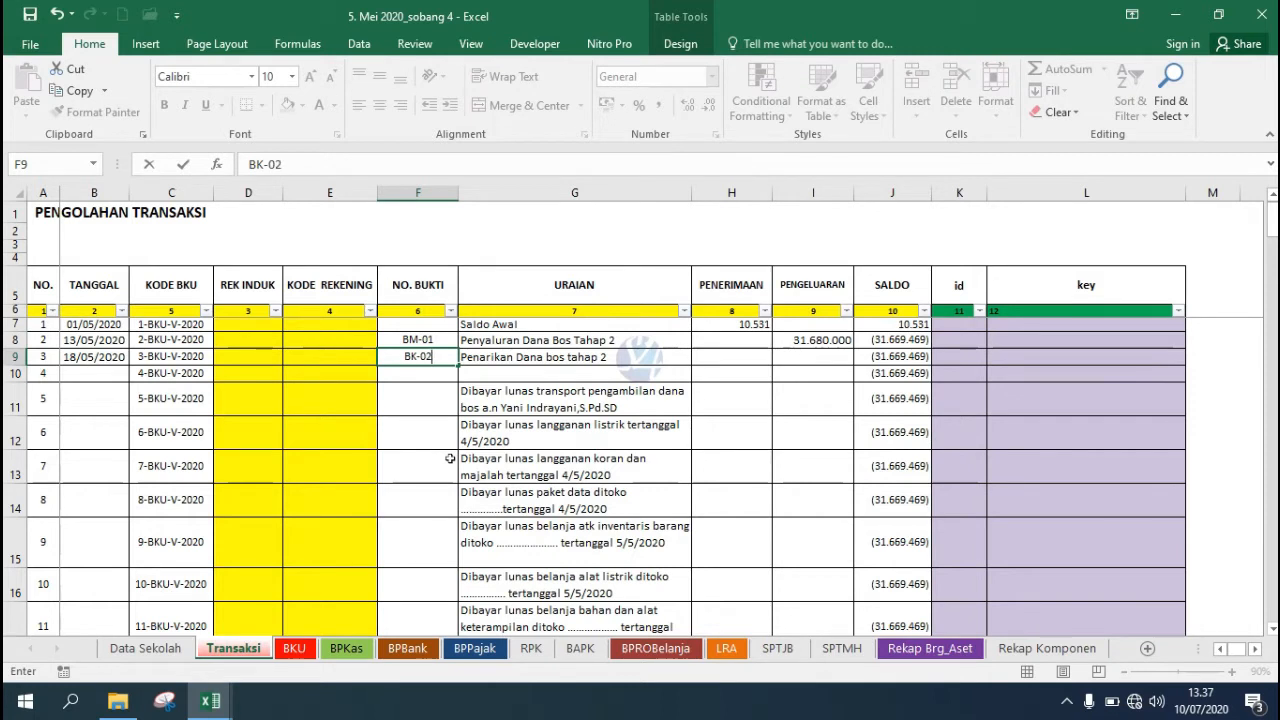
{"action": "key", "text": "Return"}
Move the 31.680.000 amount of the Penyaluran Dana Bos Tahap 2 row from PENGELUARAN to PENERIMAAN.
{"action": "key", "text": "Up"}
{"action": "key", "text": "Right"}
{"action": "key", "text": "Right"}
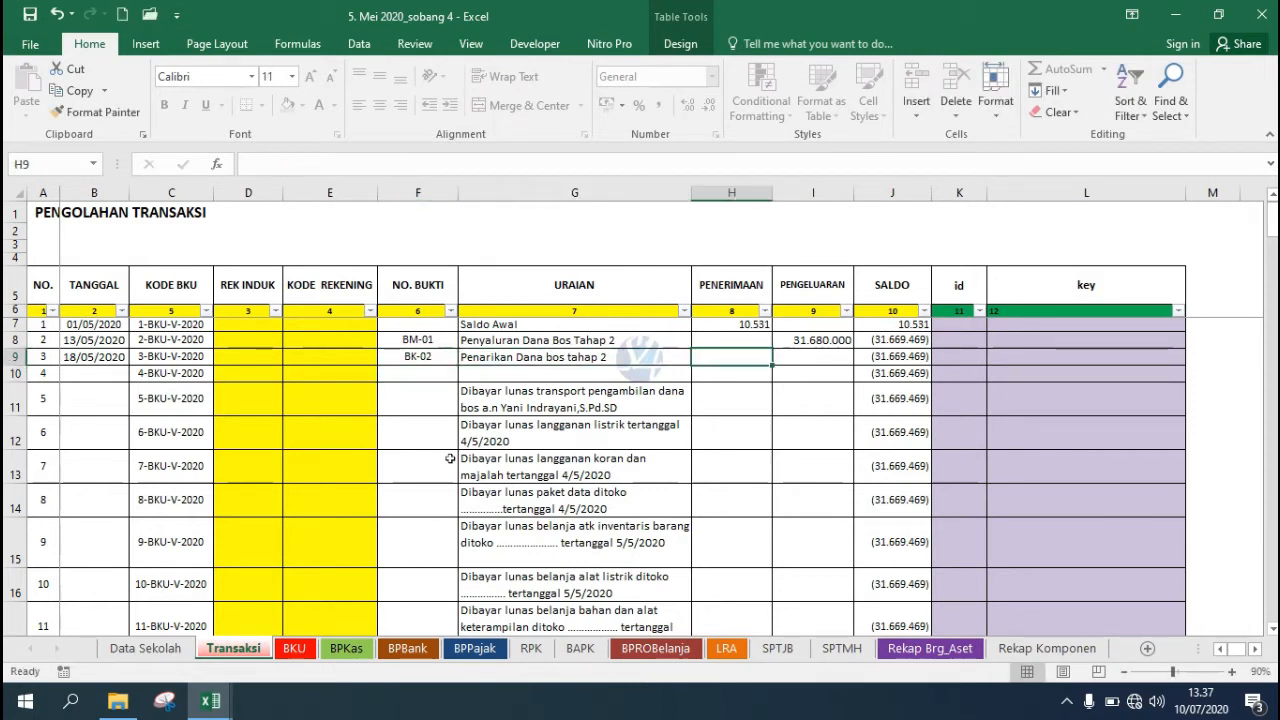
{"action": "key", "text": "Up"}
{"action": "key", "text": "Right"}
{"action": "key", "text": "ctrl+c"}
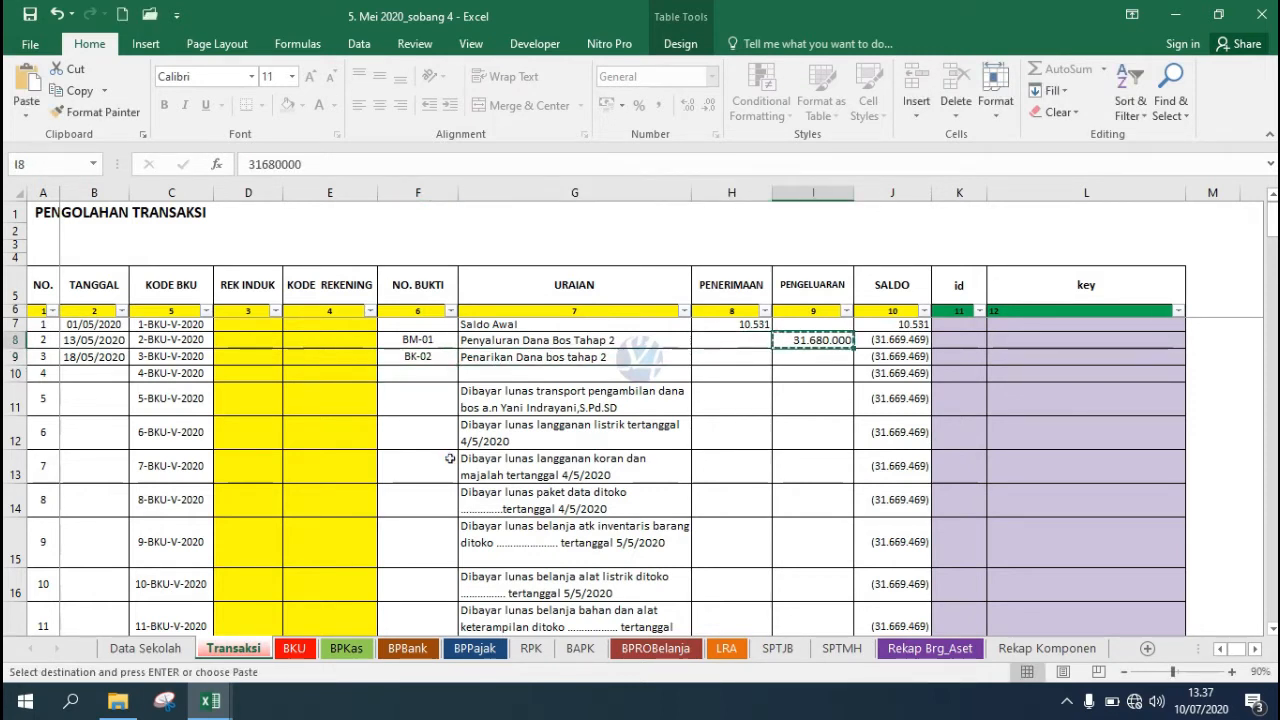
{"action": "key", "text": "Left"}
{"action": "key", "text": "ctrl+v"}
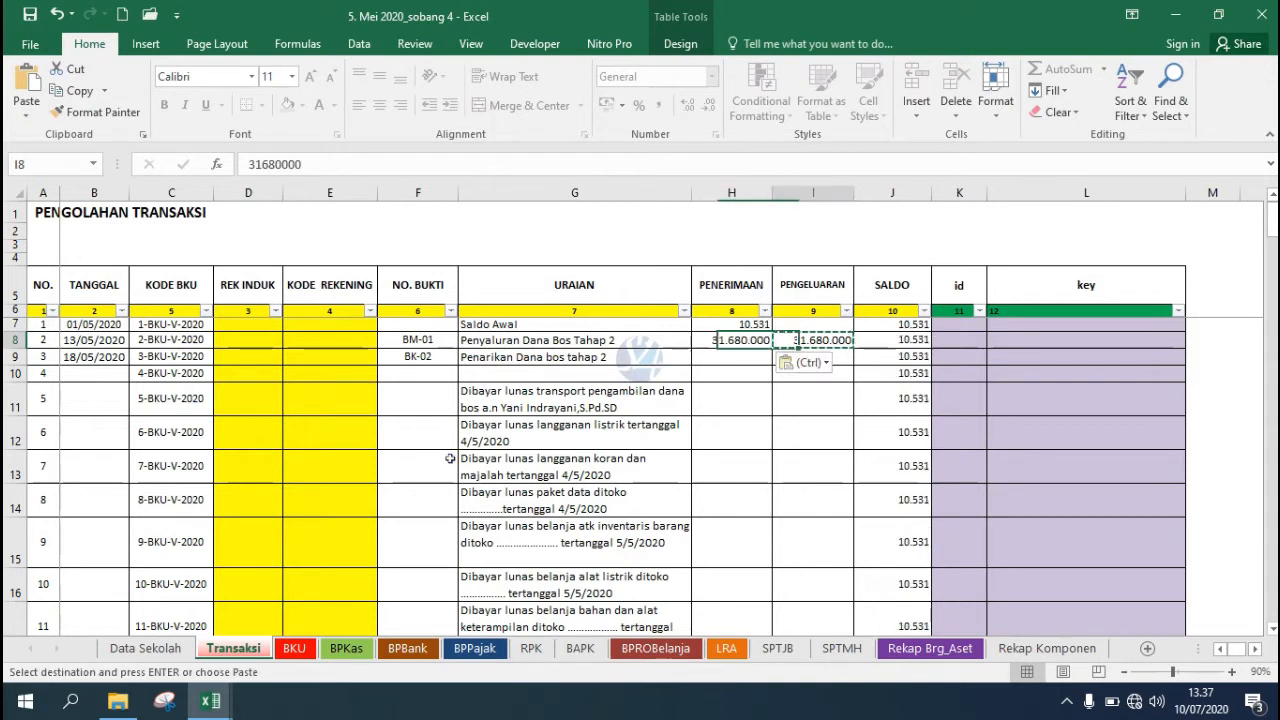
{"action": "key", "text": "Right"}
{"action": "key", "text": "Delete"}
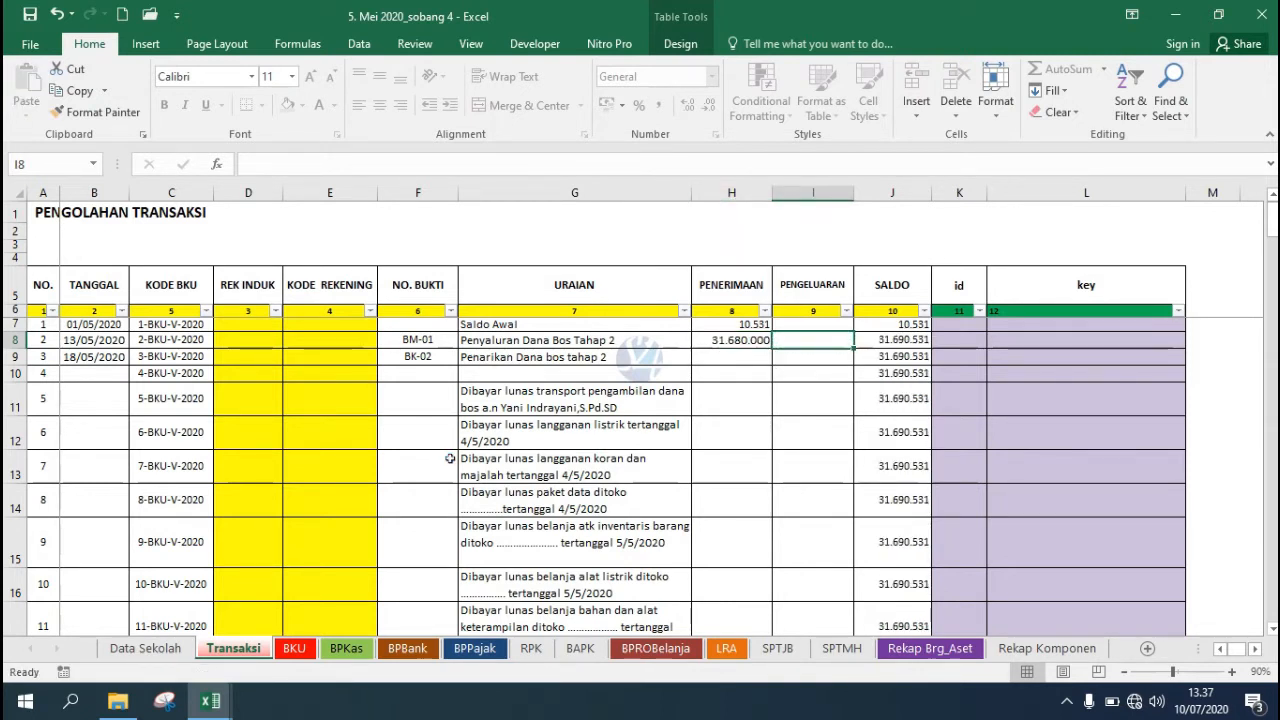
Enter 21150000 as the PENGELUARAN amount of the Penarikan Dana bos tahap 2 row.
{"action": "key", "text": "Left"}
{"action": "key", "text": "Down"}
{"action": "key", "text": "Right"}
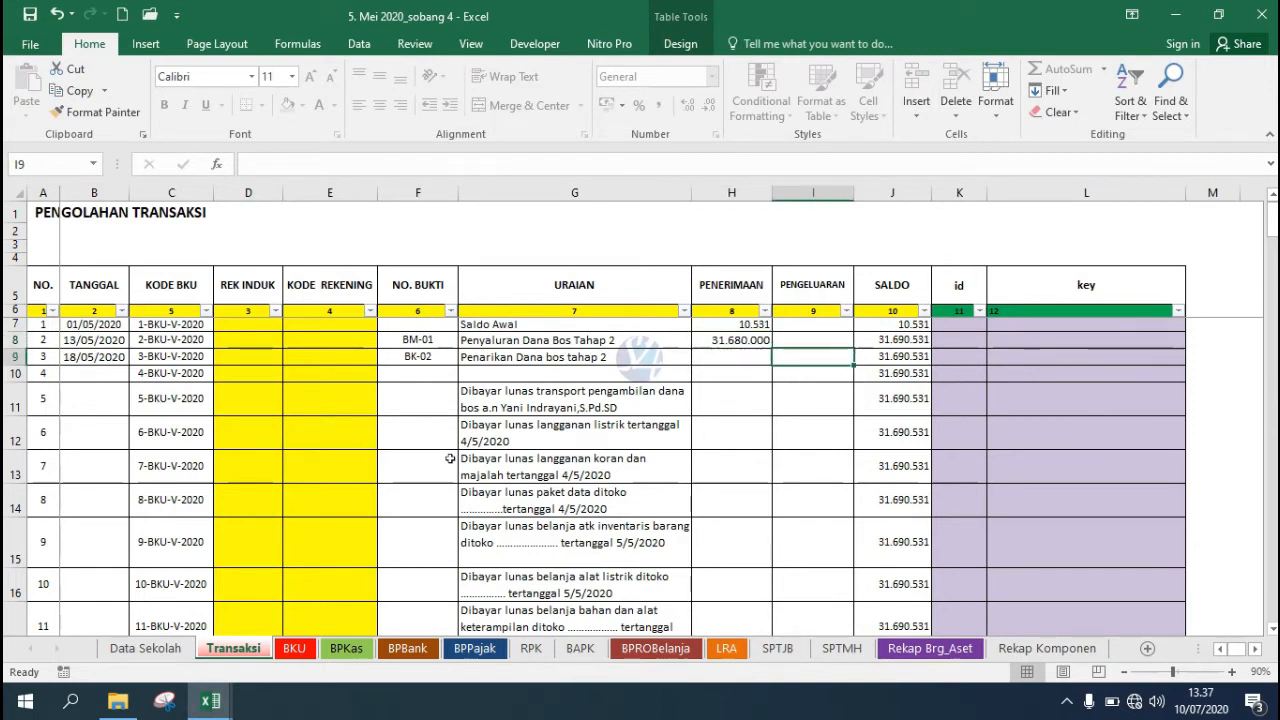
{"action": "type", "text": "21"}
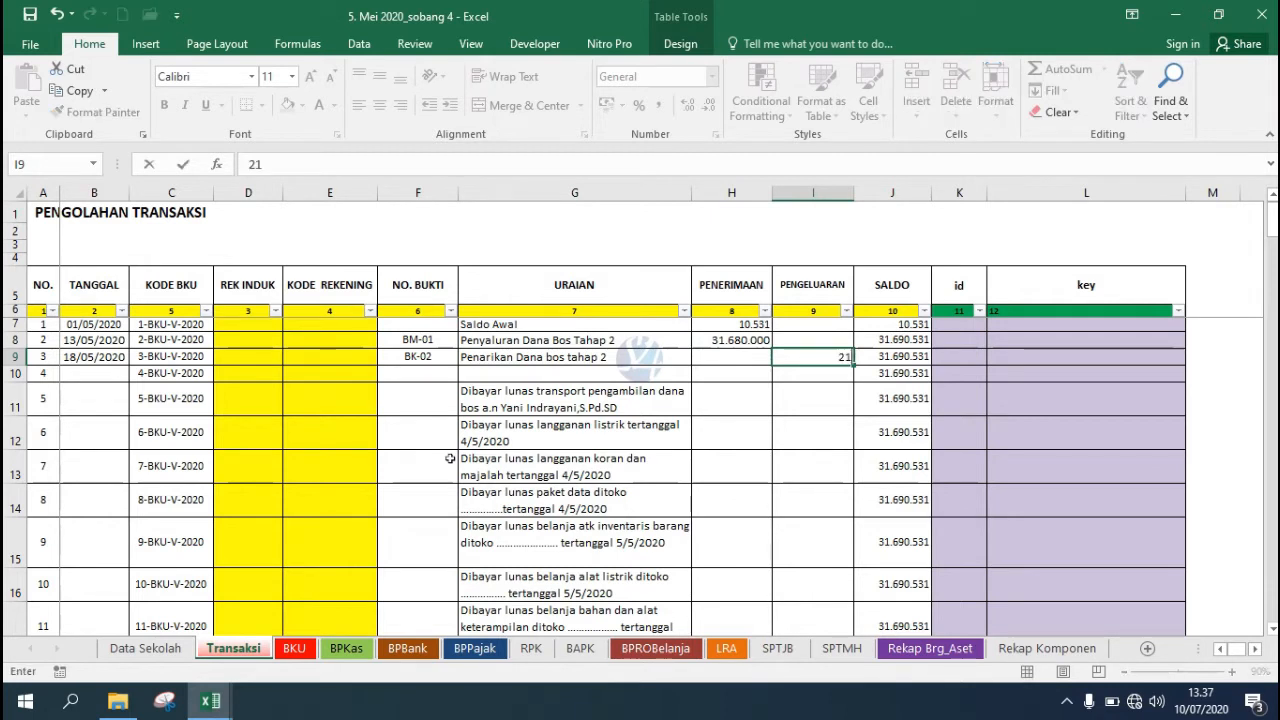
{"action": "type", "text": "150000"}
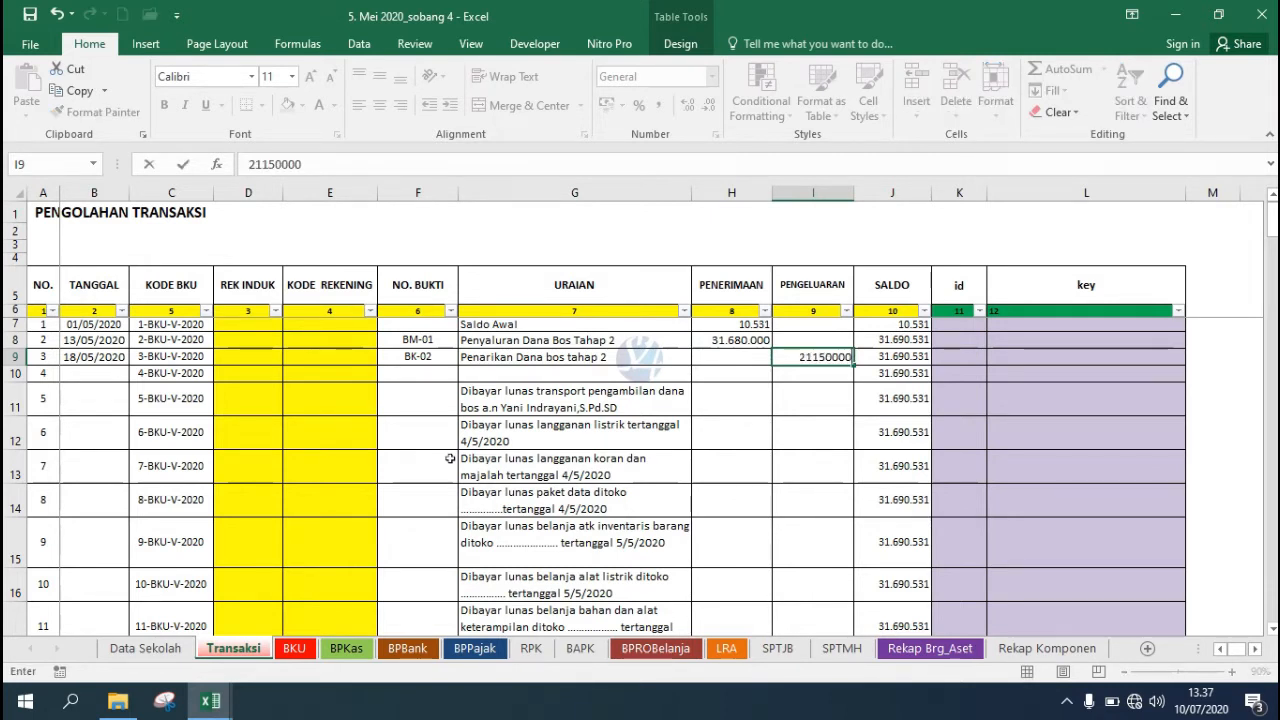
{"action": "key", "text": "Return"}
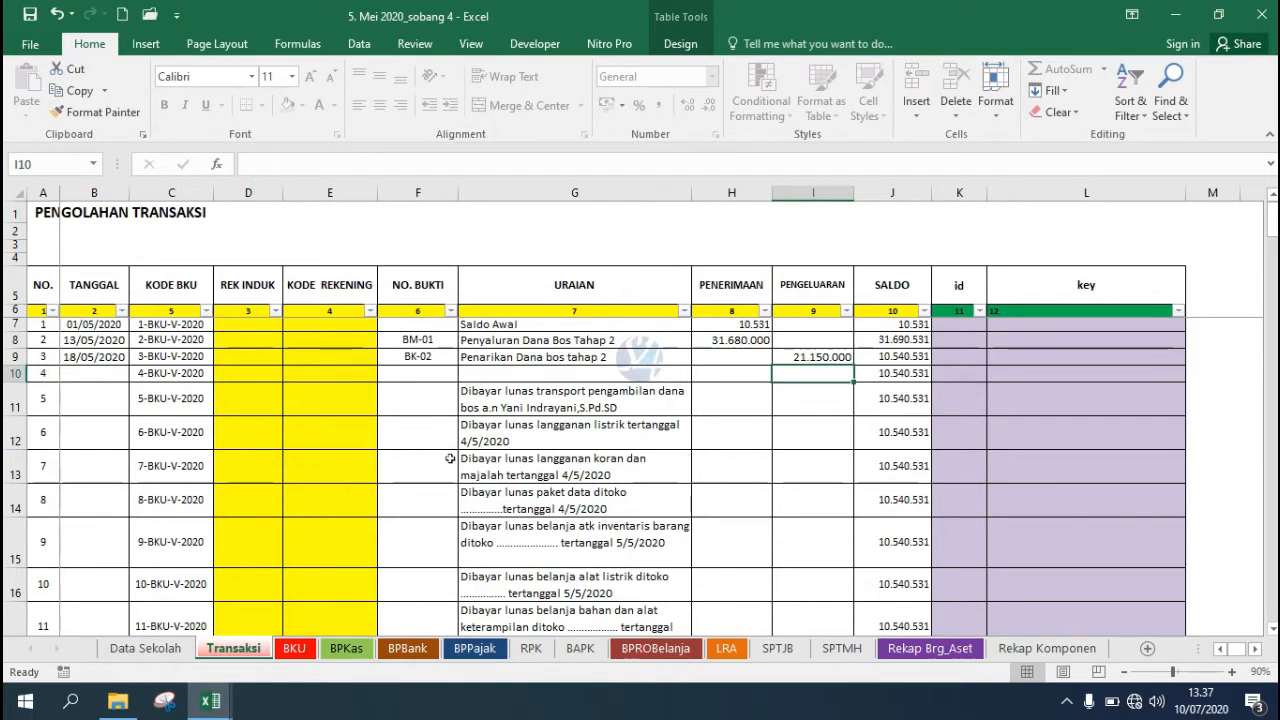
Enter "Diterima dana bos" as the URAIAN of transaction row 4.
{"action": "key", "text": "Left"}
{"action": "key", "text": "Left"}
{"action": "key", "text": "Left"}
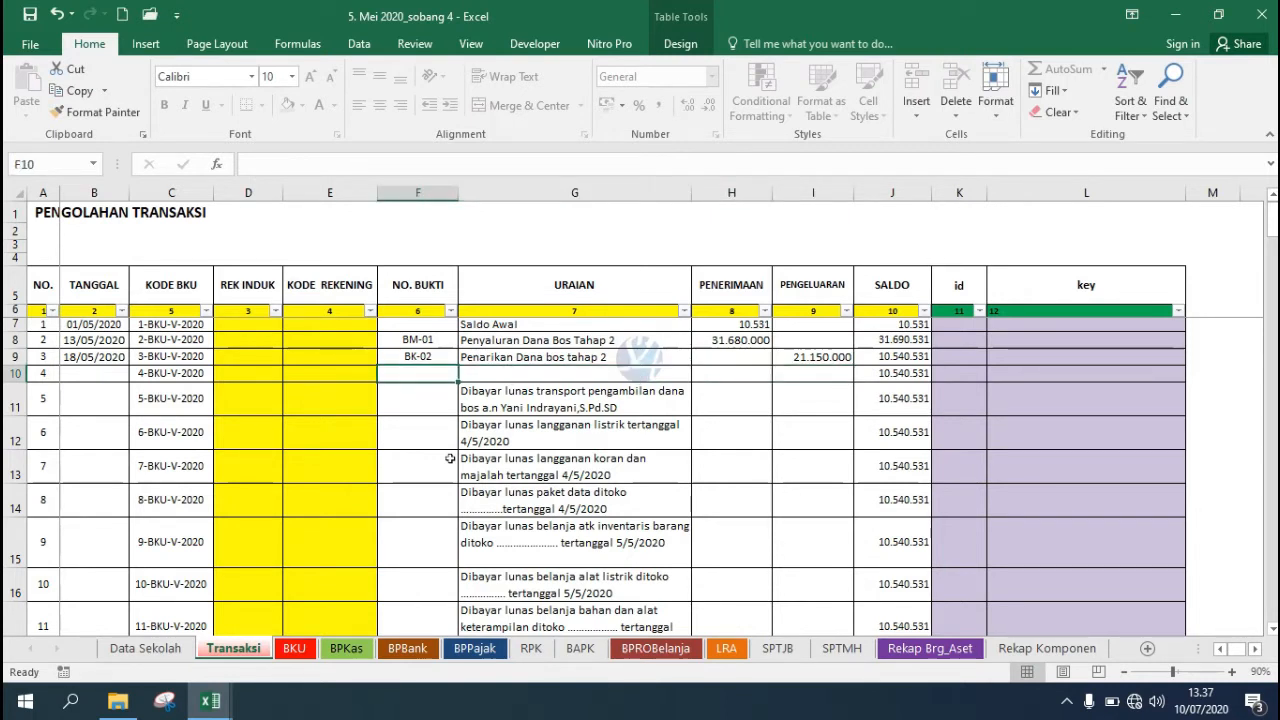
{"action": "key", "text": "Left"}
{"action": "key", "text": "Right"}
{"action": "key", "text": "Right"}
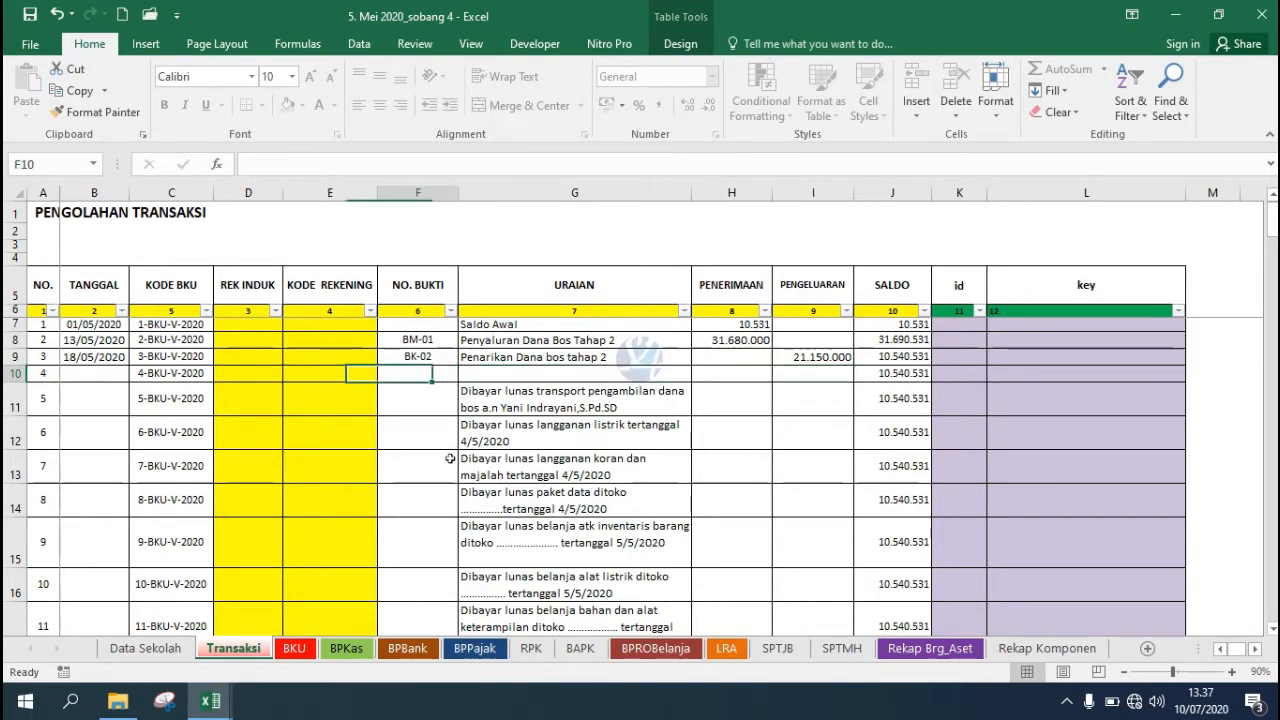
{"action": "type", "text": "Dit"}
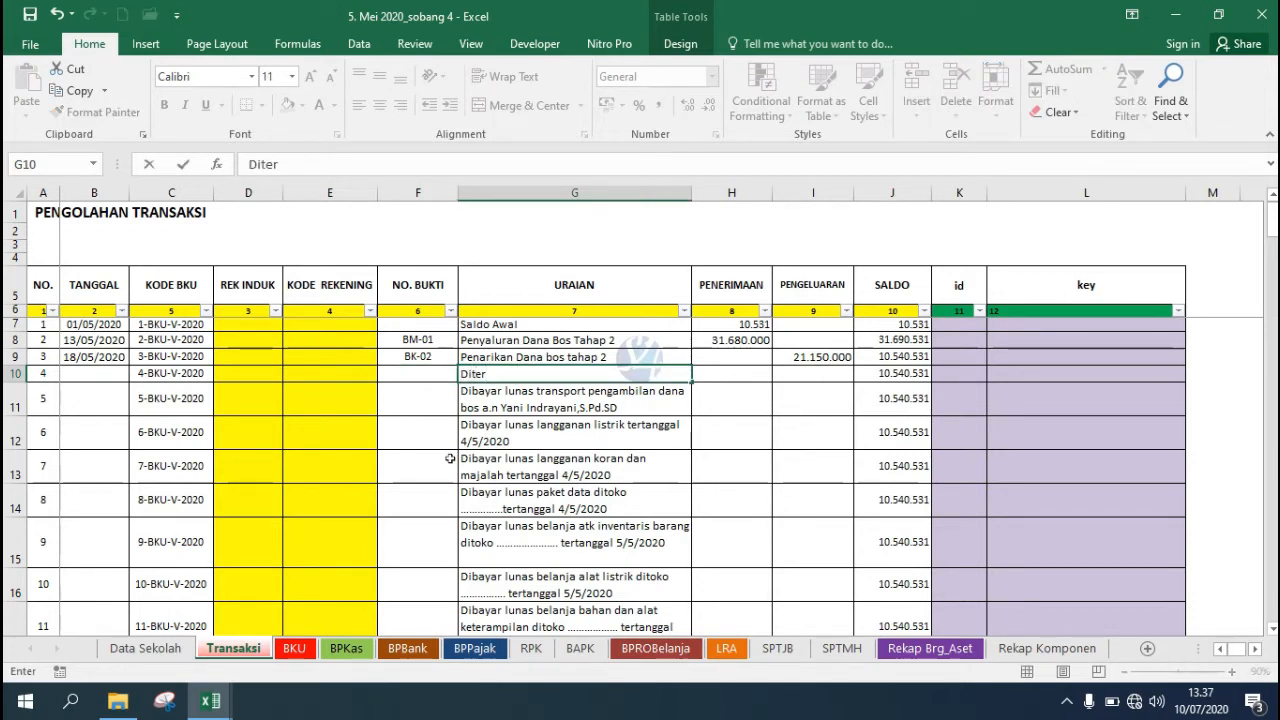
{"action": "type", "text": "erima dana b"}
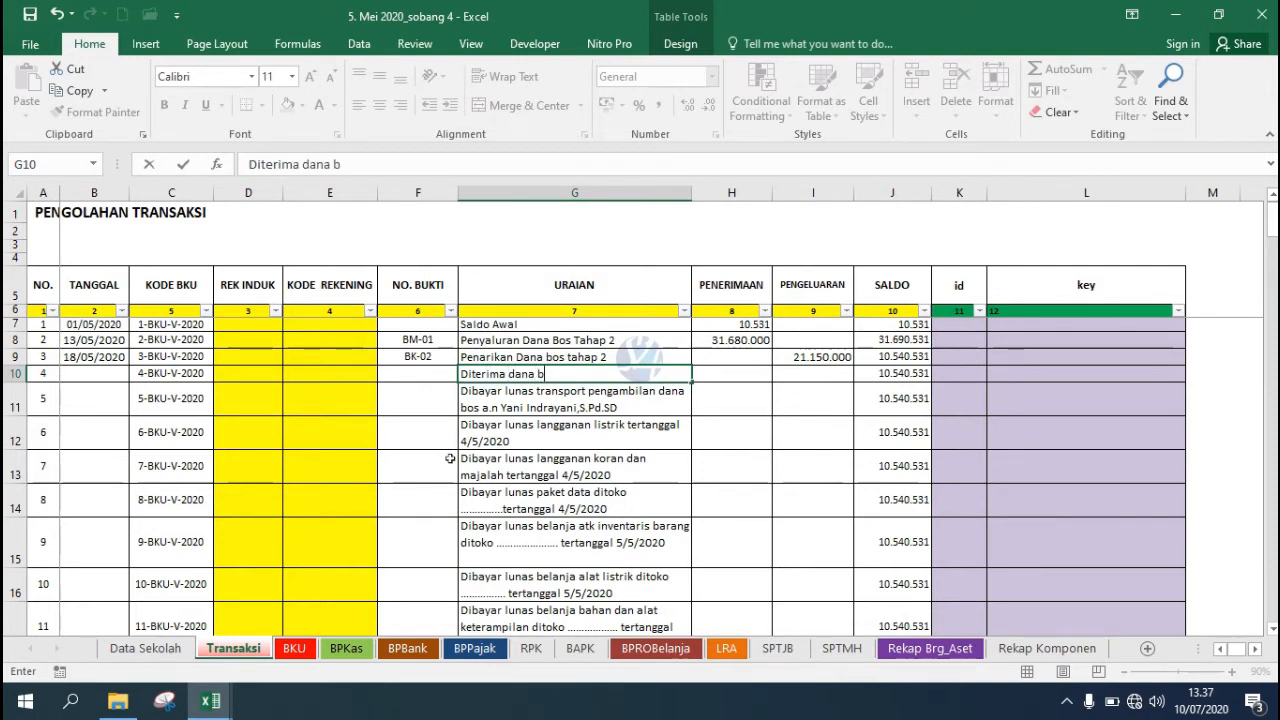
{"action": "type", "text": "os"}
{"action": "key", "text": "Tab"}
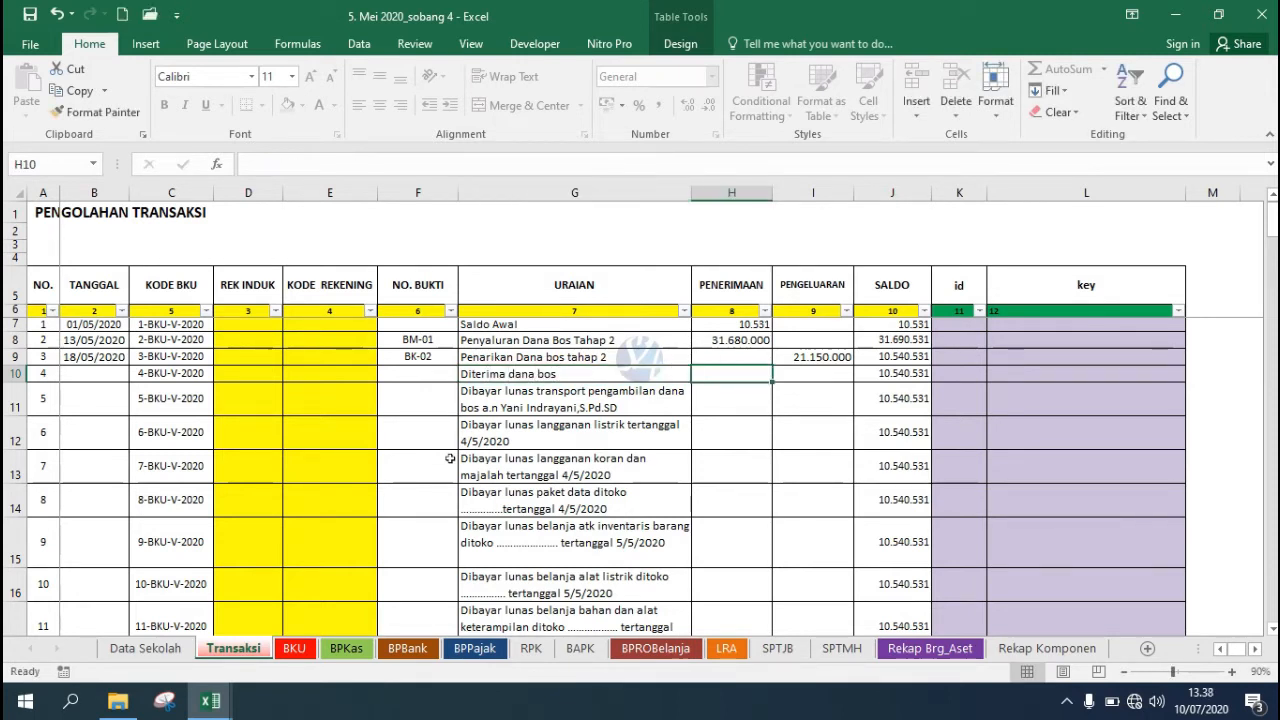
Copy the 21.150.000 PENGELUARAN amount of the Penarikan row into PENERIMAAN of the Diterima dana bos row.
{"action": "key", "text": "Up"}
{"action": "key", "text": "Right"}
{"action": "key", "text": "ctrl+c"}
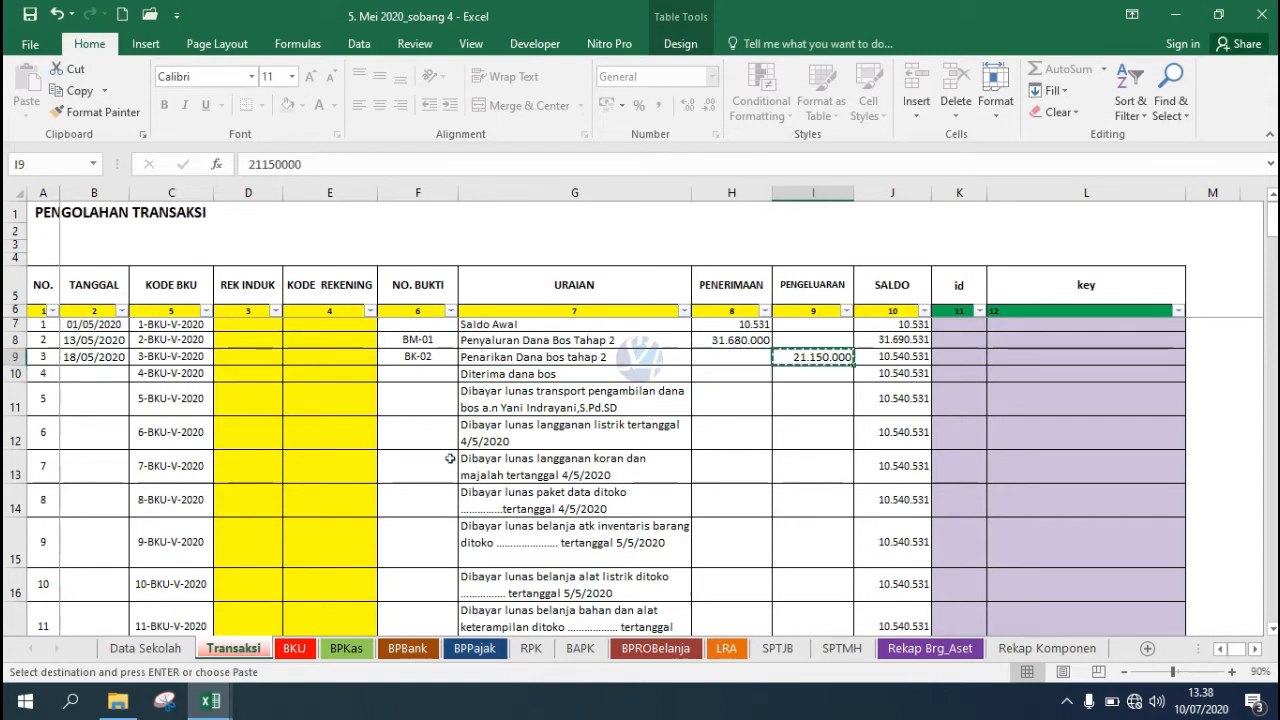
{"action": "key", "text": "Down"}
{"action": "key", "text": "Left"}
{"action": "key", "text": "ctrl+v"}
Enter KM-03 as the NO. BUKTI of the Diterima dana bos row.
{"action": "key", "text": "Left"}
{"action": "key", "text": "Left"}
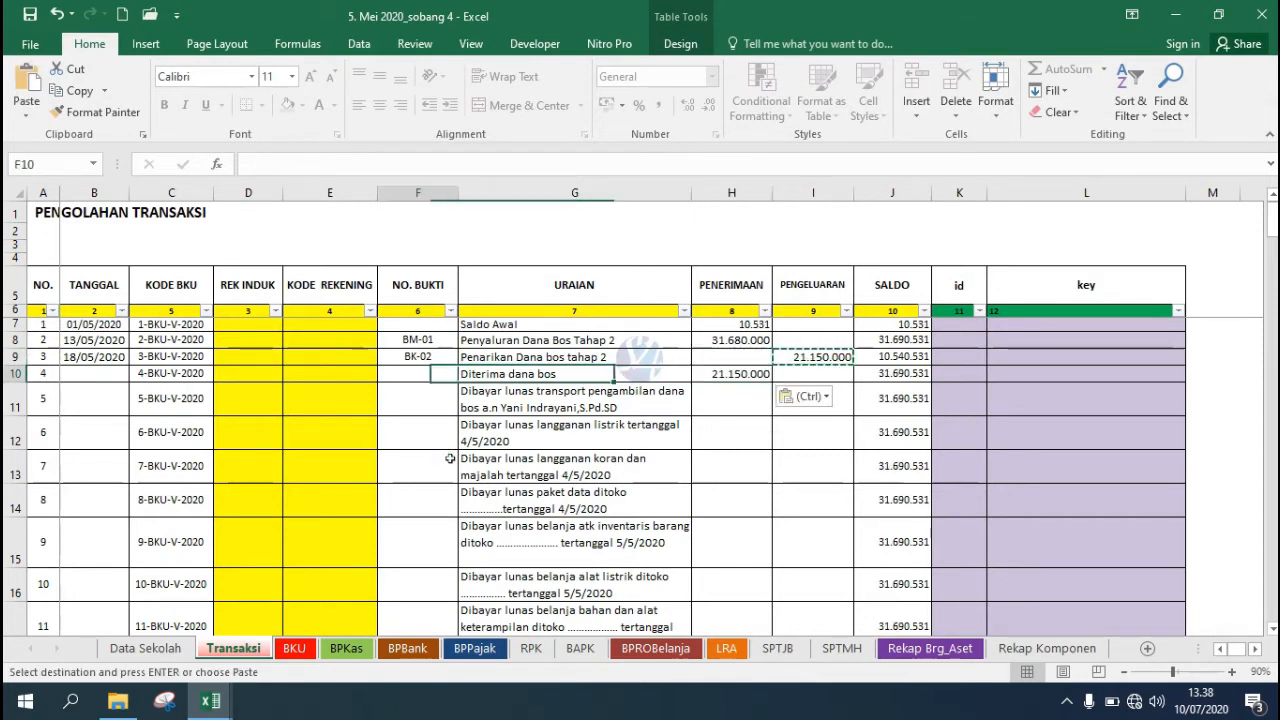
{"action": "type", "text": "KM-03"}
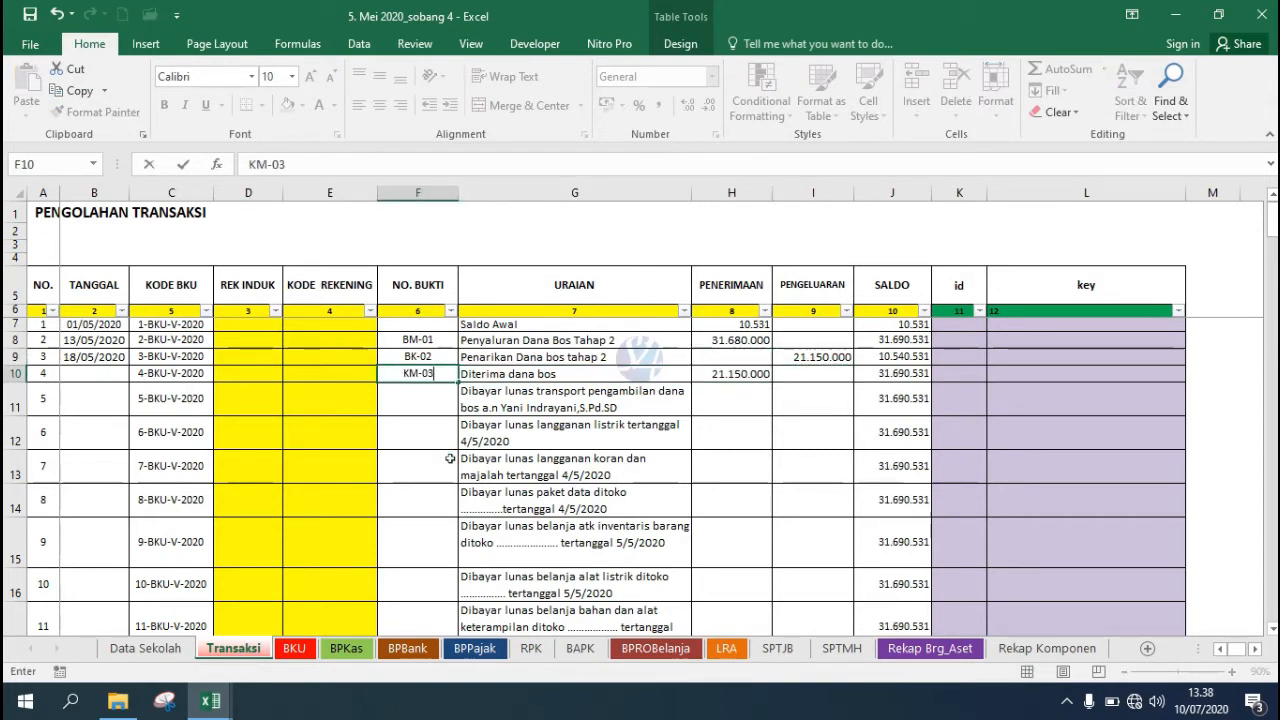
{"action": "key", "text": "Tab"}
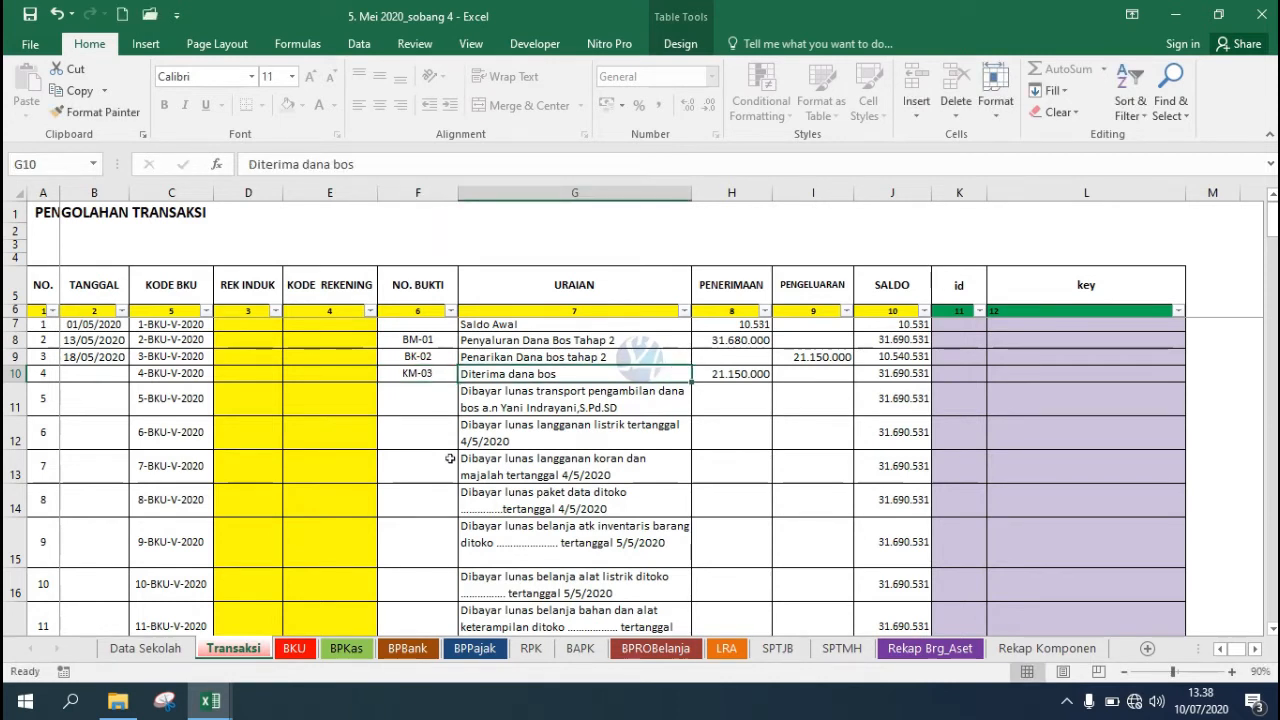
Set the id of the Penyaluran Dana Bos Tahap 2 row to bank and its key to Pendapatan Dana BOS.
{"action": "key", "text": "Tab"}
{"action": "key", "text": "Tab"}
{"action": "key", "text": "Tab"}
{"action": "key", "text": "Tab"}
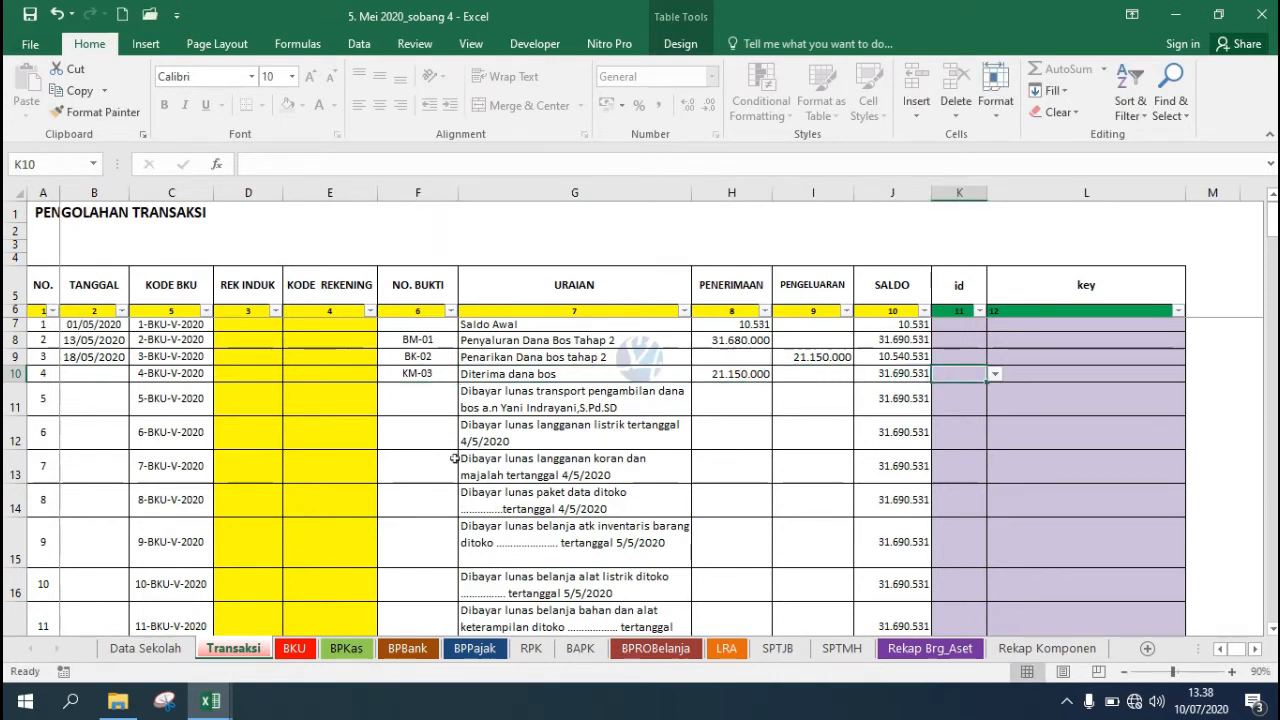
{"action": "left_click", "coordinate": [958, 340]}
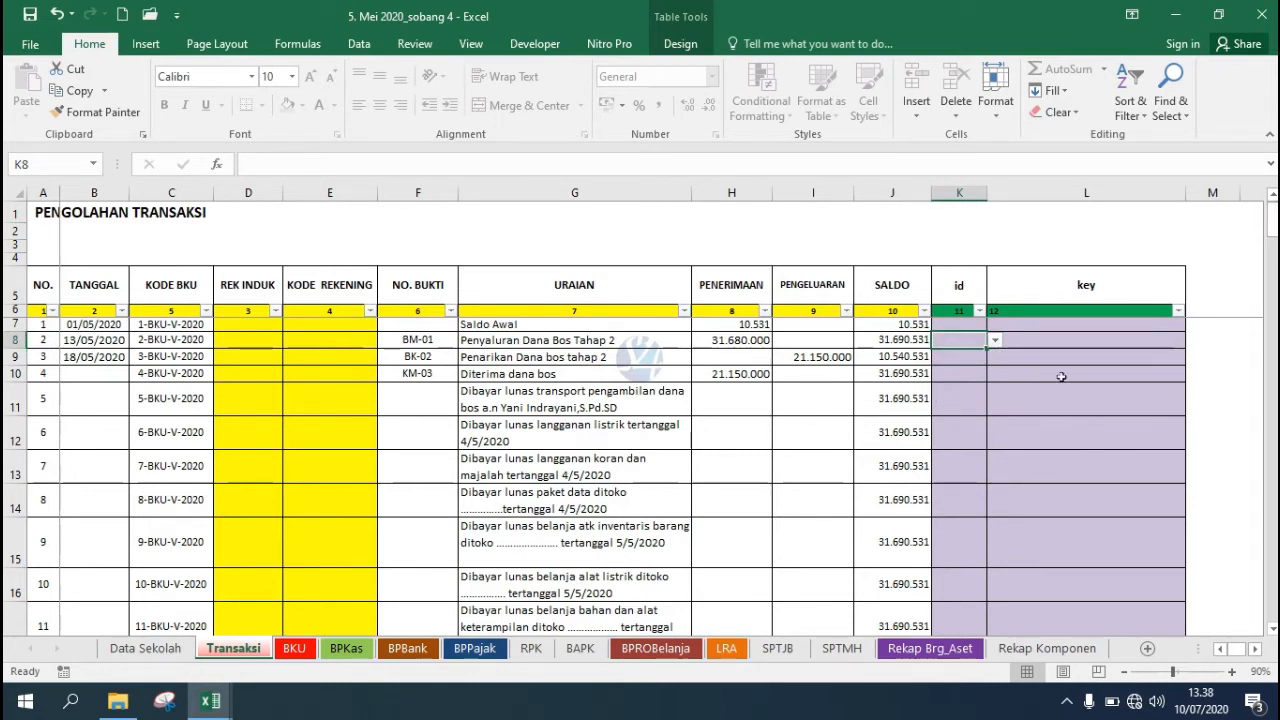
{"action": "left_click", "coordinate": [612, 341]}
{"action": "left_click", "coordinate": [970, 341]}
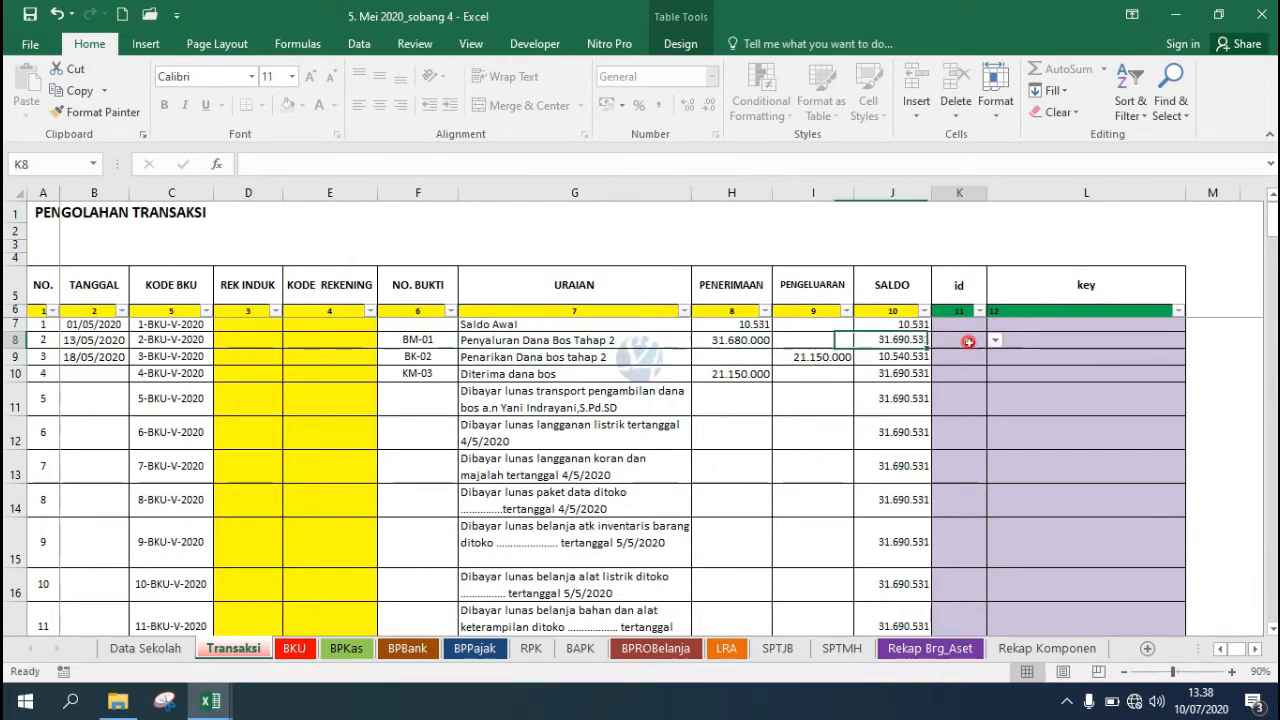
{"action": "left_click", "coordinate": [994, 340]}
{"action": "left_click", "coordinate": [971, 366]}
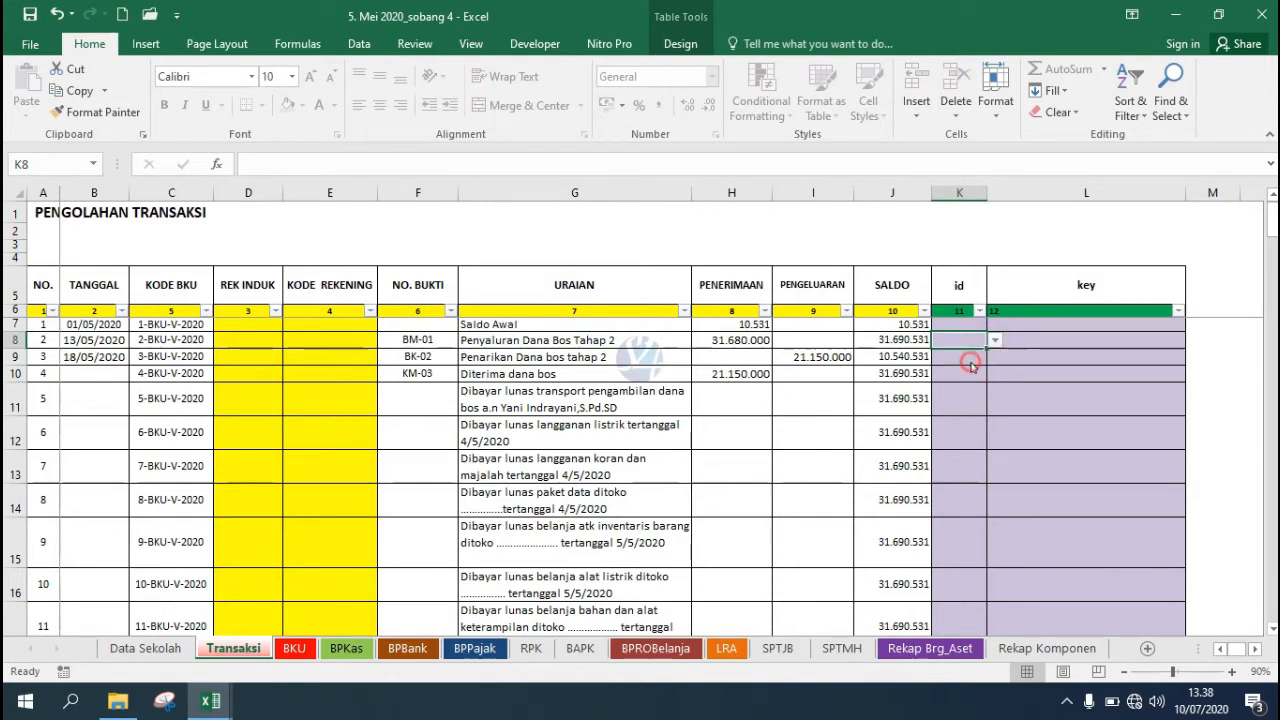
{"action": "left_click", "coordinate": [1101, 341]}
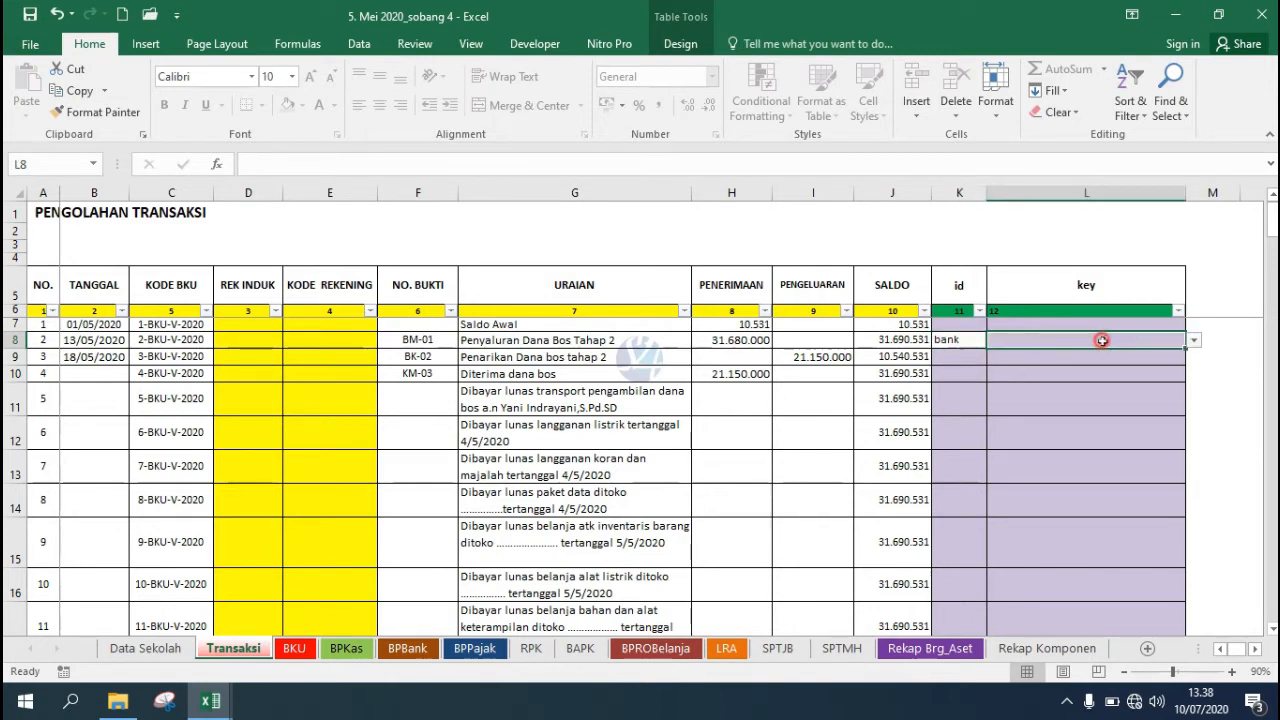
{"action": "left_click", "coordinate": [1194, 340]}
{"action": "left_click", "coordinate": [1038, 355]}
Set the id of the Penarikan Dana bos tahap 2 row to bank and fill the Pendapatan Dana BOS key down into it.
{"action": "left_click", "coordinate": [958, 357]}
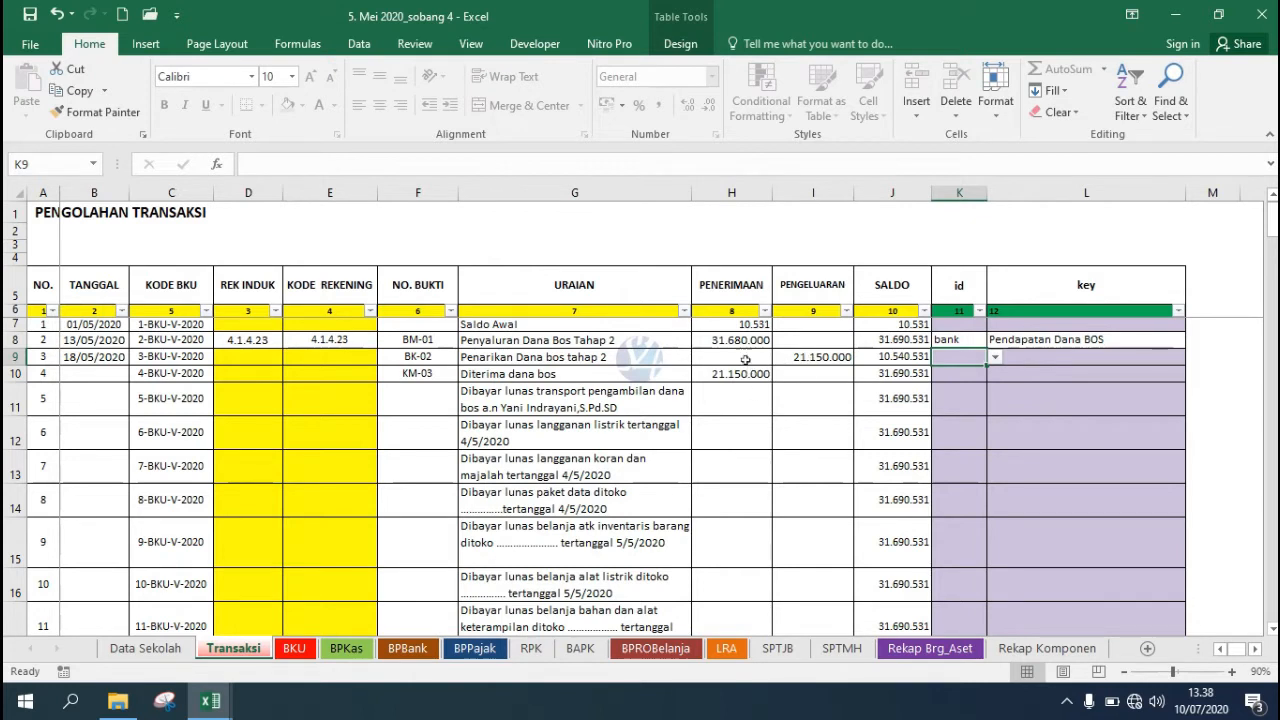
{"action": "left_click", "coordinate": [996, 357]}
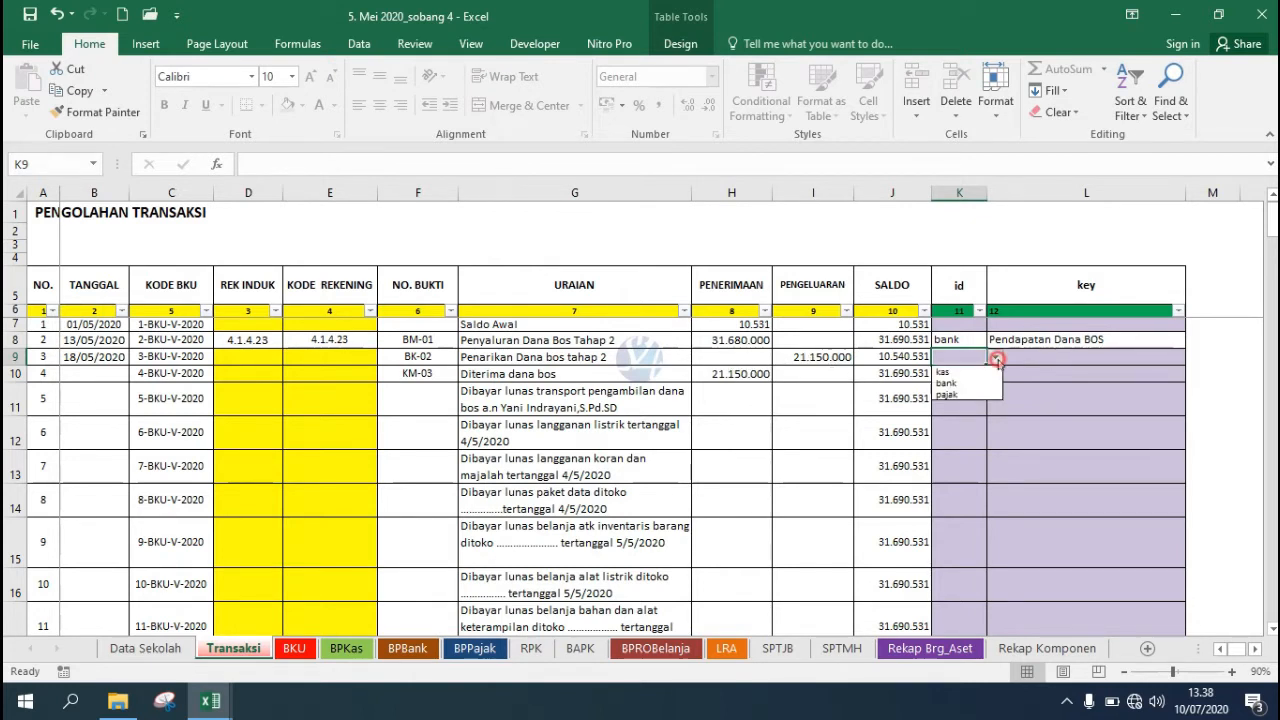
{"action": "left_click", "coordinate": [968, 383]}
{"action": "left_click", "coordinate": [1058, 358]}
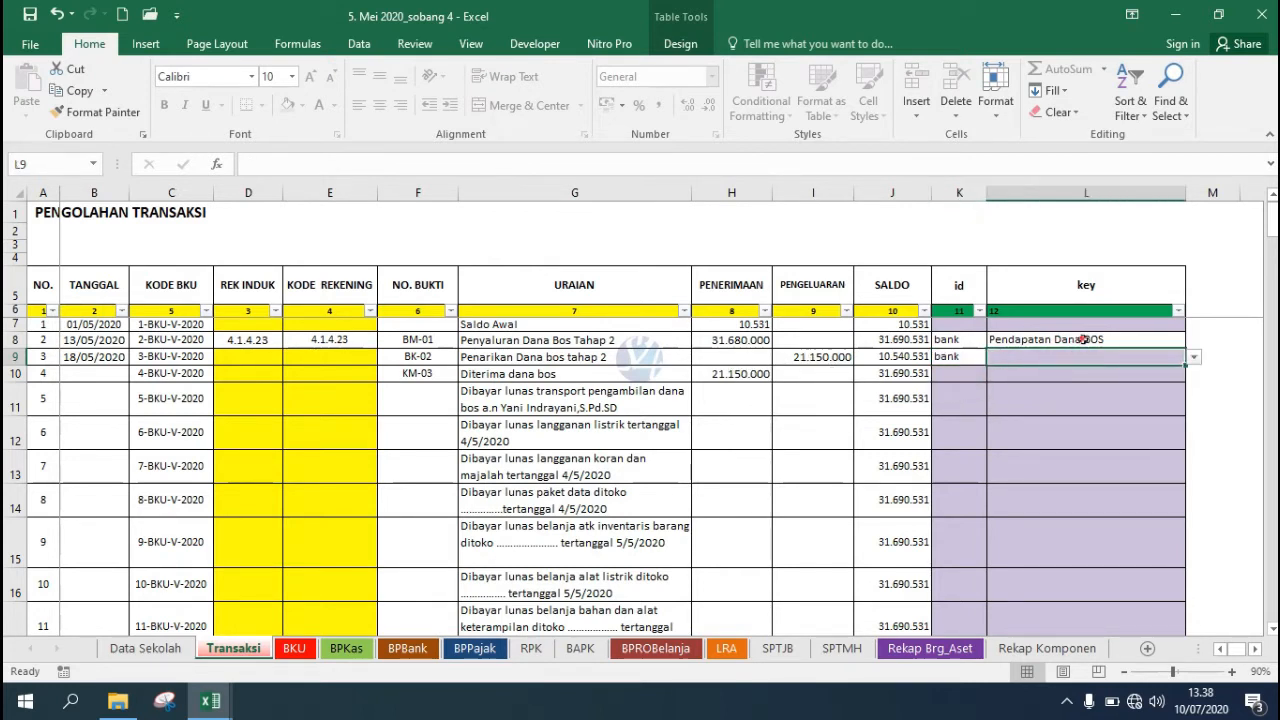
{"action": "left_click", "coordinate": [1083, 339]}
{"action": "left_click_drag", "start_coordinate": [1185, 348], "coordinate": [1185, 364]}
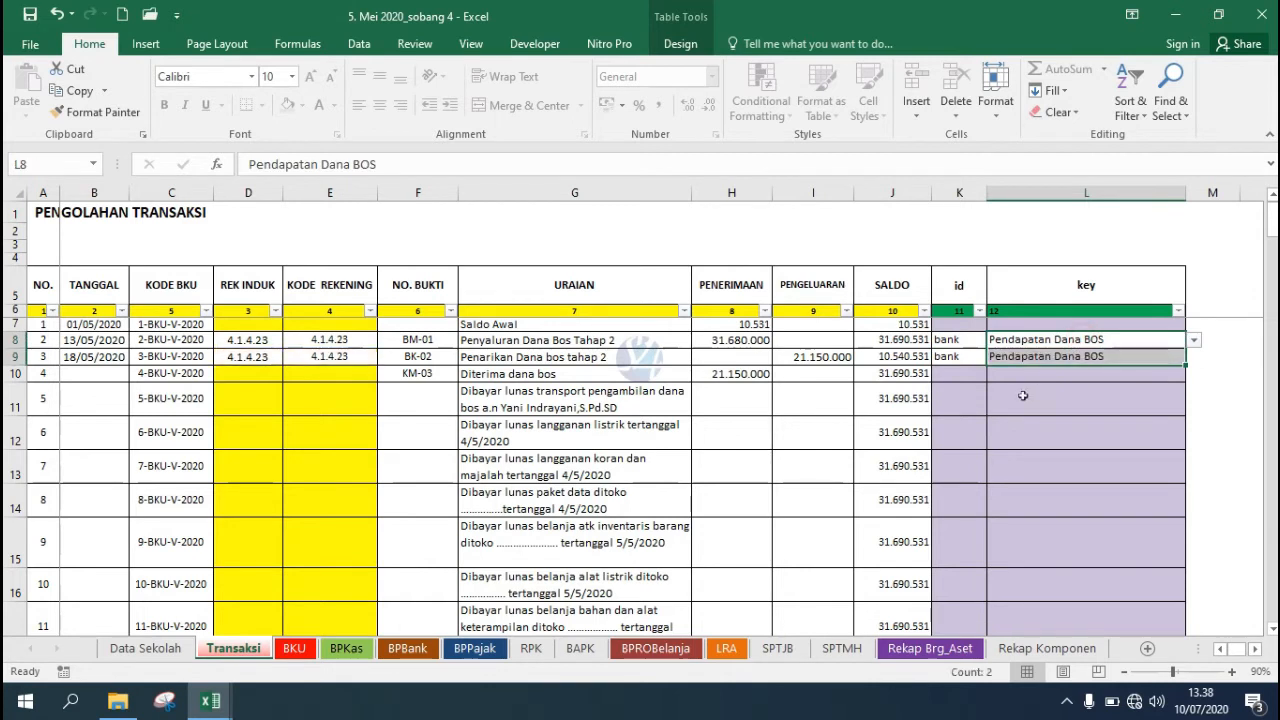
Fill the 18/05/2020 TANGGAL down from the Penarikan row to the Diterima dana bos row.
{"action": "left_click", "coordinate": [650, 379]}
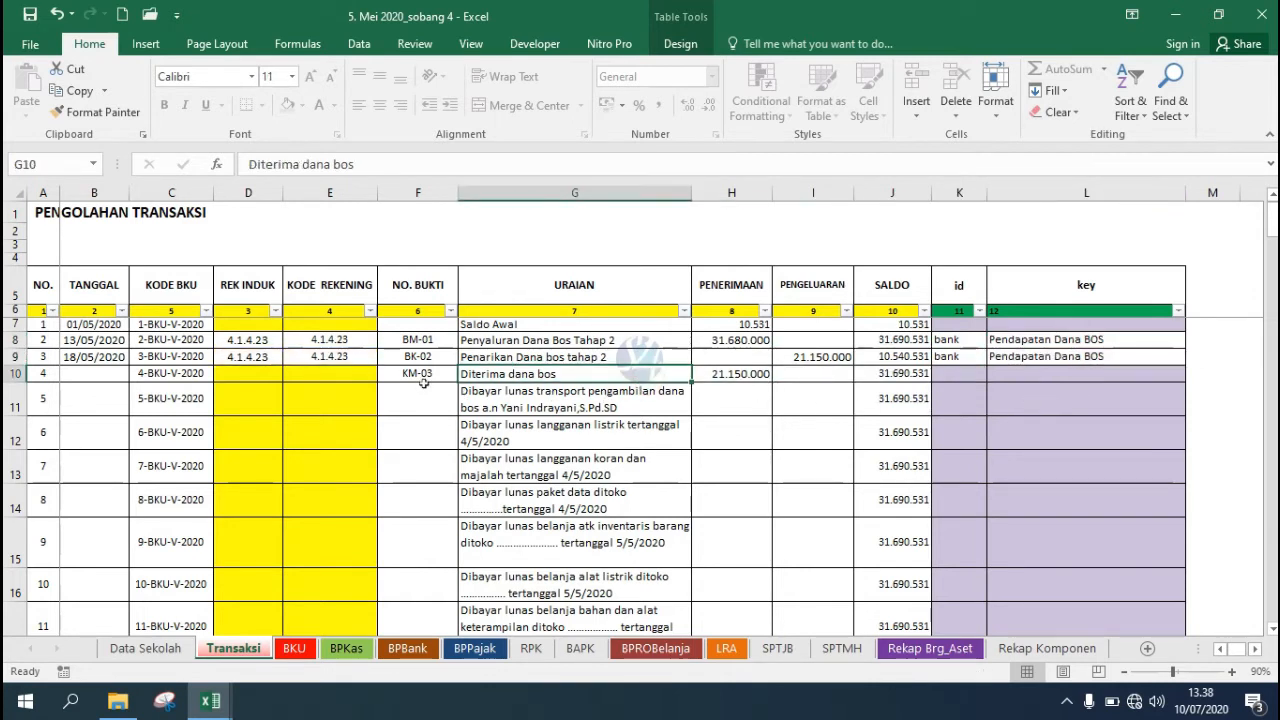
{"action": "left_click", "coordinate": [96, 374]}
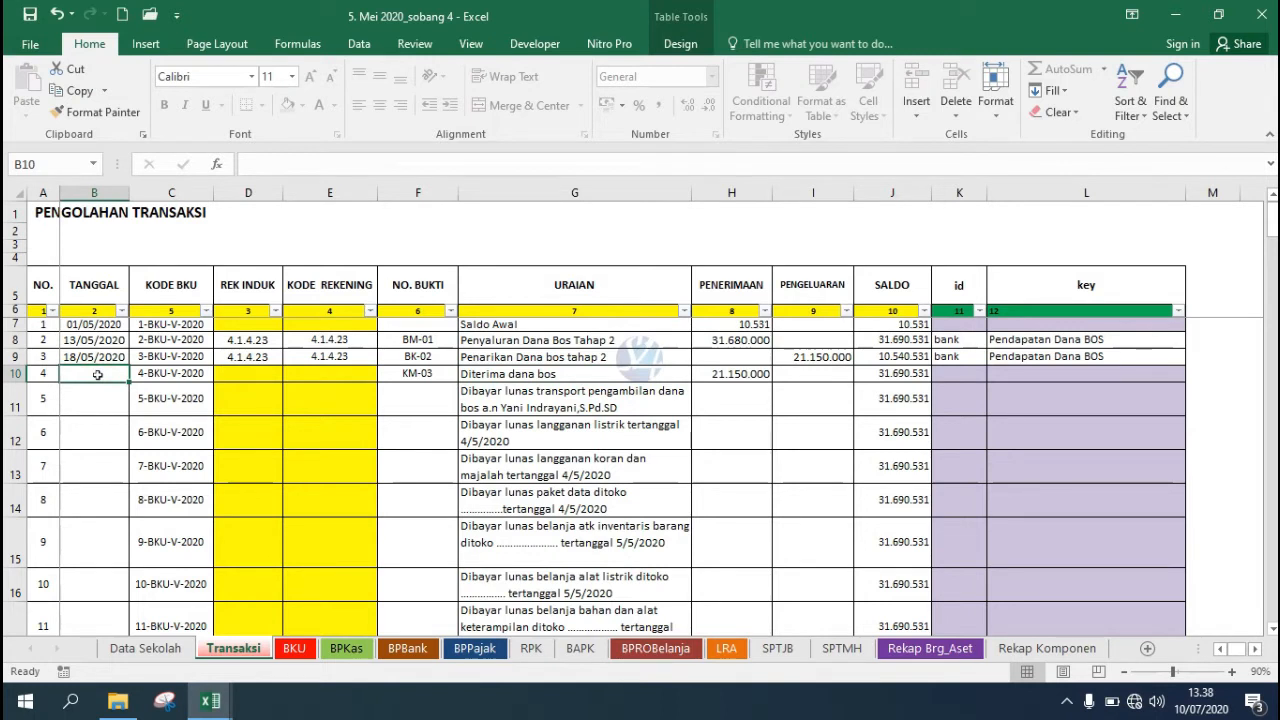
{"action": "left_click_drag", "start_coordinate": [94, 357], "coordinate": [97, 374]}
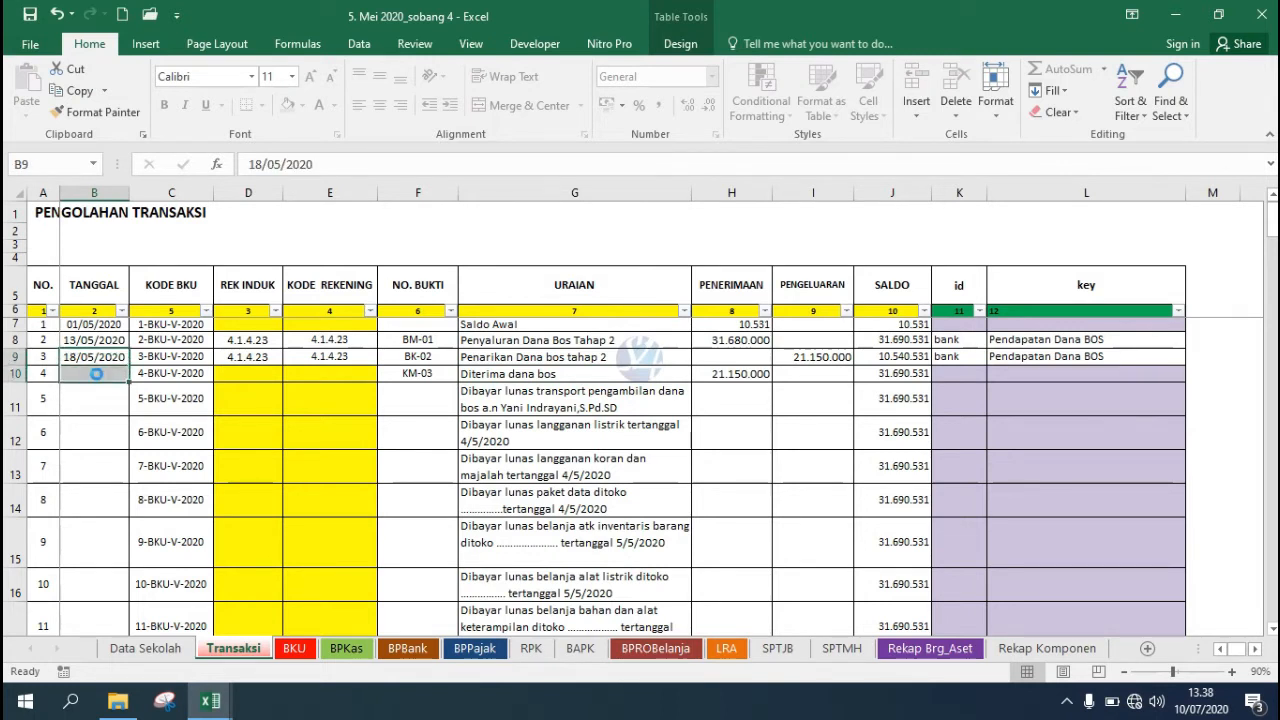
{"action": "key", "text": "ctrl+d"}
Set the id of the Diterima dana bos row to kas and fill the Pendapatan Dana BOS key down into it.
{"action": "key", "text": "Right"}
{"action": "key", "text": "Right"}
{"action": "key", "text": "Right"}
{"action": "key", "text": "Right"}
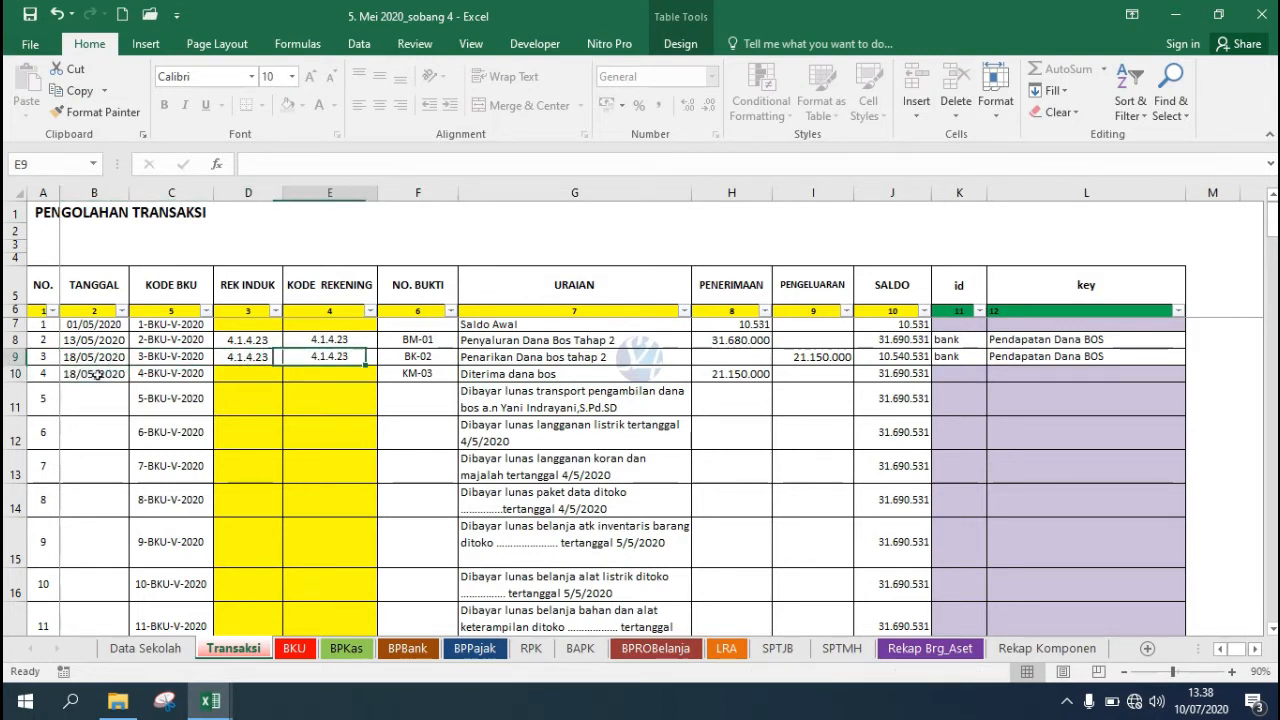
{"action": "key", "text": "Down"}
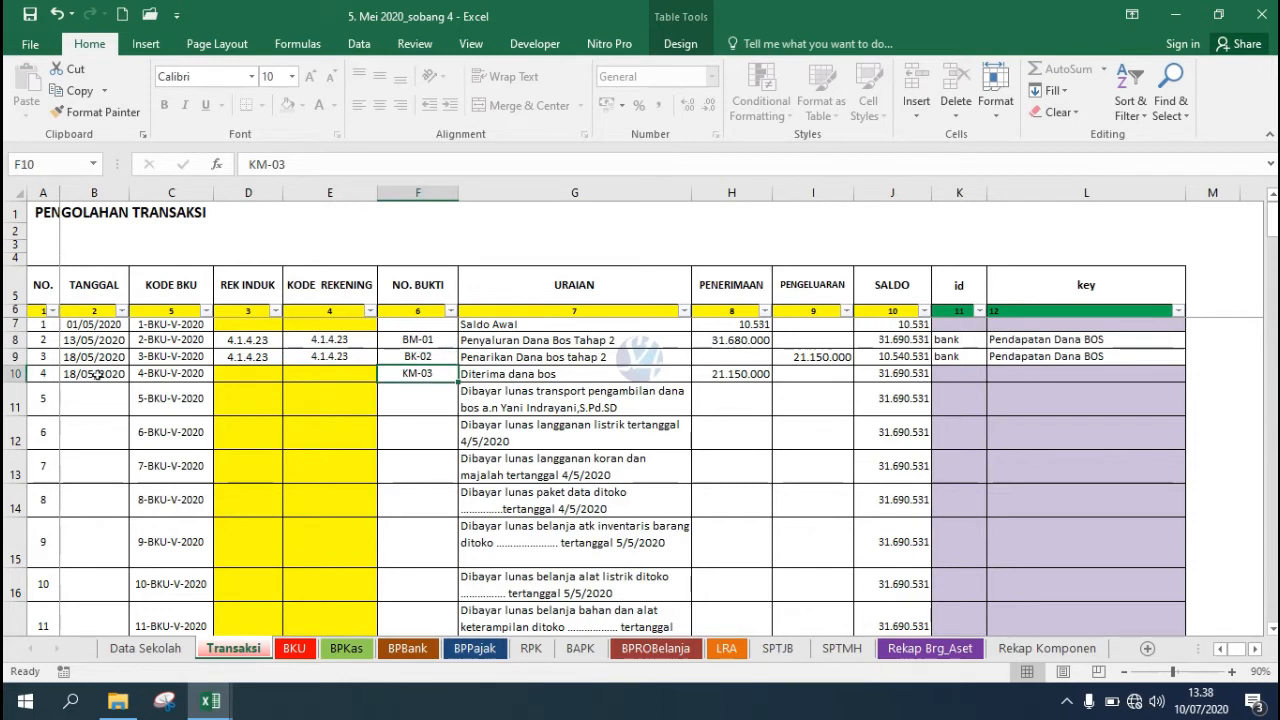
{"action": "key", "text": "Right"}
{"action": "key", "text": "Right"}
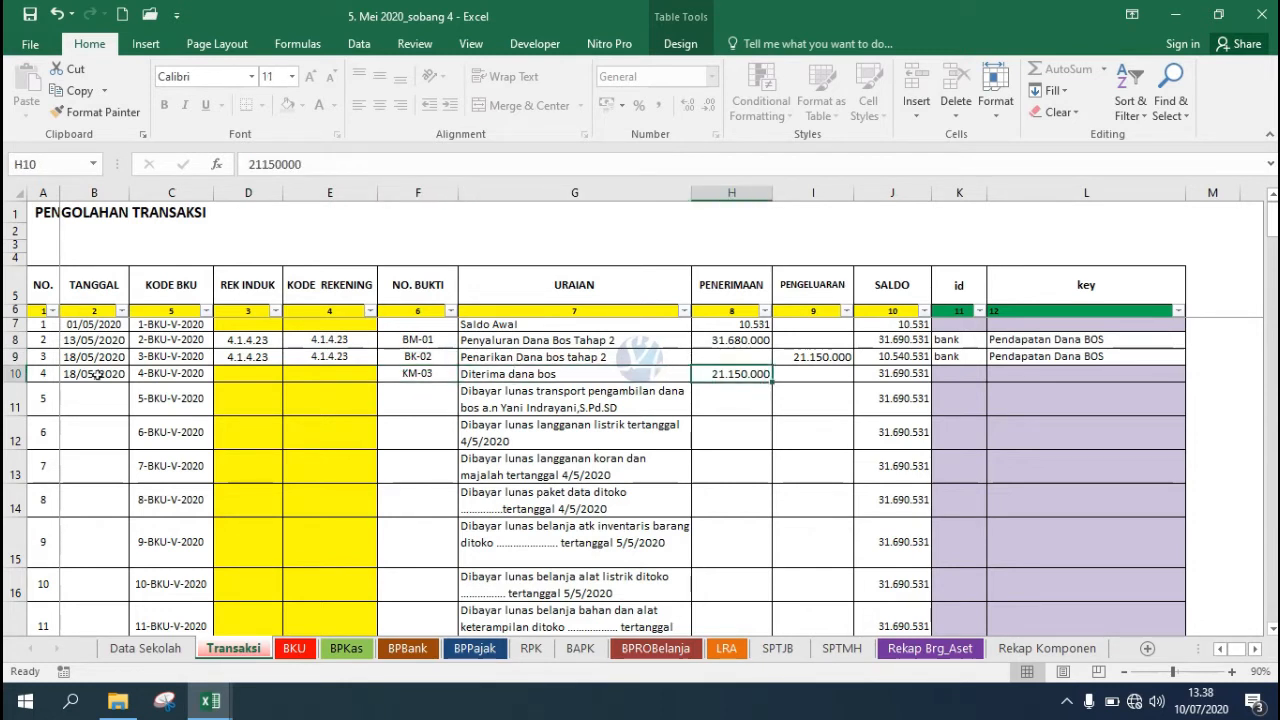
{"action": "key", "text": "Right"}
{"action": "key", "text": "Right"}
{"action": "key", "text": "Right"}
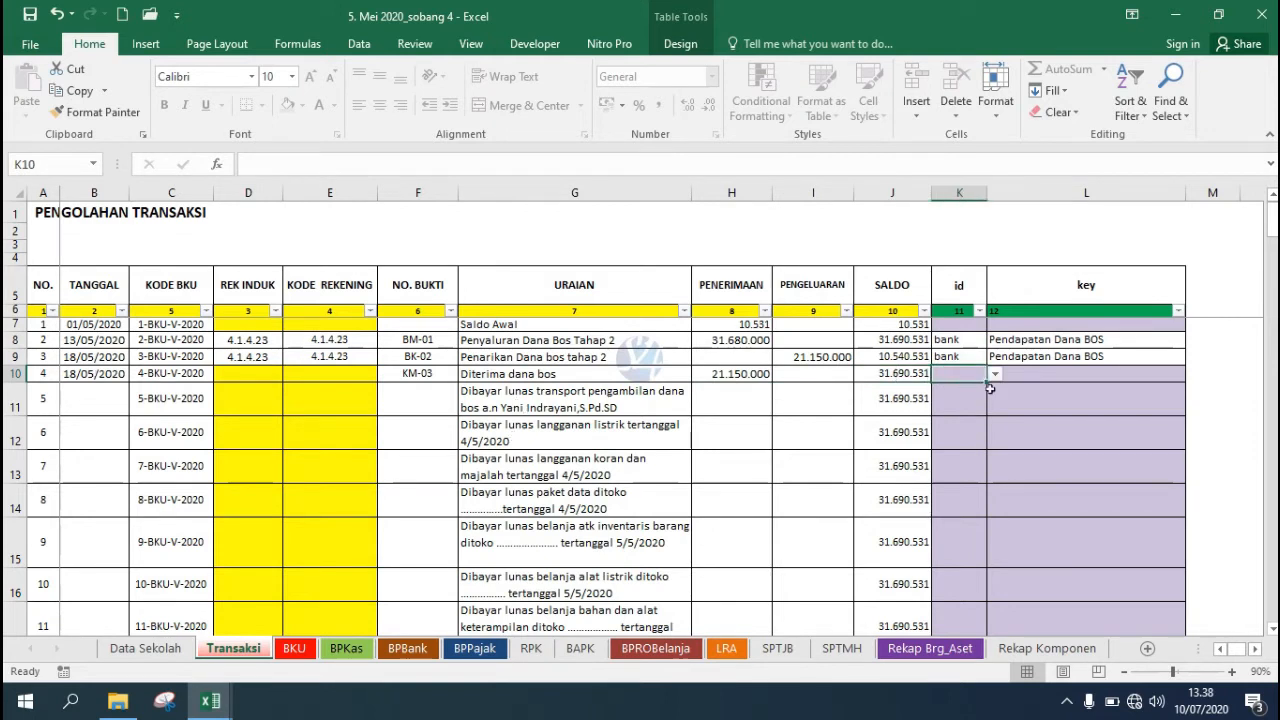
{"action": "left_click", "coordinate": [994, 376]}
{"action": "left_click", "coordinate": [955, 400]}
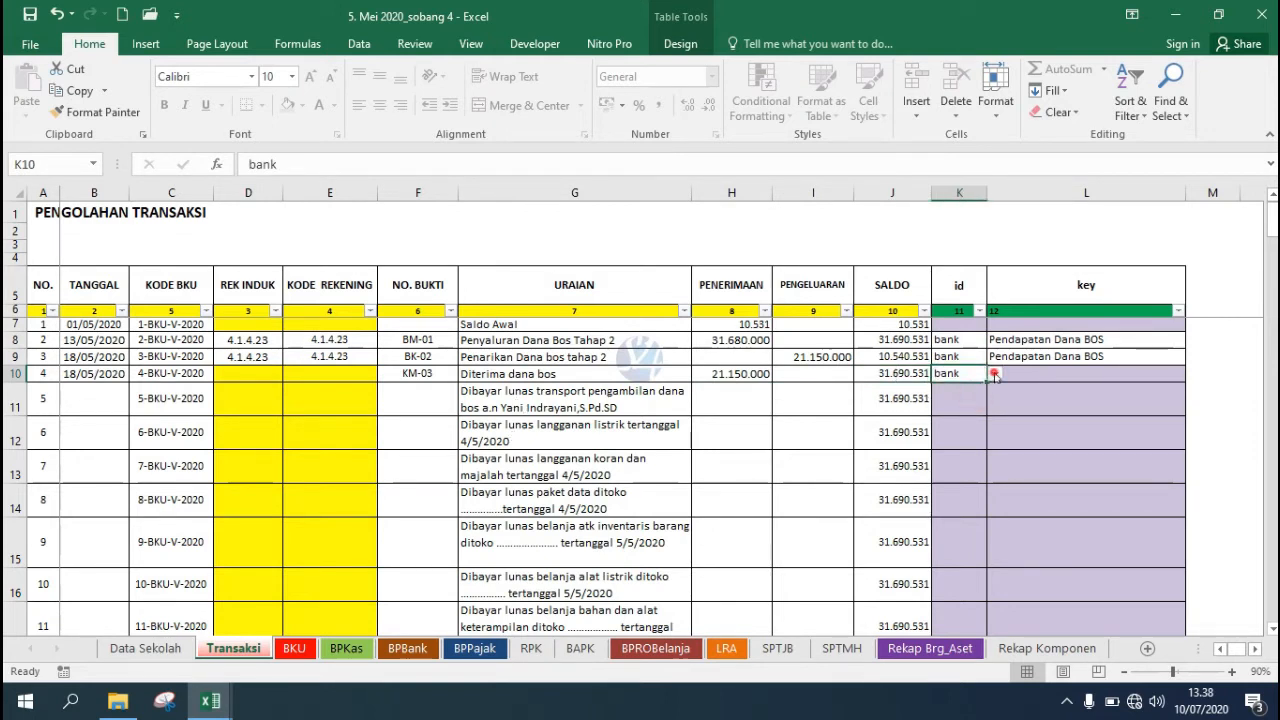
{"action": "left_click", "coordinate": [995, 374]}
{"action": "left_click", "coordinate": [980, 388]}
{"action": "left_click_drag", "start_coordinate": [1070, 358], "coordinate": [1072, 370]}
{"action": "key", "text": "ctrl+d"}
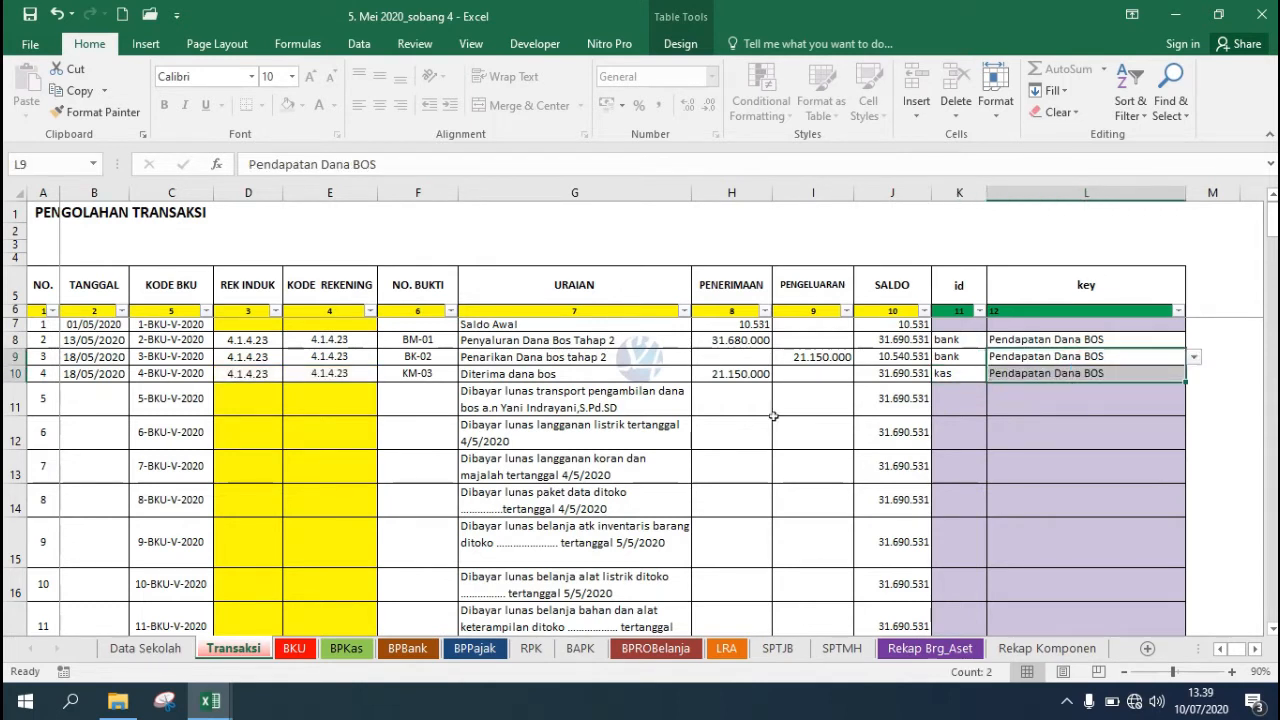
Copy all the Tanggal dates from the Tahap 2 sheet of RKAS_SDN SOBANG 4_2020 and paste them as values into TANGGAL starting at B11 of Transaksi.
{"action": "left_click", "coordinate": [562, 398]}
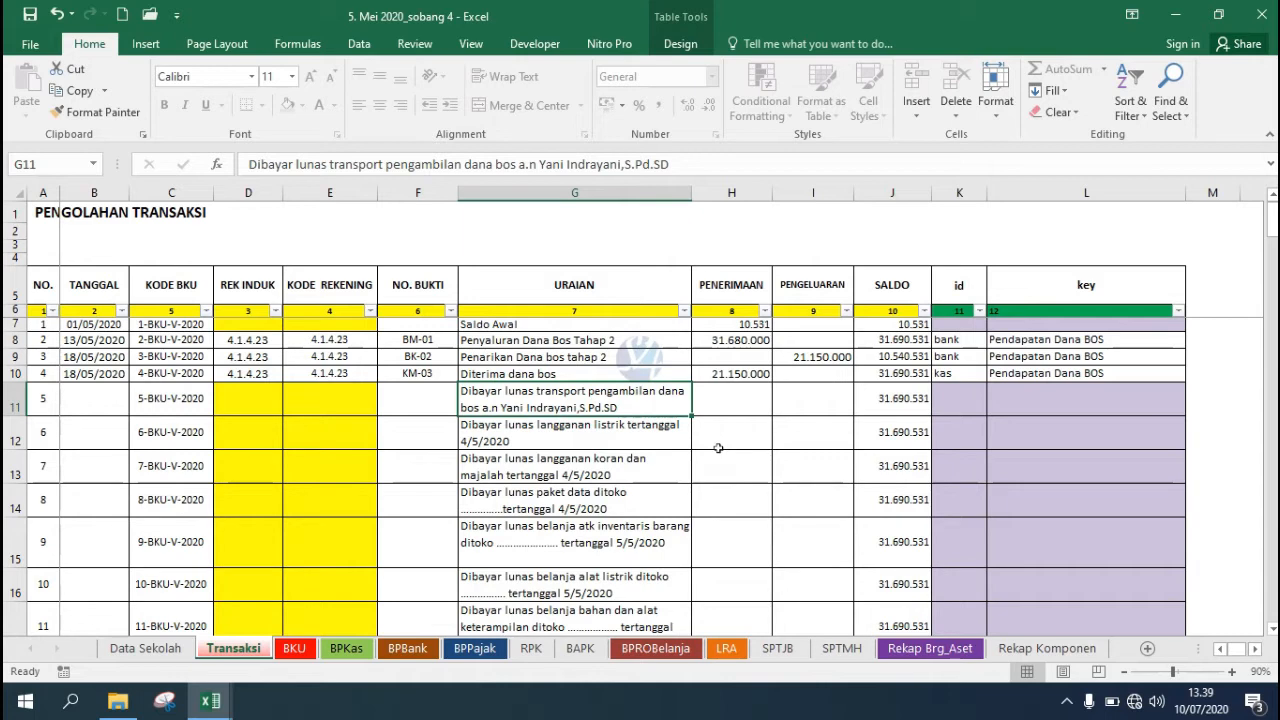
{"action": "left_click", "coordinate": [452, 402]}
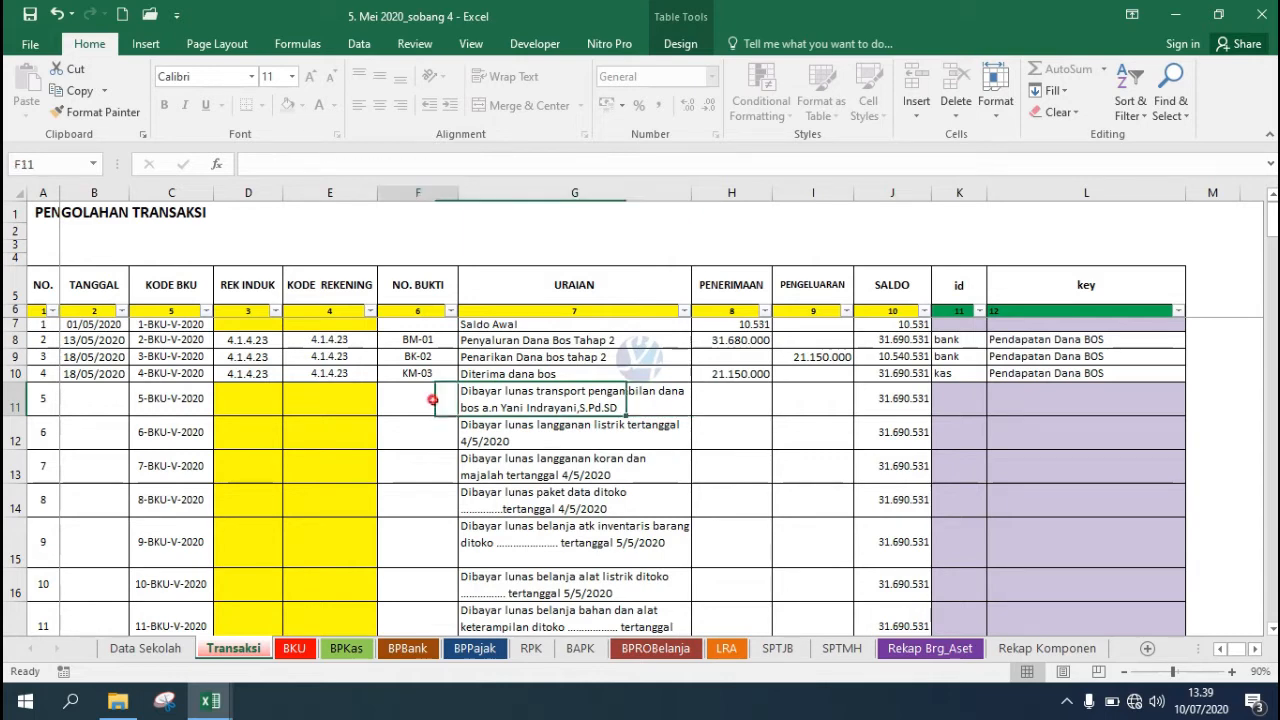
{"action": "left_click", "coordinate": [100, 402]}
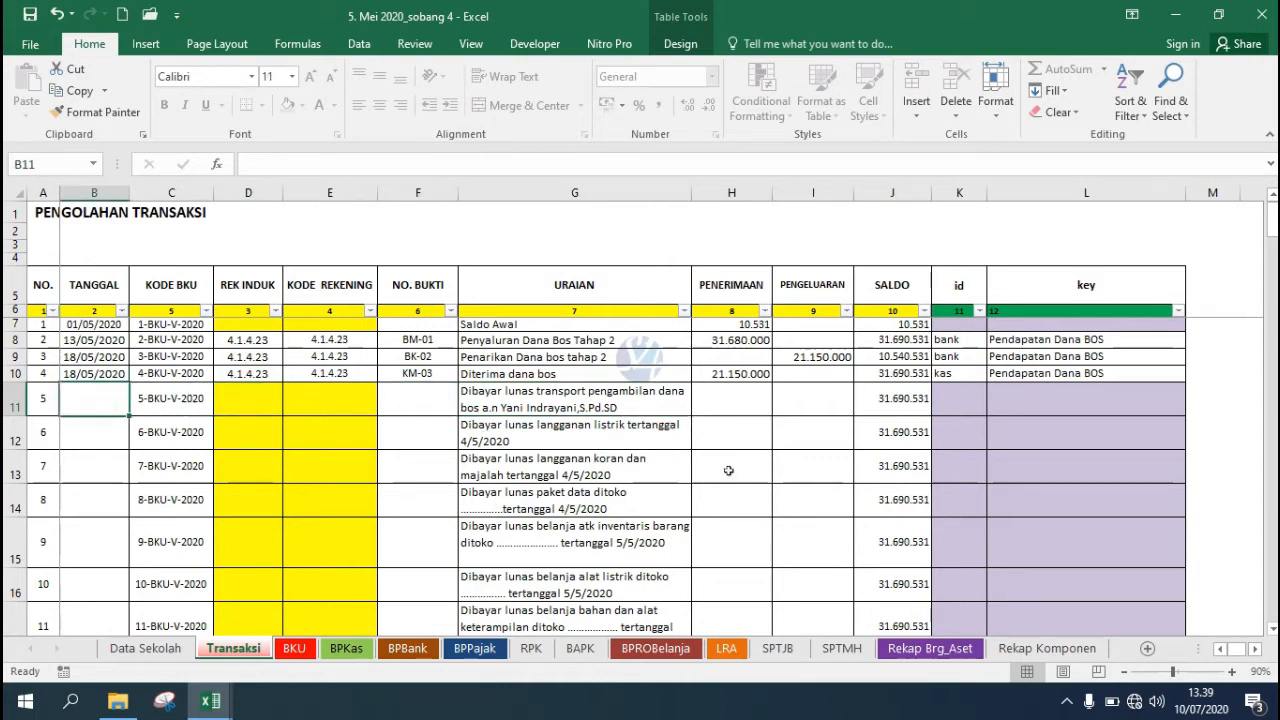
{"action": "key", "text": "alt+Tab"}
{"action": "key", "text": "ctrl+shift+Down"}
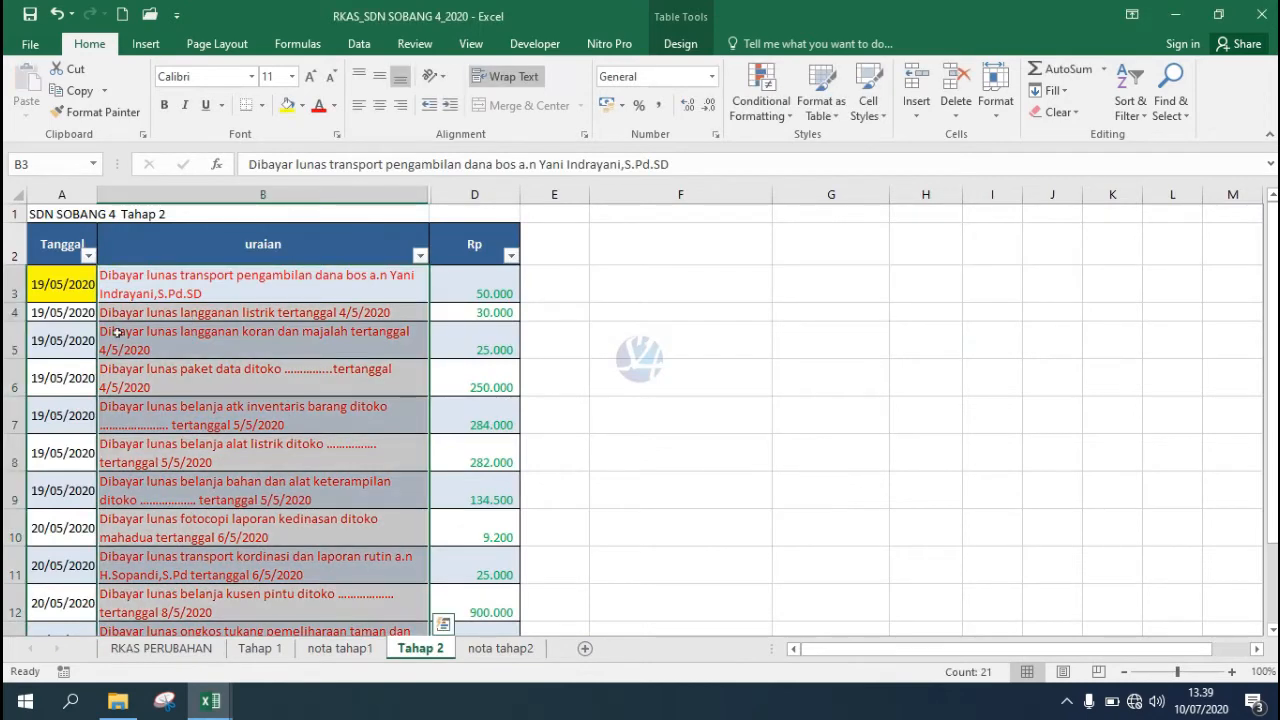
{"action": "left_click", "coordinate": [73, 290]}
{"action": "key", "text": "ctrl+shift+Down"}
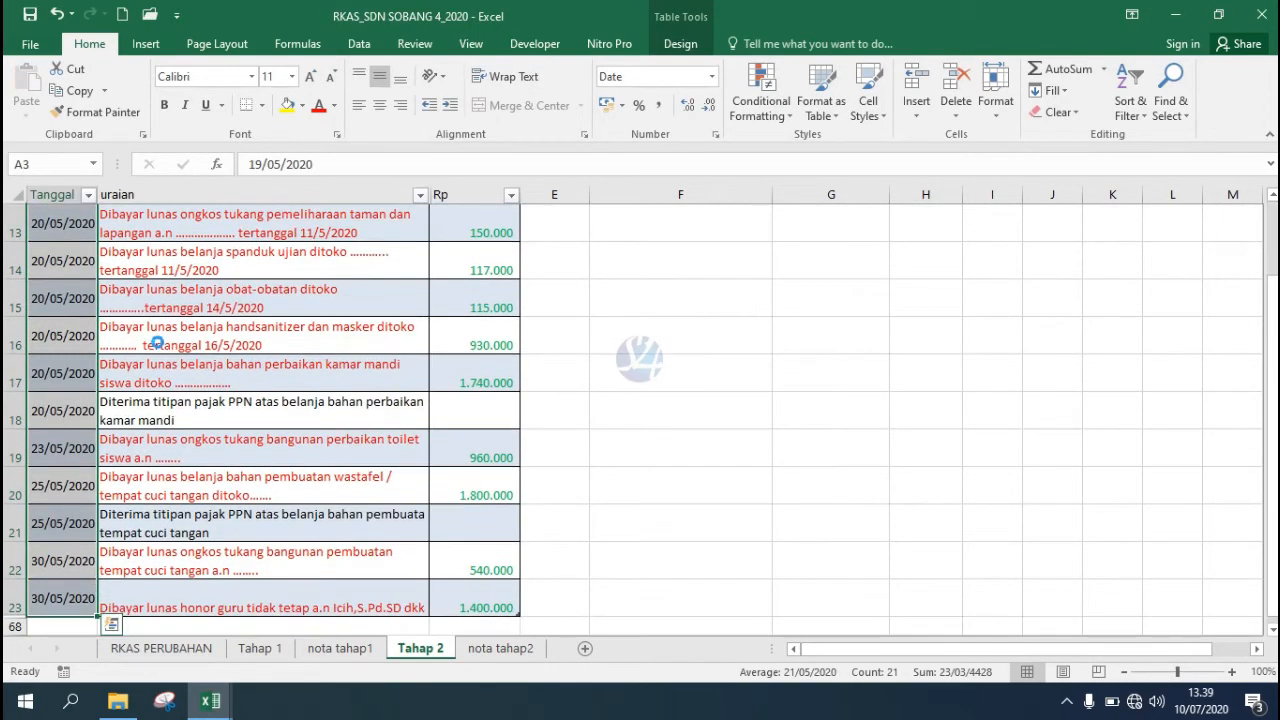
{"action": "key", "text": "ctrl+c"}
{"action": "key", "text": "alt+Tab"}
{"action": "right_click", "coordinate": [94, 402]}
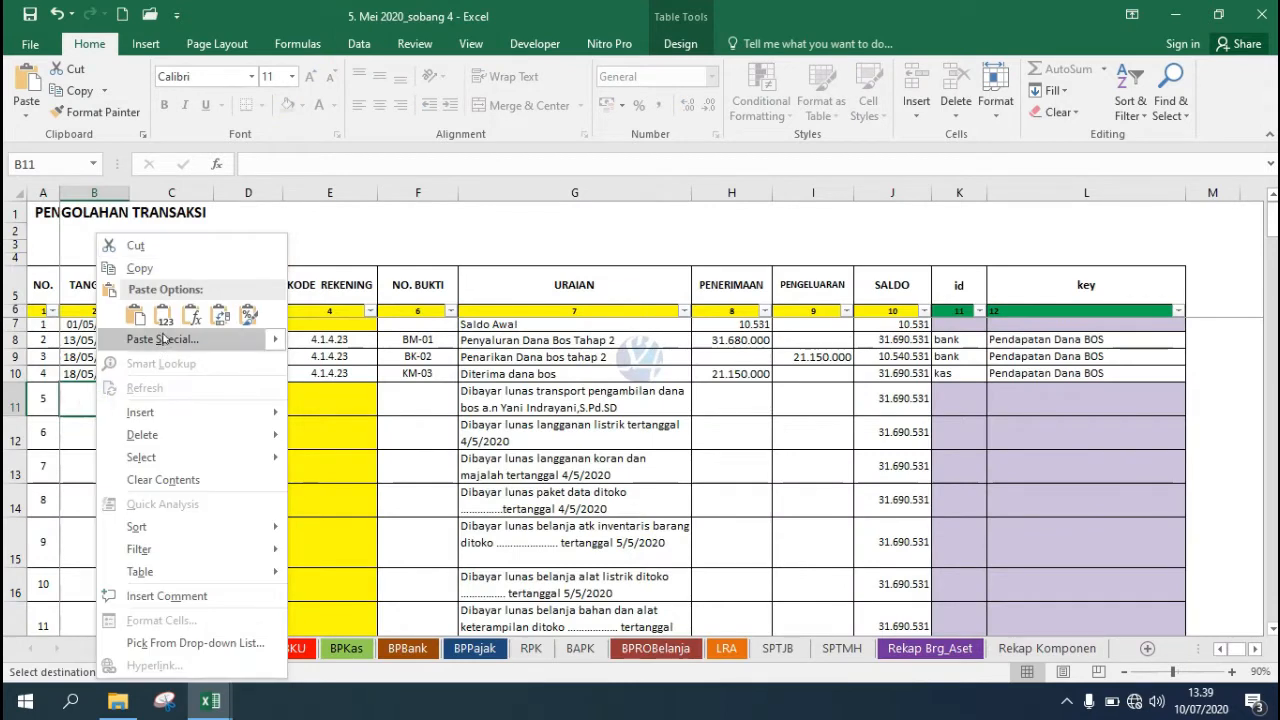
{"action": "left_click", "coordinate": [152, 312]}
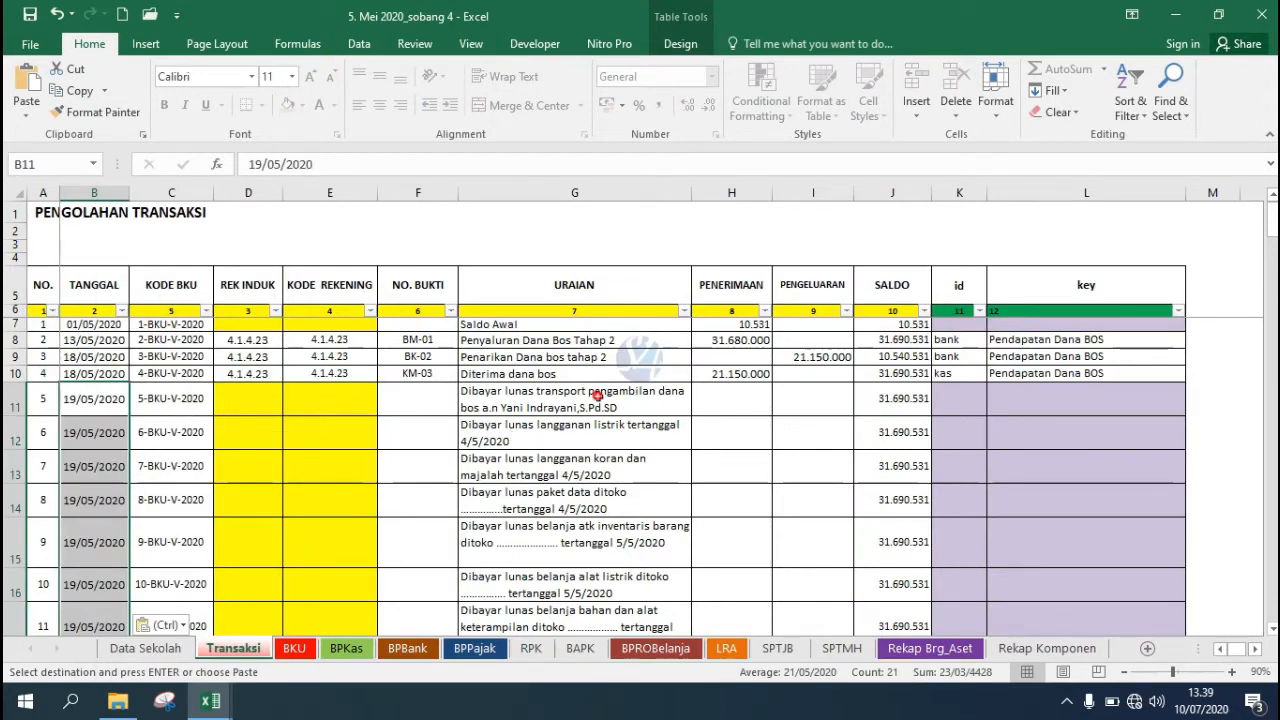
Paste the amount 163.650 as a value into PENERIMAAN for the PPN tax deposit on the tempat cuci tangan materials.
{"action": "scroll", "coordinate": [596, 396], "scroll_direction": "down", "scroll_amount": 6}
{"action": "right_click", "coordinate": [750, 470]}
{"action": "left_click", "coordinate": [806, 62]}
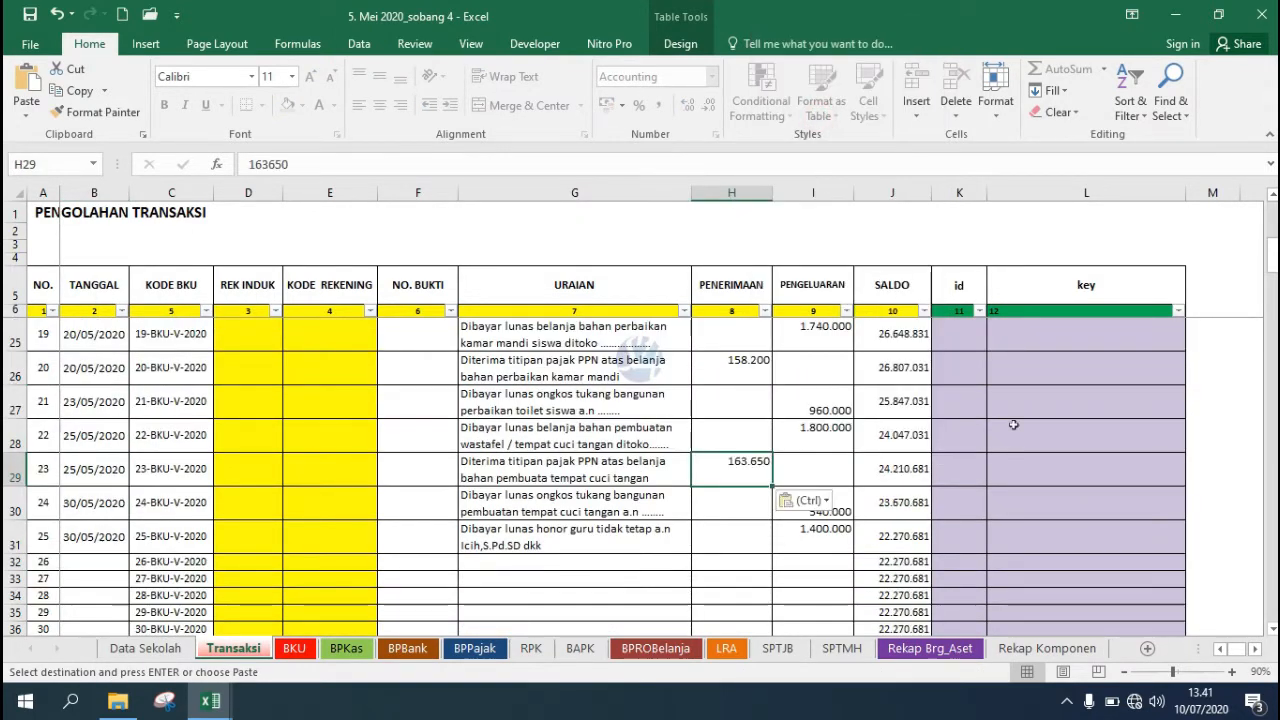
Enter KK-04 as the NO. BUKTI of the transport pengambilan dana bos row.
{"action": "left_click_drag", "start_coordinate": [1272, 256], "coordinate": [1272, 222]}
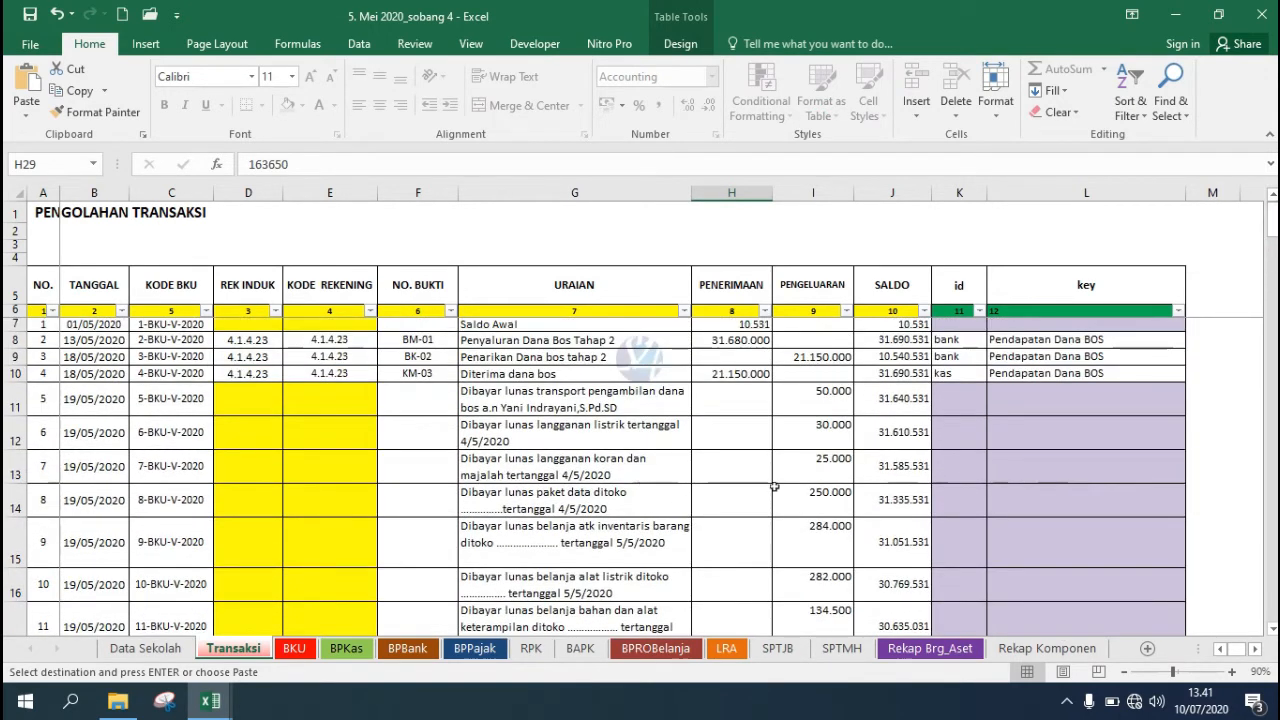
{"action": "left_click", "coordinate": [434, 404]}
{"action": "type", "text": "KK"}
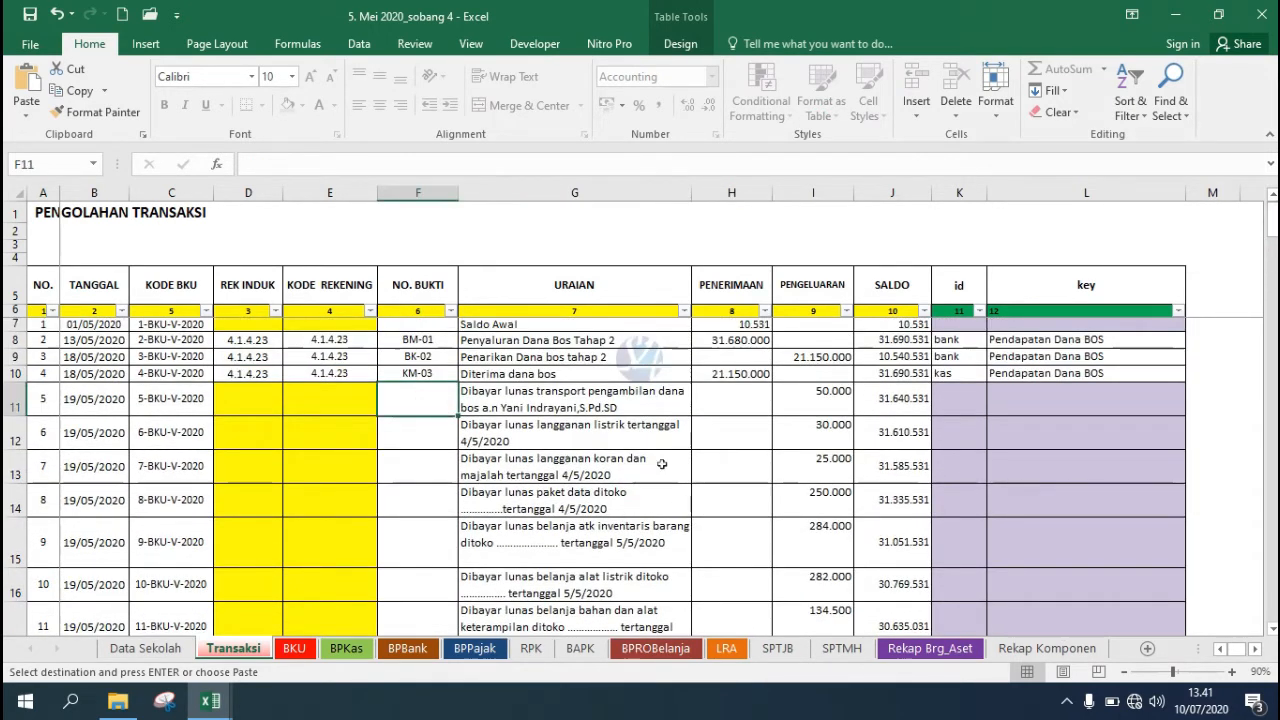
{"action": "type", "text": "-04"}
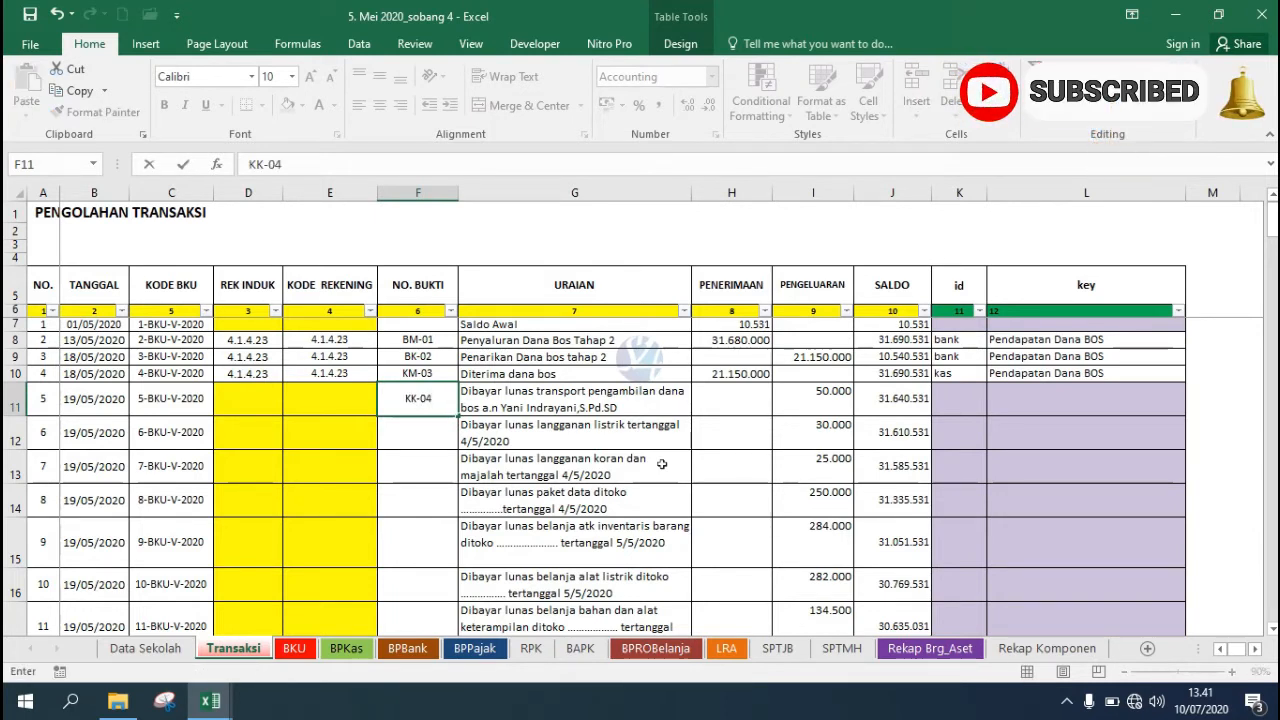
{"action": "key", "text": "Return"}
Set the id of the transport pengambilan dana bos row to kas and its key to Belanja Barang dan Jasa BOS.
{"action": "key", "text": "Up"}
{"action": "key", "text": "Right"}
{"action": "key", "text": "Right"}
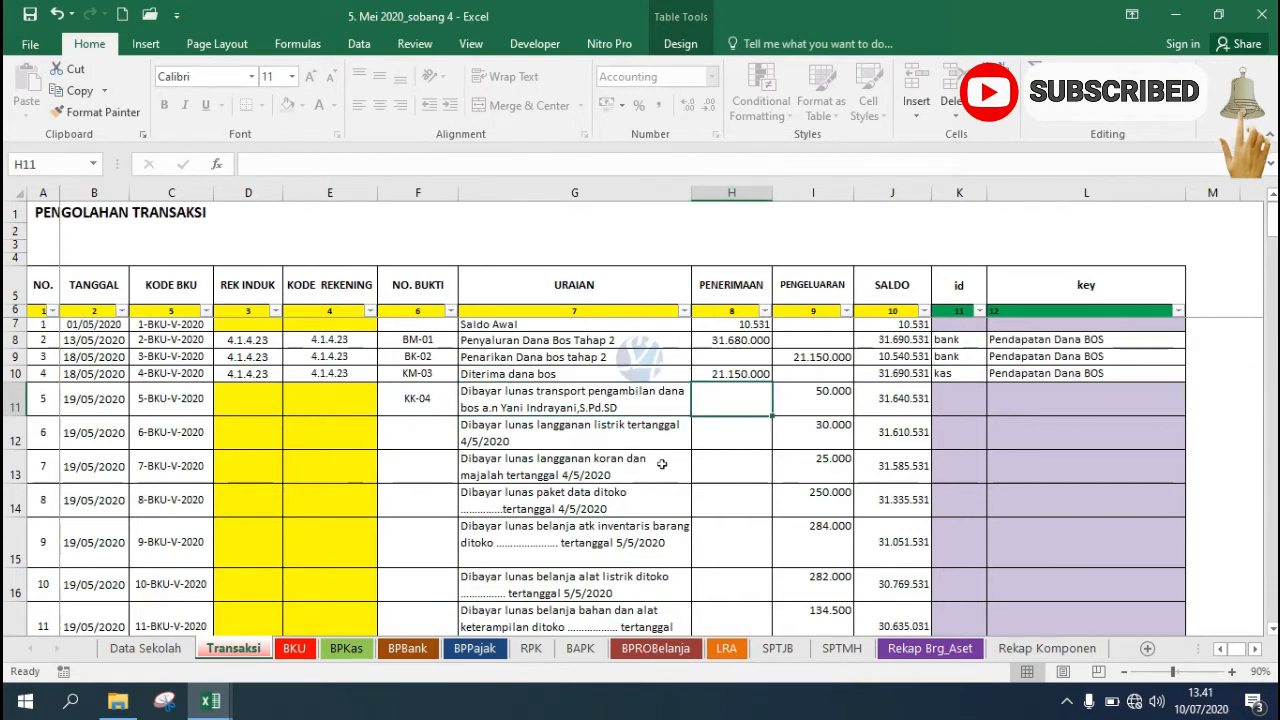
{"action": "key", "text": "Right"}
{"action": "key", "text": "Right"}
{"action": "key", "text": "Right"}
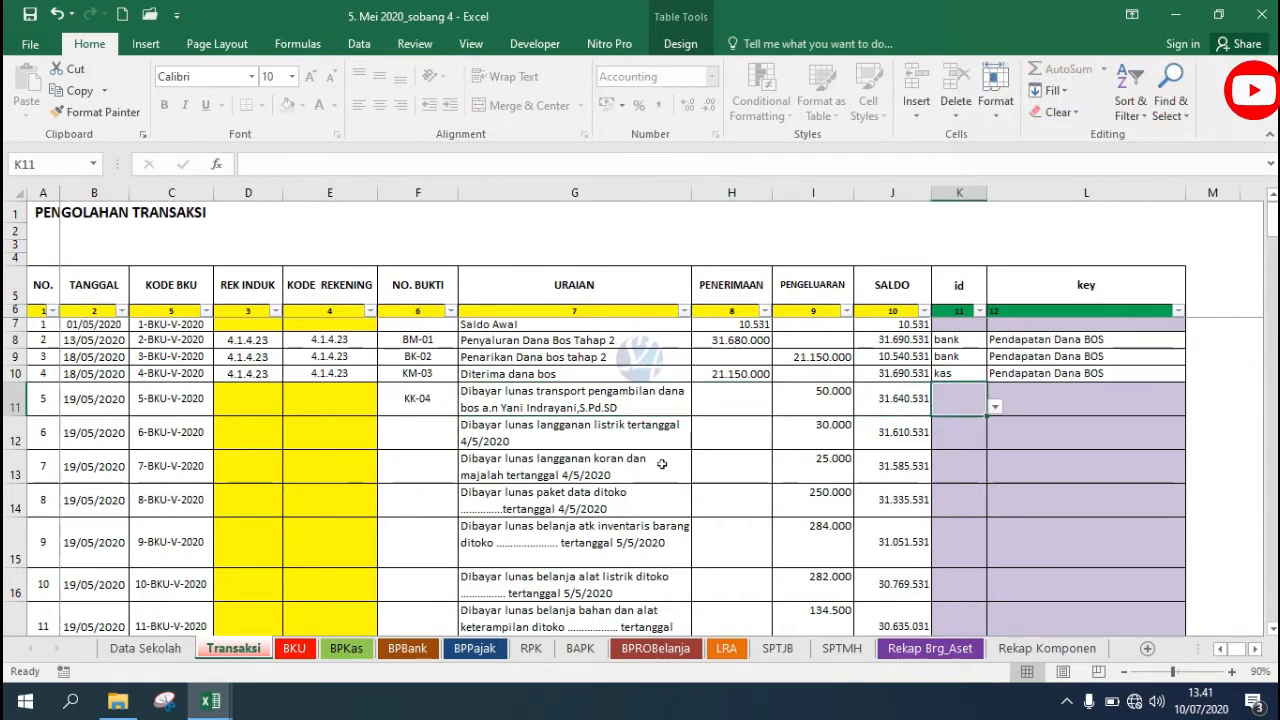
{"action": "left_click", "coordinate": [995, 406]}
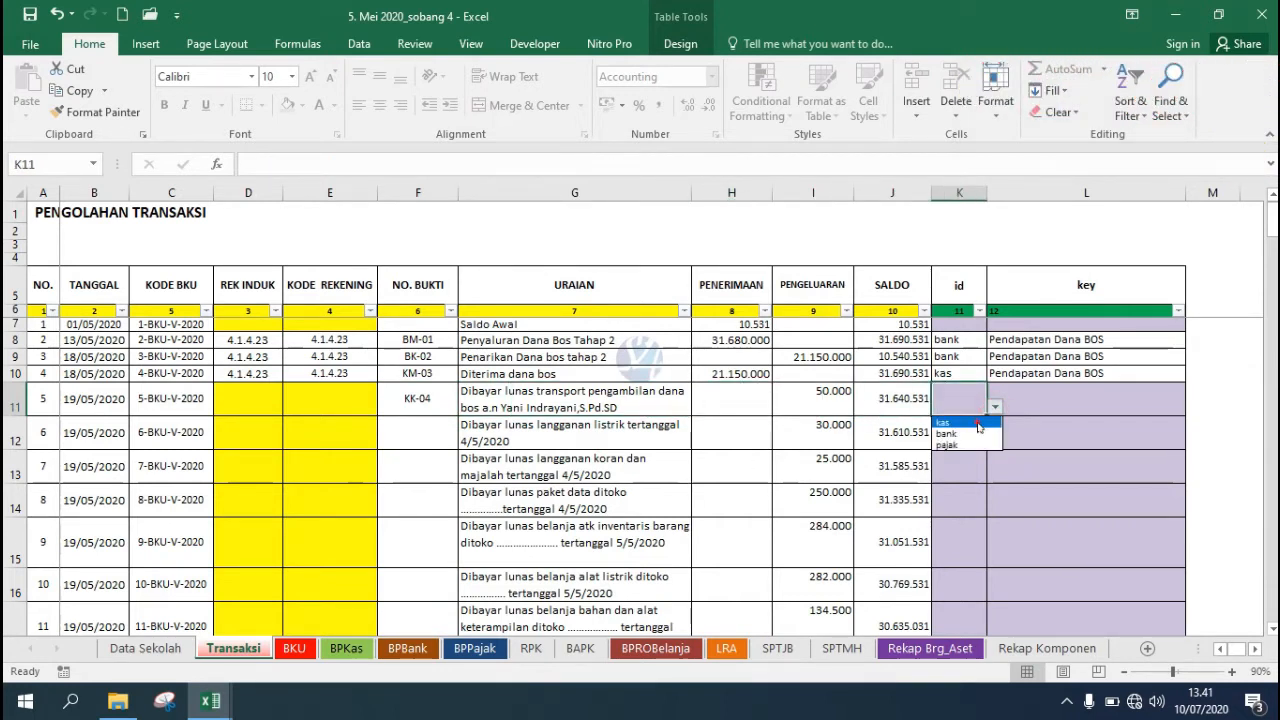
{"action": "left_click", "coordinate": [975, 430]}
{"action": "left_click", "coordinate": [1086, 396]}
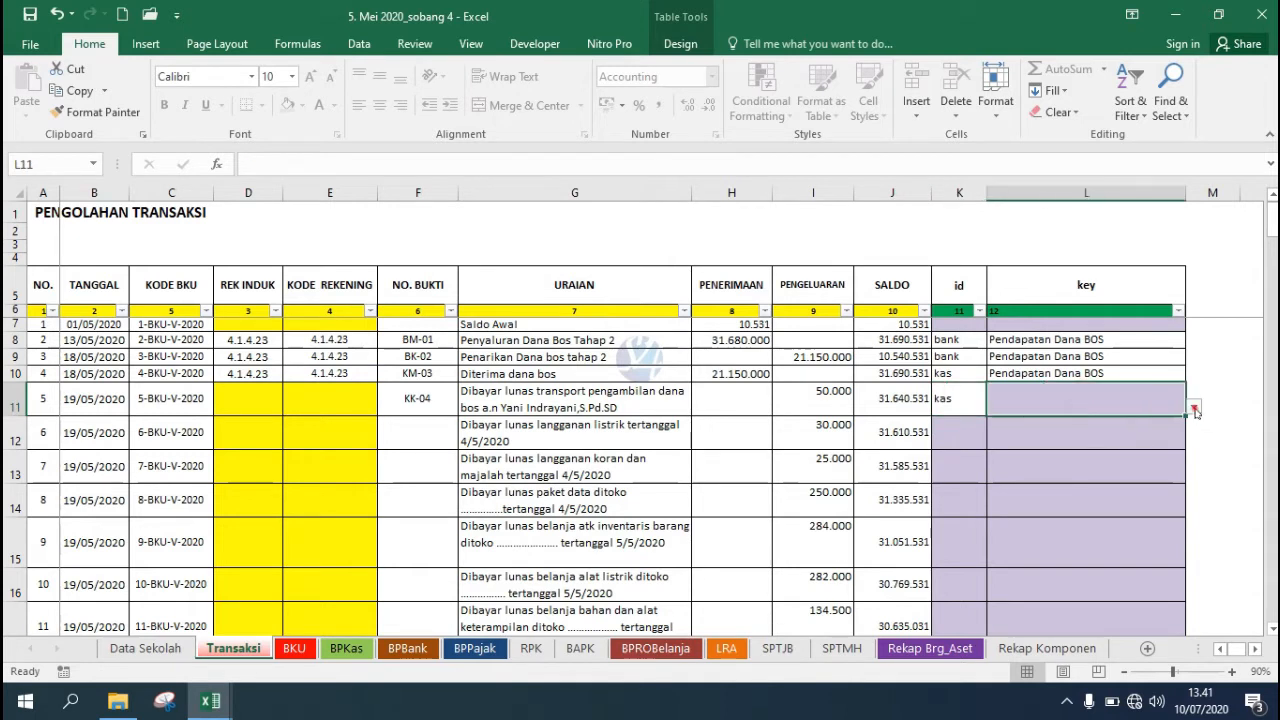
{"action": "left_click", "coordinate": [1194, 409]}
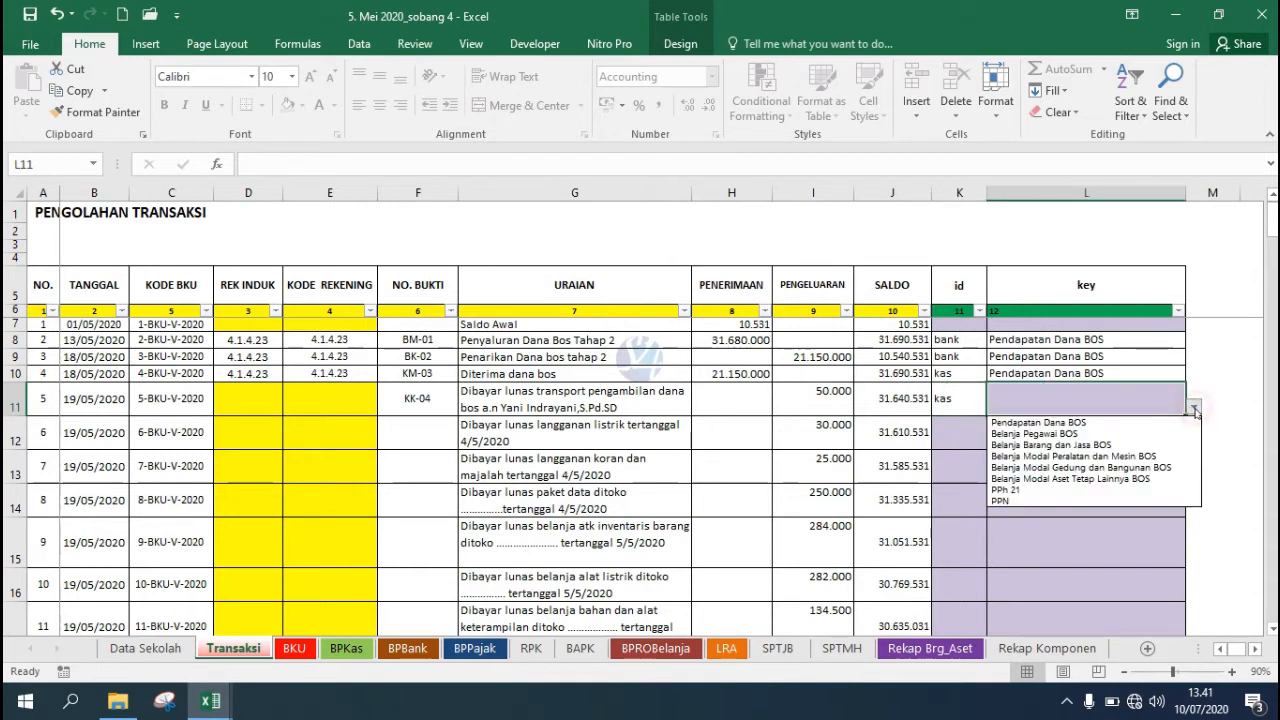
{"action": "left_click", "coordinate": [1145, 444]}
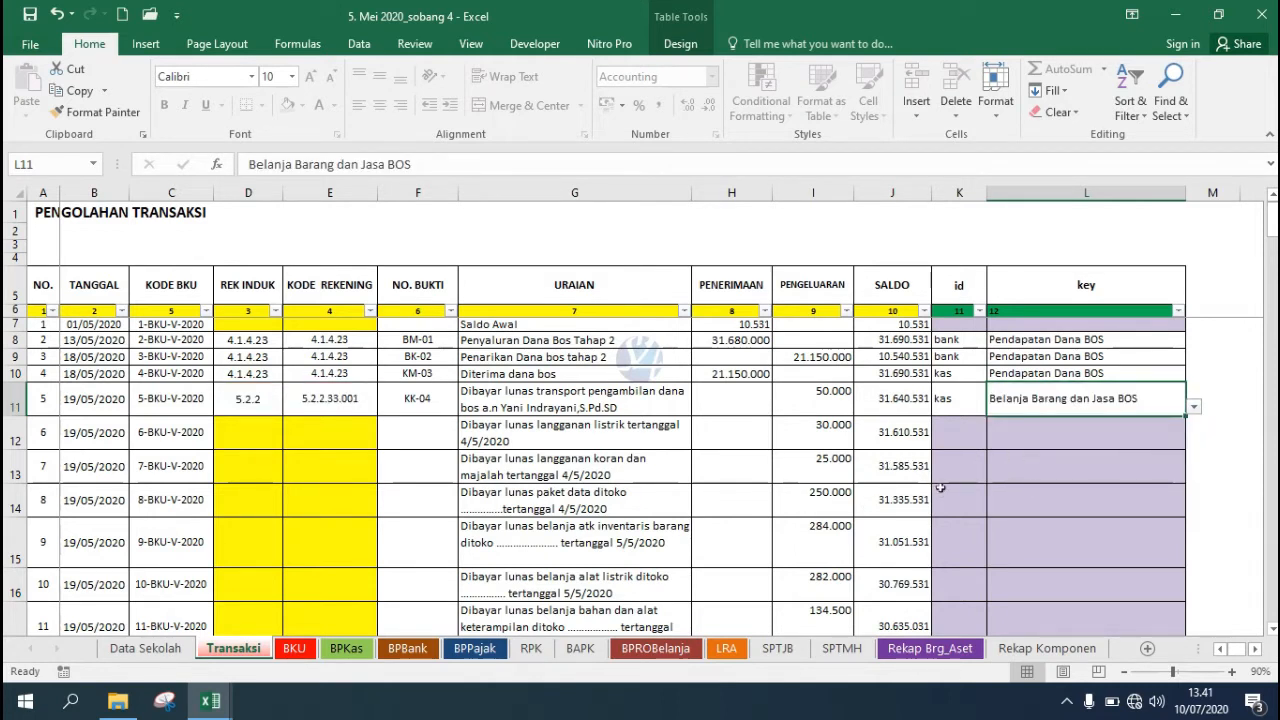
Enter KK-05 as the NO. BUKTI of the langganan listrik row.
{"action": "left_click", "coordinate": [428, 432]}
{"action": "type", "text": "KK"}
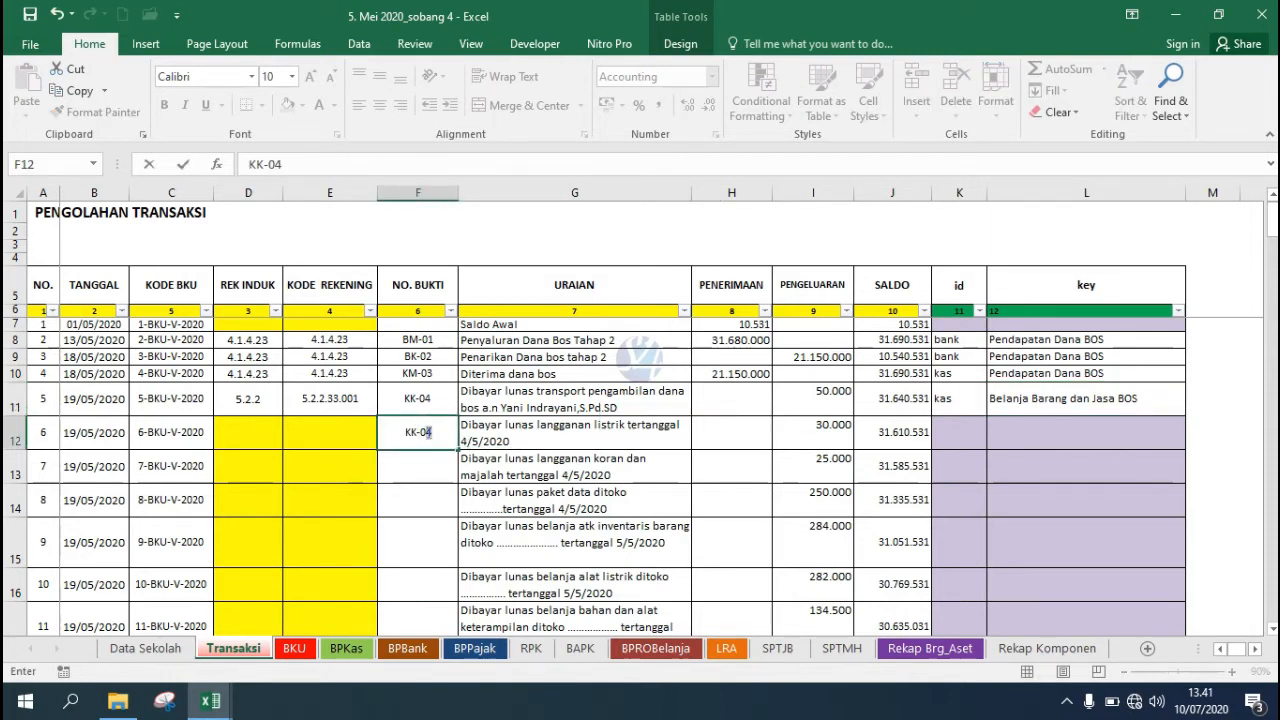
{"action": "type", "text": "-05"}
{"action": "key", "text": "Return"}
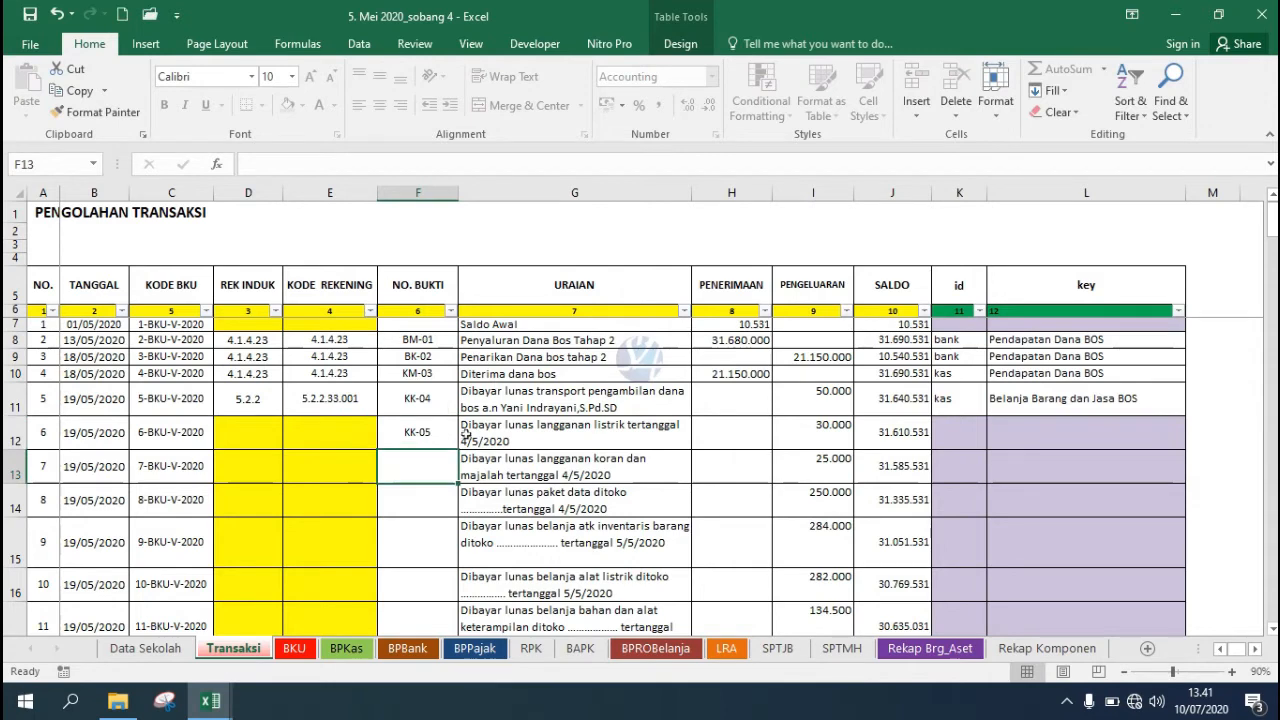
Fill the kas id and Belanja Barang dan Jasa BOS key from row 11 down to the honor guru tidak tetap row.
{"action": "left_click_drag", "start_coordinate": [970, 403], "coordinate": [1034, 478]}
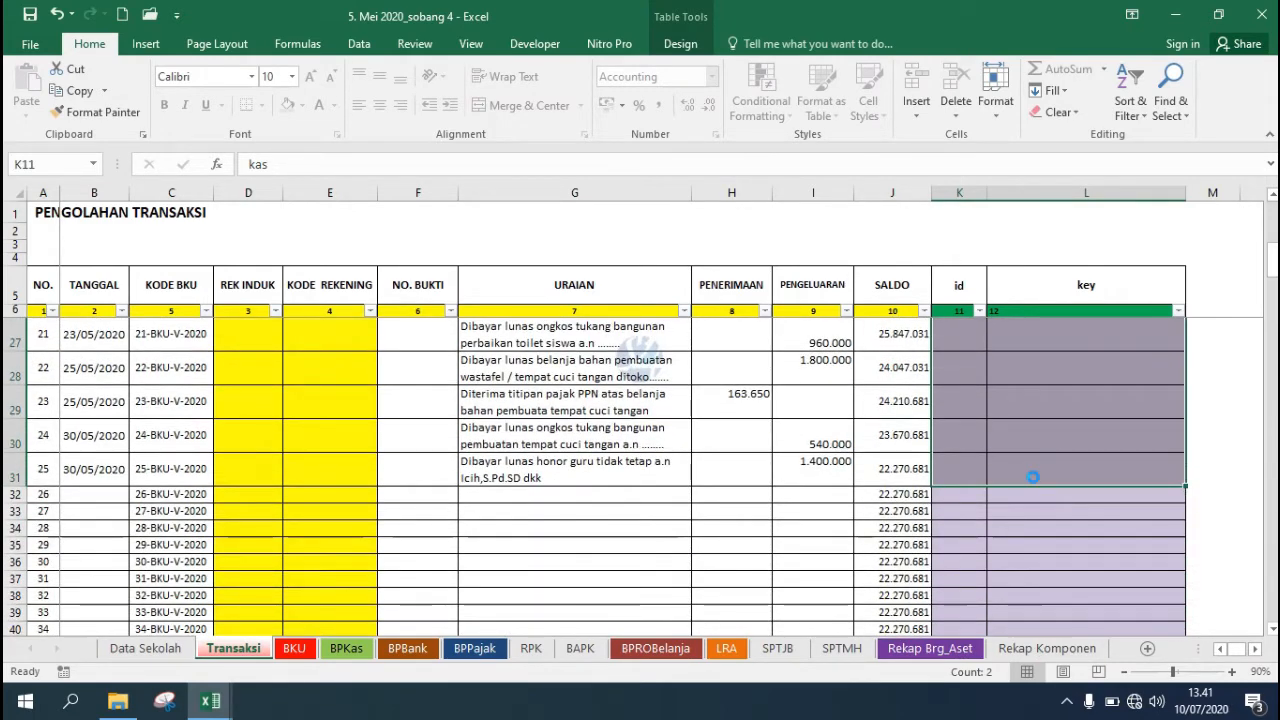
{"action": "key", "text": "ctrl+d"}
{"action": "left_click_drag", "start_coordinate": [1272, 282], "coordinate": [1272, 242]}
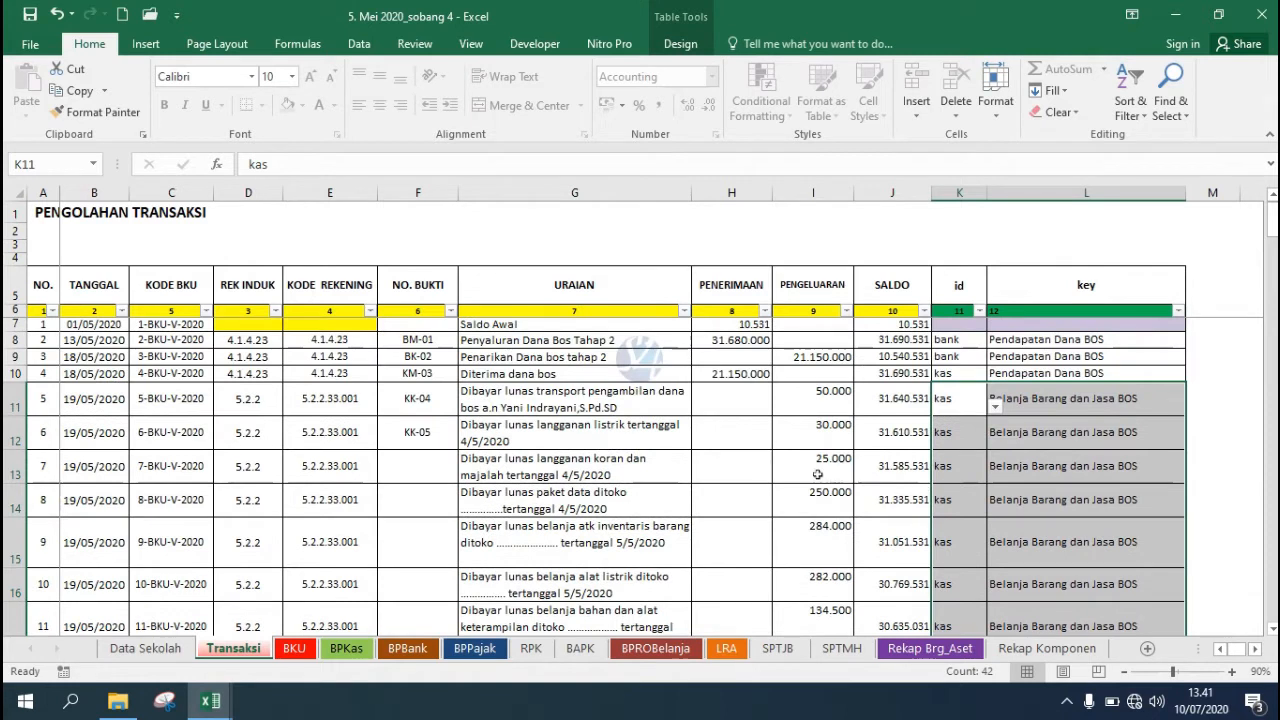
{"action": "left_click", "coordinate": [958, 437]}
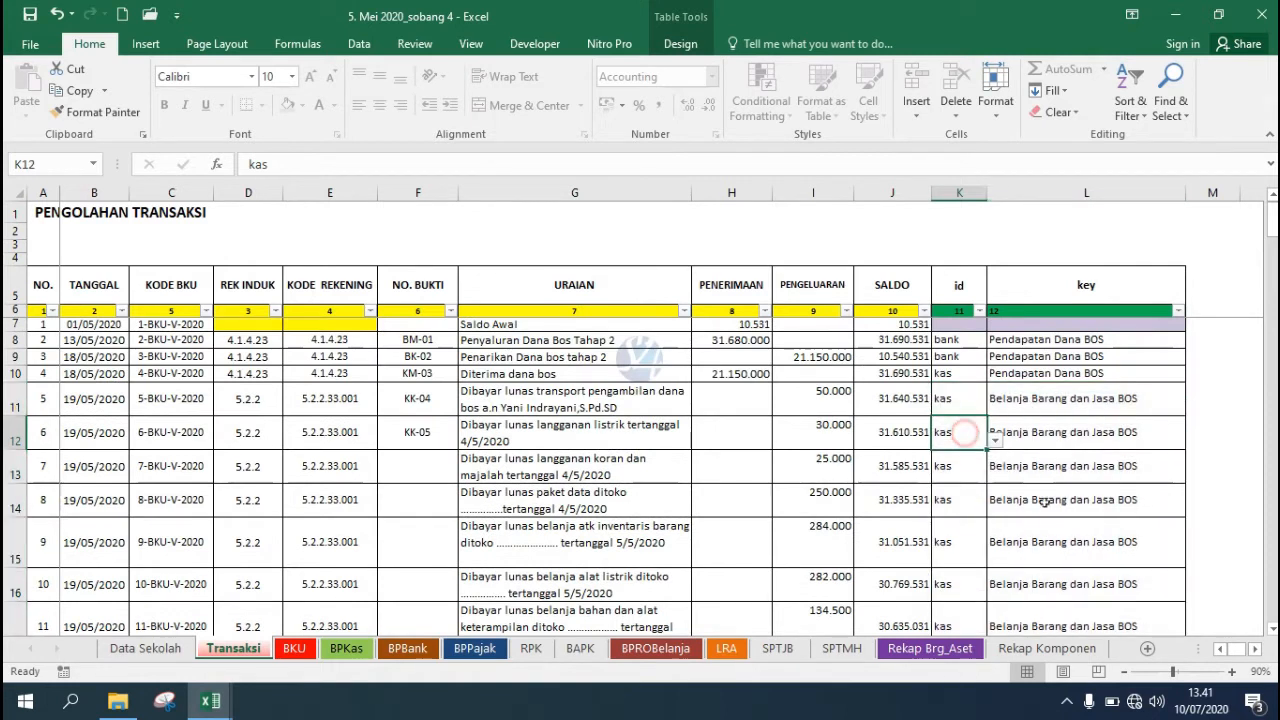
Enter KK-06 as the NO. BUKTI of the langganan koran dan majalah row.
{"action": "left_click", "coordinate": [424, 461]}
{"action": "type", "text": "KK-05"}
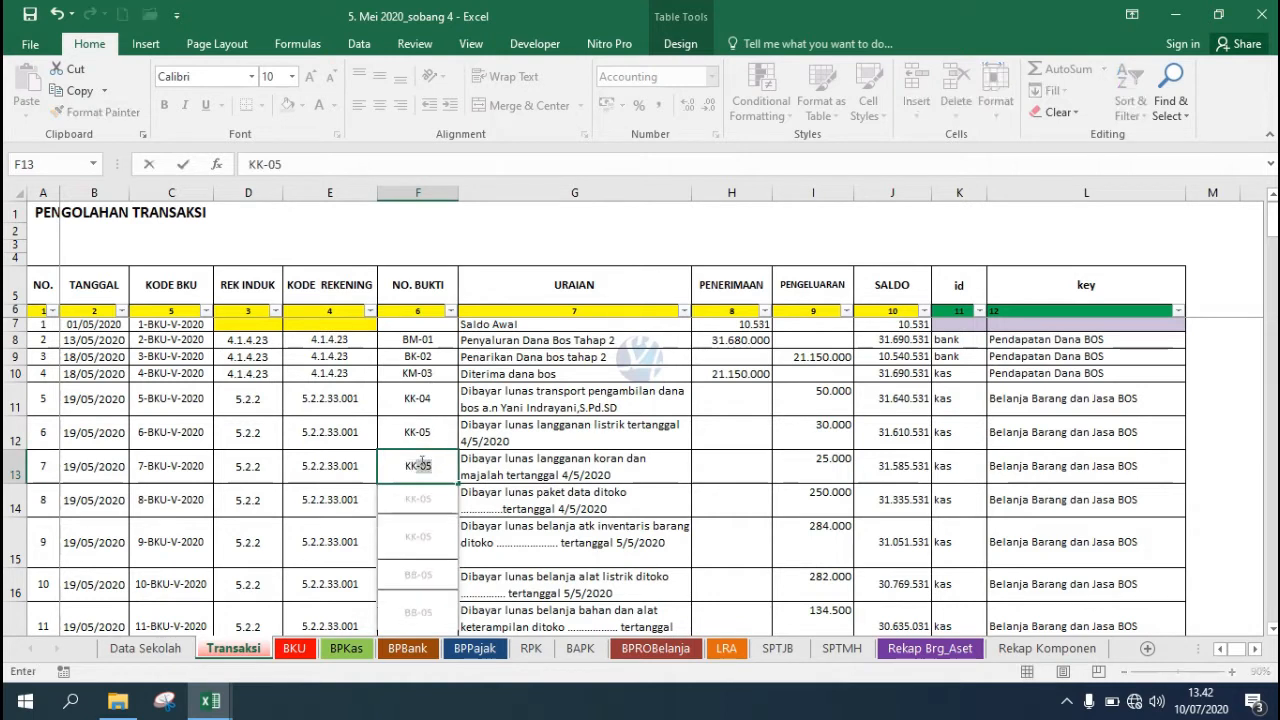
{"action": "key", "text": "BackSpace"}
{"action": "key", "text": "Return"}
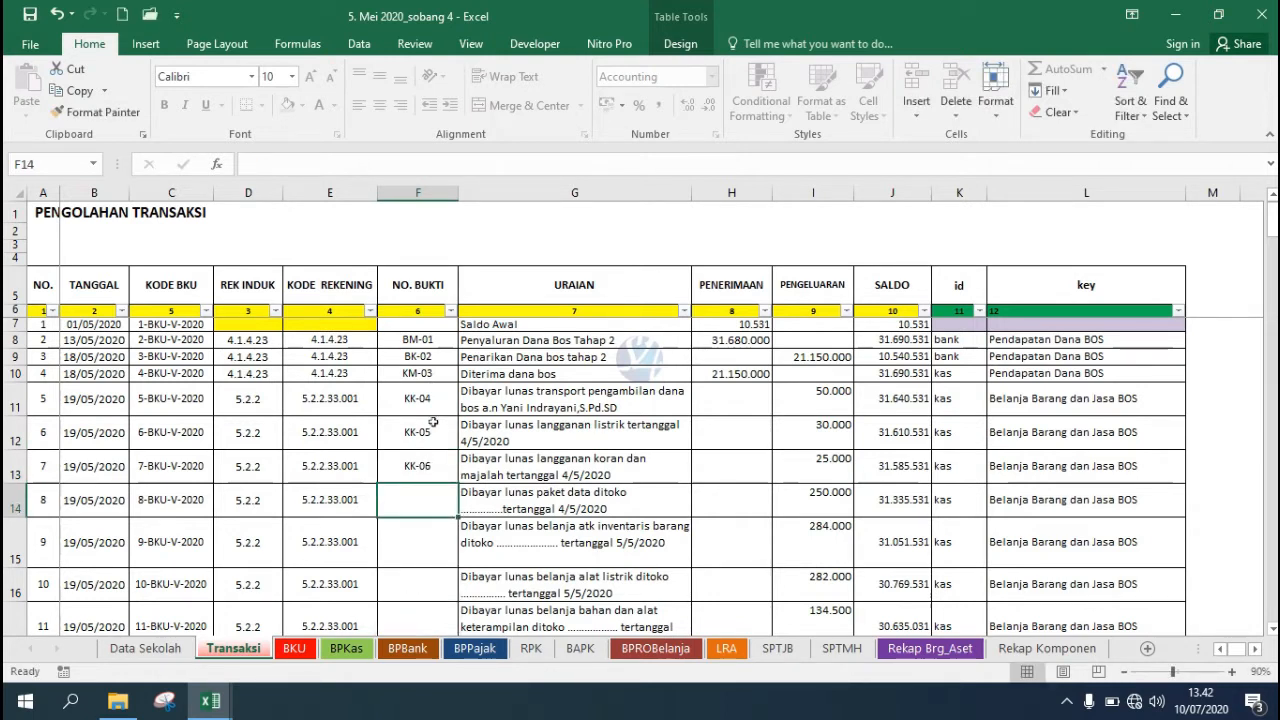
Extend the NO. BUKTI series from KK-04 down to KK-24 at the honor guru tidak tetap row.
{"action": "mouse_move", "coordinate": [430, 400]}
{"action": "left_mouse_down"}
{"action": "mouse_move", "coordinate": [445, 630]}
{"action": "mouse_move", "coordinate": [455, 303]}
{"action": "mouse_move", "coordinate": [460, 440]}
{"action": "mouse_move", "coordinate": [475, 480]}
{"action": "left_mouse_up"}
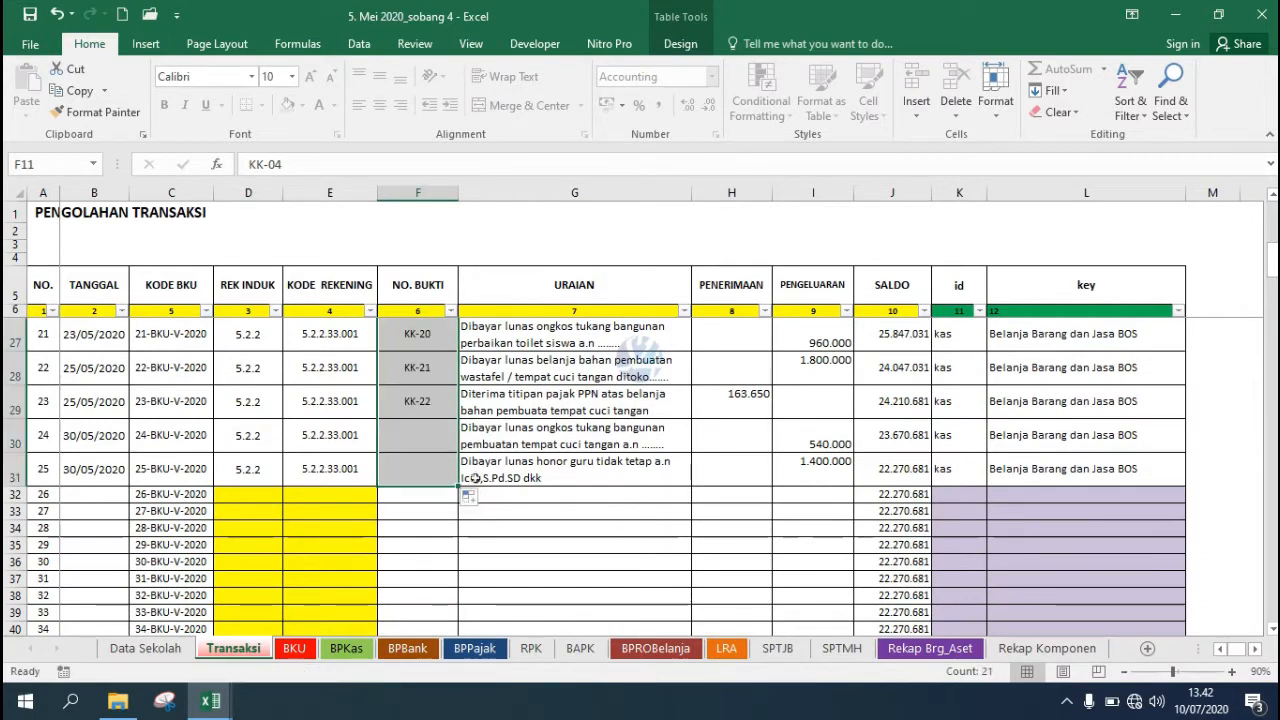
{"action": "left_click", "coordinate": [1272, 264]}
{"action": "left_click_drag", "start_coordinate": [1272, 264], "coordinate": [1272, 224]}
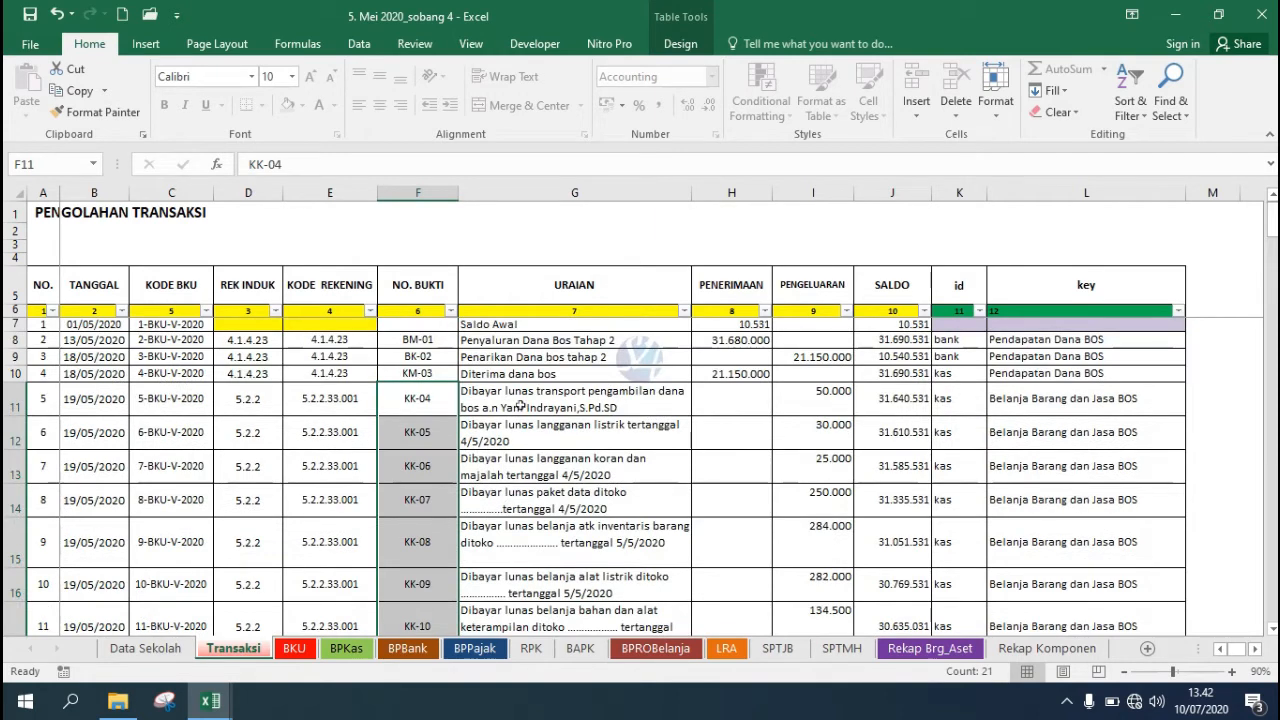
Review the key entries from row 11 down to the PPN deposit row for the tempat cuci tangan materials.
{"action": "left_click", "coordinate": [520, 404]}
{"action": "key", "text": "Left"}
{"action": "key", "text": "Right"}
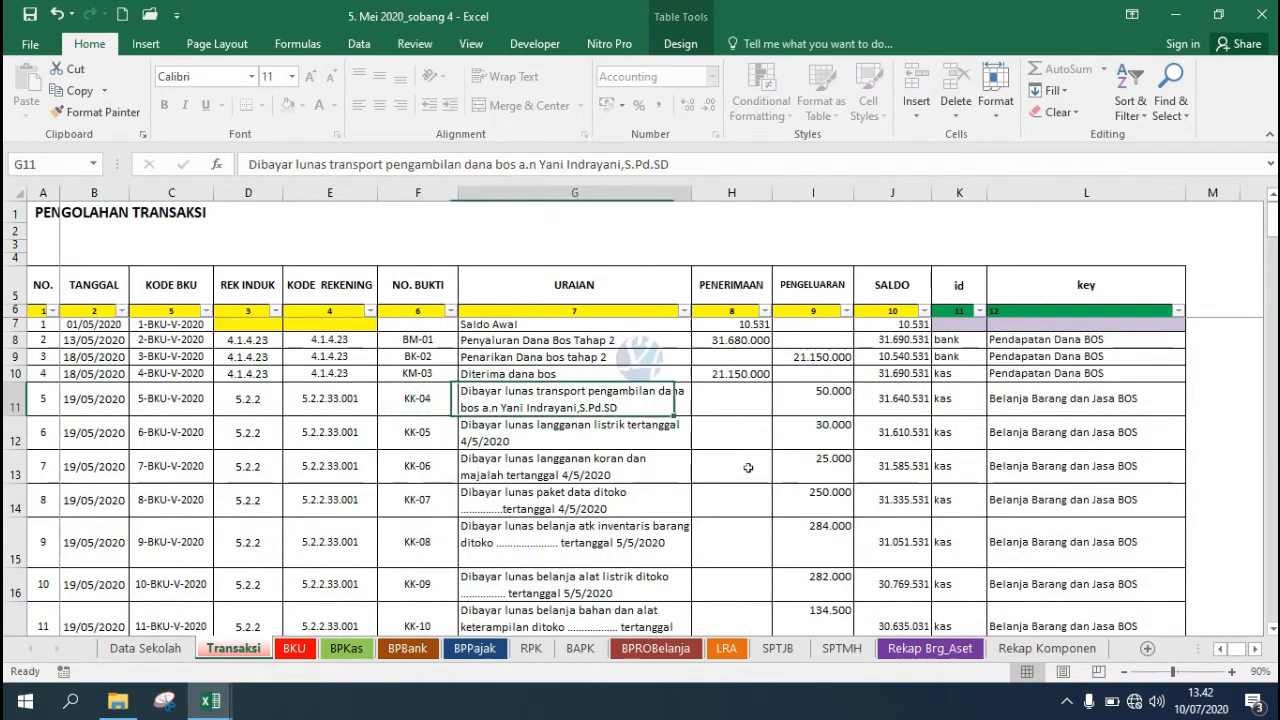
{"action": "key", "text": "Right"}
{"action": "key", "text": "Right"}
{"action": "key", "text": "Right"}
{"action": "key", "text": "Right"}
{"action": "key", "text": "Right"}
{"action": "key", "text": "Down"}
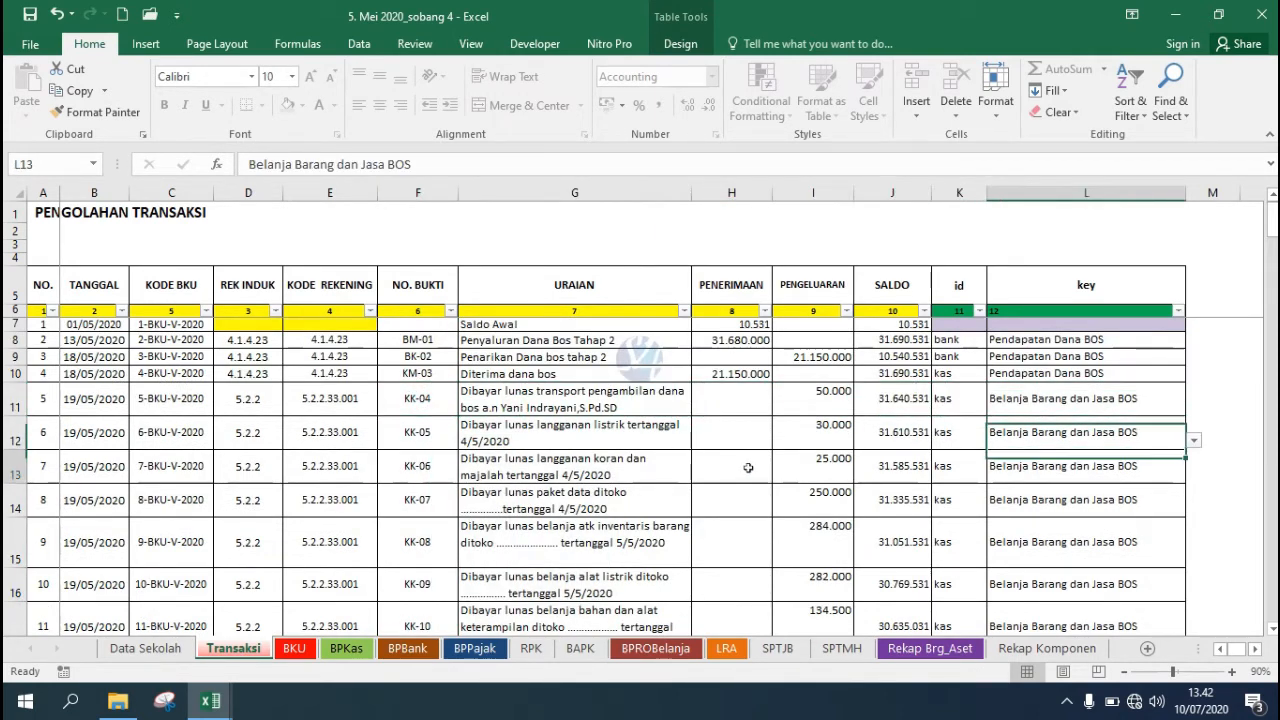
{"action": "key", "text": "Down"}
{"action": "key", "text": "Down"}
{"action": "key", "text": "Down"}
{"action": "key", "text": "Down"}
{"action": "key", "text": "Down"}
{"action": "key", "text": "Down"}
{"action": "key", "text": "Down"}
{"action": "key", "text": "Down"}
{"action": "key", "text": "Down"}
{"action": "key", "text": "Down"}
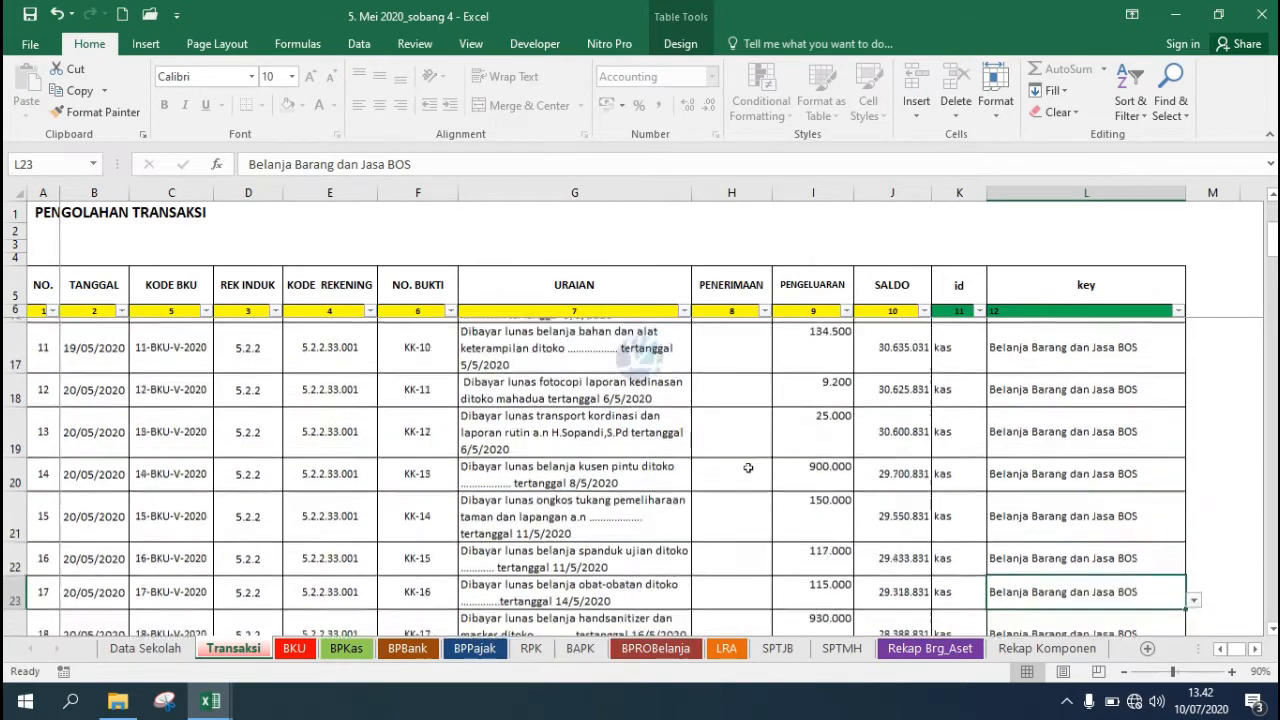
{"action": "key", "text": "Down"}
{"action": "key", "text": "Down"}
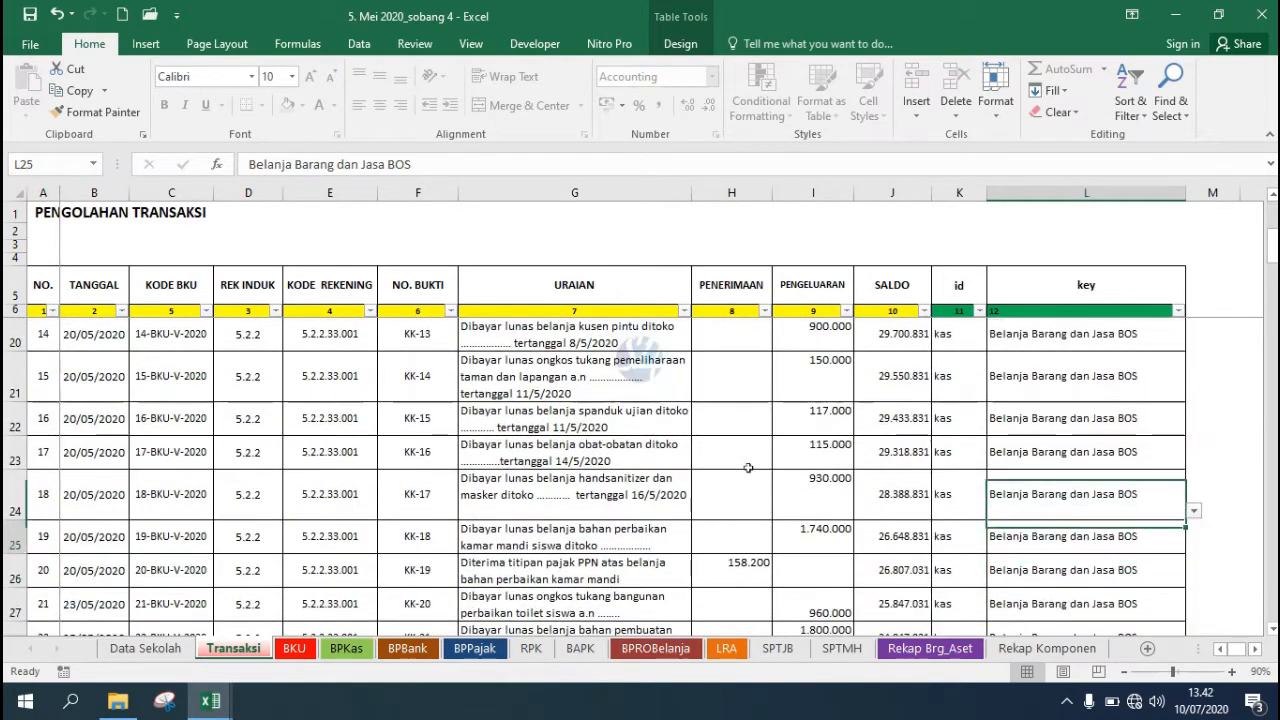
{"action": "key", "text": "Down"}
{"action": "key", "text": "Down"}
{"action": "key", "text": "Down"}
{"action": "key", "text": "Down"}
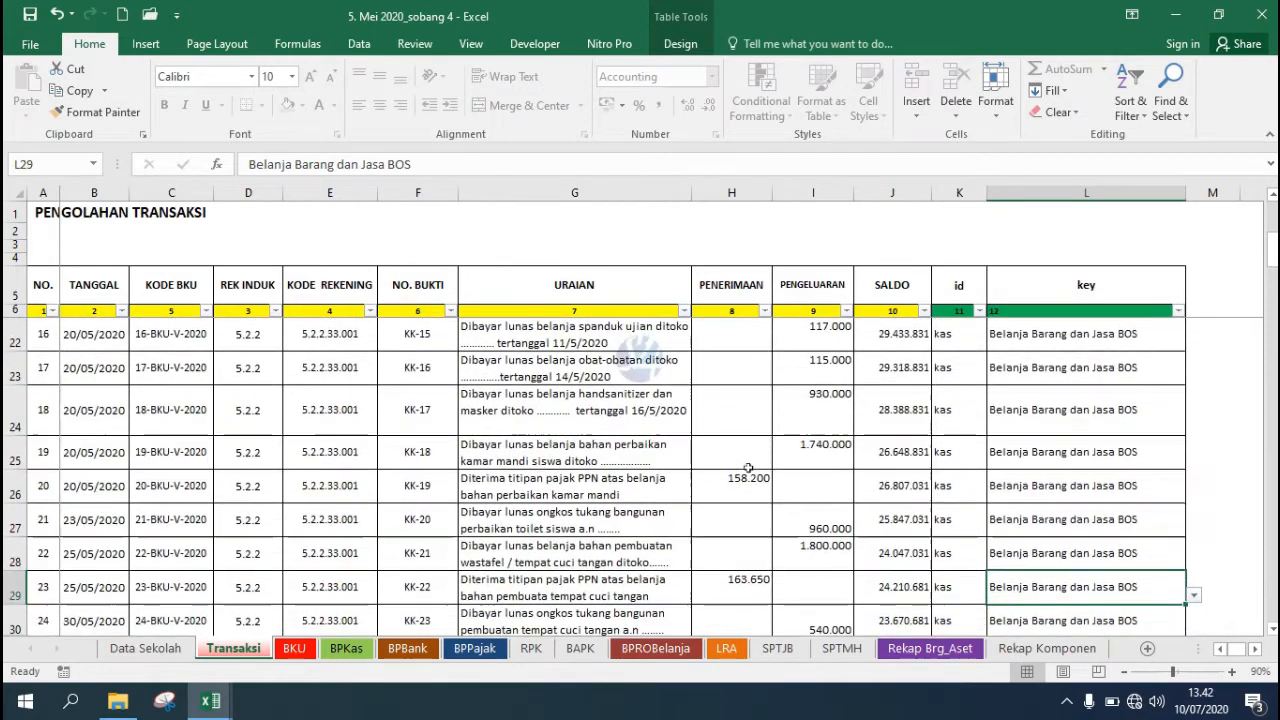
Set the id to pajak and the key to PPN on the PPN deposit row for the tempat cuci tangan materials.
{"action": "scroll", "coordinate": [748, 468], "scroll_direction": "down", "scroll_amount": 1}
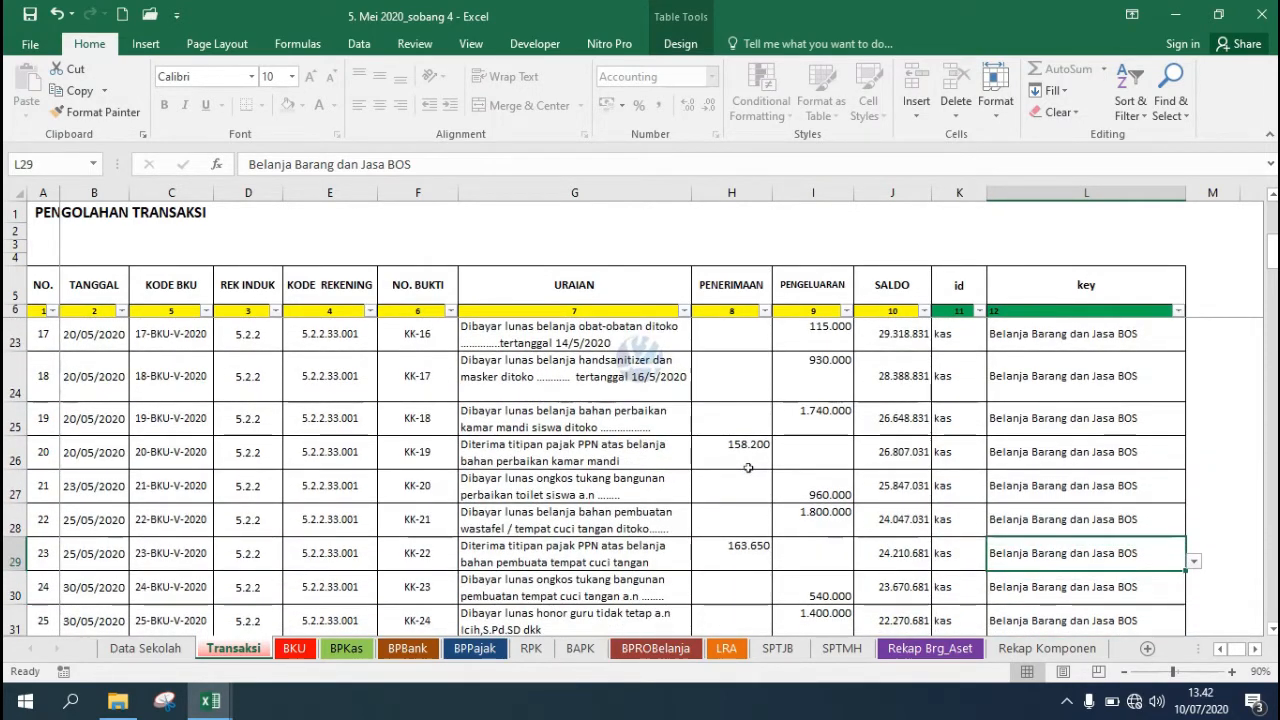
{"action": "key", "text": "Left"}
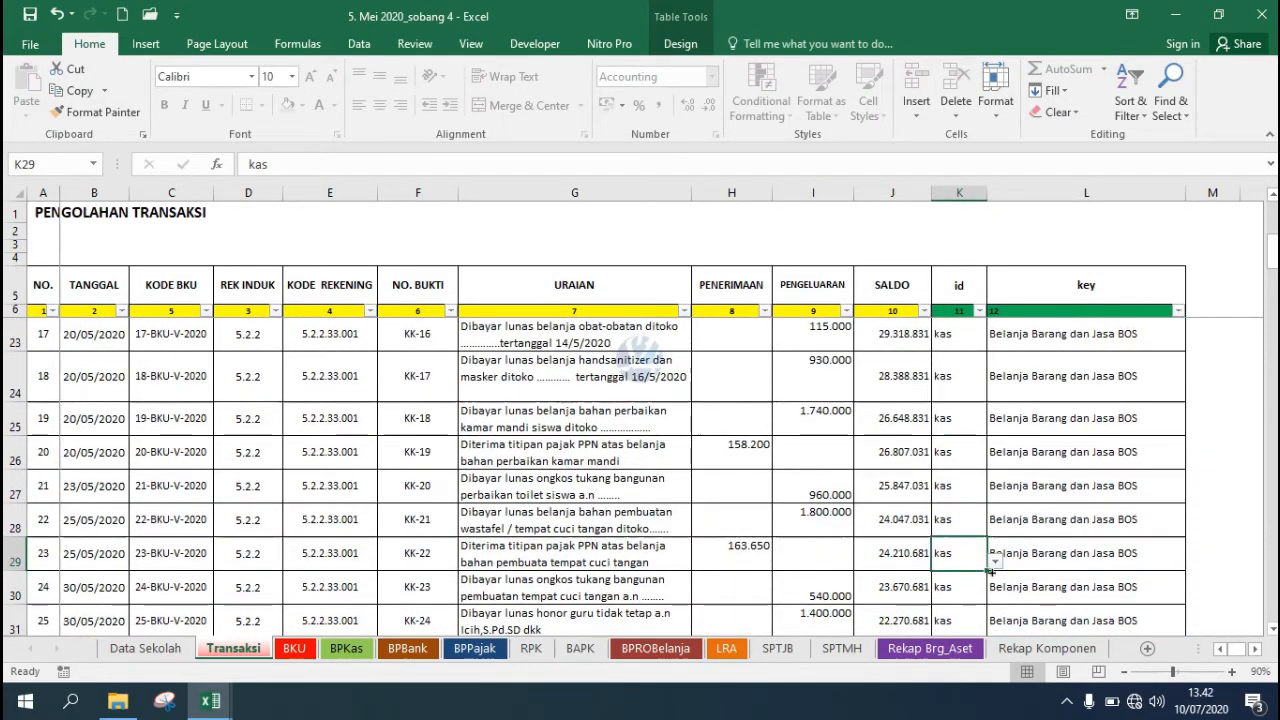
{"action": "left_click", "coordinate": [996, 562]}
{"action": "left_click", "coordinate": [946, 599]}
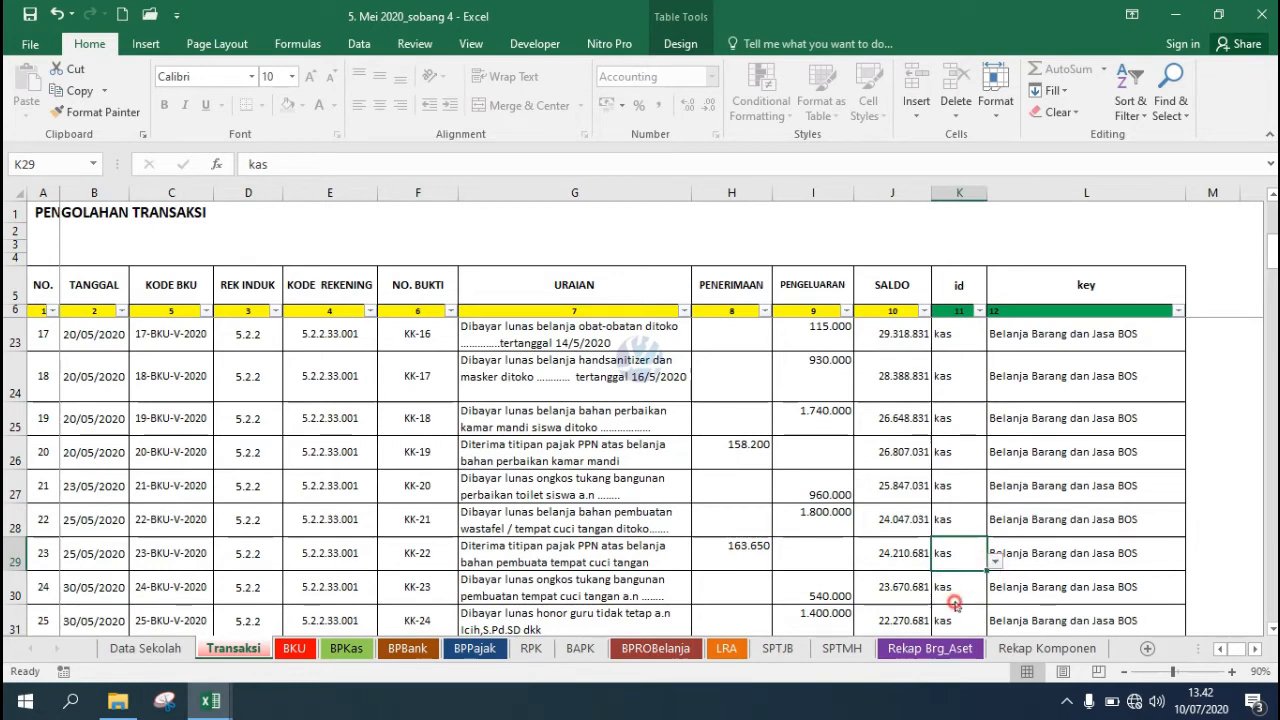
{"action": "left_click", "coordinate": [1072, 564]}
{"action": "left_click", "coordinate": [1193, 562]}
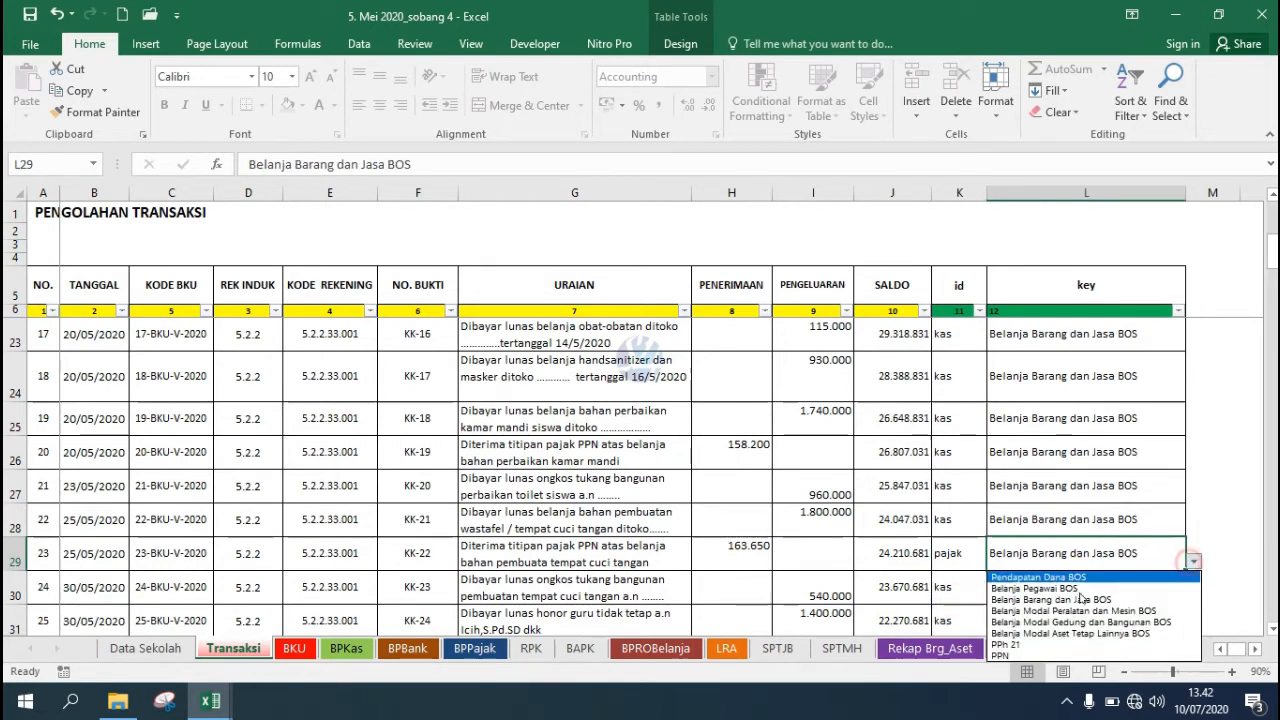
{"action": "left_click", "coordinate": [1025, 645]}
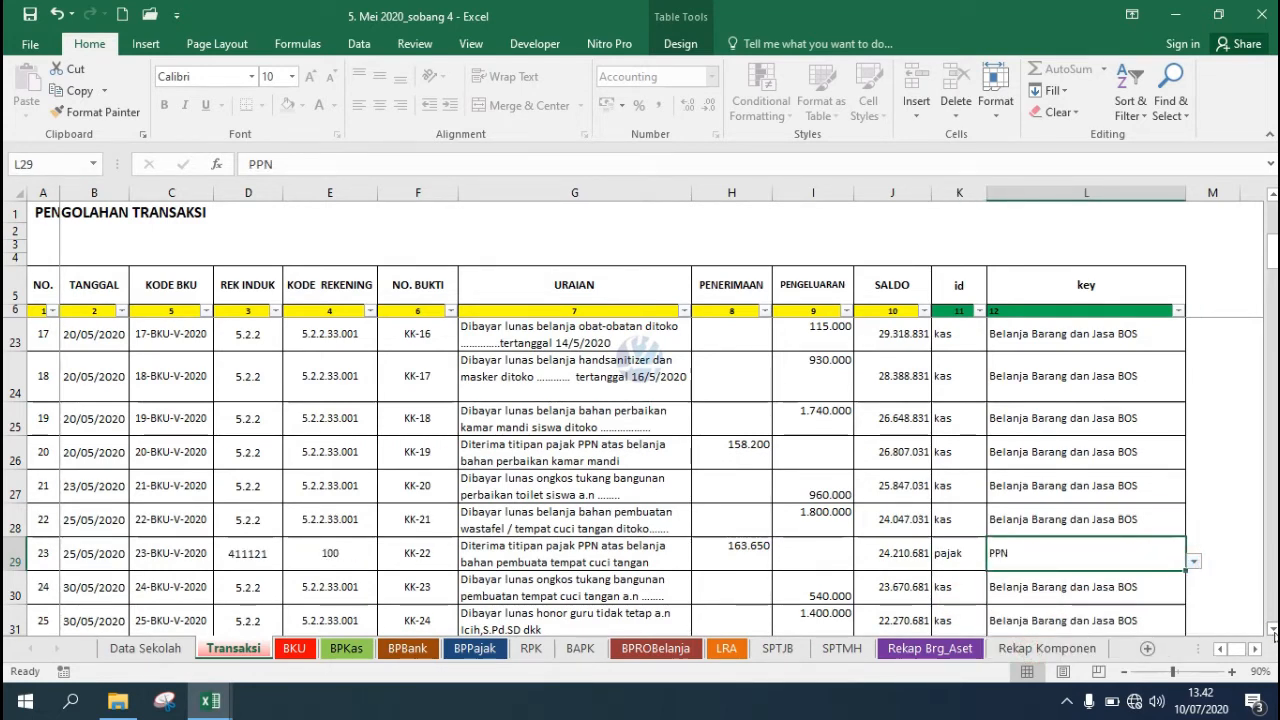
Copy the pajak id and PPN key to the PPN deposit row for the kamar mandi repair materials.
{"action": "scroll", "coordinate": [1273, 634], "scroll_direction": "down", "scroll_amount": 2}
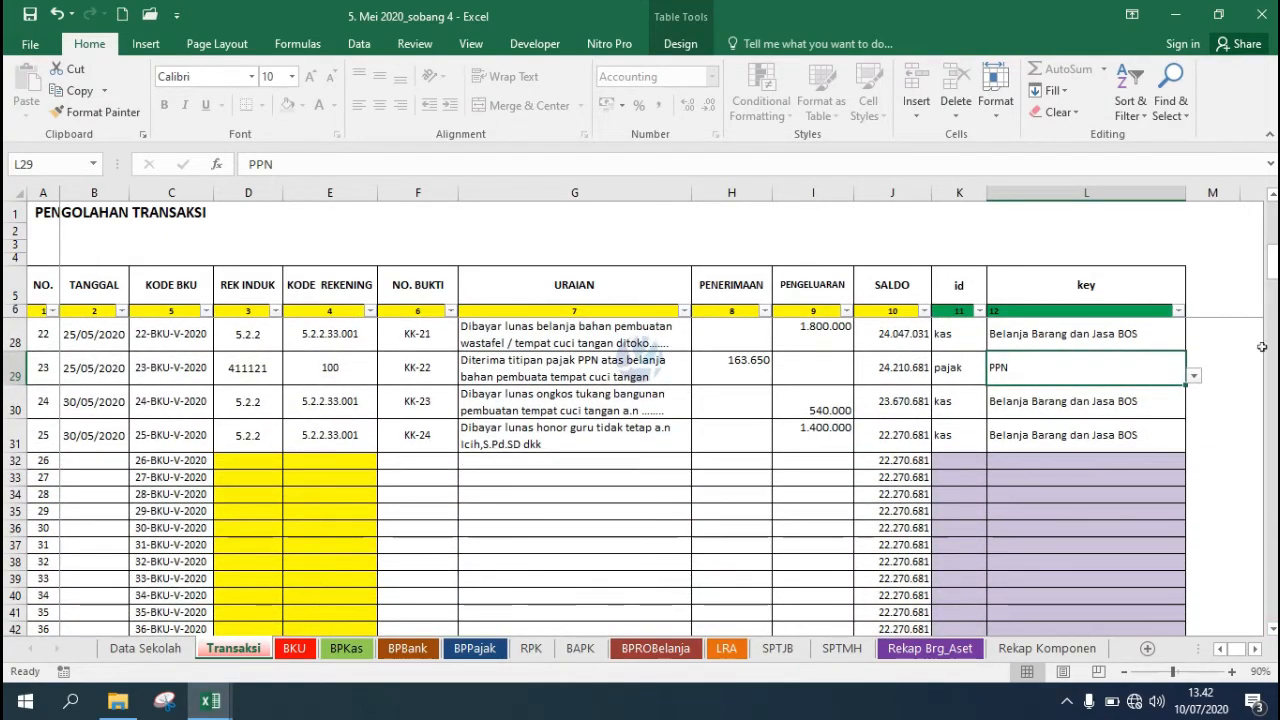
{"action": "scroll", "coordinate": [1007, 530], "scroll_direction": "up", "scroll_amount": 2}
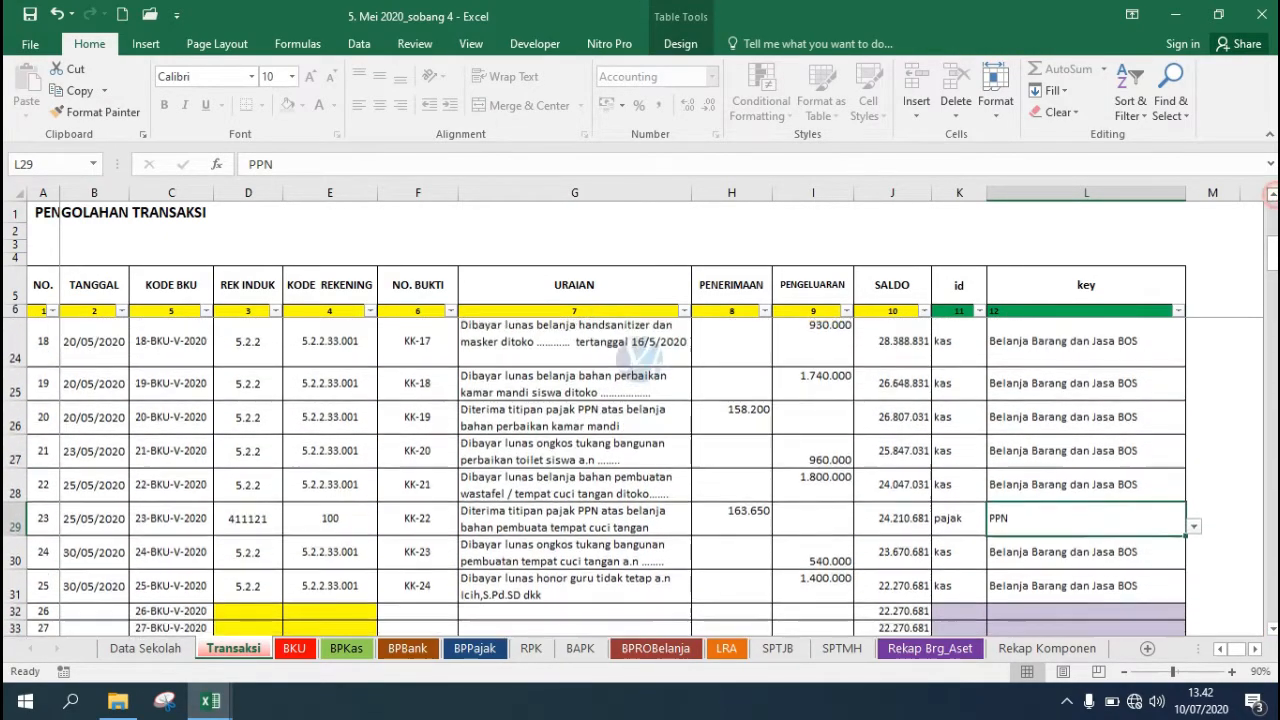
{"action": "left_click_drag", "start_coordinate": [966, 526], "coordinate": [995, 522]}
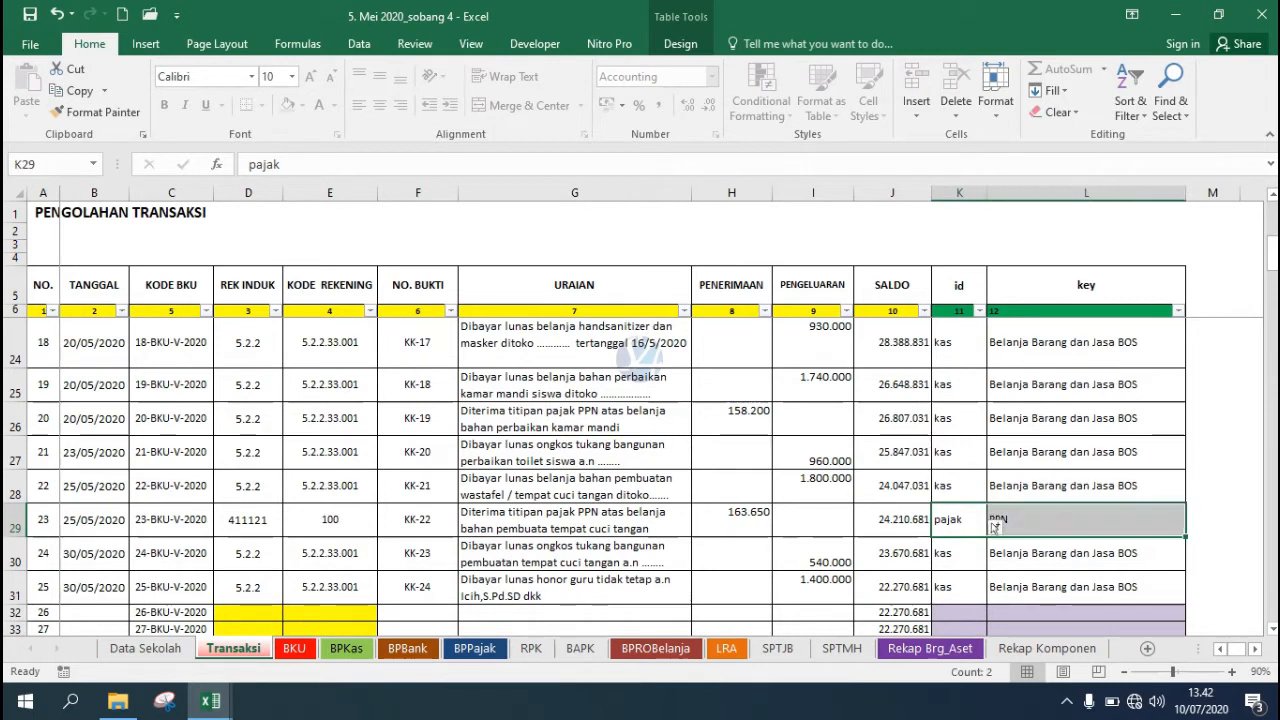
{"action": "key", "text": "ctrl+c"}
{"action": "left_click", "coordinate": [957, 420]}
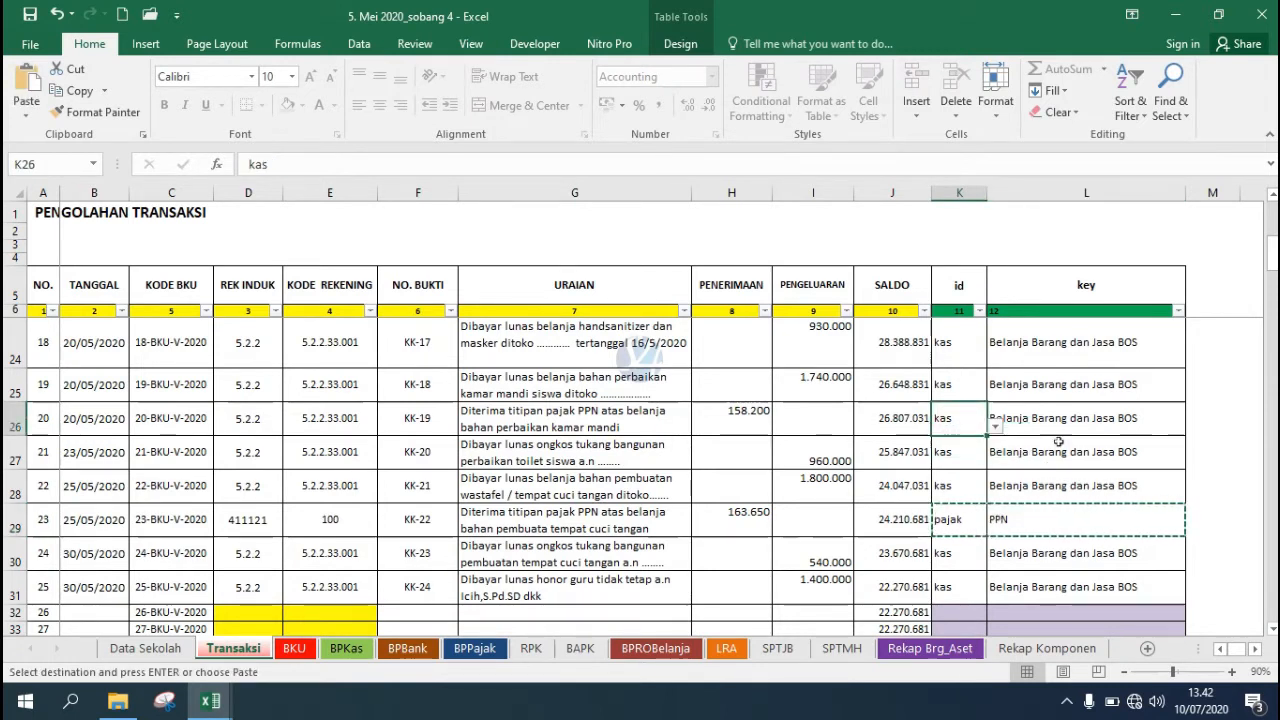
{"action": "key", "text": "ctrl+v"}
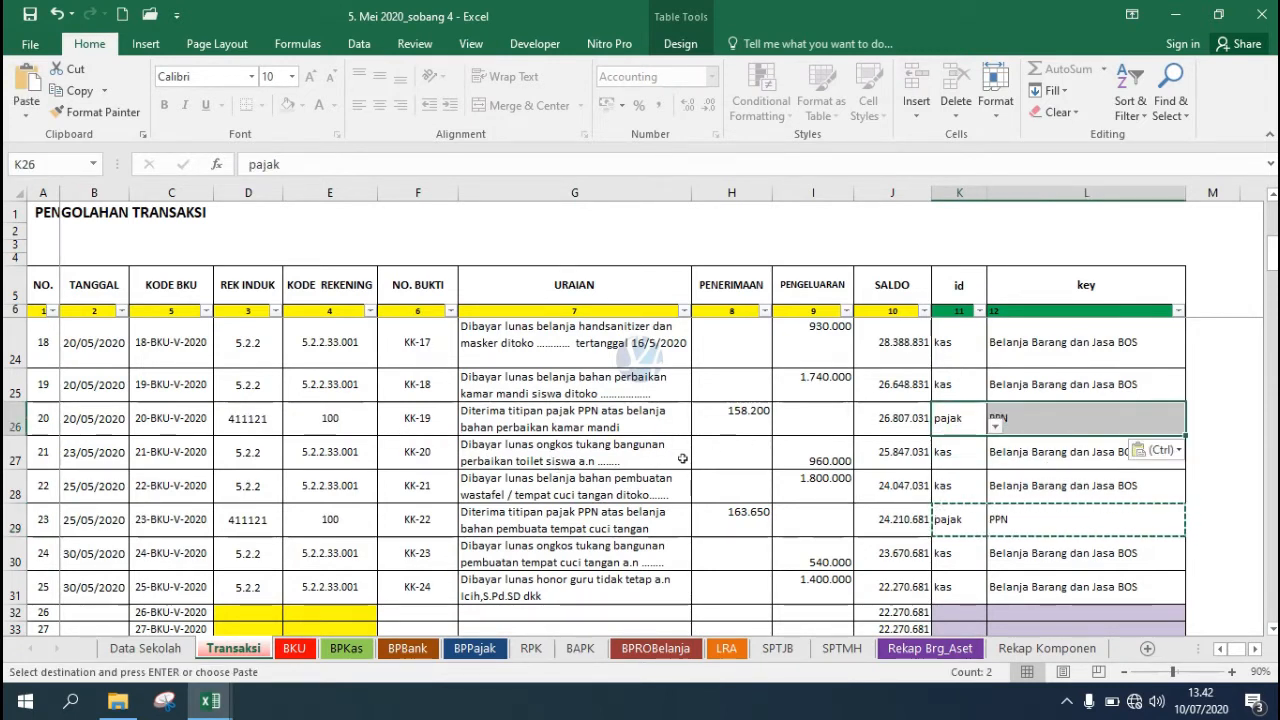
Change the NO. BUKTI of the kamar mandi PPN deposit row to KM-19.
{"action": "left_click", "coordinate": [412, 423]}
{"action": "double_click", "coordinate": [412, 423]}
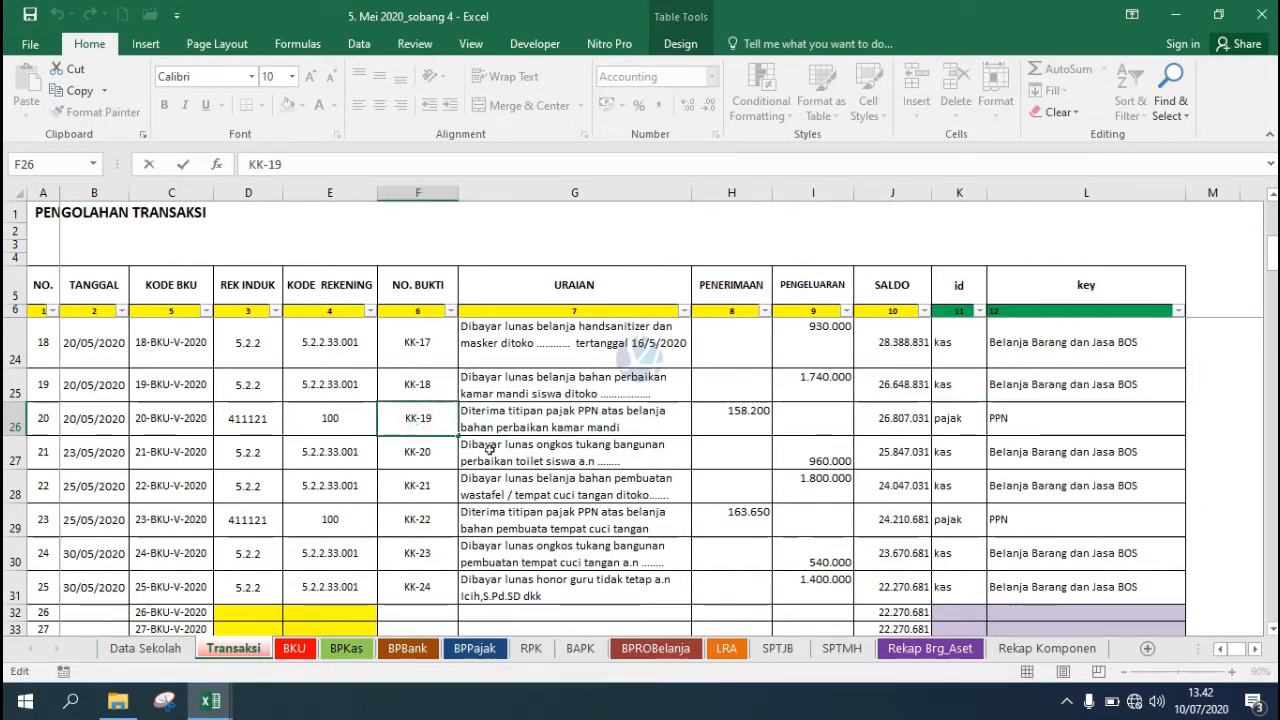
{"action": "key", "text": "Delete"}
{"action": "type", "text": "M"}
{"action": "key", "text": "Return"}
Change the NO. BUKTI of the tempat cuci tangan PPN deposit row to KM-22.
{"action": "key", "text": "Return"}
{"action": "key", "text": "Return"}
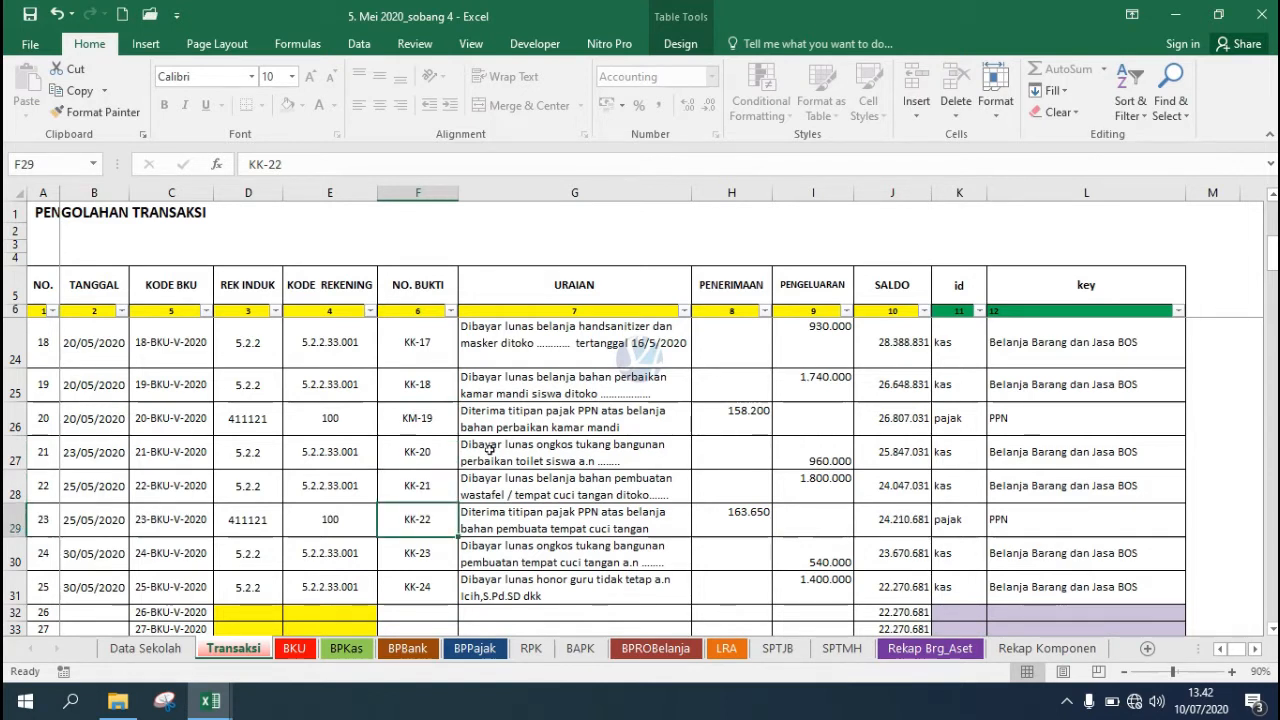
{"action": "key", "text": "F2"}
{"action": "key", "text": "Left"}
{"action": "key", "text": "Left"}
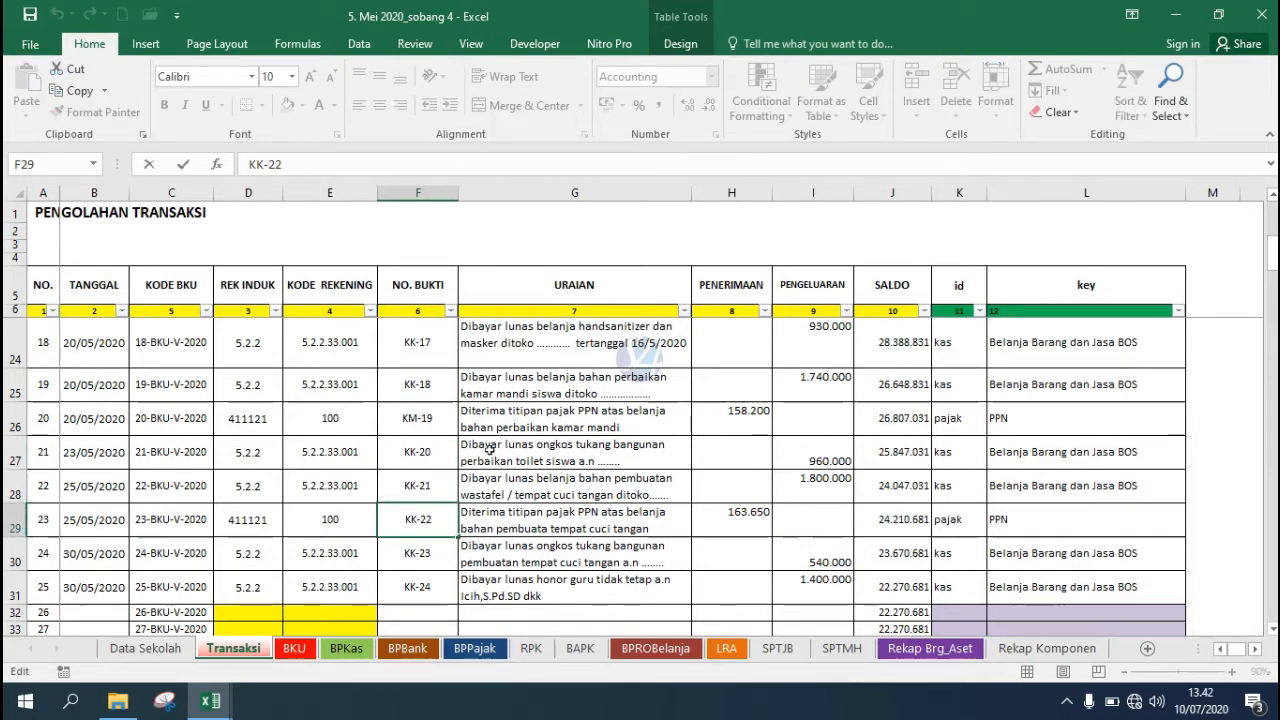
{"action": "key", "text": "BackSpace"}
{"action": "type", "text": "M"}
{"action": "key", "text": "Return"}
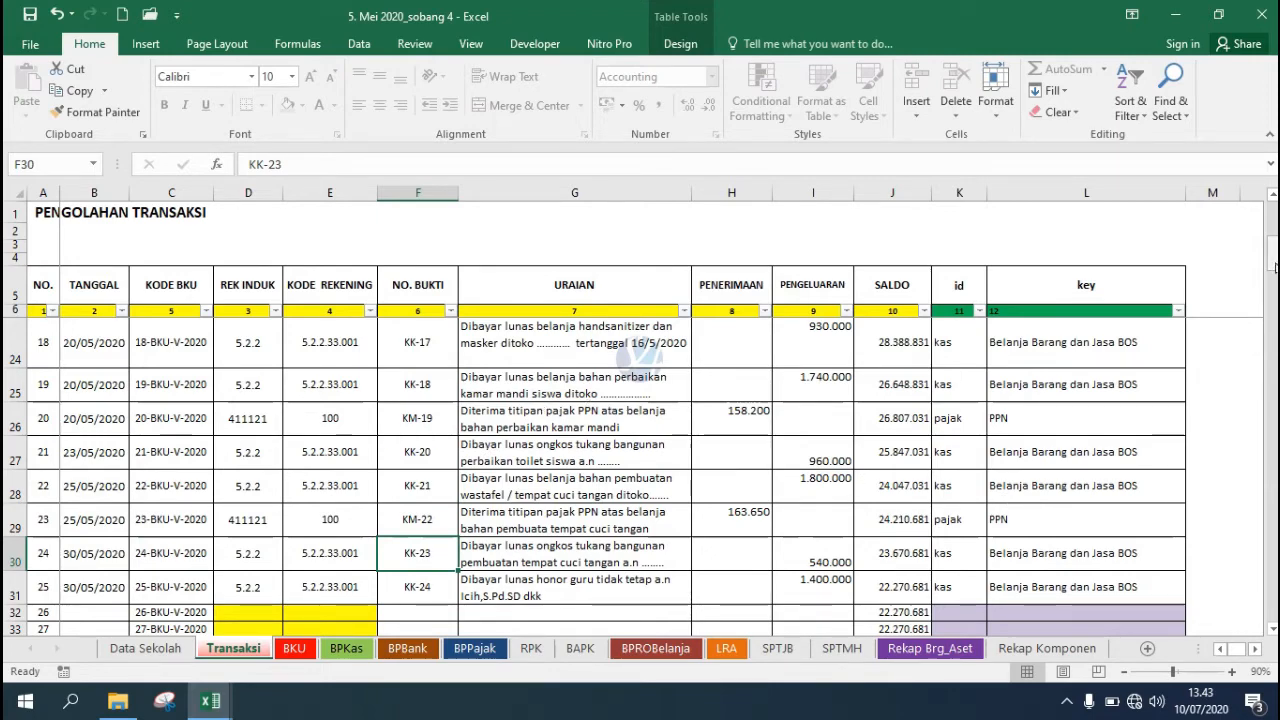
Review the URAIAN entries from the transport row 11 down to the end of the filled transactions.
{"action": "left_click_drag", "start_coordinate": [1274, 266], "coordinate": [1274, 230]}
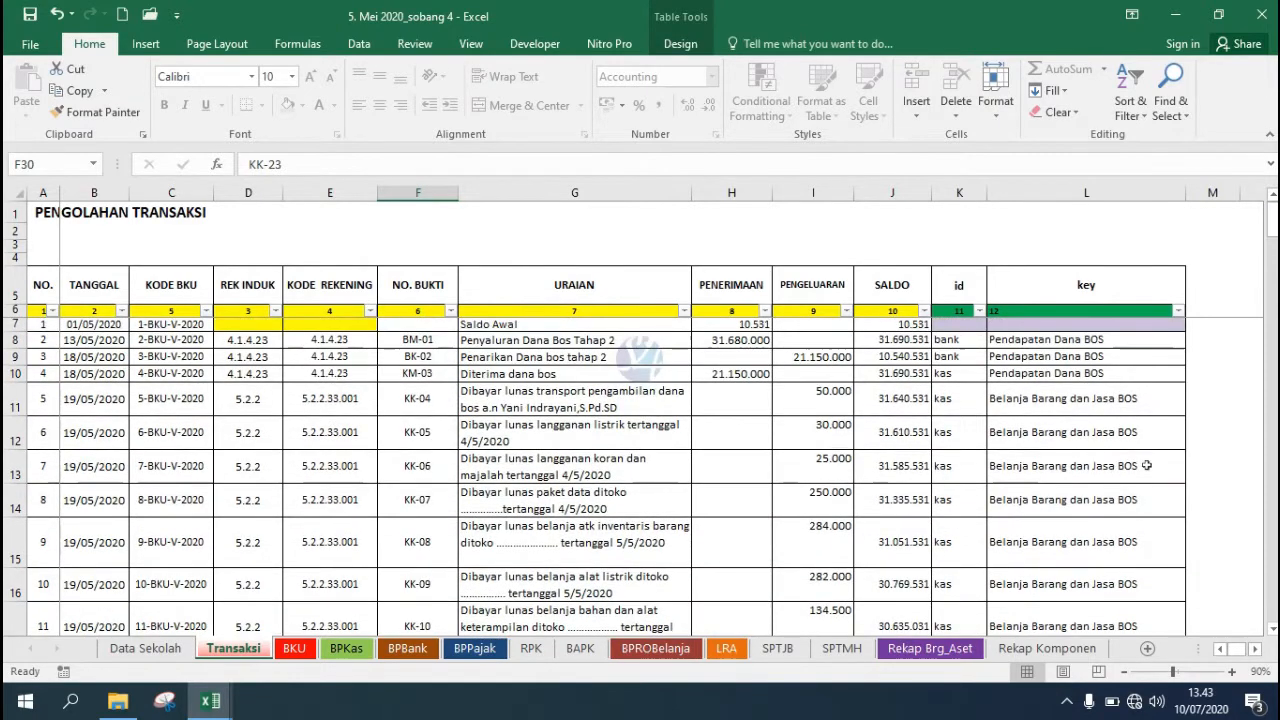
{"action": "left_click", "coordinate": [671, 405]}
{"action": "key", "text": "Down"}
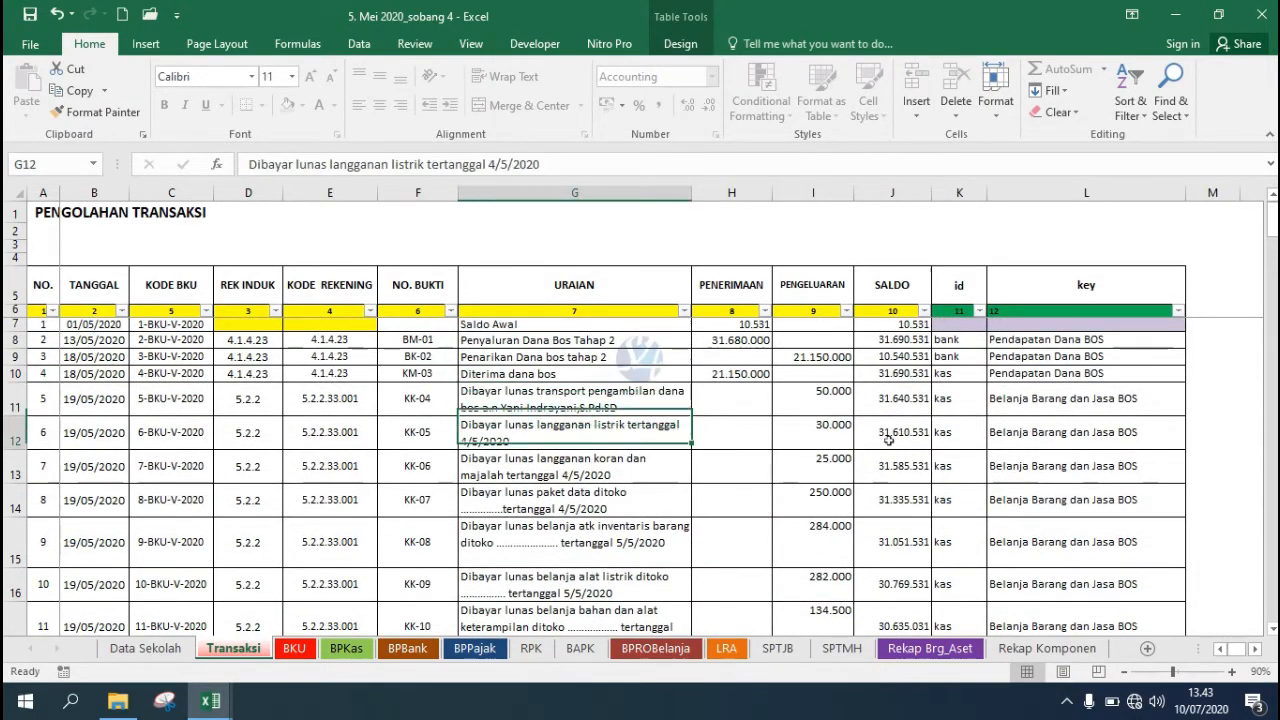
{"action": "key", "text": "Down"}
{"action": "key", "text": "Down"}
{"action": "key", "text": "Down"}
{"action": "key", "text": "Down"}
{"action": "key", "text": "Down"}
{"action": "key", "text": "Down"}
{"action": "key", "text": "Down"}
{"action": "key", "text": "Down"}
{"action": "key", "text": "Down"}
{"action": "key", "text": "Down"}
{"action": "key", "text": "Down"}
{"action": "key", "text": "Down"}
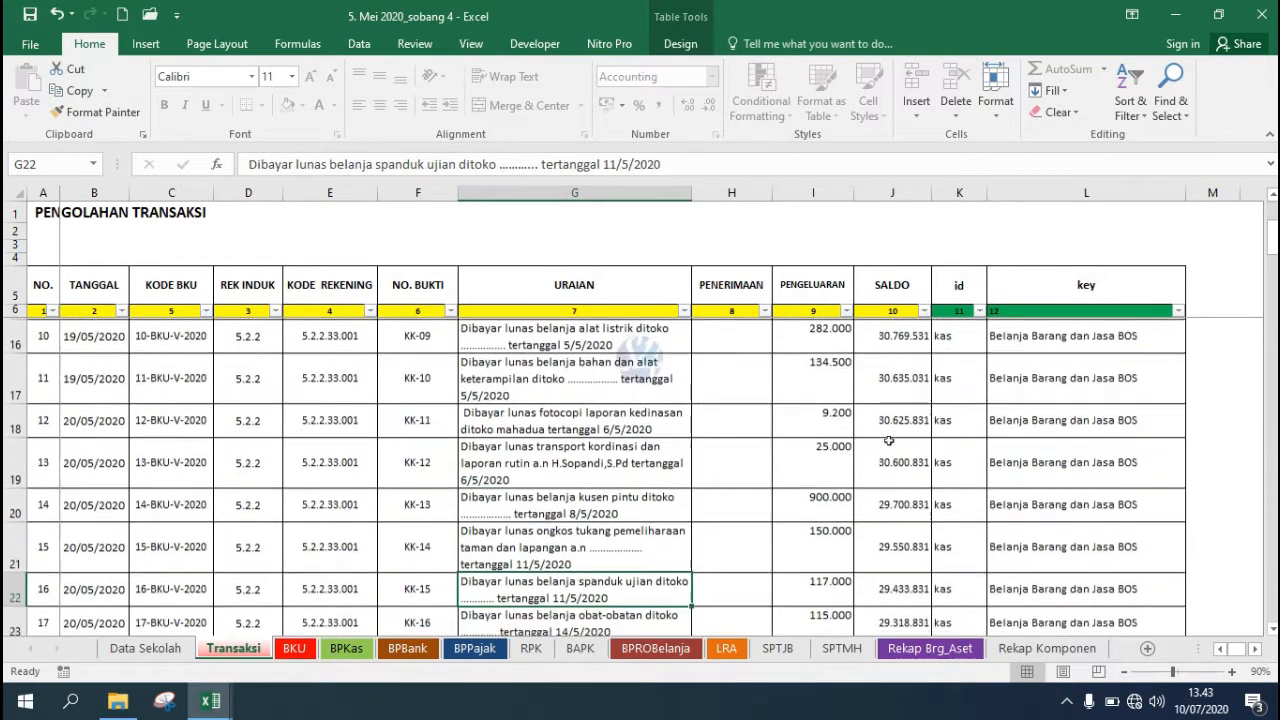
{"action": "key", "text": "Down"}
{"action": "key", "text": "Down"}
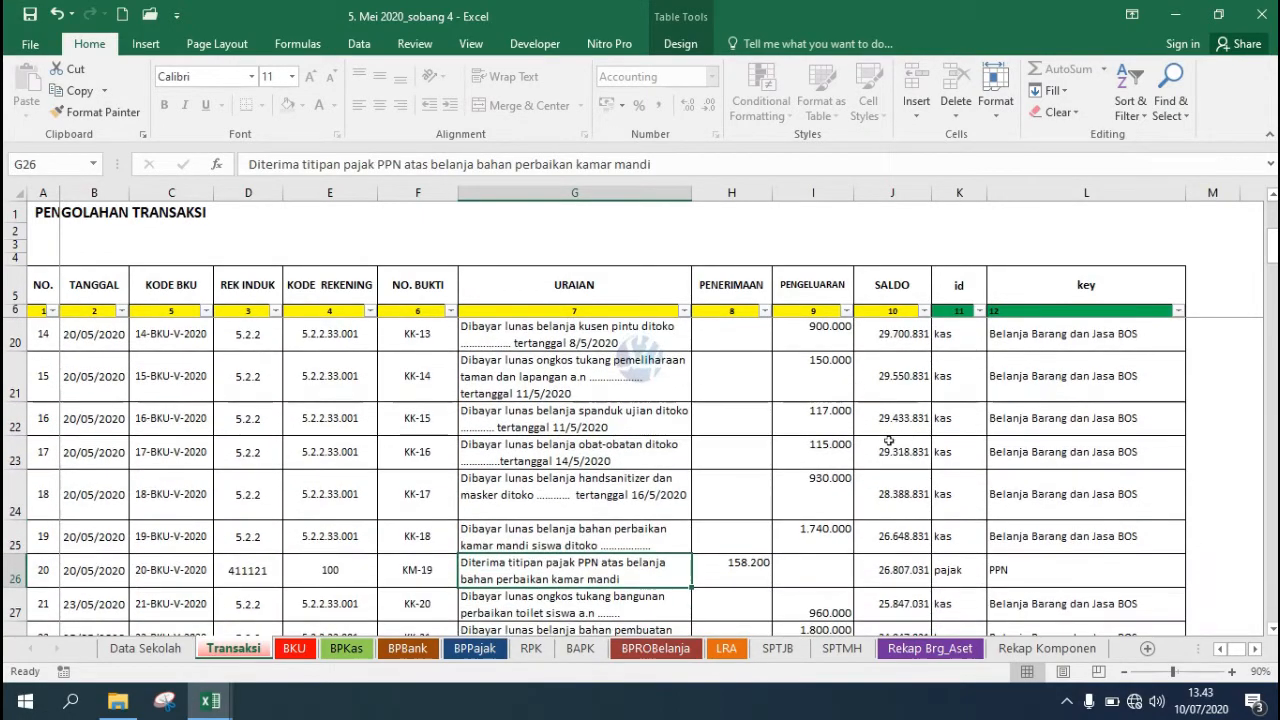
{"action": "key", "text": "Down"}
{"action": "key", "text": "Down"}
{"action": "key", "text": "Down"}
{"action": "key", "text": "Down"}
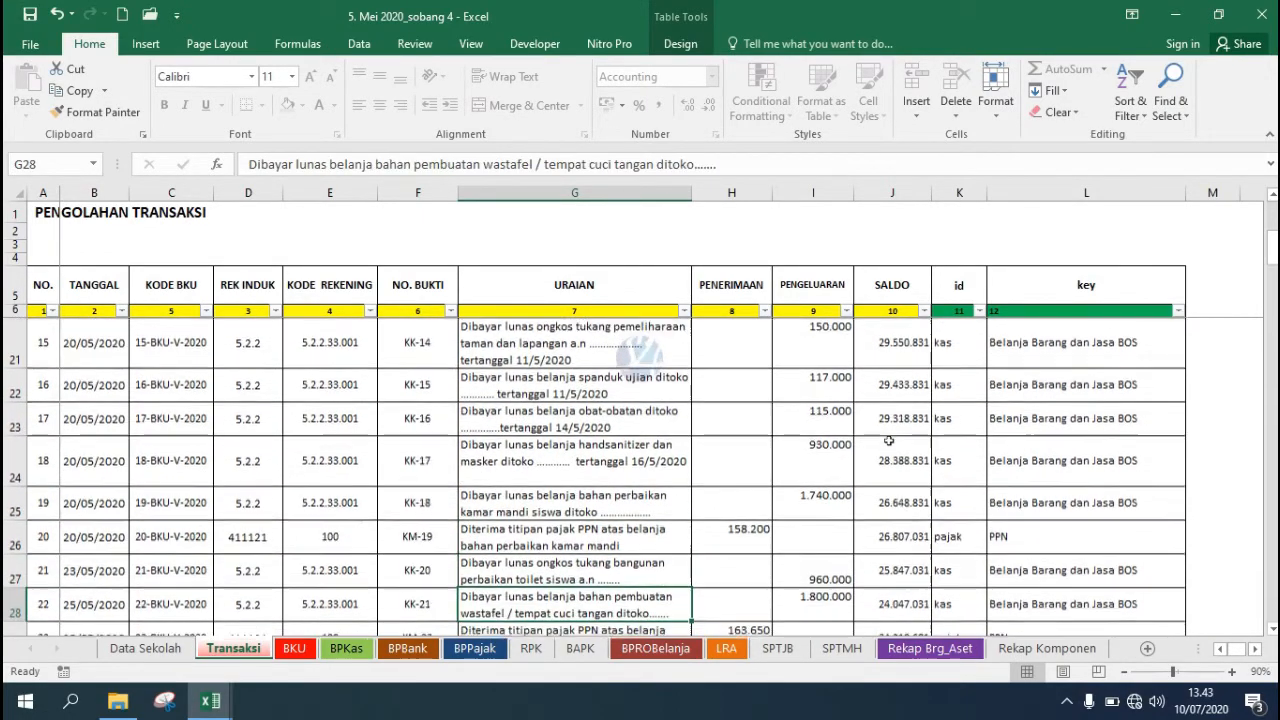
{"action": "key", "text": "Down"}
{"action": "key", "text": "Down"}
{"action": "key", "text": "Down"}
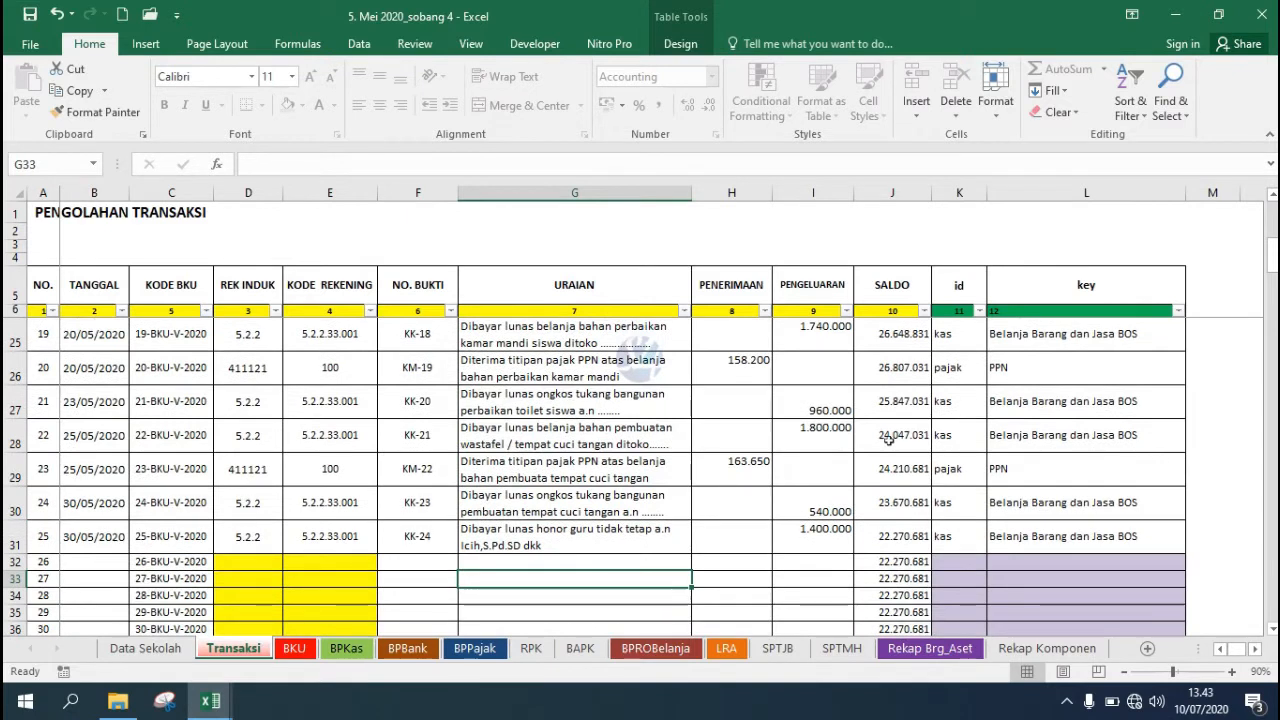
Set the key of the honor guru tidak tetap row to Belanja Pegawai BOS.
{"action": "key", "text": "Up"}
{"action": "key", "text": "Right"}
{"action": "key", "text": "Right"}
{"action": "key", "text": "Right"}
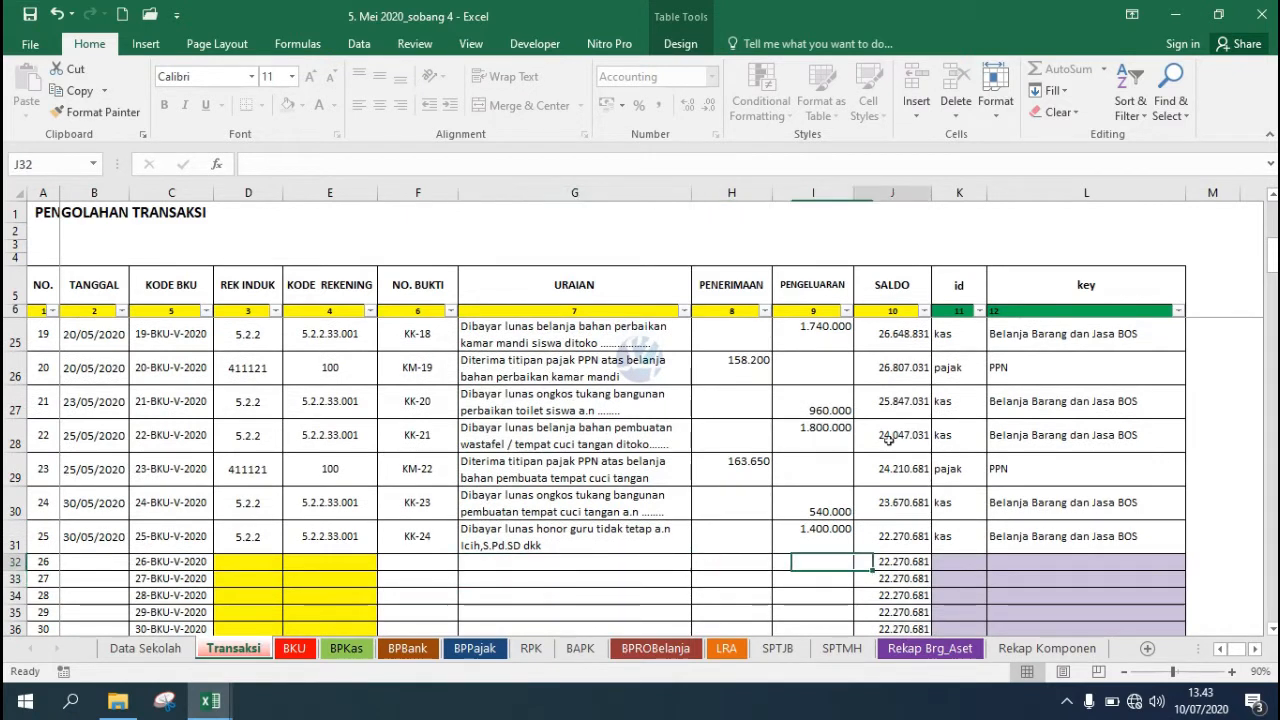
{"action": "key", "text": "Up"}
{"action": "key", "text": "Right"}
{"action": "key", "text": "Right"}
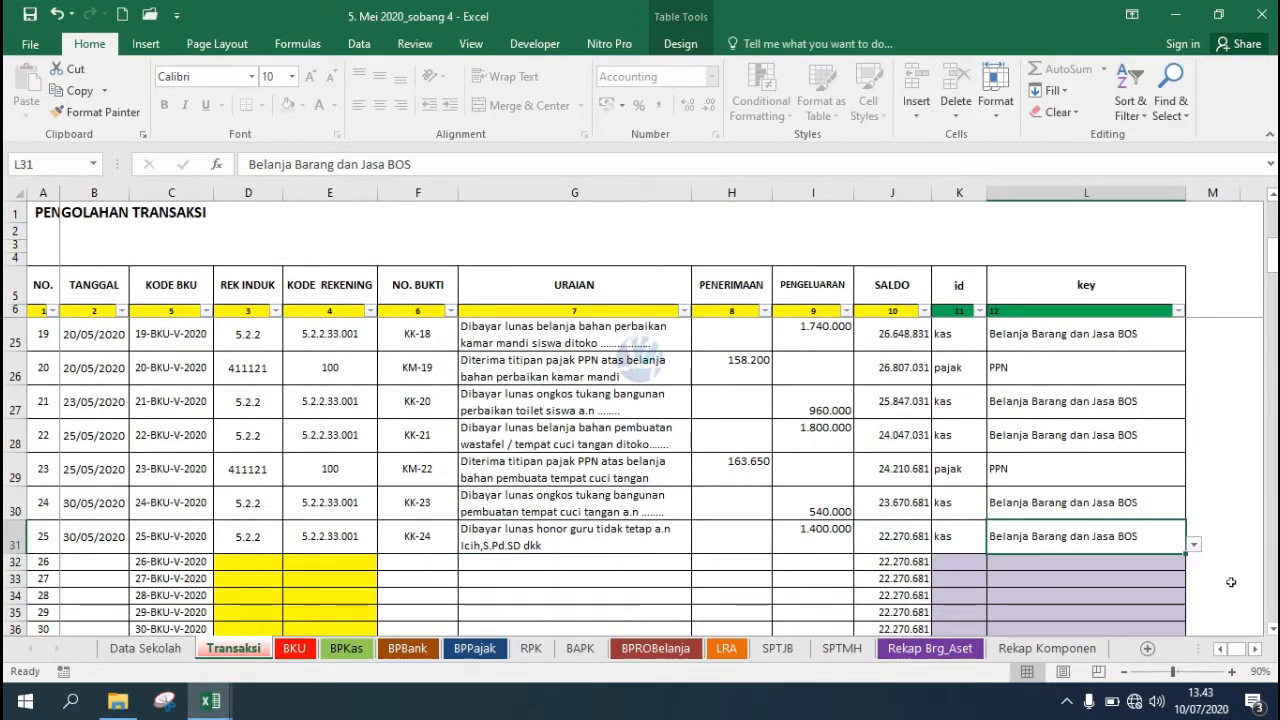
{"action": "left_click", "coordinate": [1194, 547]}
{"action": "left_click", "coordinate": [1115, 575]}
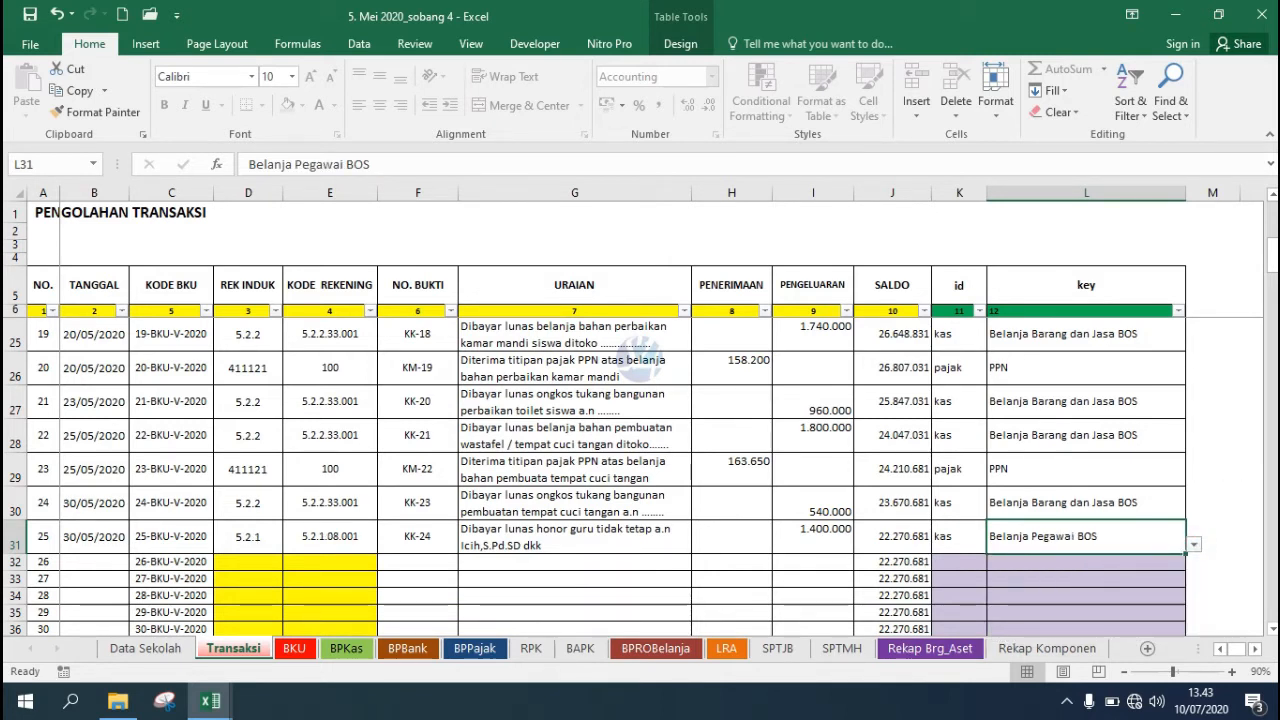
Examine the transport row 11, checking its description, expense amount, id and the available key options.
{"action": "scroll", "coordinate": [720, 508], "scroll_direction": "up", "scroll_amount": 6}
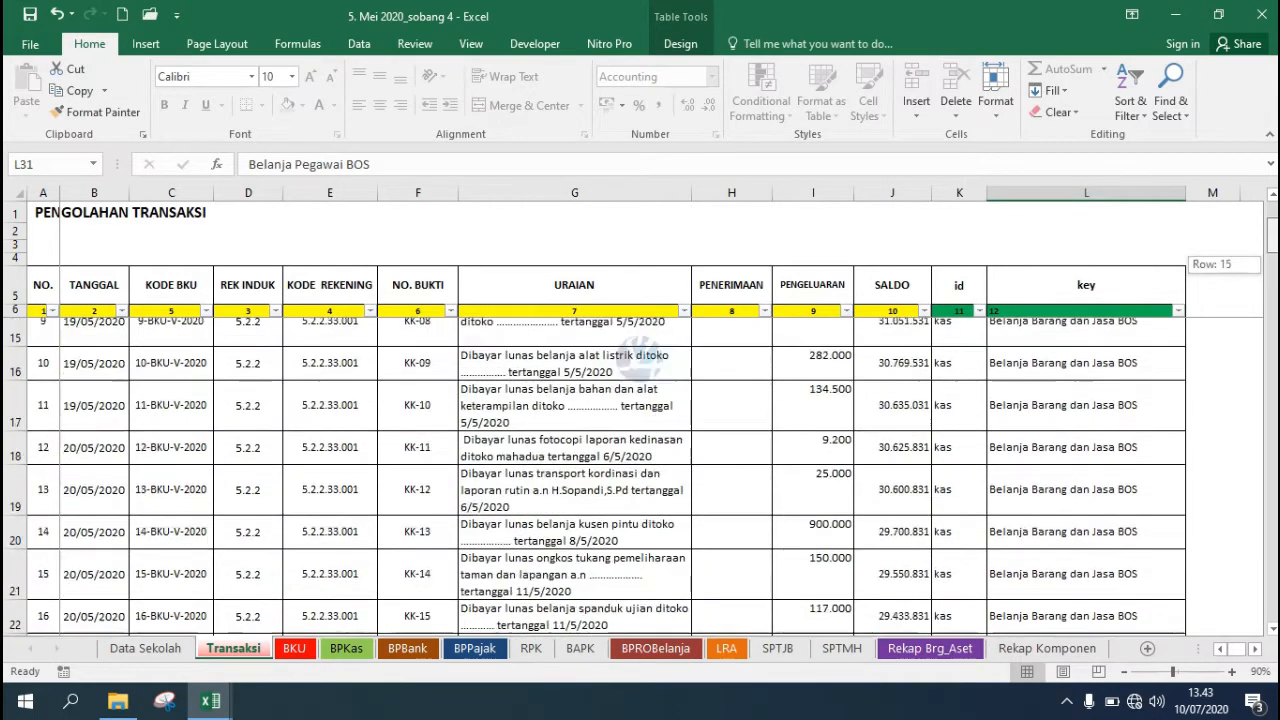
{"action": "left_click", "coordinate": [738, 409]}
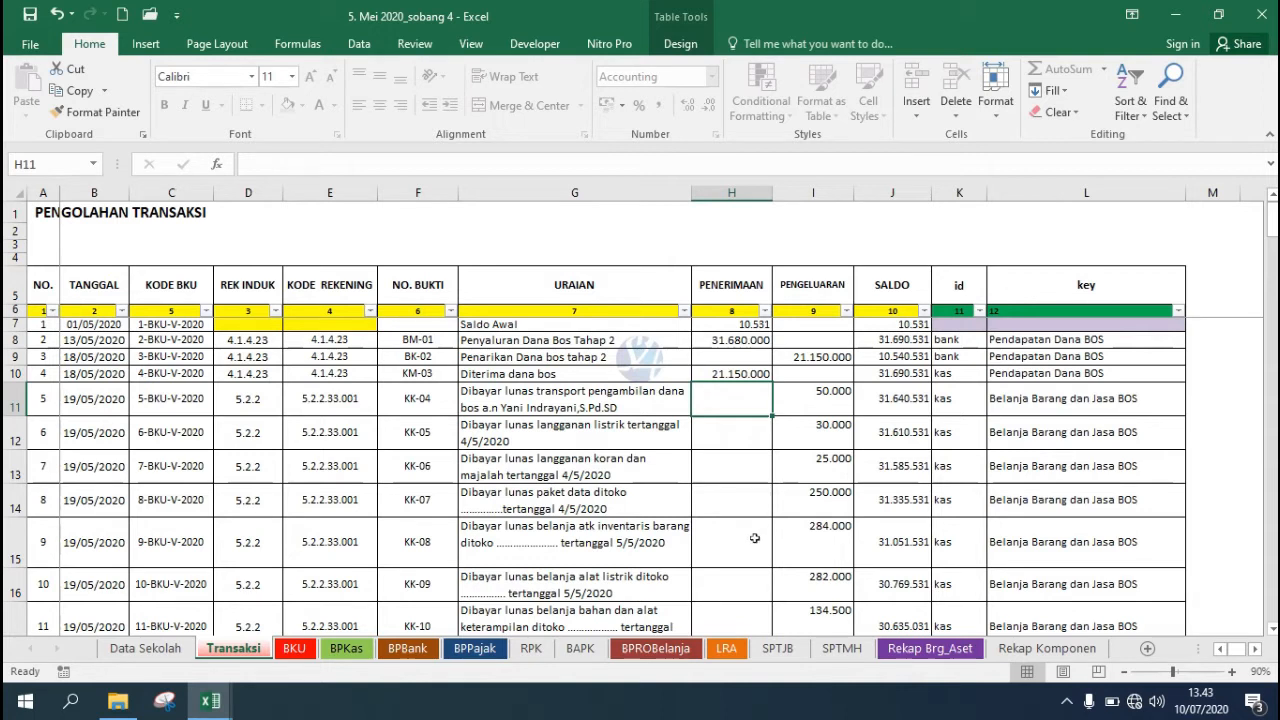
{"action": "left_click", "coordinate": [629, 404]}
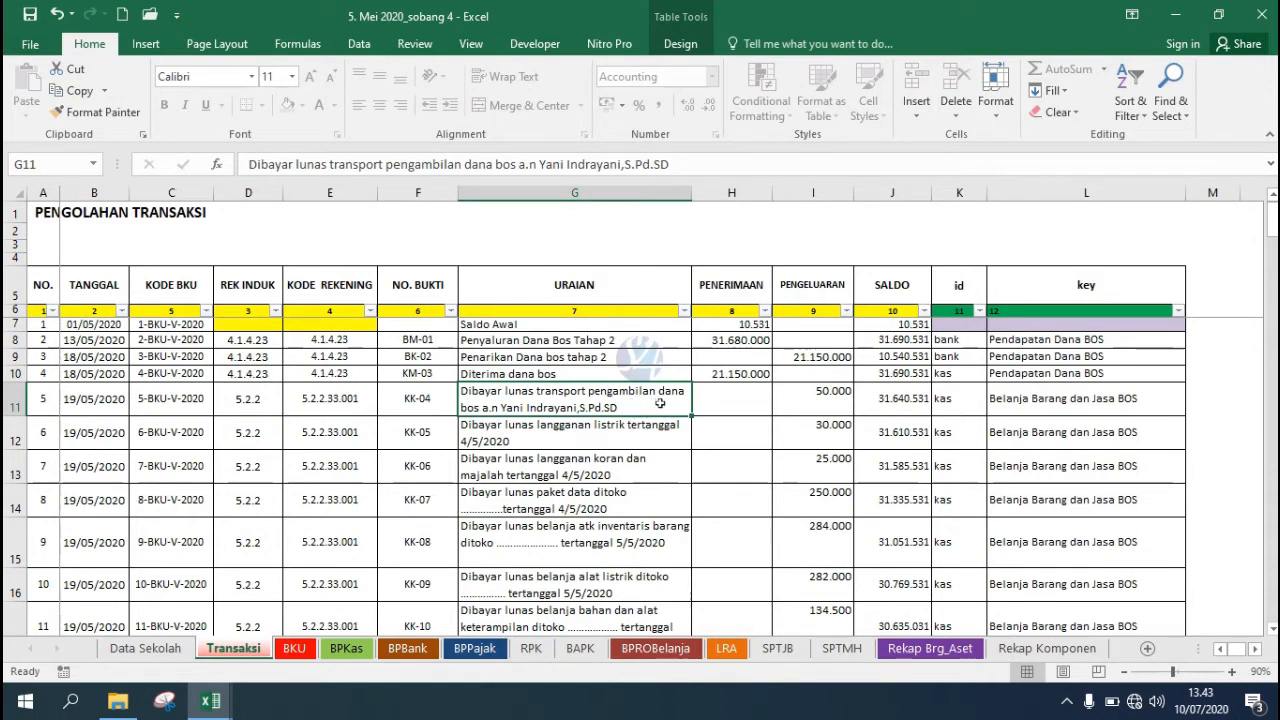
{"action": "left_click", "coordinate": [836, 399]}
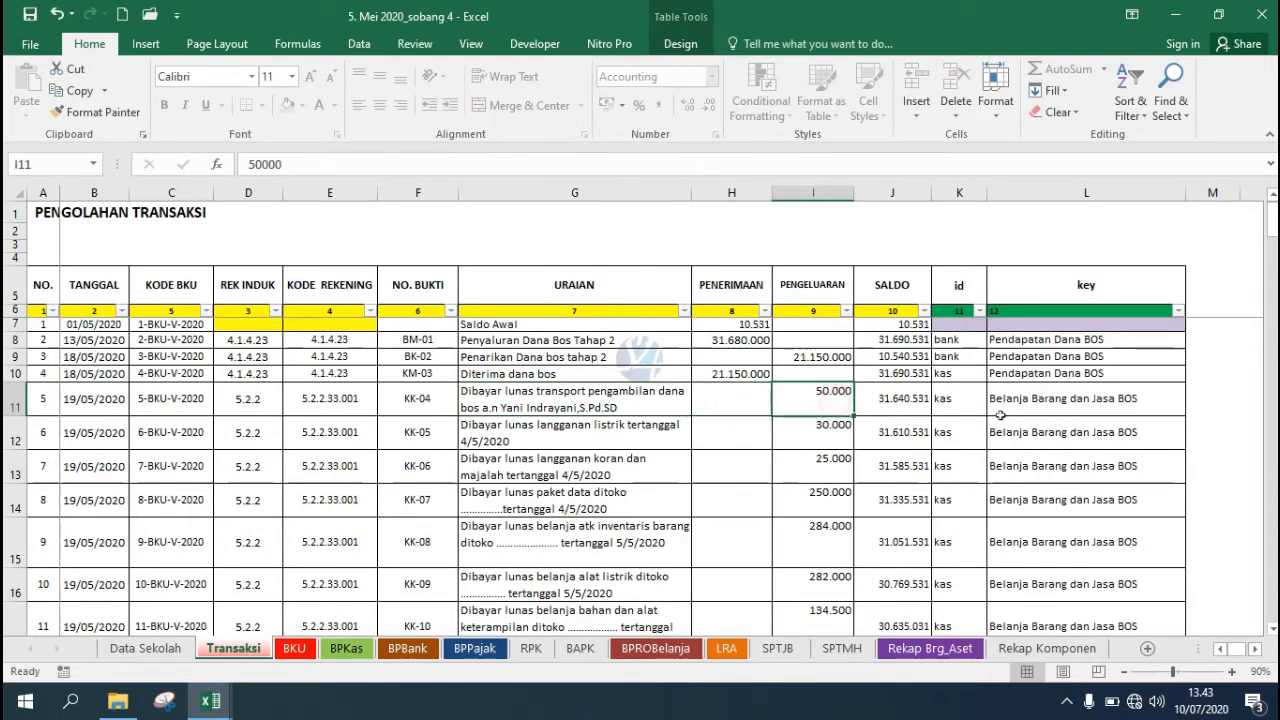
{"action": "left_click", "coordinate": [963, 399]}
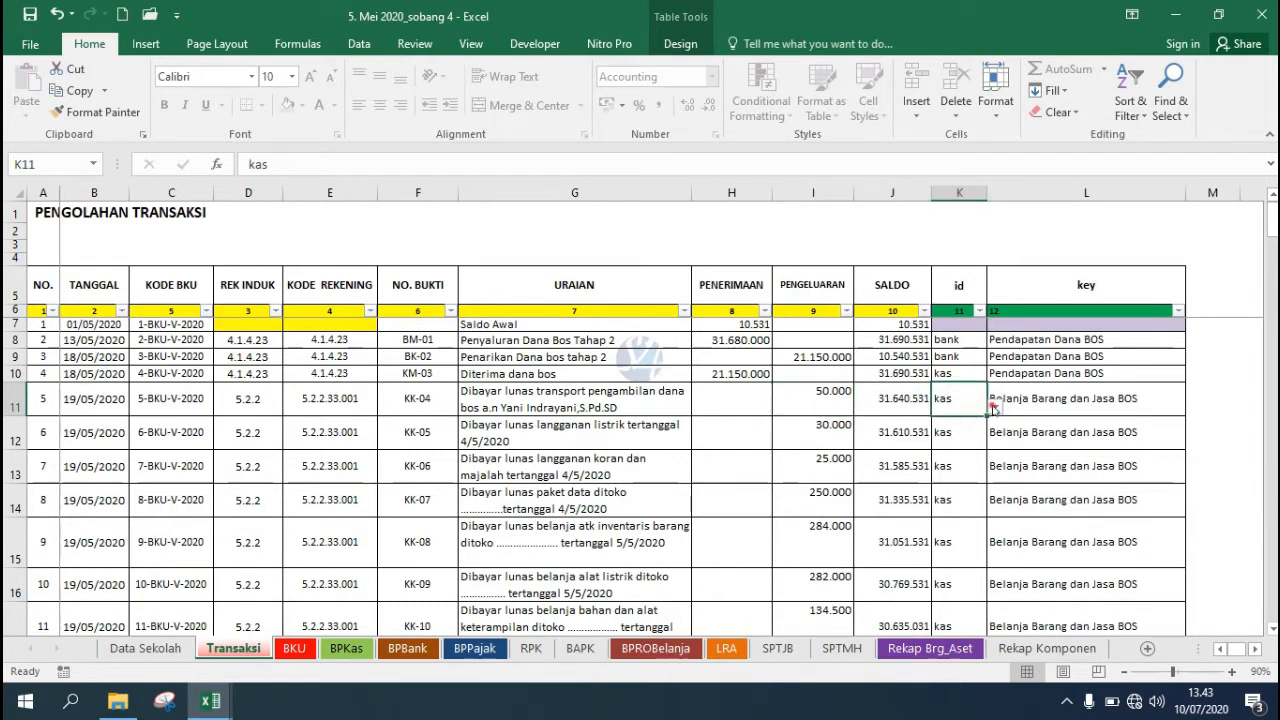
{"action": "left_click", "coordinate": [995, 406]}
{"action": "left_click", "coordinate": [982, 423]}
{"action": "left_click", "coordinate": [1088, 398]}
{"action": "left_click", "coordinate": [1194, 406]}
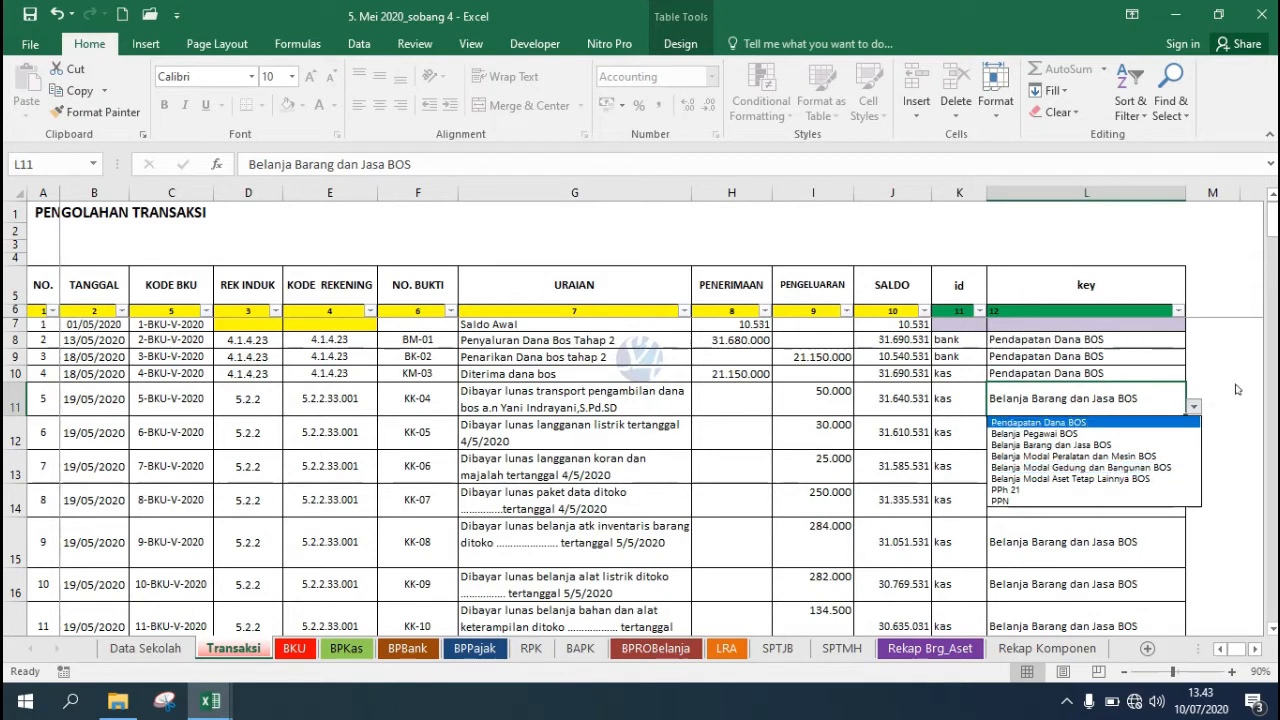
{"action": "left_click", "coordinate": [1194, 406]}
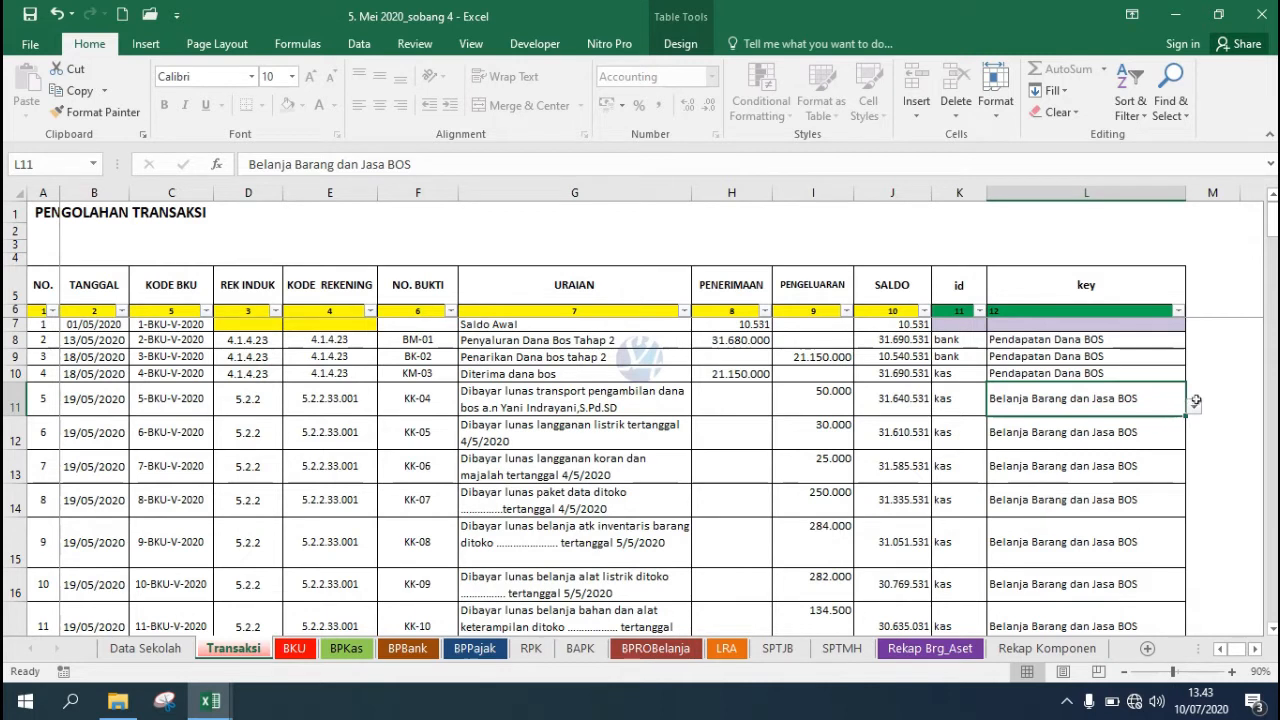
{"action": "left_click", "coordinate": [970, 403]}
{"action": "left_click", "coordinate": [1028, 394]}
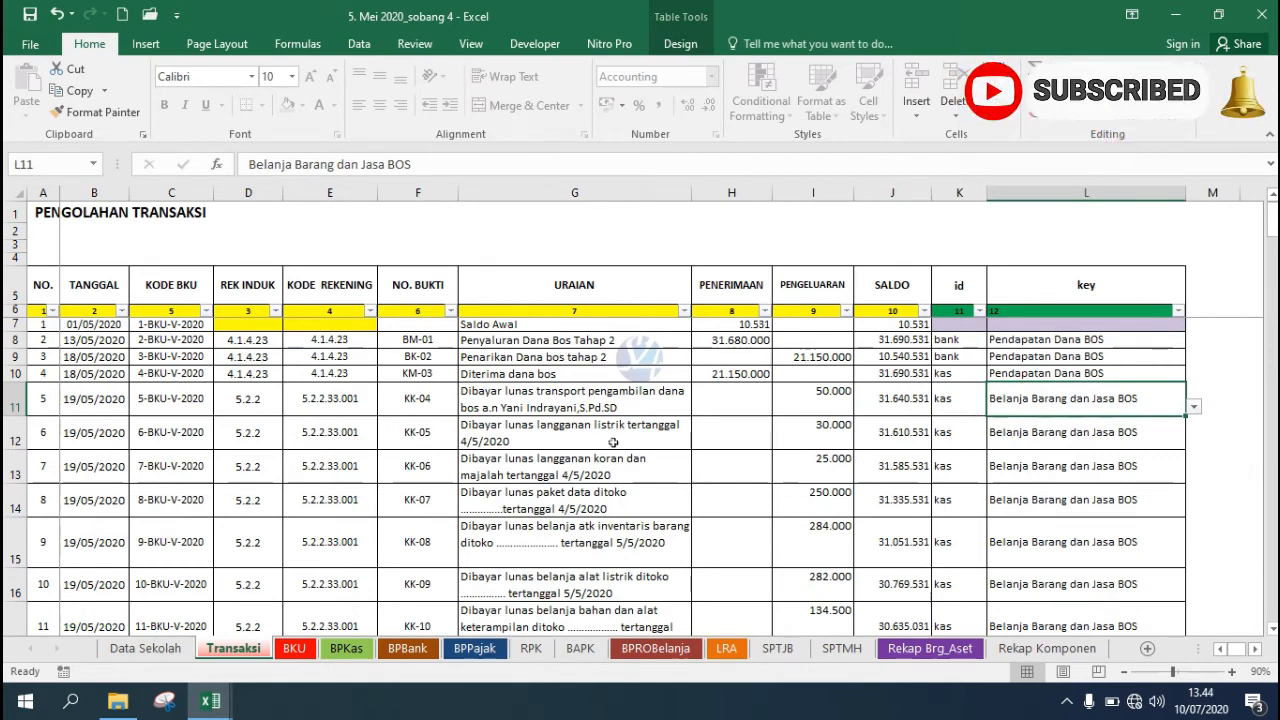
Check the transaction descriptions from row 11 down to the PPN deposit row for the kamar mandi materials.
{"action": "left_click", "coordinate": [640, 400]}
{"action": "key", "text": "Down"}
{"action": "key", "text": "Down"}
{"action": "key", "text": "Down"}
{"action": "key", "text": "Down"}
{"action": "key", "text": "Down"}
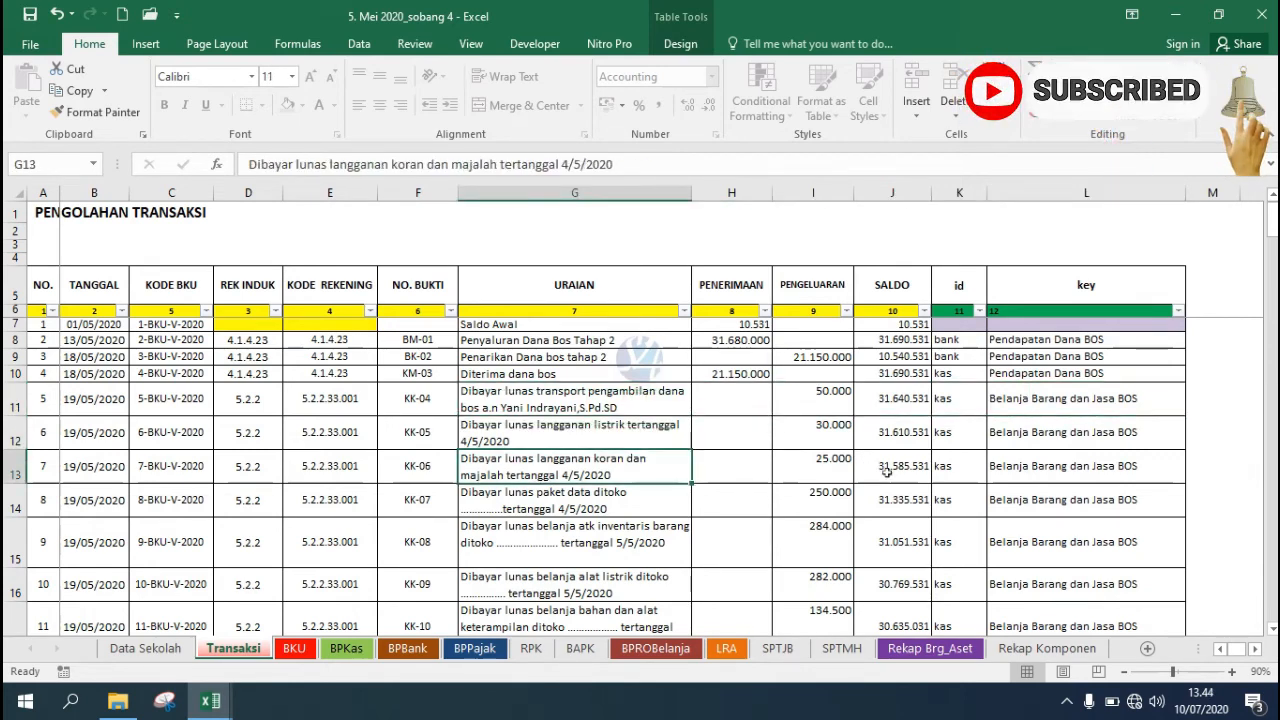
{"action": "key", "text": "Down"}
{"action": "key", "text": "Down"}
{"action": "key", "text": "Down"}
{"action": "key", "text": "Down"}
{"action": "key", "text": "Down"}
{"action": "key", "text": "Down"}
{"action": "key", "text": "Down"}
{"action": "key", "text": "Down"}
{"action": "key", "text": "Down"}
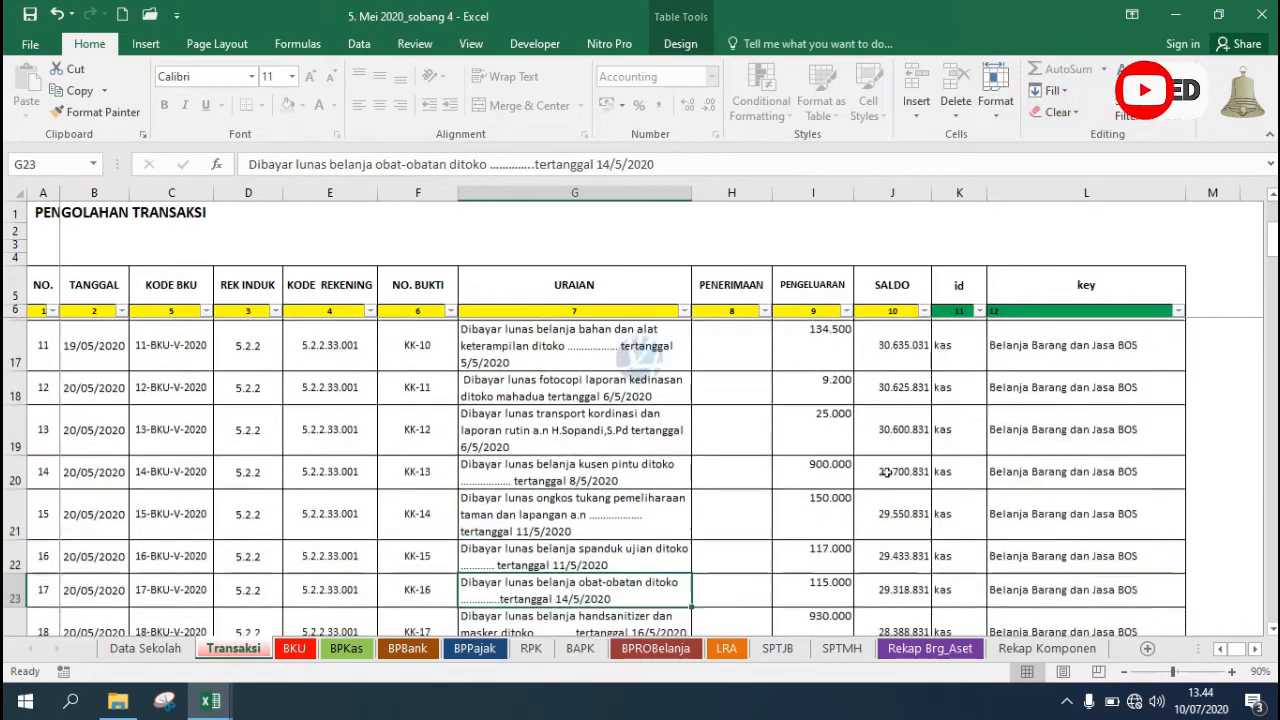
{"action": "key", "text": "Up"}
{"action": "key", "text": "Up"}
{"action": "key", "text": "Down"}
{"action": "key", "text": "Down"}
{"action": "key", "text": "Down"}
{"action": "key", "text": "Down"}
{"action": "key", "text": "Down"}
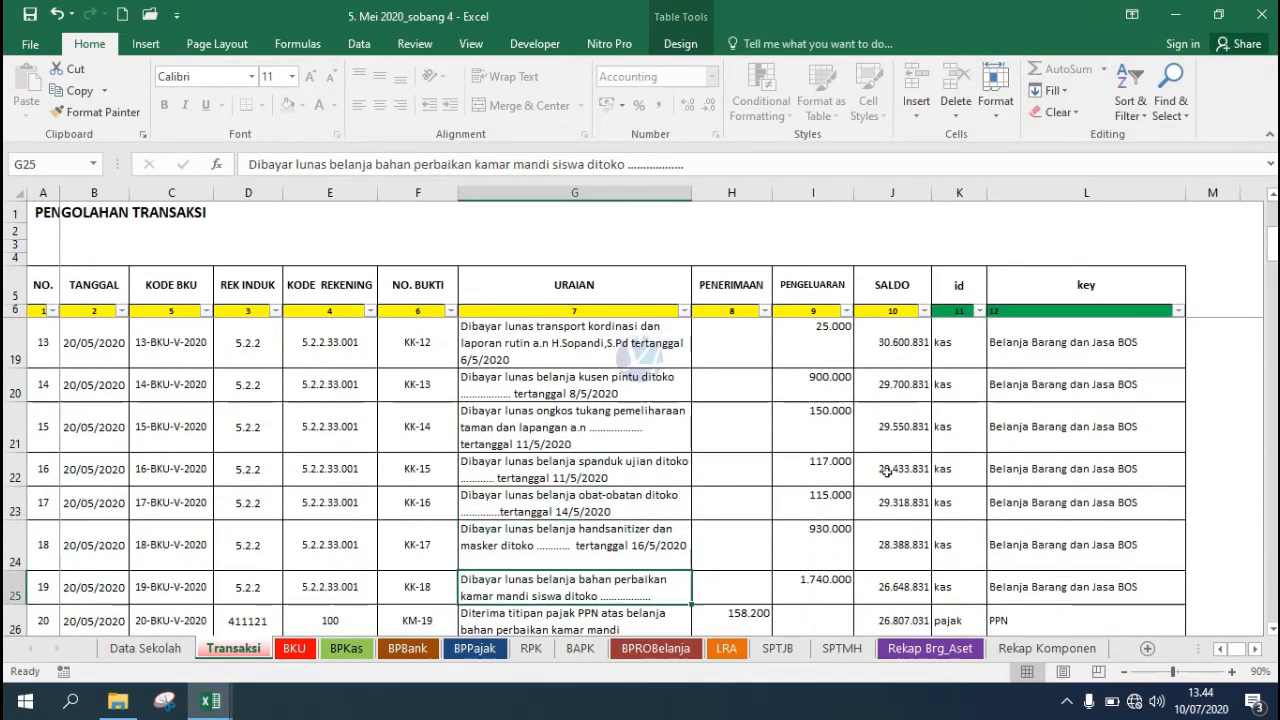
{"action": "key", "text": "Up"}
{"action": "key", "text": "Up"}
{"action": "key", "text": "Right"}
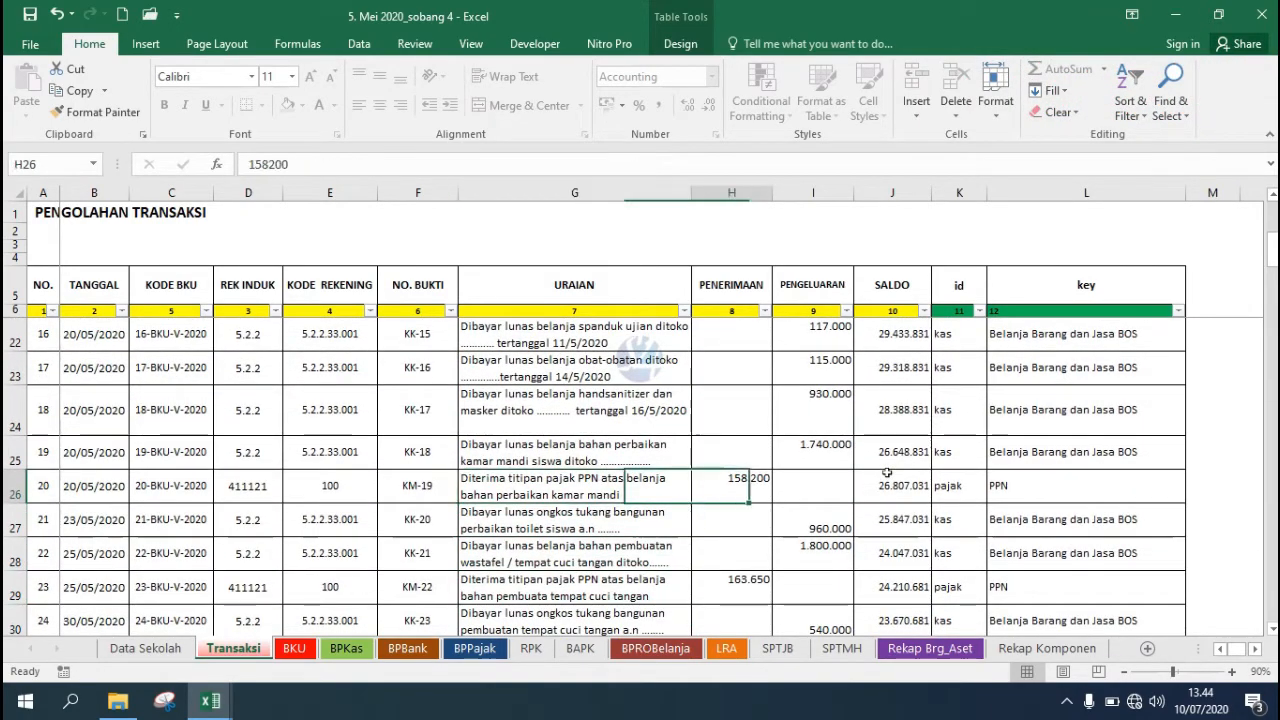
Set the id of the kamar mandi PPN deposit in row 26 to pajak and its key to PPN.
{"action": "key", "text": "Right"}
{"action": "key", "text": "Right"}
{"action": "key", "text": "Right"}
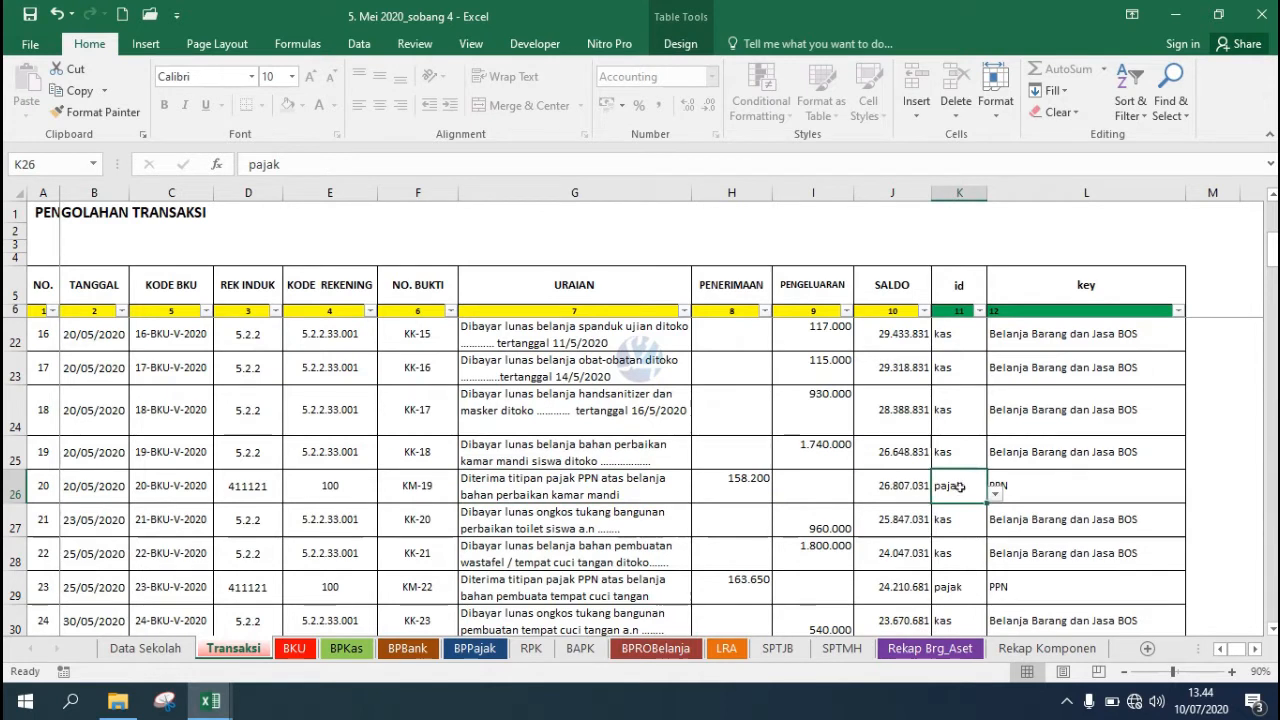
{"action": "left_click", "coordinate": [995, 493]}
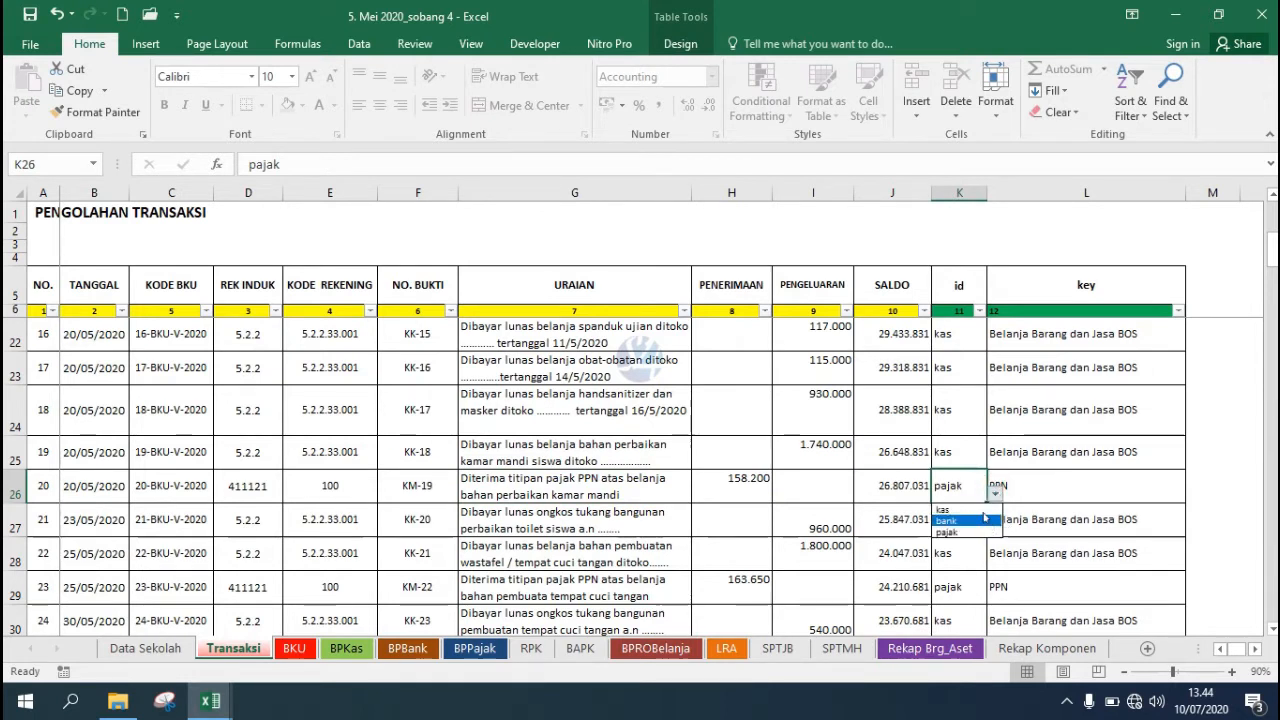
{"action": "left_click", "coordinate": [981, 535]}
{"action": "left_click", "coordinate": [1060, 490]}
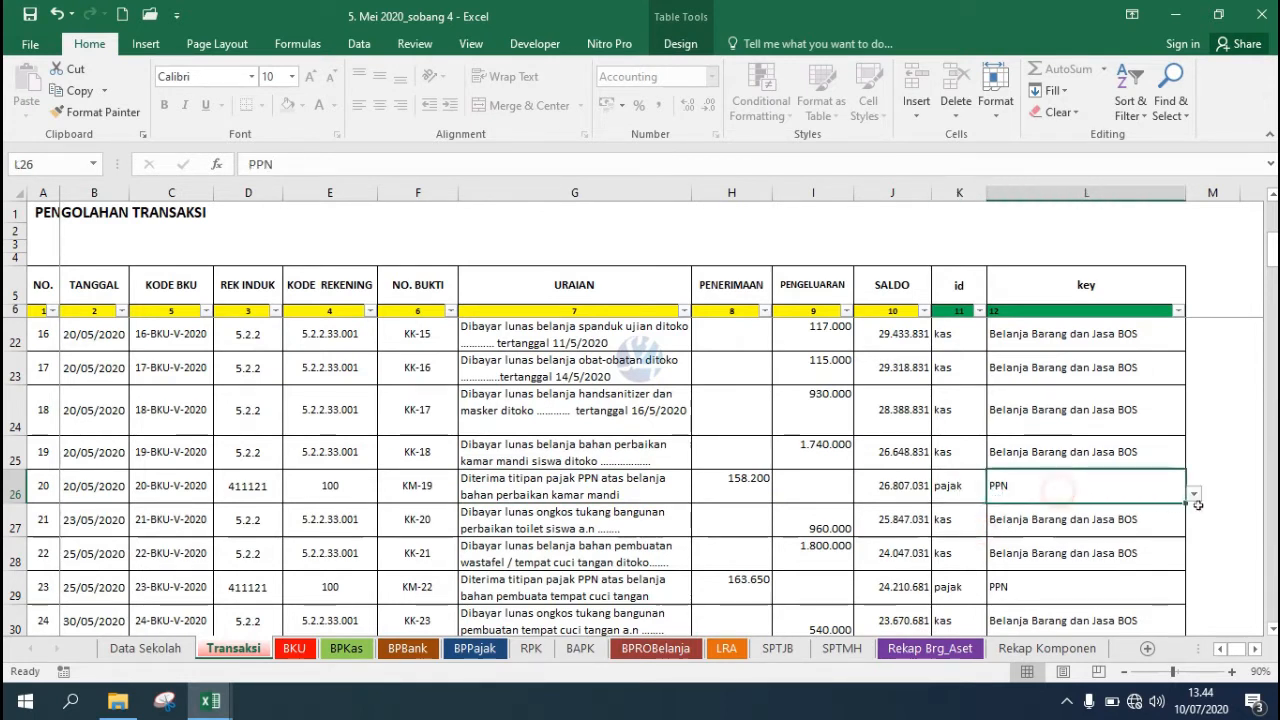
{"action": "left_click", "coordinate": [1195, 494]}
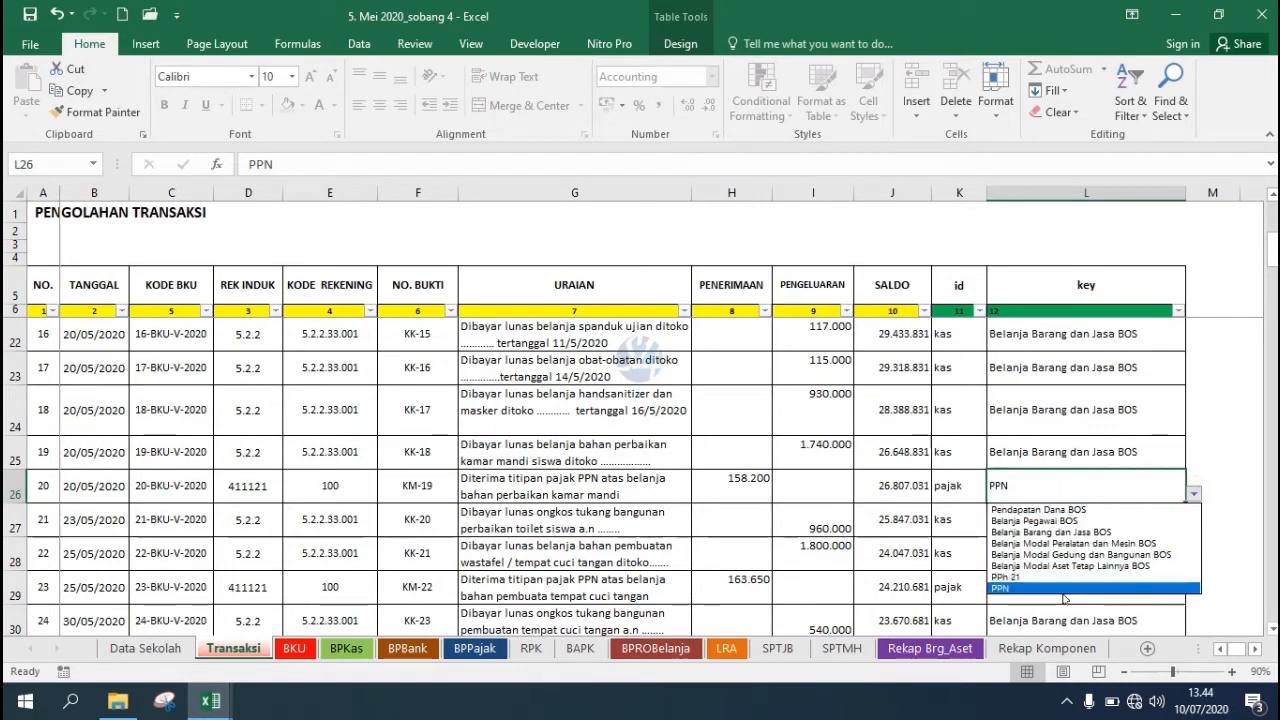
{"action": "left_click", "coordinate": [1027, 588]}
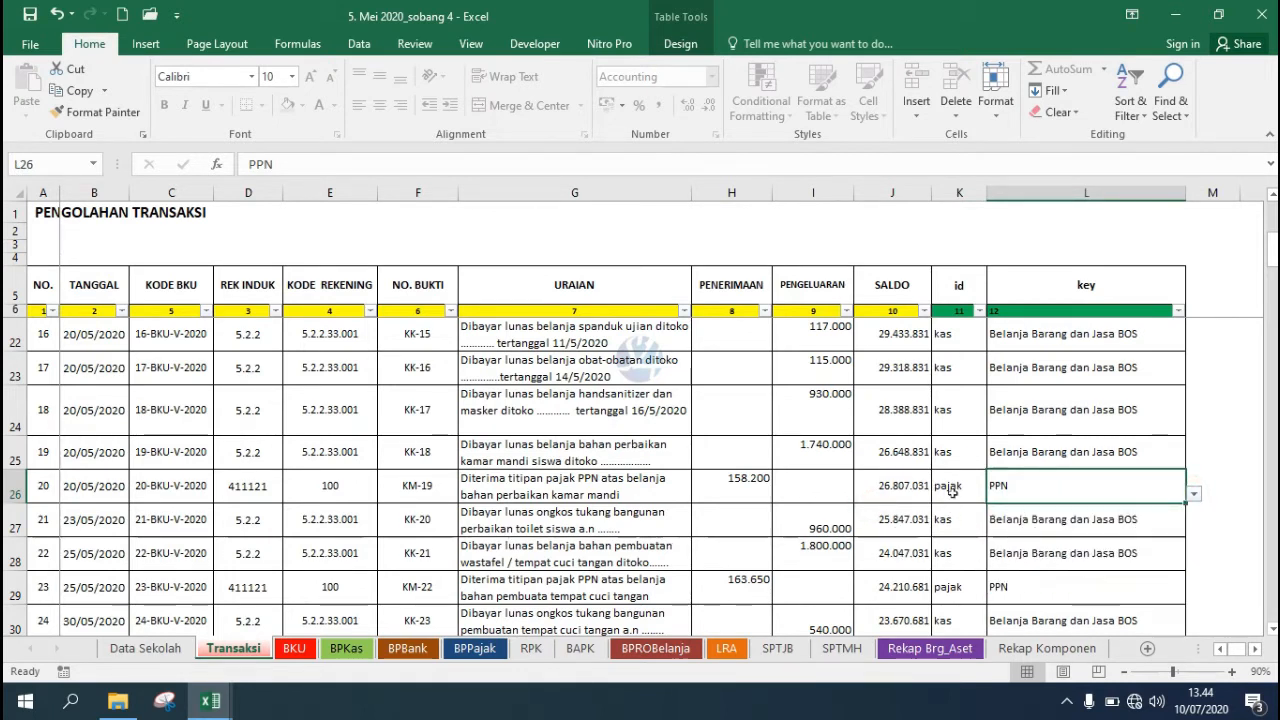
Check the receipt amount and id of the PPN deposit row for the tempat cuci tangan materials.
{"action": "key", "text": "Left"}
{"action": "left_click", "coordinate": [745, 580]}
{"action": "left_click", "coordinate": [950, 588]}
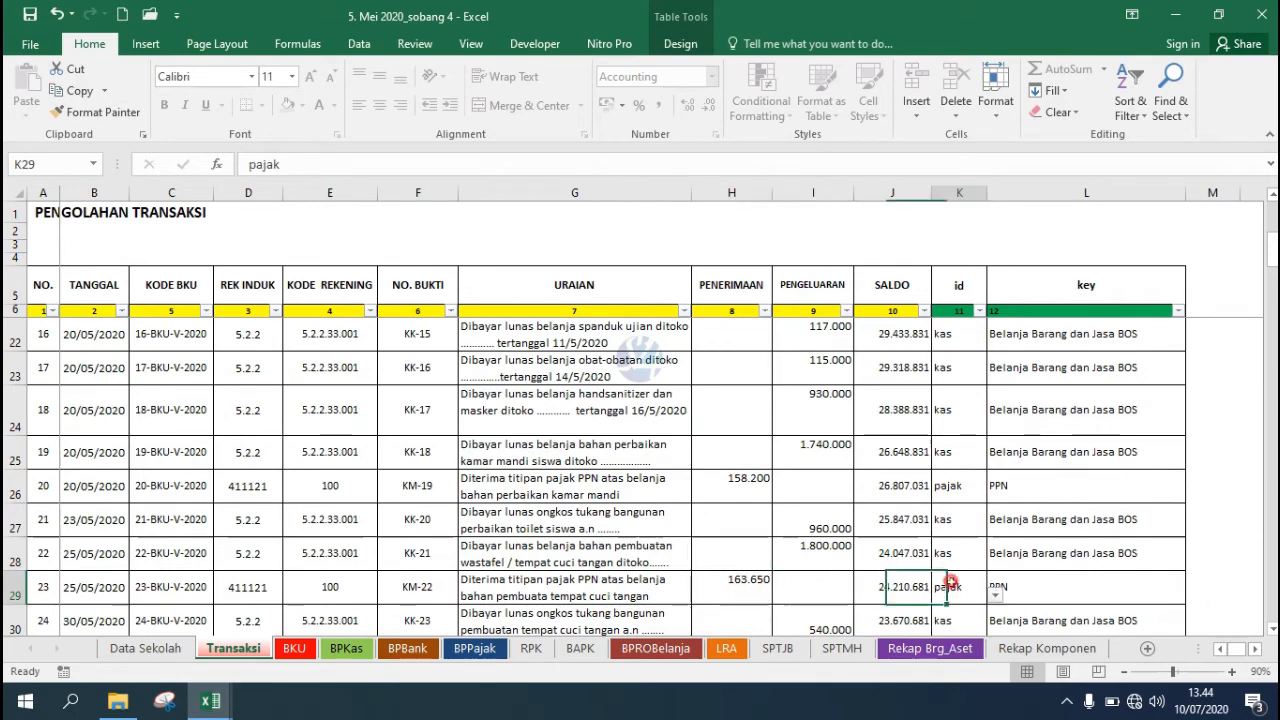
Set the key of the honor guru tidak tetap payment in row 31 to Belanja Pegawai BOS.
{"action": "scroll", "coordinate": [640, 480], "scroll_direction": "down", "scroll_amount": 2}
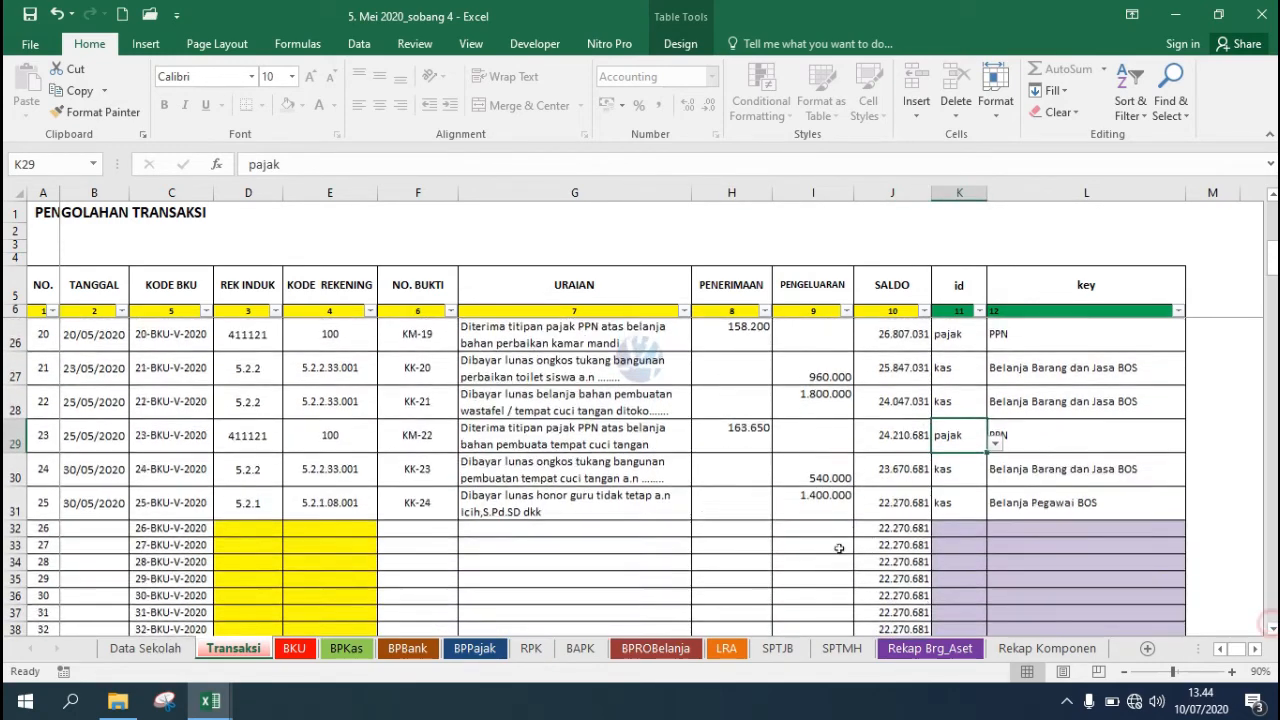
{"action": "left_click", "coordinate": [636, 499]}
{"action": "left_click", "coordinate": [965, 502]}
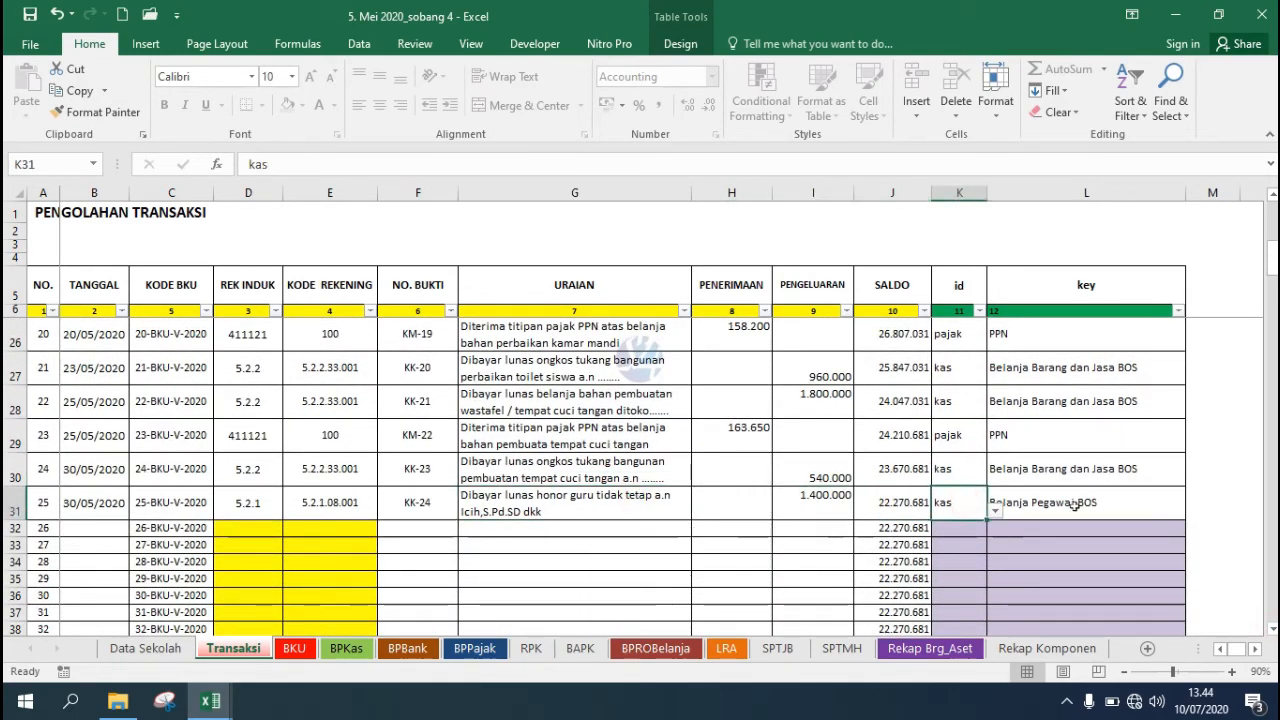
{"action": "left_click", "coordinate": [1078, 505]}
{"action": "left_click", "coordinate": [1193, 513]}
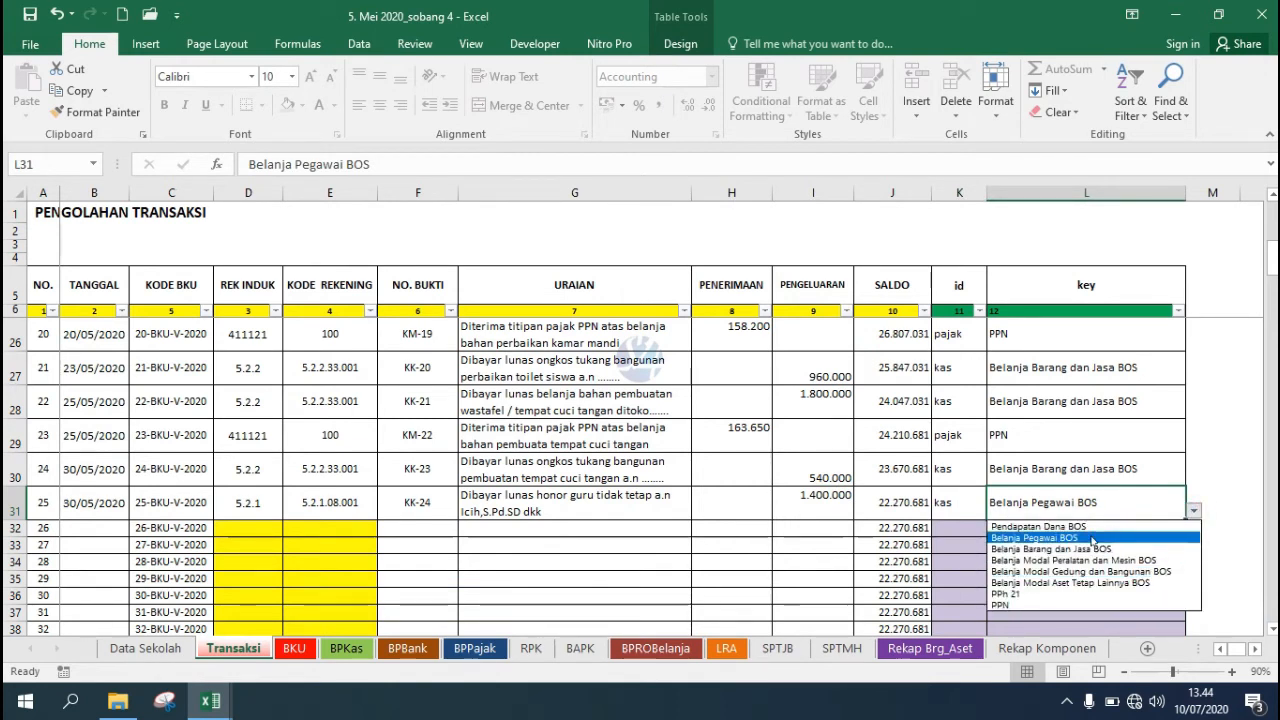
{"action": "left_click", "coordinate": [1091, 537]}
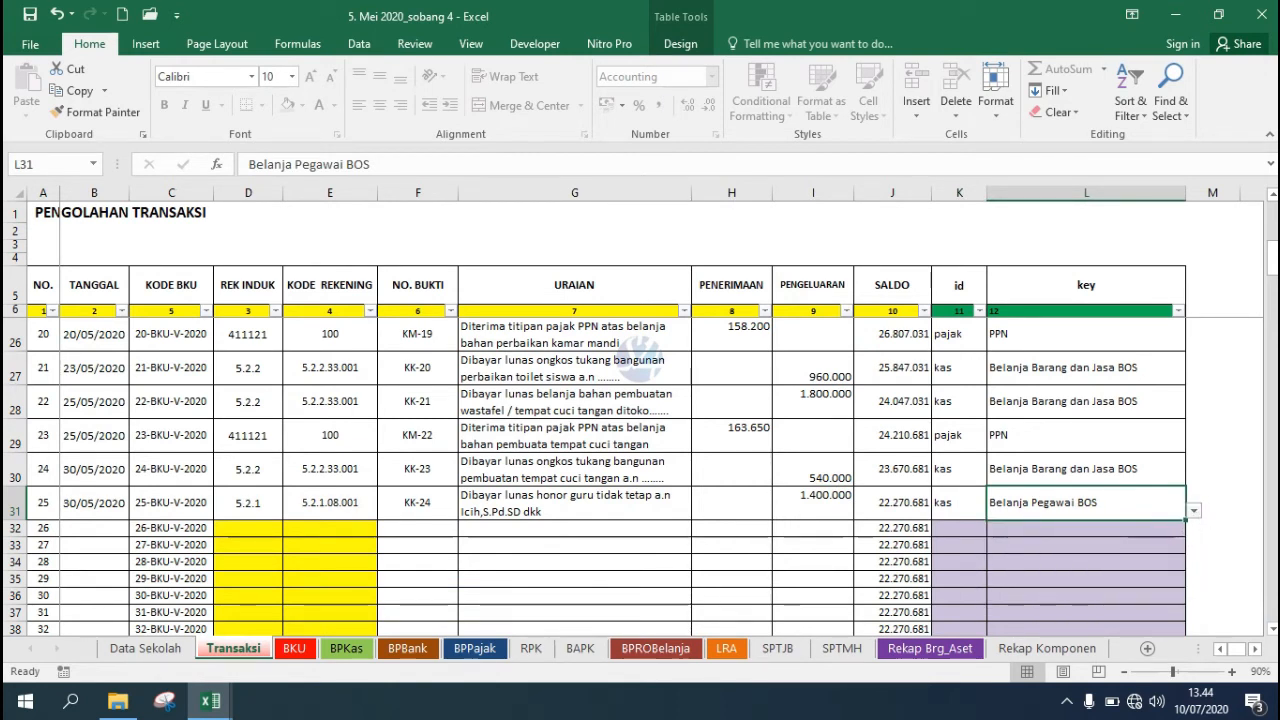
Examine the id and available key options of the transport row 11 and the key of the electricity row 12.
{"action": "scroll", "coordinate": [1210, 454], "scroll_direction": "up", "scroll_amount": 6}
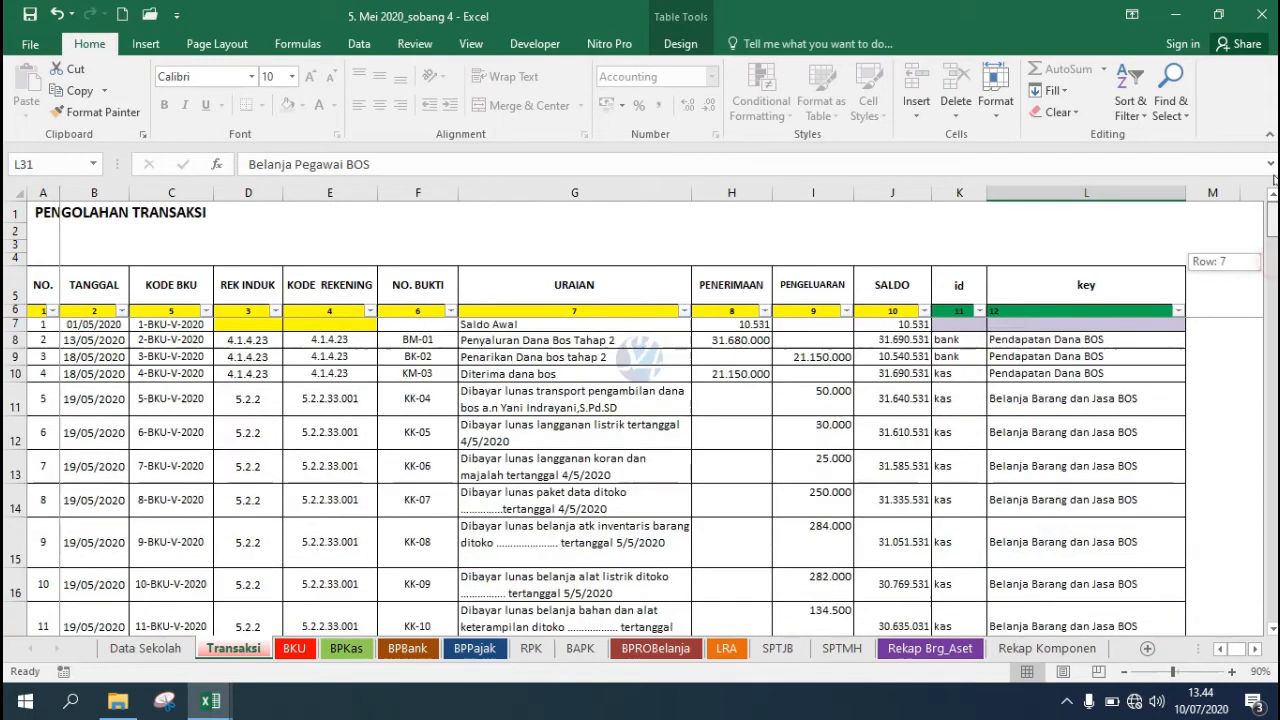
{"action": "left_click", "coordinate": [1128, 400]}
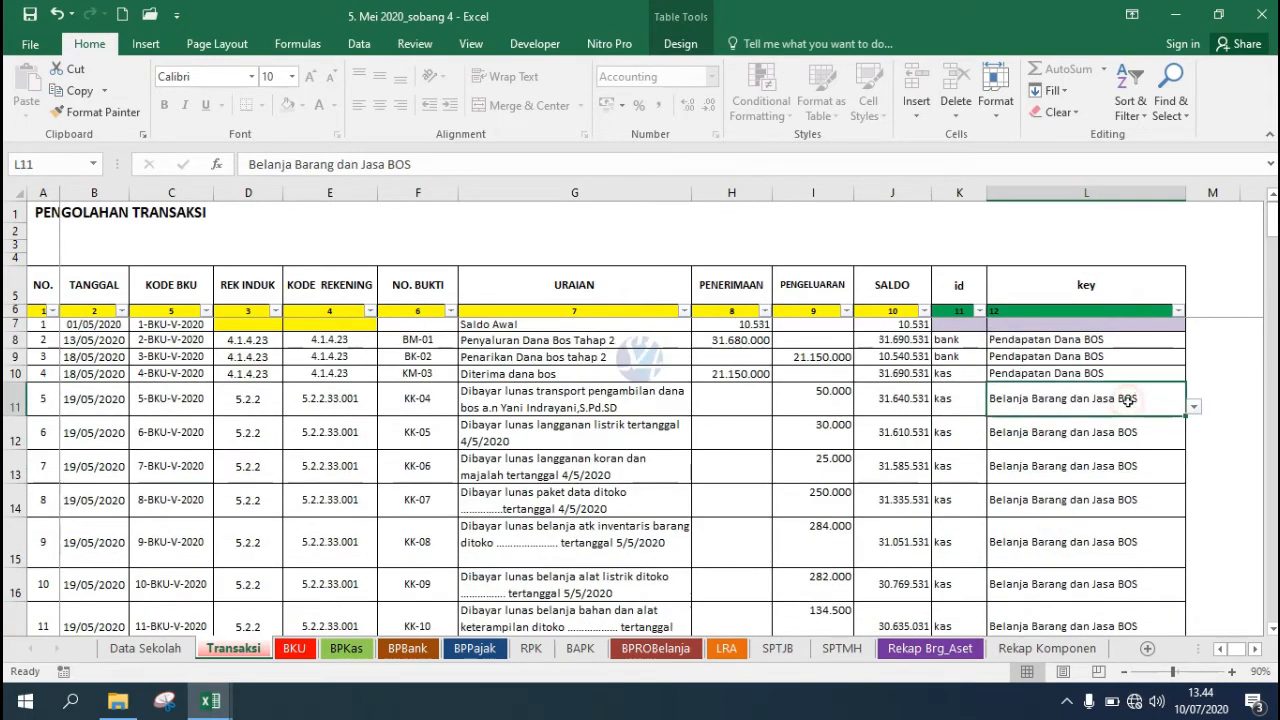
{"action": "left_click", "coordinate": [1194, 407]}
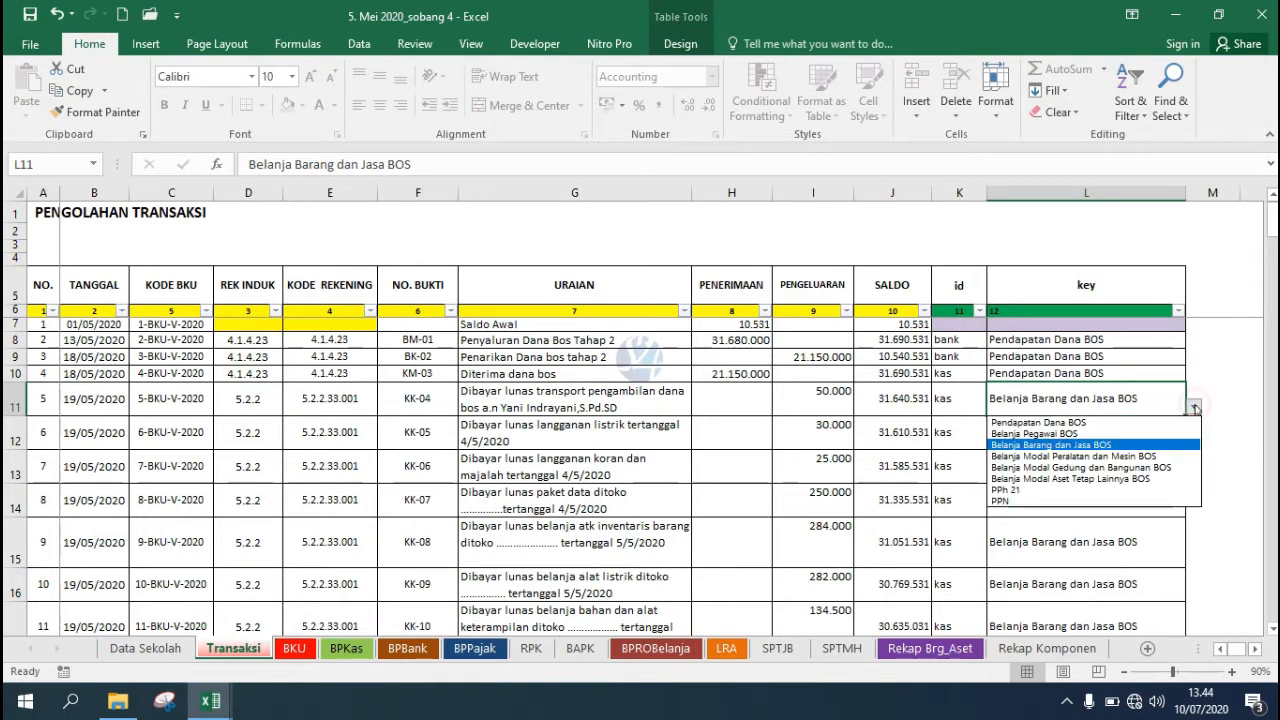
{"action": "left_click", "coordinate": [966, 400]}
{"action": "left_click", "coordinate": [966, 400]}
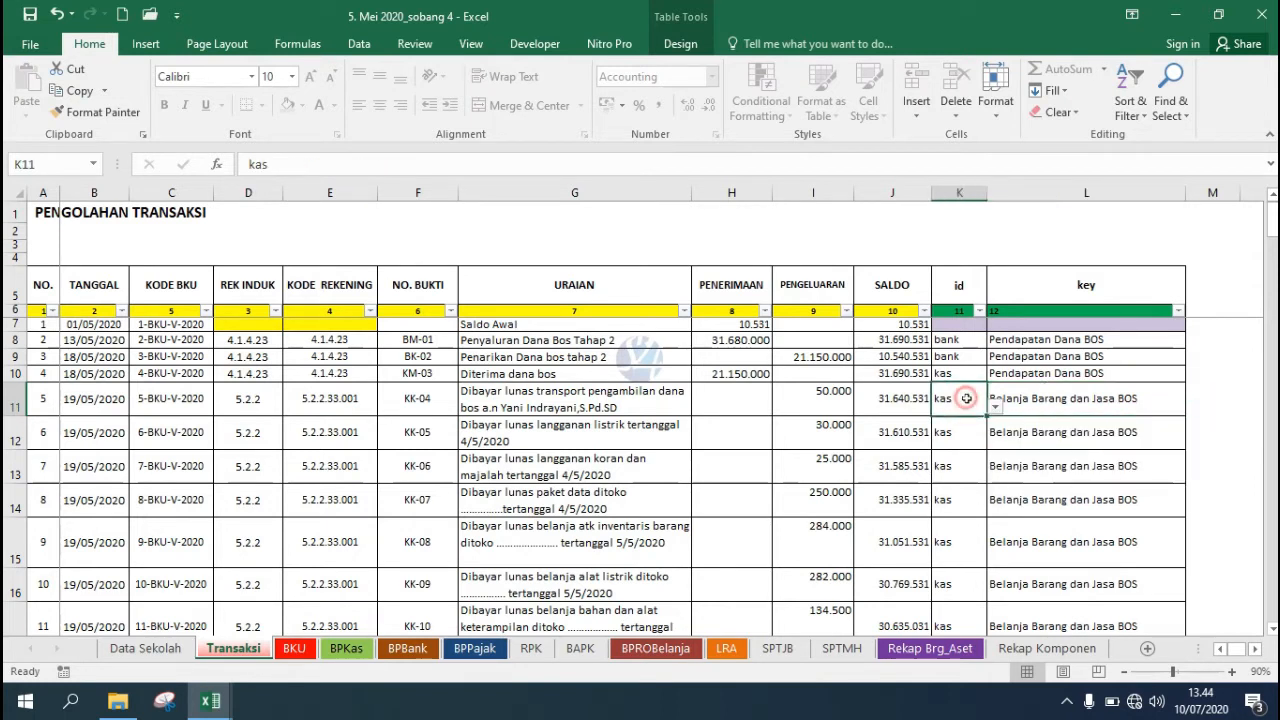
{"action": "left_click", "coordinate": [1040, 432]}
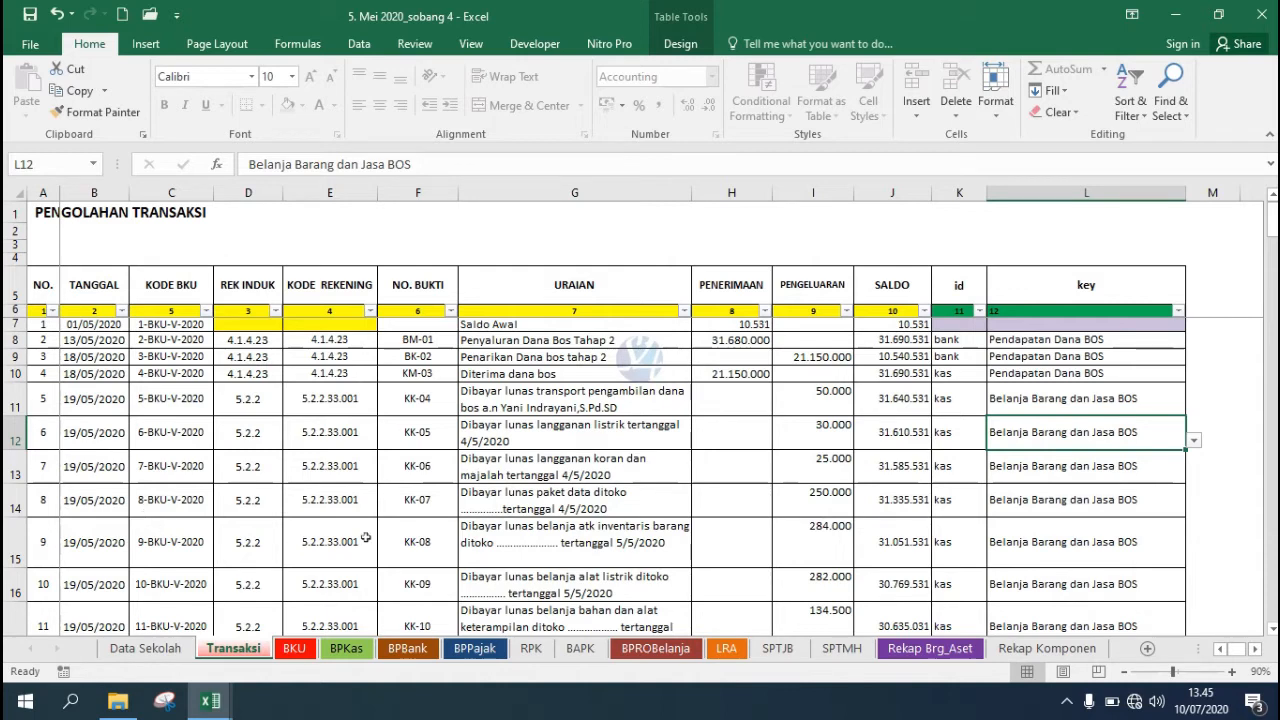
Look over the transaction table on the BKU sheet and return to the Transaksi sheet.
{"action": "left_click", "coordinate": [295, 646]}
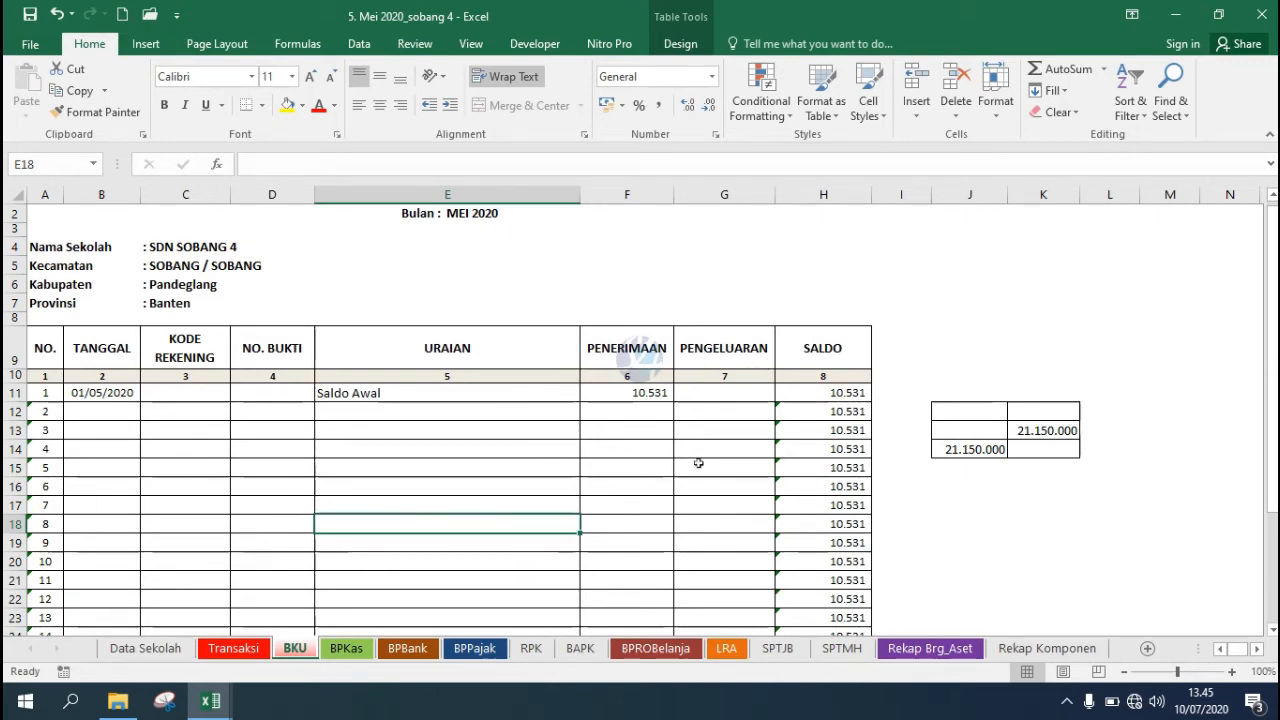
{"action": "left_click", "coordinate": [244, 650]}
{"action": "left_click", "coordinate": [417, 499]}
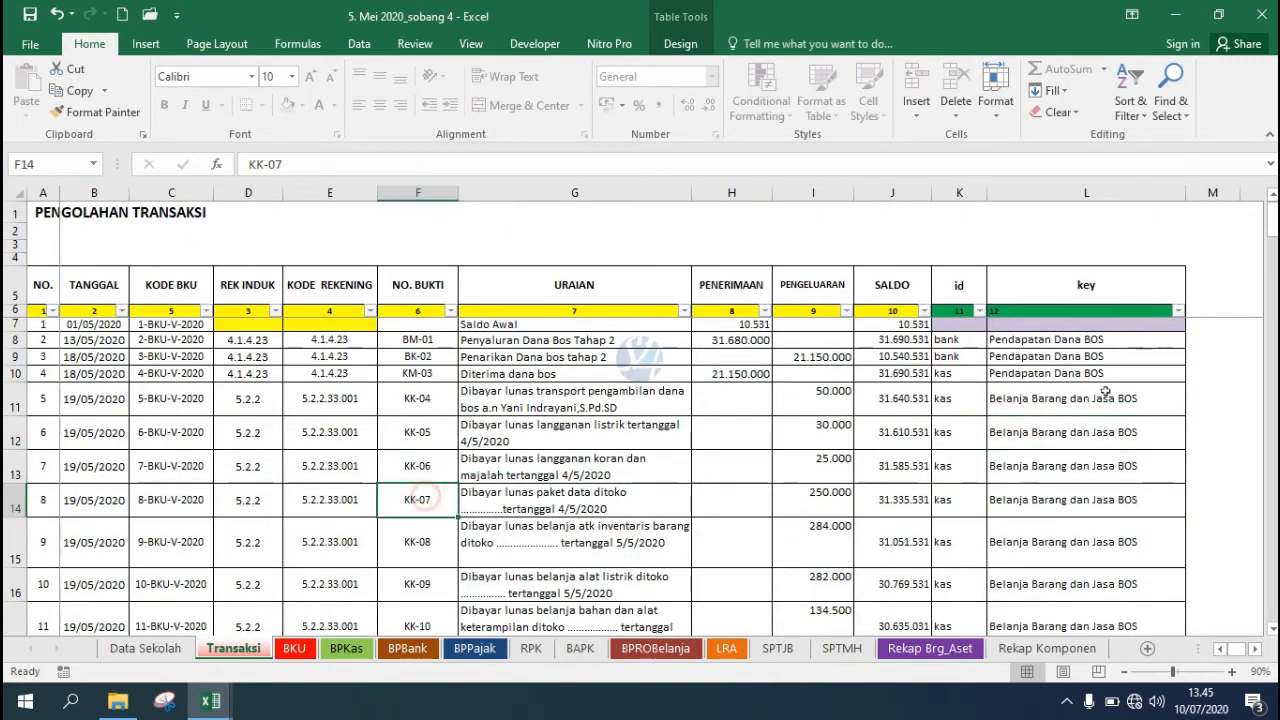
{"action": "left_click_drag", "start_coordinate": [1272, 222], "coordinate": [1272, 222]}
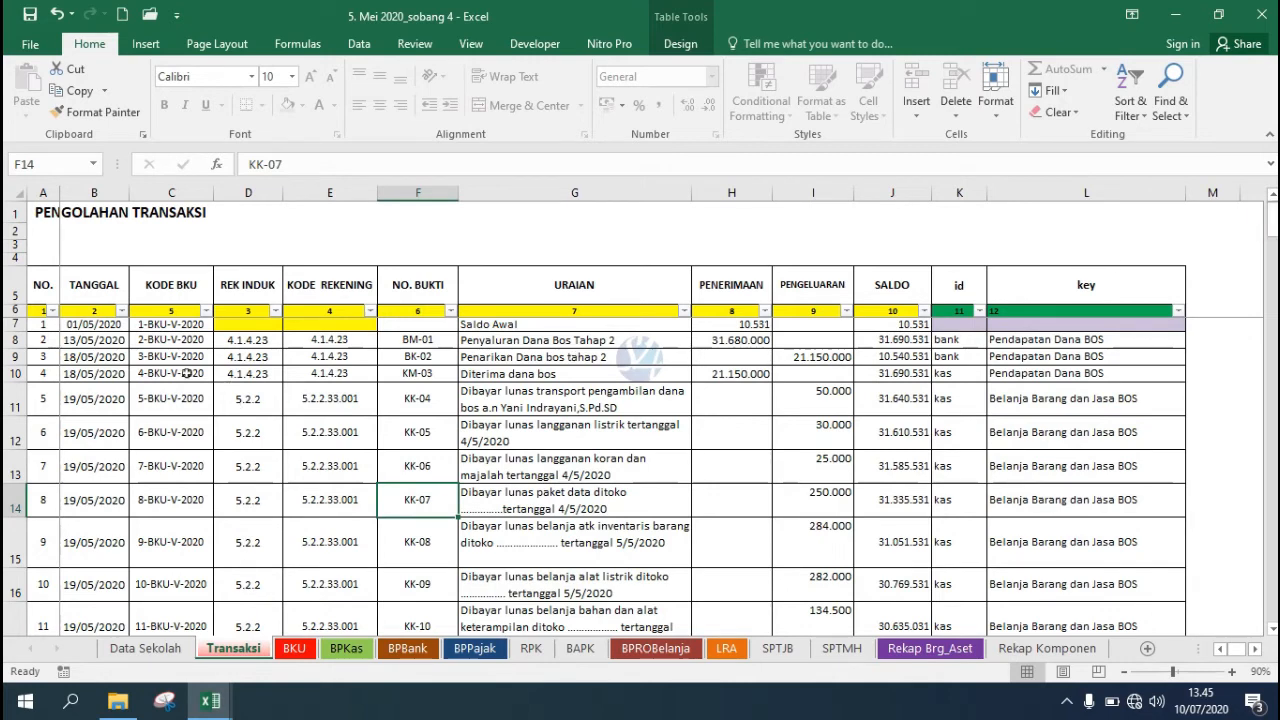
Try to paste the KODE REKENING through PENGELUARAN entries of transactions 2 to 25 as values into BKU from B12, and undo the paste.
{"action": "left_click", "coordinate": [117, 342]}
{"action": "key", "text": "ctrl+shift+Down"}
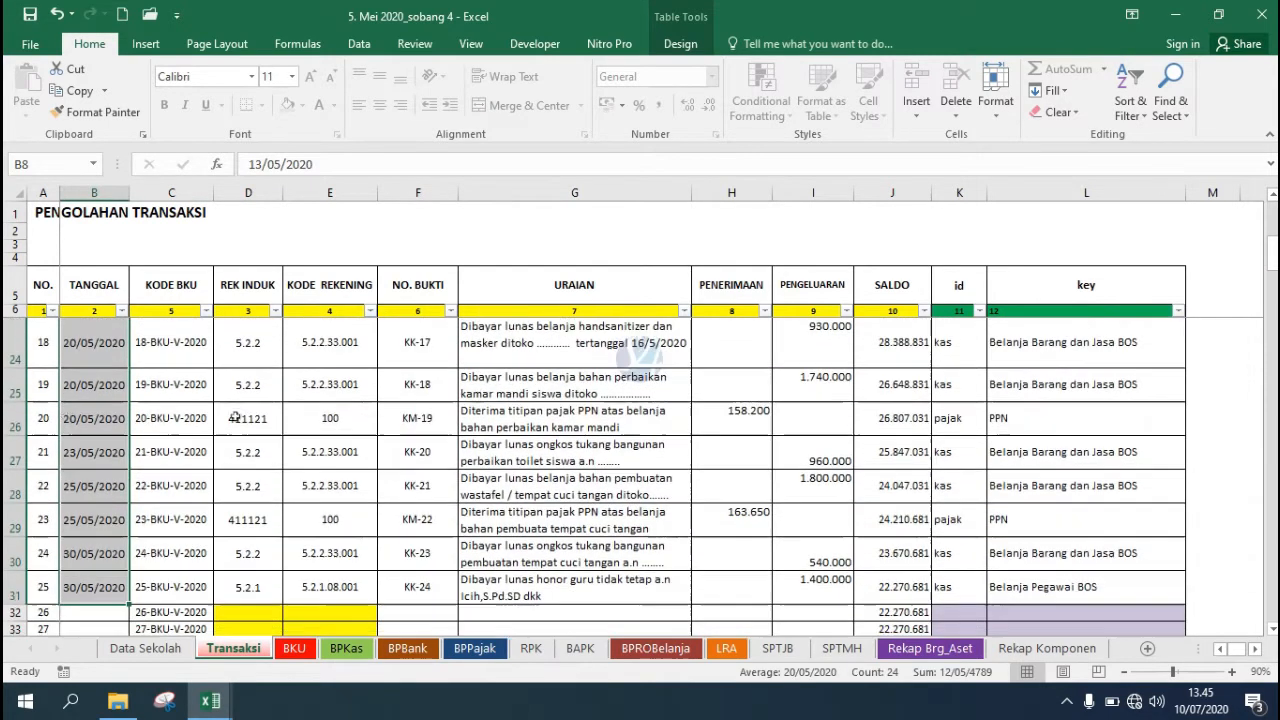
{"action": "scroll", "coordinate": [470, 303], "scroll_direction": "up", "scroll_amount": 6}
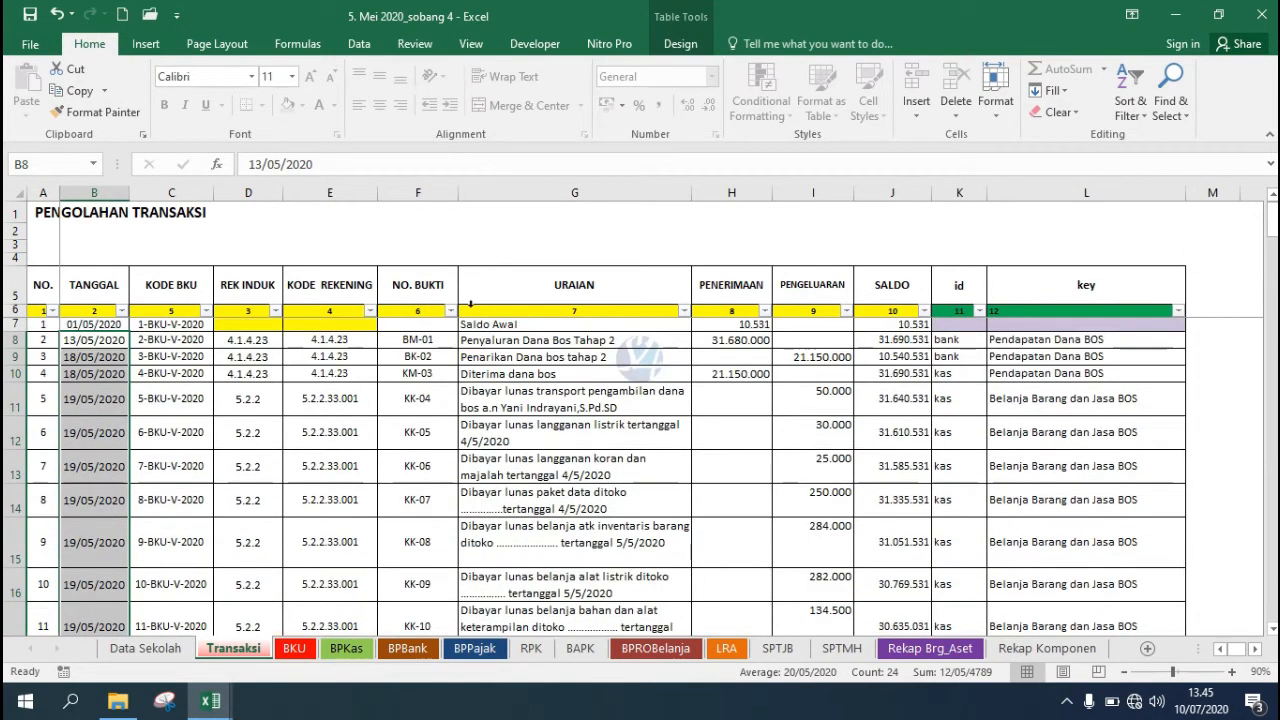
{"action": "left_click_drag", "start_coordinate": [357, 341], "coordinate": [806, 446]}
{"action": "key", "text": "ctrl+c"}
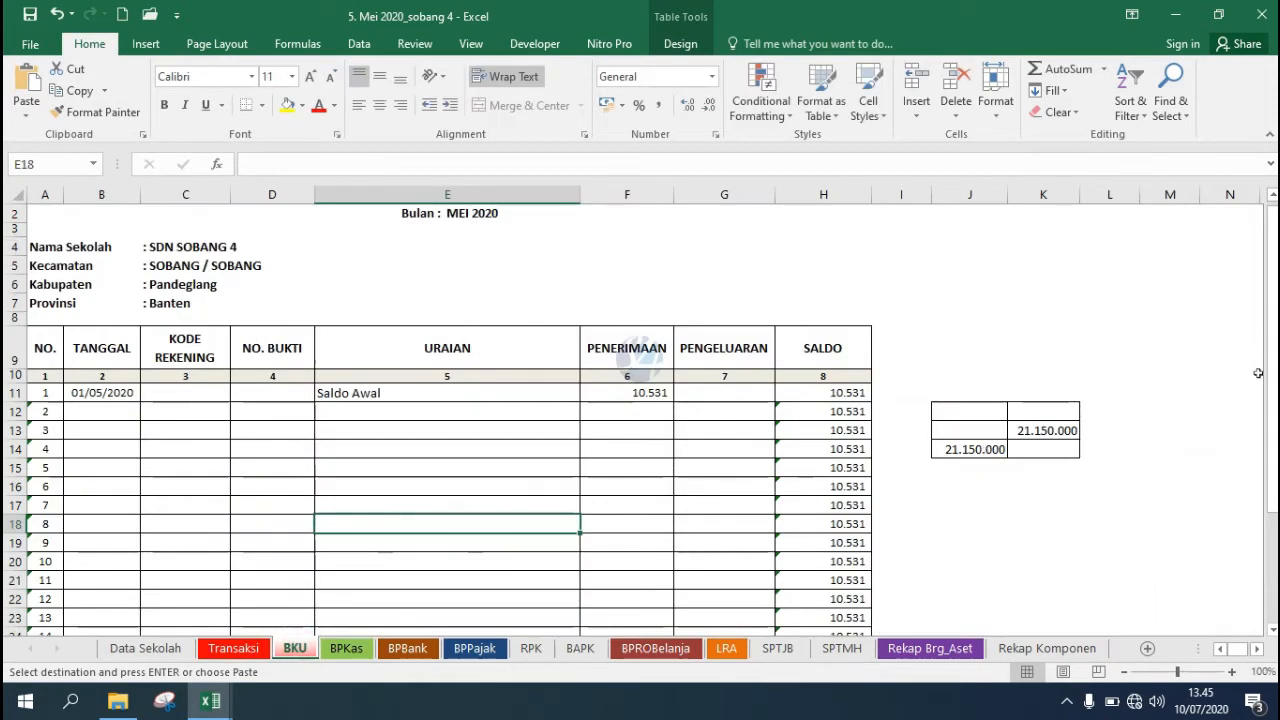
{"action": "left_click_drag", "start_coordinate": [1272, 320], "coordinate": [1272, 290]}
{"action": "left_click", "coordinate": [112, 435]}
{"action": "right_click", "coordinate": [112, 435]}
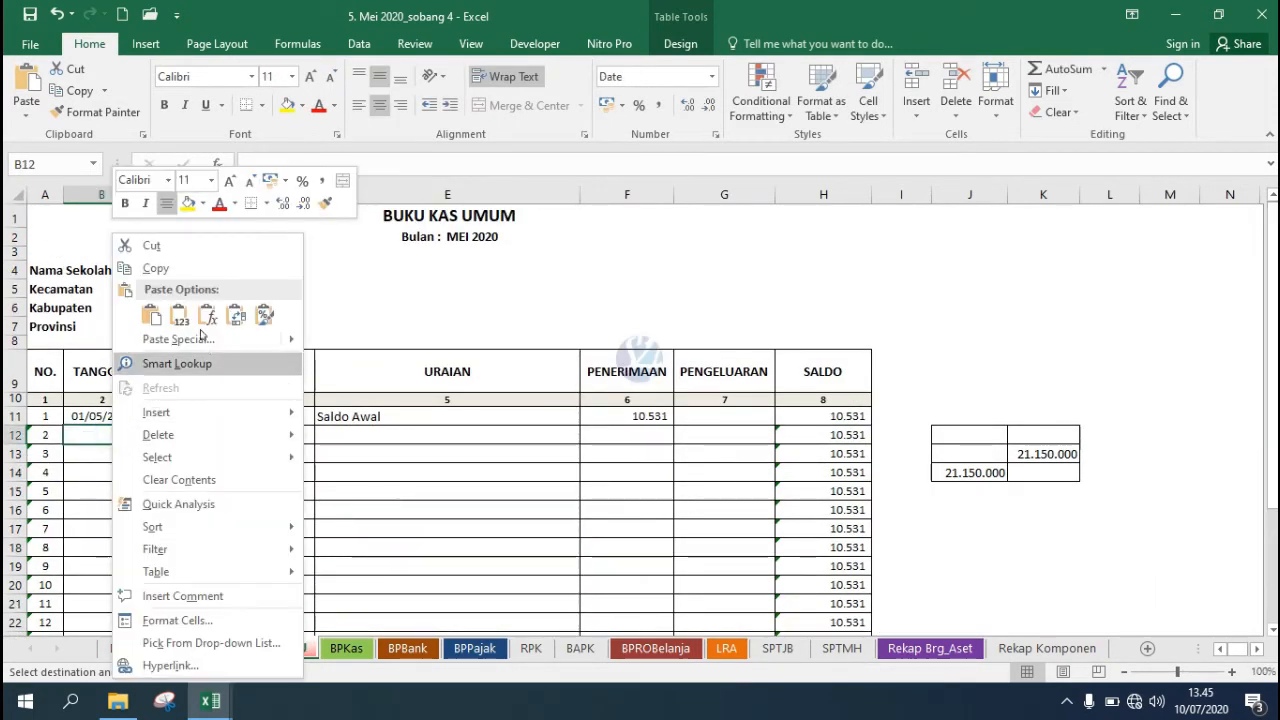
{"action": "left_click", "coordinate": [179, 317]}
{"action": "key", "text": "ctrl+z"}
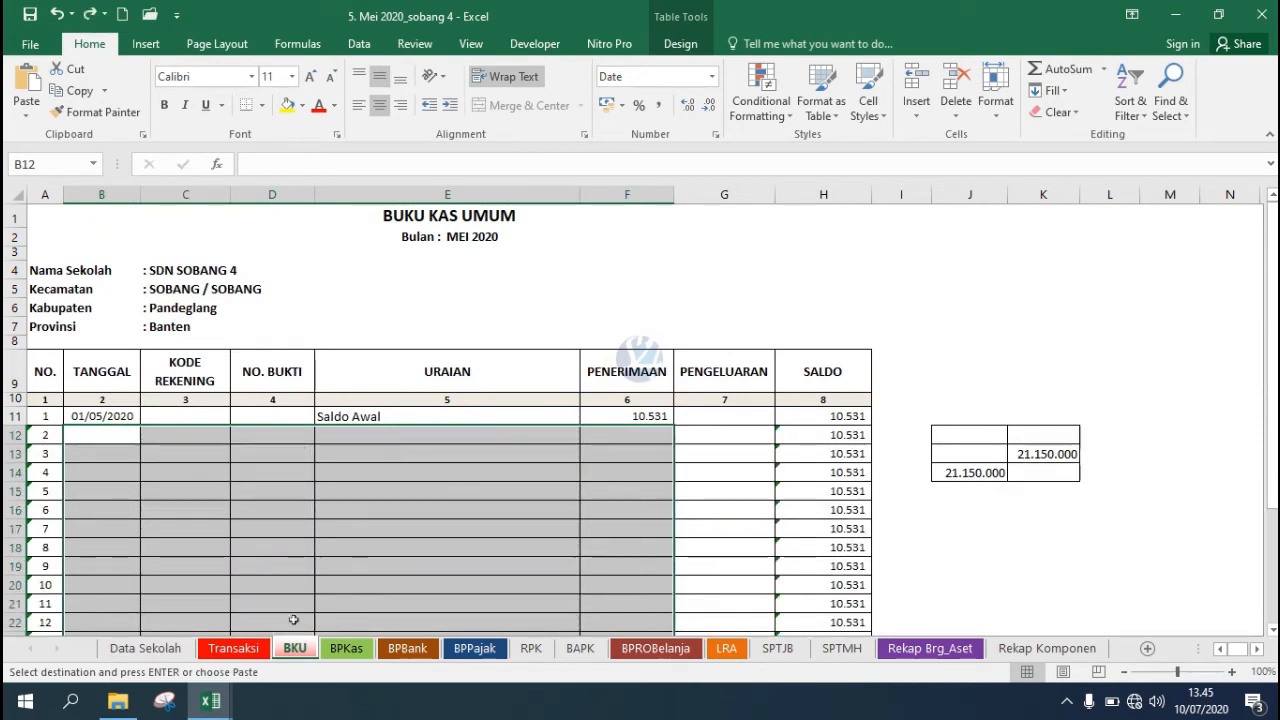
Copy TANGGAL and KODE REKENING through PENGELUARAN of transactions 2 to 25 from Transaksi and paste them as values into BKU at B12.
{"action": "left_click", "coordinate": [235, 650]}
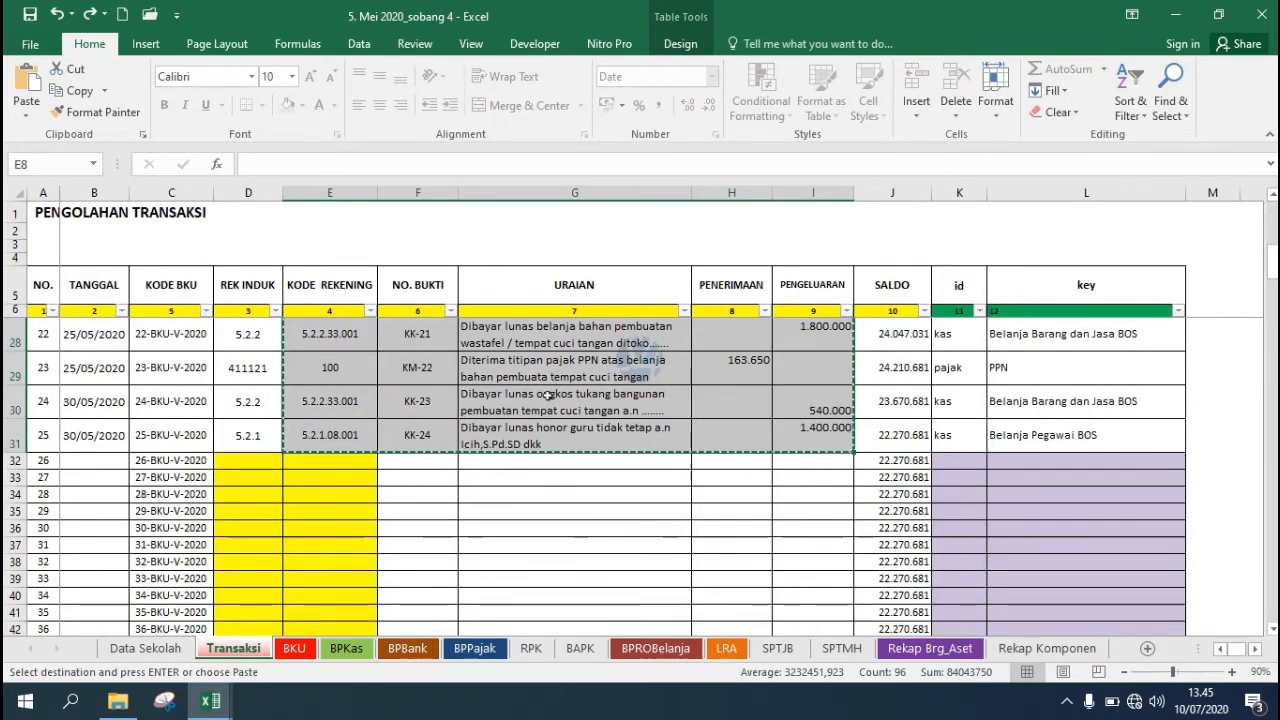
{"action": "left_click_drag", "start_coordinate": [1271, 272], "coordinate": [1269, 222]}
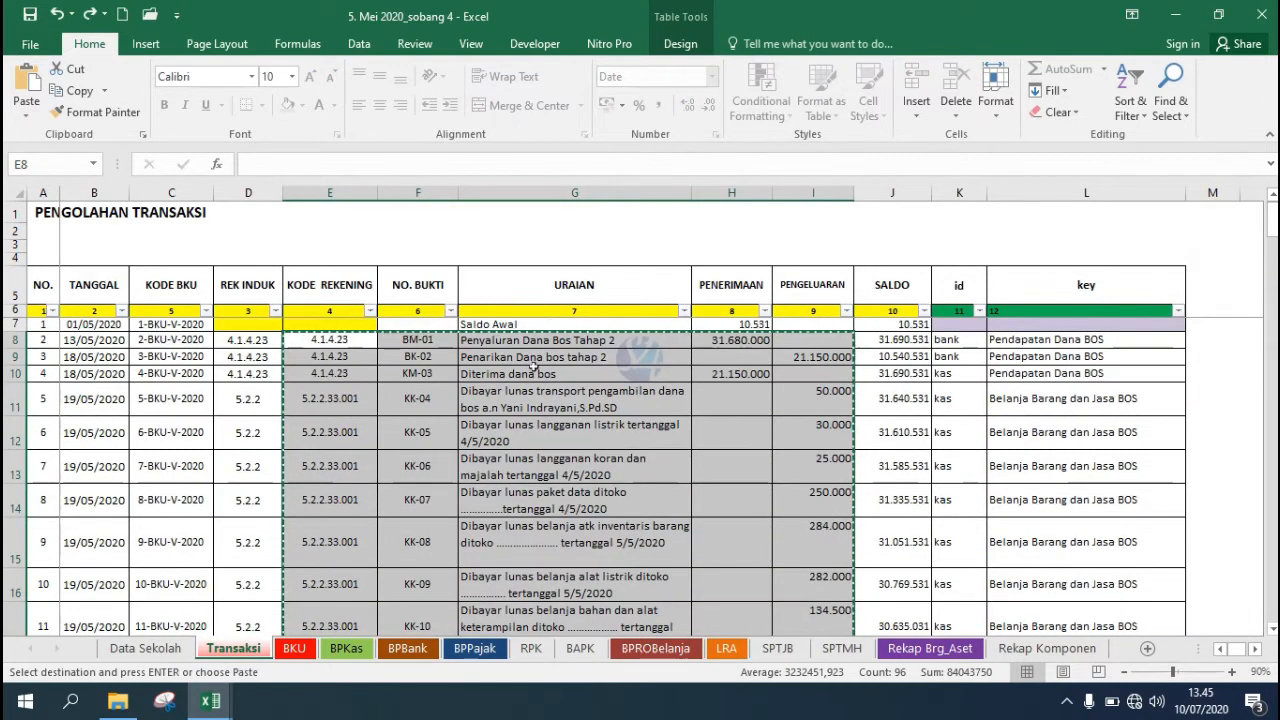
{"action": "left_click", "coordinate": [418, 398]}
{"action": "left_click", "coordinate": [118, 340]}
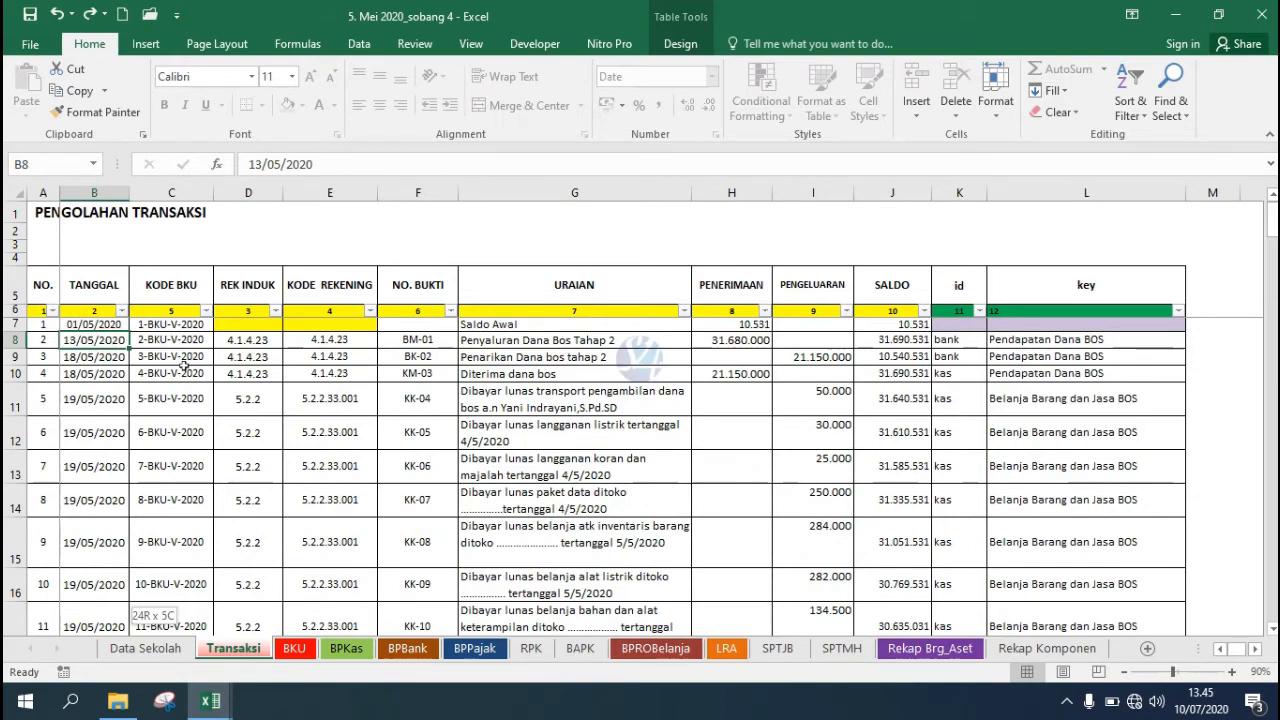
{"action": "key", "text": "ctrl+shift+Down"}
{"action": "left_click_drag", "start_coordinate": [1271, 262], "coordinate": [1269, 222]}
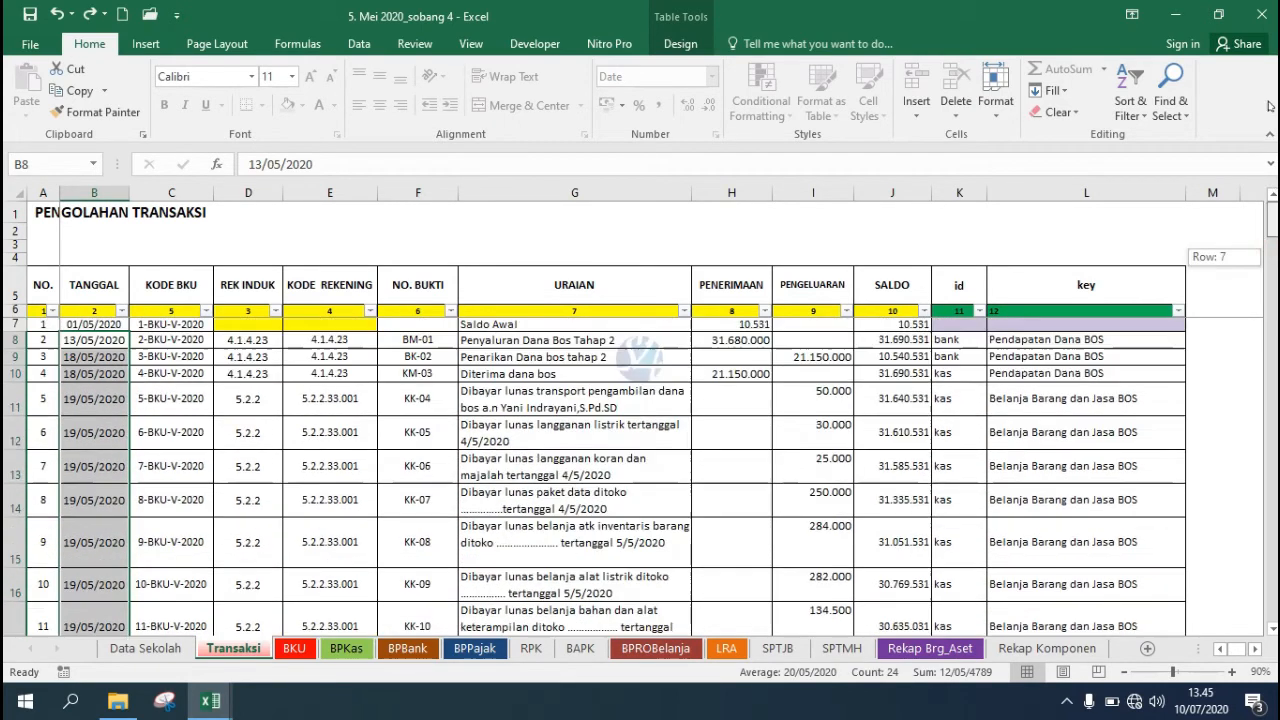
{"action": "left_click_drag", "start_coordinate": [351, 341], "coordinate": [784, 468]}
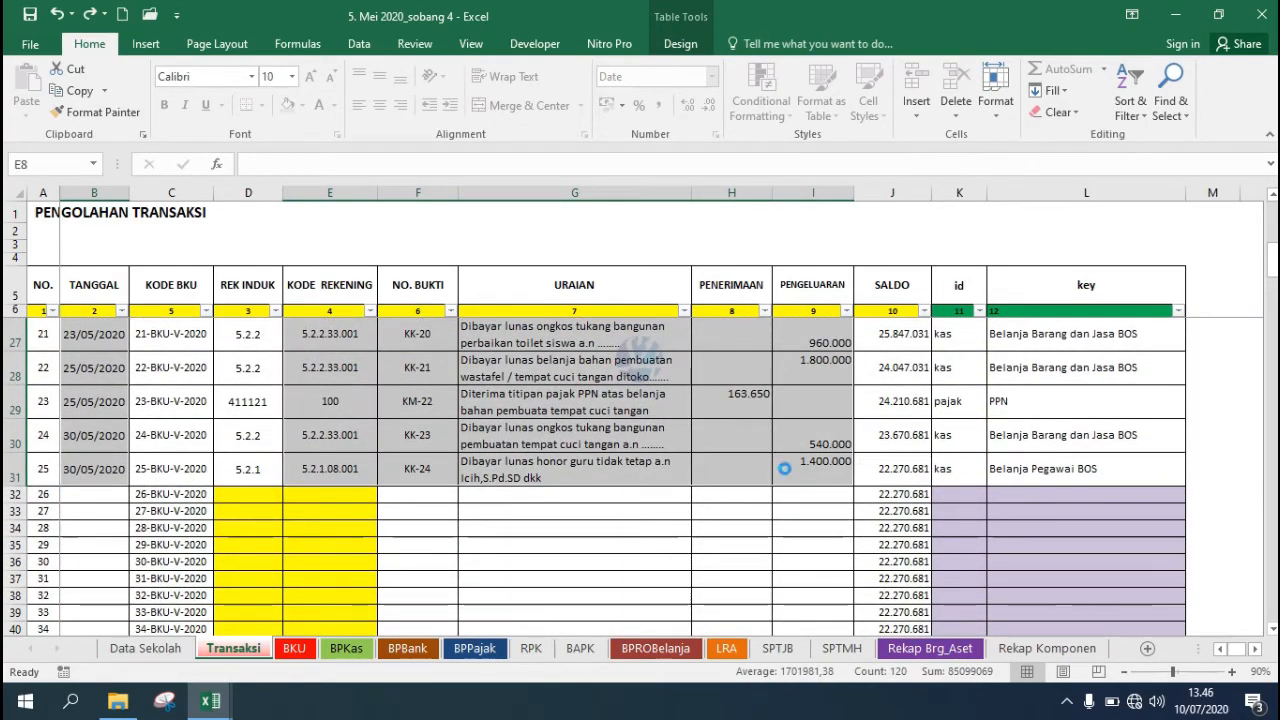
{"action": "key", "text": "ctrl+c"}
{"action": "left_click", "coordinate": [294, 648]}
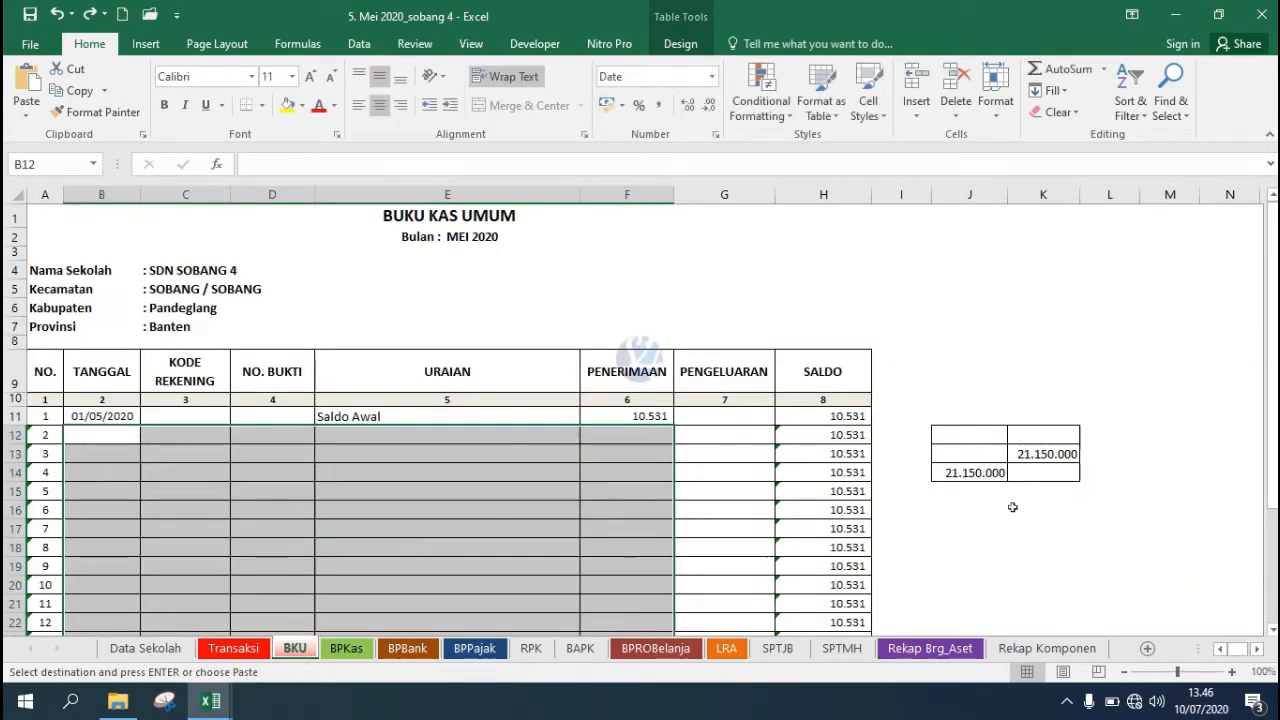
{"action": "left_click", "coordinate": [128, 440]}
{"action": "right_click", "coordinate": [115, 437]}
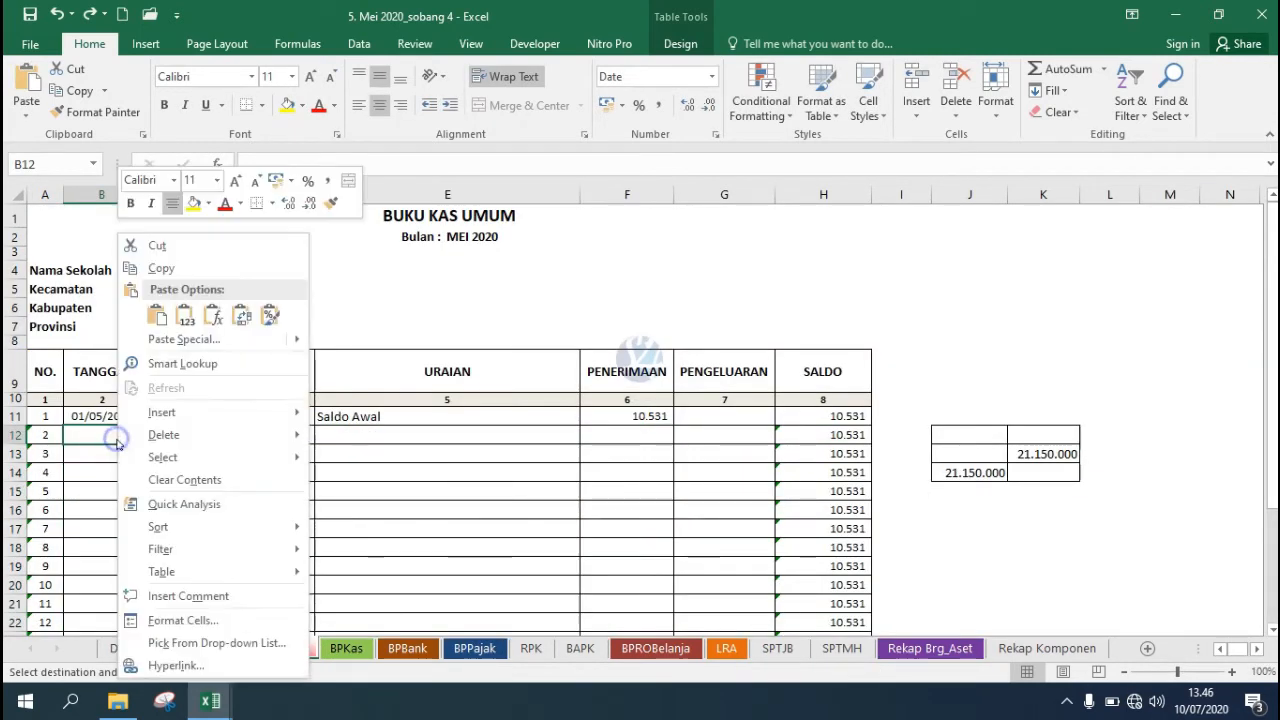
{"action": "left_click", "coordinate": [187, 316]}
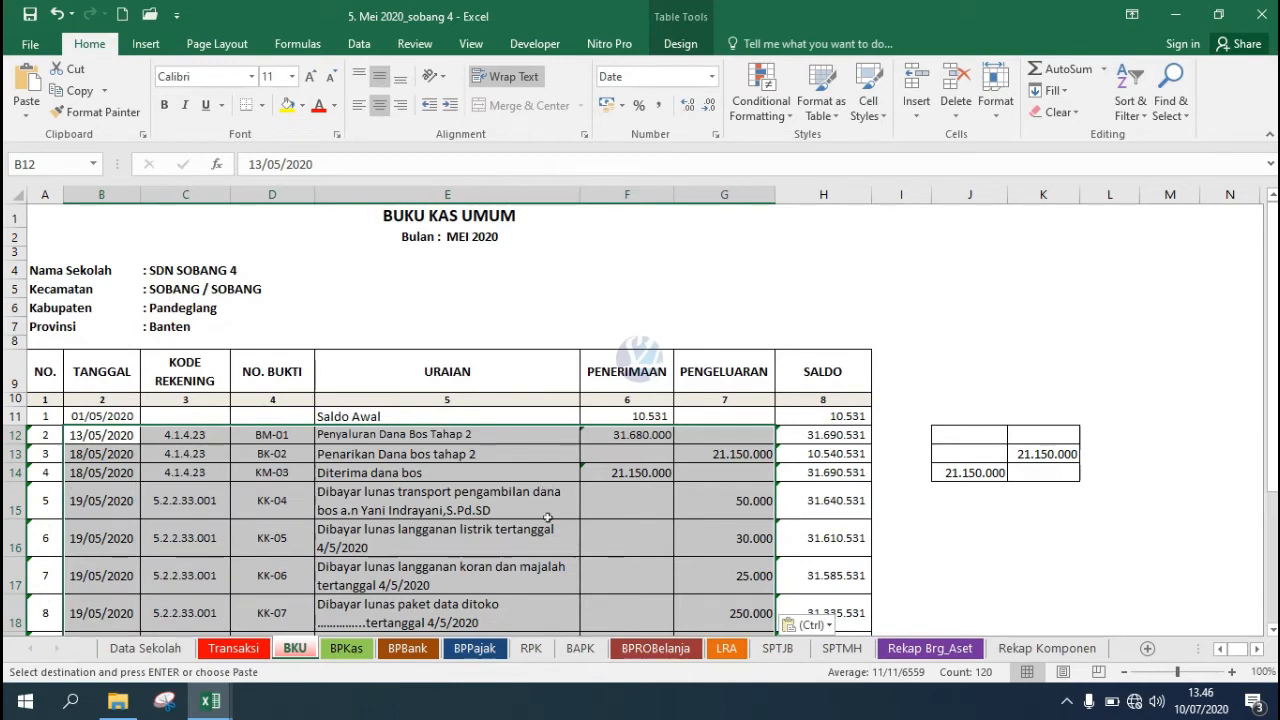
Clear the Saldo Tunai, Saldo Bank and Saldo Pajak amounts in D93:D95 below the BKU table.
{"action": "left_click_drag", "start_coordinate": [1272, 290], "coordinate": [1272, 320]}
{"action": "left_click", "coordinate": [1018, 381]}
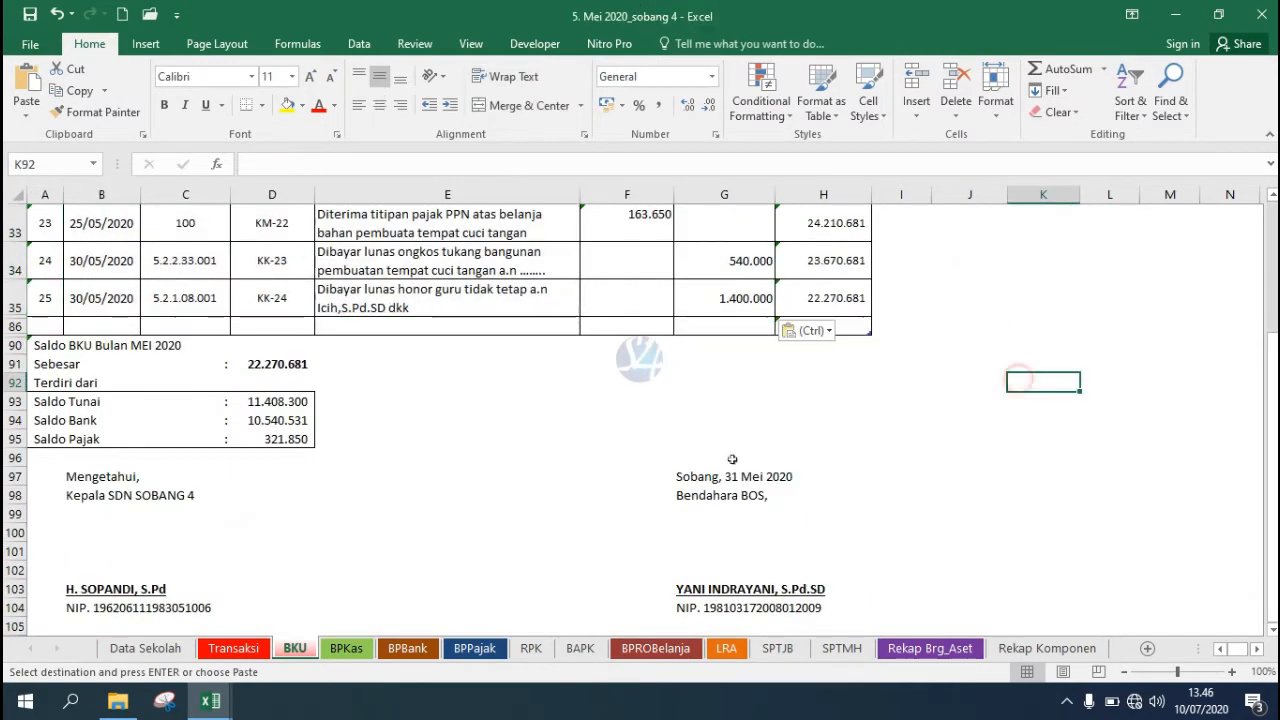
{"action": "left_click_drag", "start_coordinate": [285, 401], "coordinate": [284, 439]}
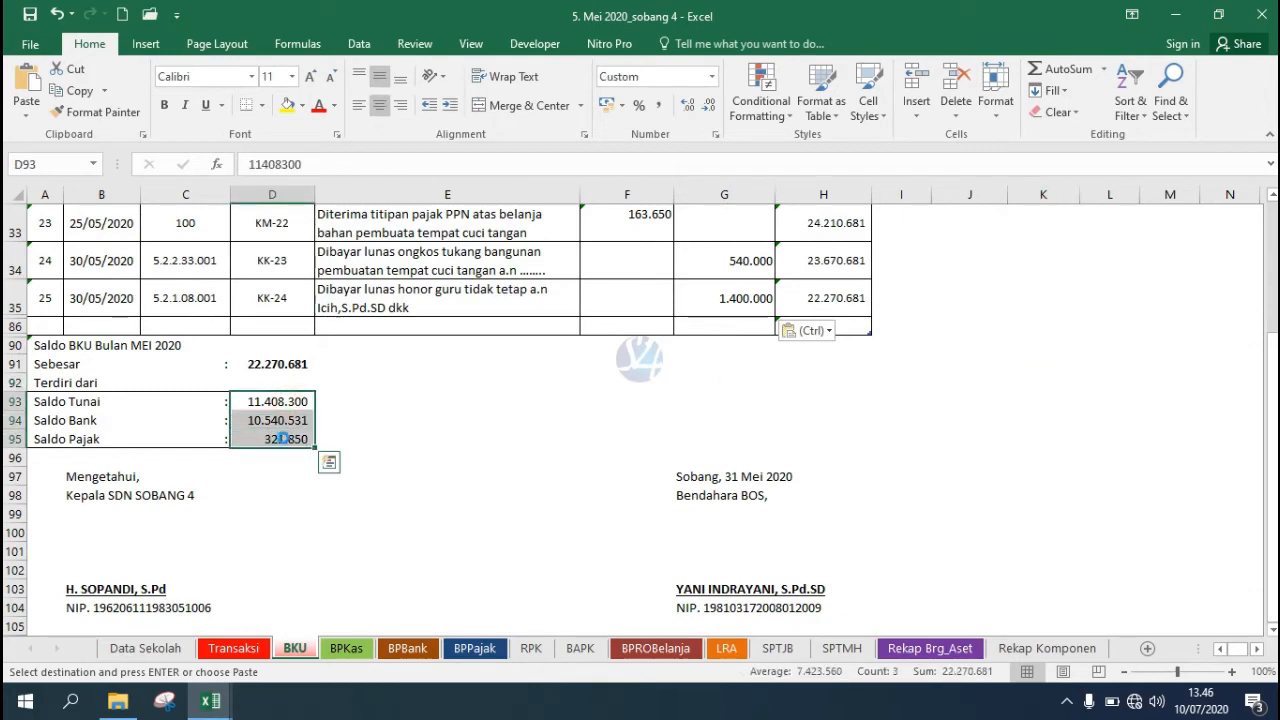
{"action": "key", "text": "Delete"}
{"action": "left_click", "coordinate": [591, 440]}
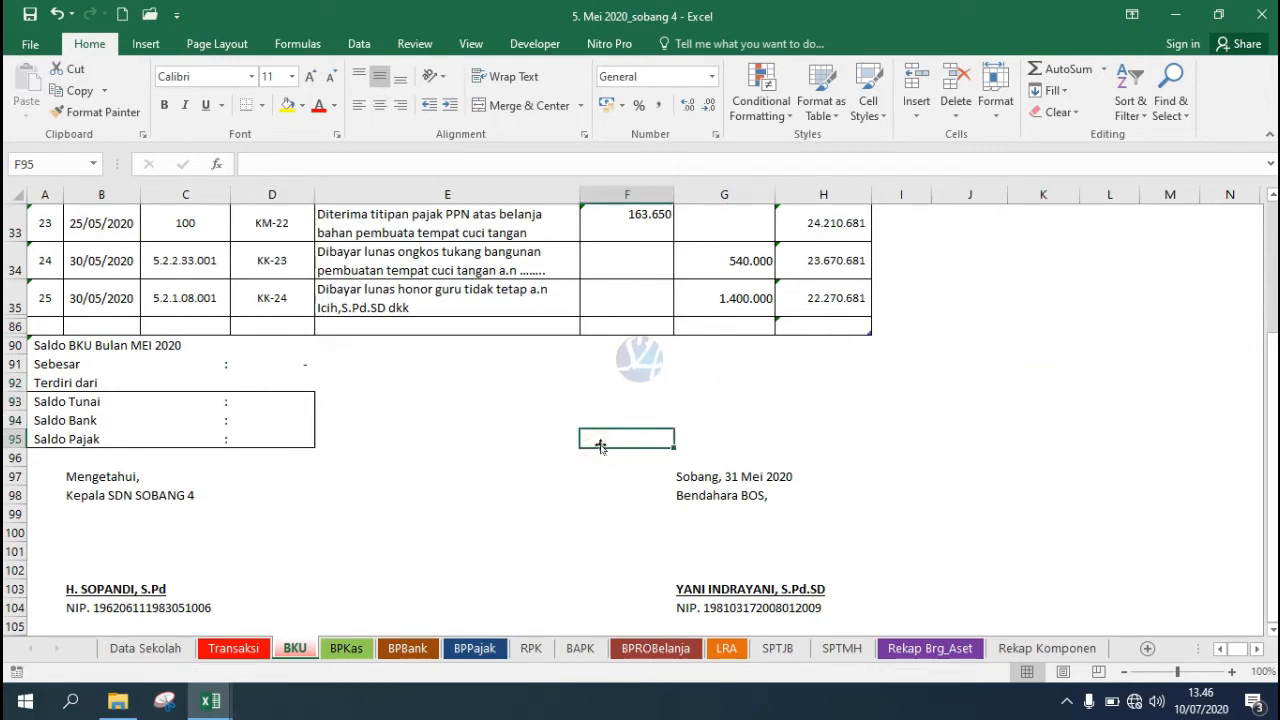
{"action": "left_click", "coordinate": [730, 401]}
{"action": "scroll", "coordinate": [1274, 425], "scroll_direction": "up", "scroll_amount": 10}
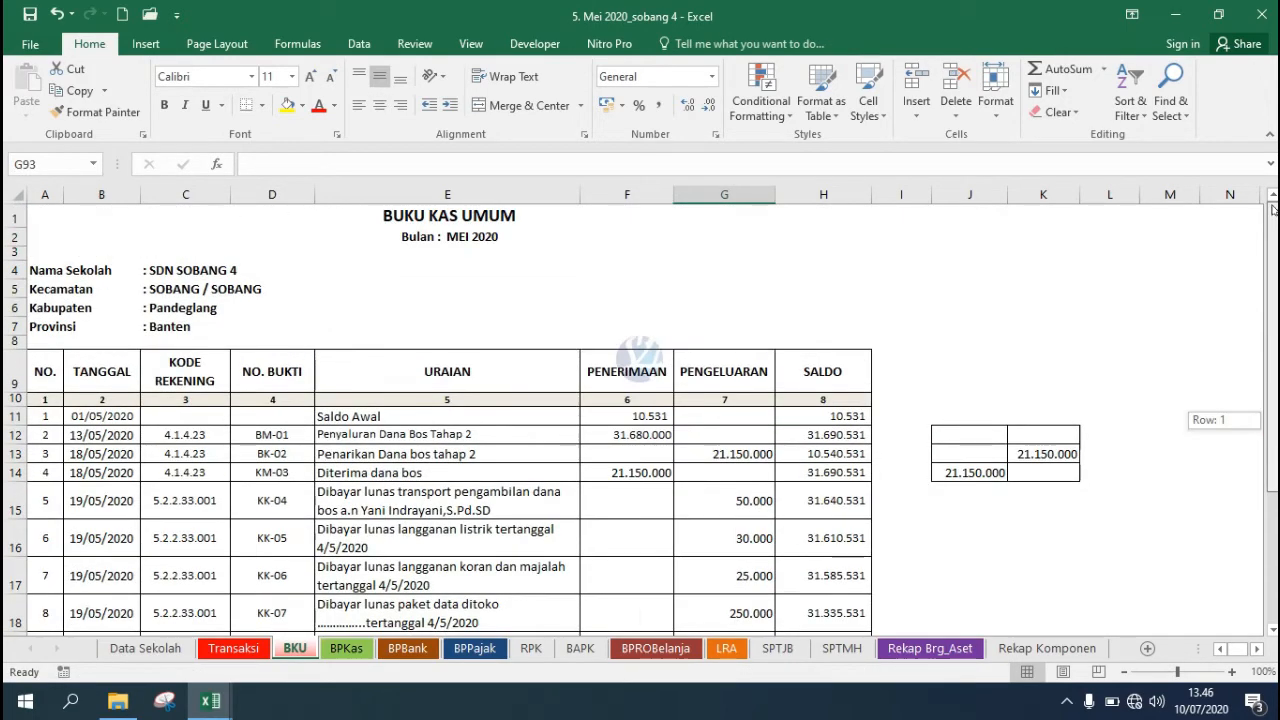
Clear the leftover amounts in J12:K14 beside the BKU table.
{"action": "left_click_drag", "start_coordinate": [975, 435], "coordinate": [1056, 482]}
{"action": "key", "text": "Delete"}
{"action": "left_click_drag", "start_coordinate": [1276, 420], "coordinate": [1275, 546]}
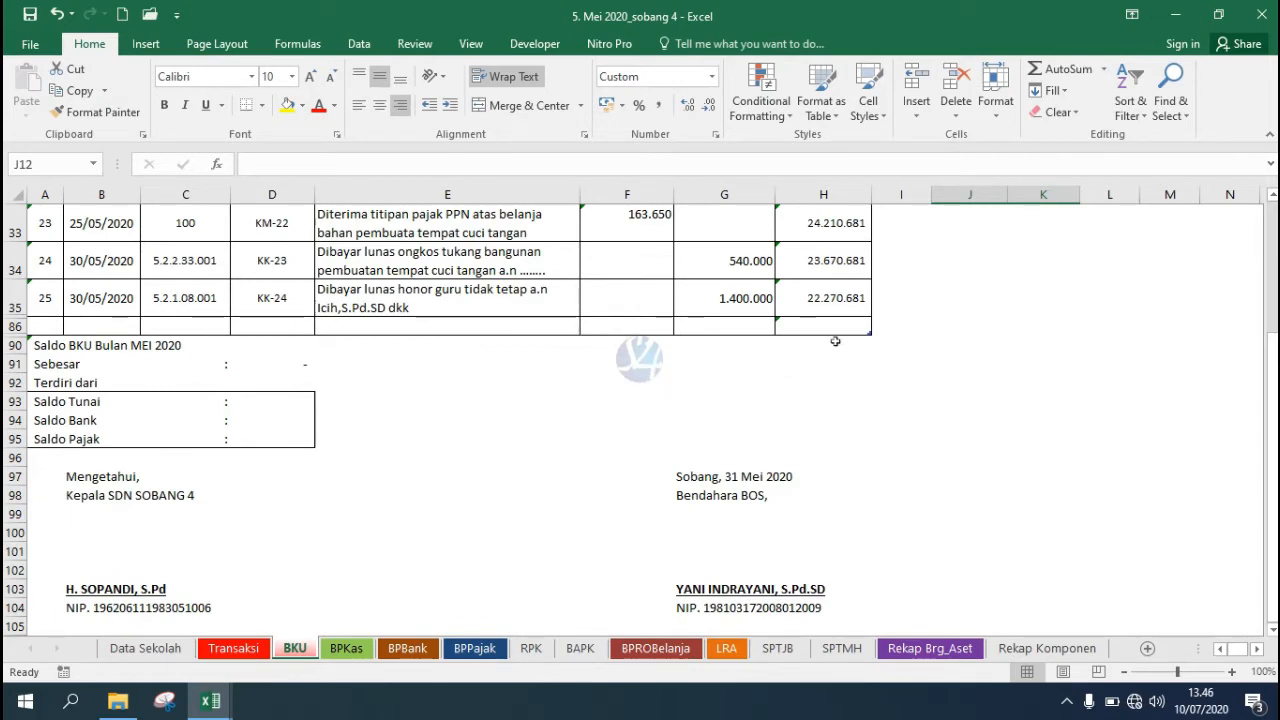
{"action": "left_click_drag", "start_coordinate": [1273, 447], "coordinate": [1273, 443]}
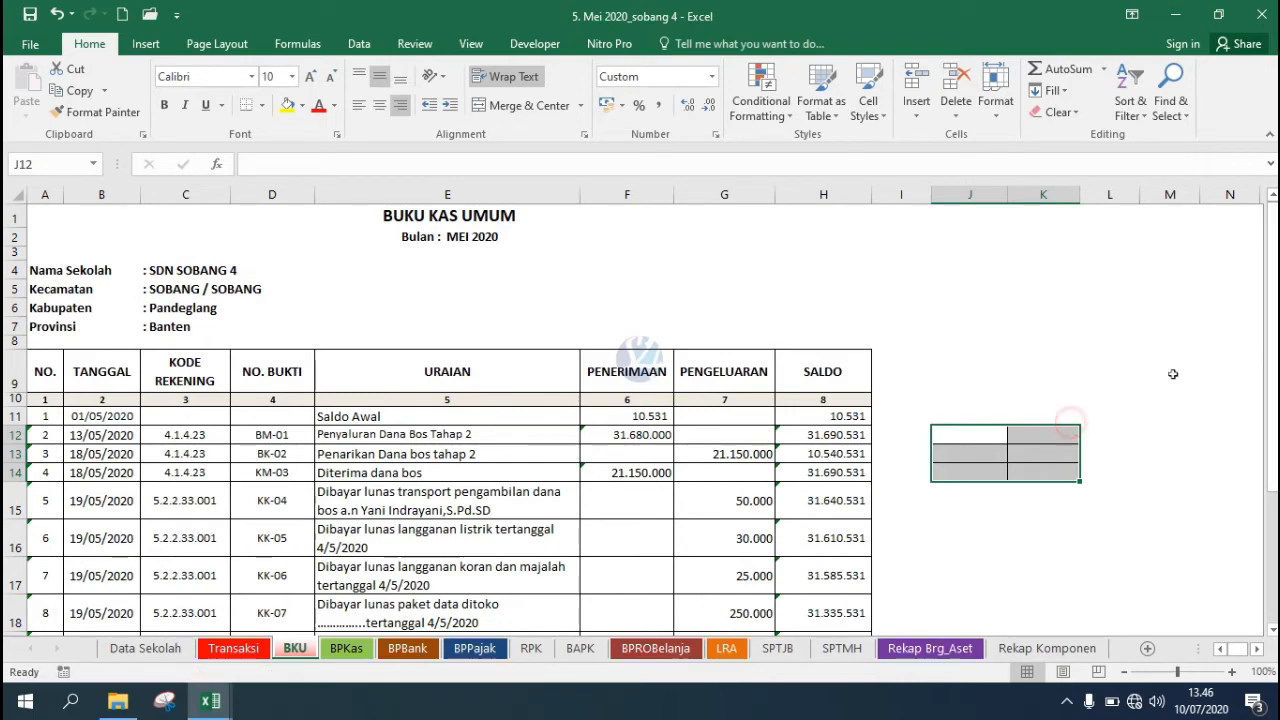
{"action": "left_click", "coordinate": [1028, 443]}
{"action": "left_click_drag", "start_coordinate": [1272, 285], "coordinate": [1268, 217]}
Check the BPKas sheet and filter the id column on the Transaksi sheet to kas and pajak.
{"action": "left_click", "coordinate": [256, 649]}
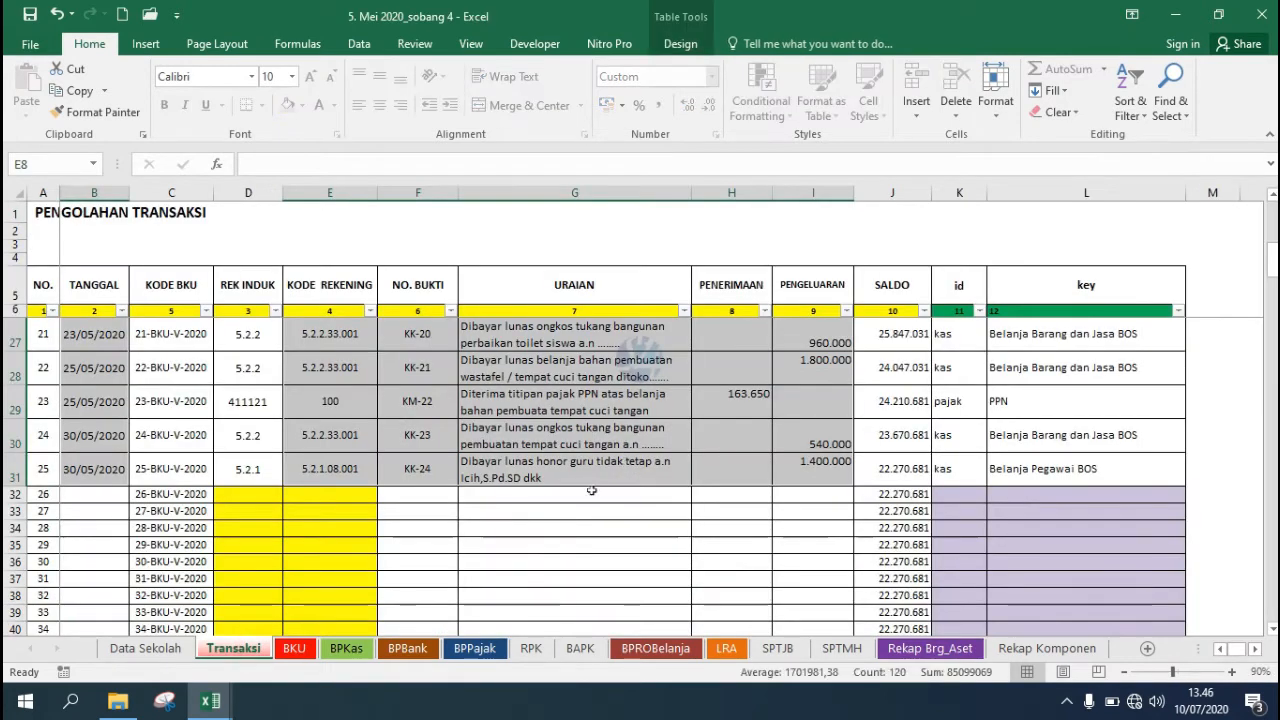
{"action": "left_click_drag", "start_coordinate": [1272, 279], "coordinate": [1270, 222]}
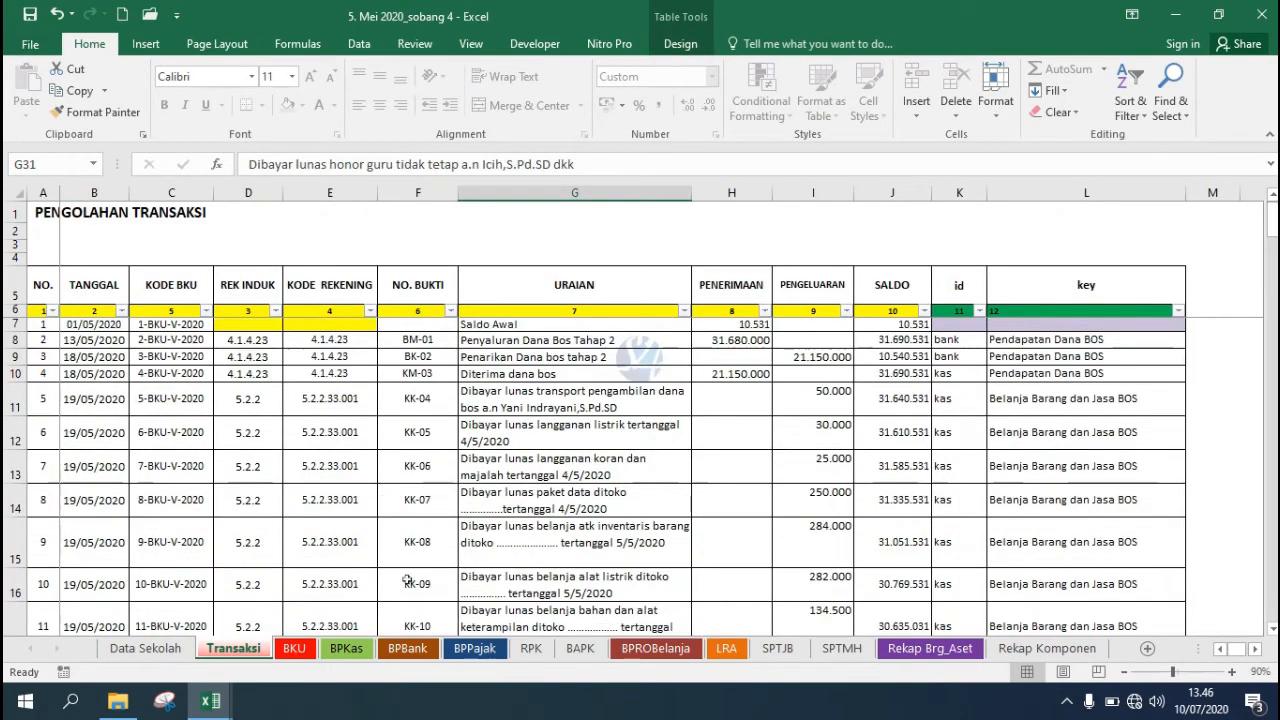
{"action": "left_click", "coordinate": [347, 648]}
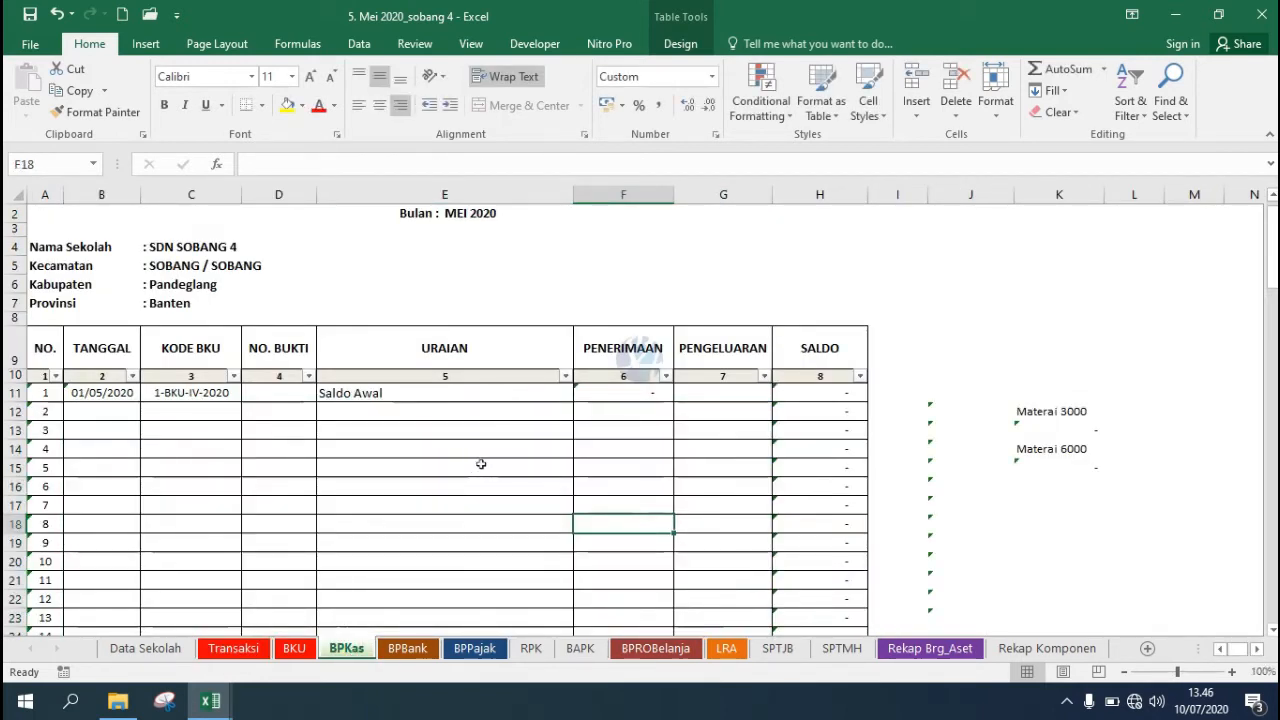
{"action": "left_click_drag", "start_coordinate": [1276, 295], "coordinate": [1270, 240]}
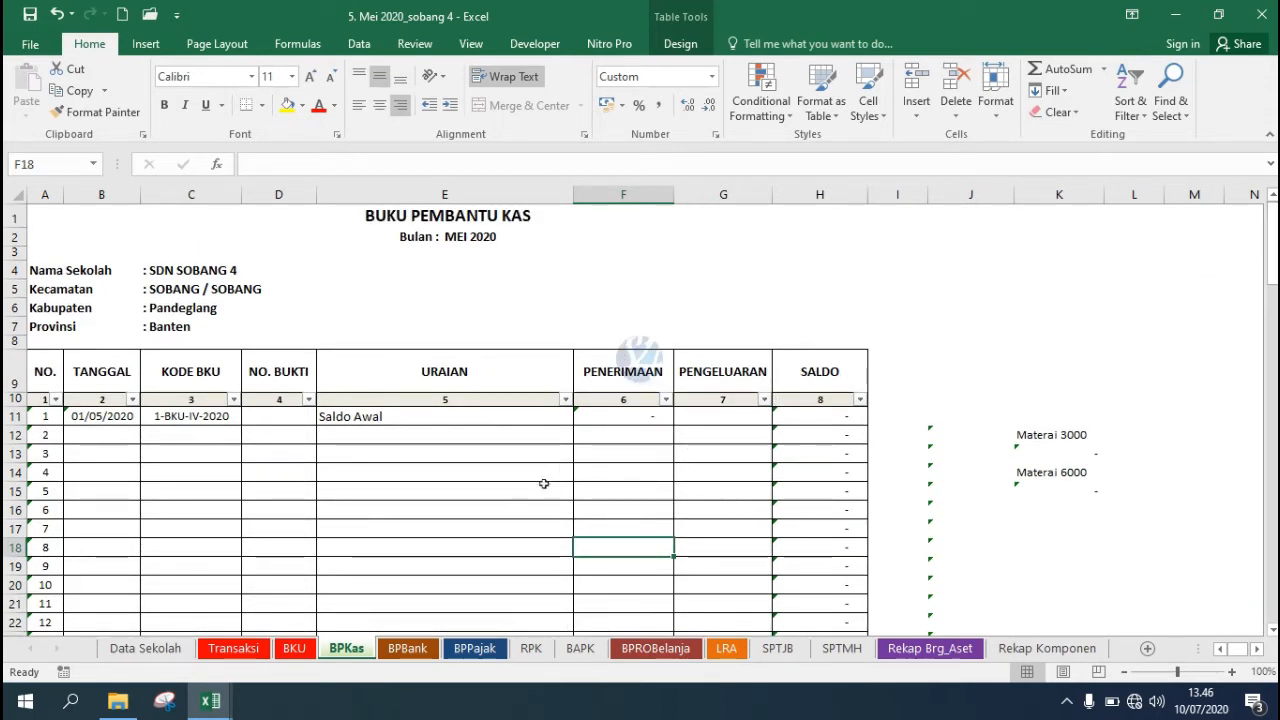
{"action": "left_click", "coordinate": [233, 648]}
{"action": "left_click", "coordinate": [540, 497]}
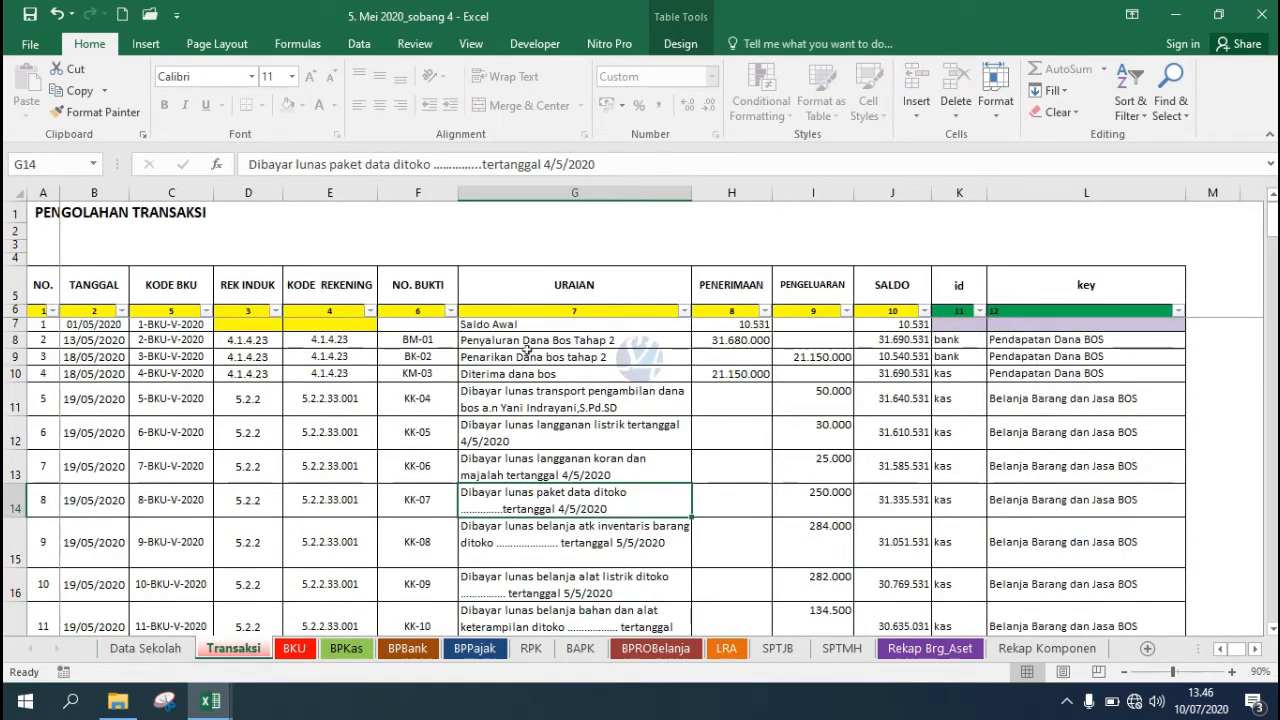
{"action": "left_click", "coordinate": [979, 311]}
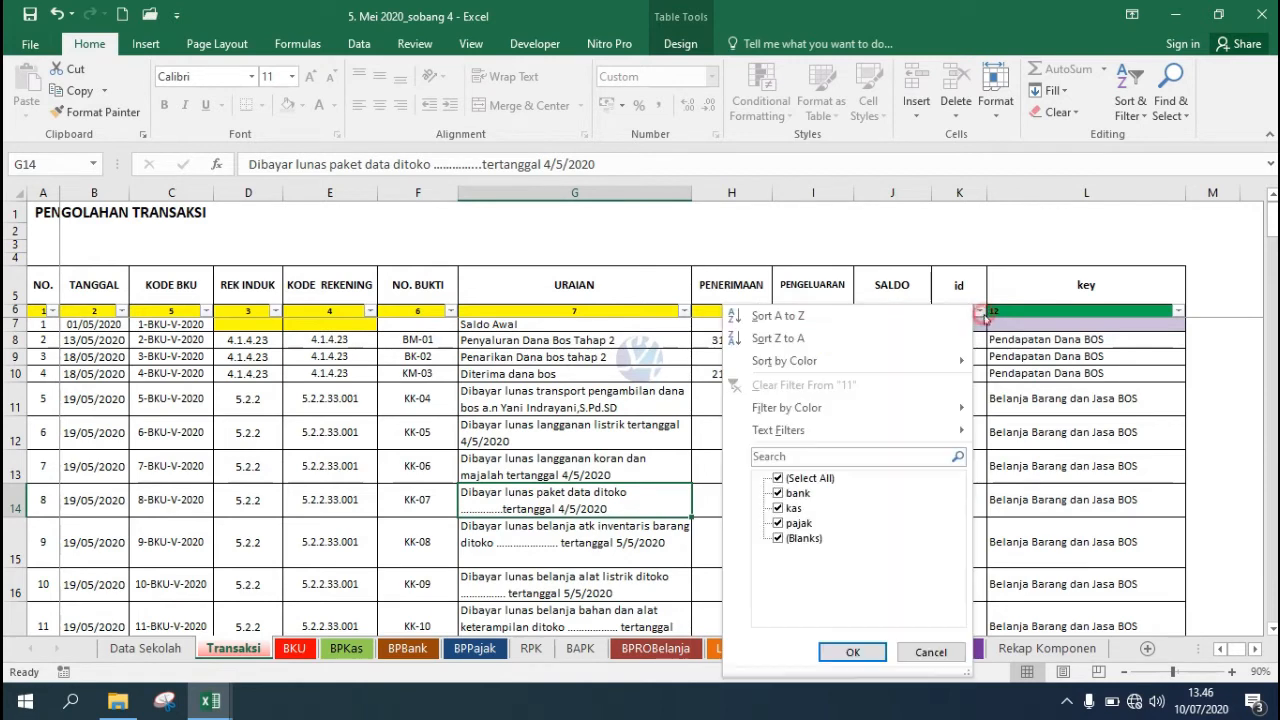
{"action": "left_click", "coordinate": [805, 478]}
{"action": "left_click", "coordinate": [793, 508]}
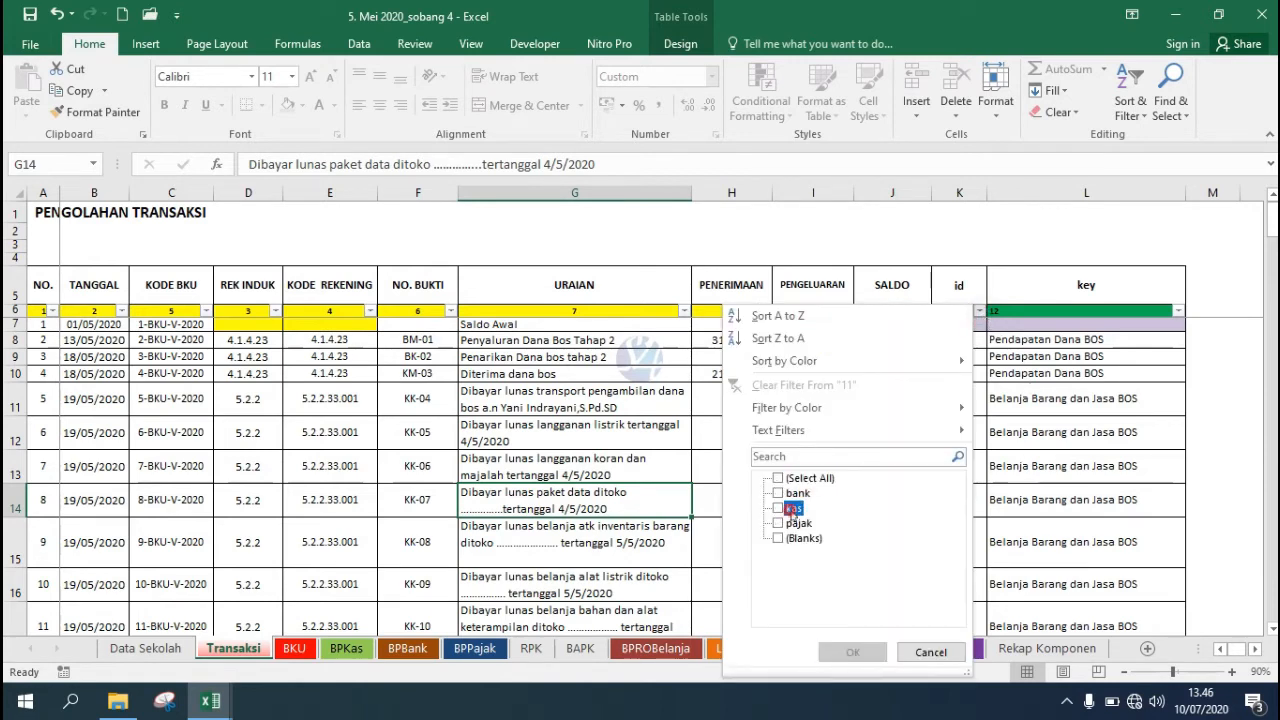
{"action": "left_click", "coordinate": [797, 523]}
{"action": "left_click", "coordinate": [852, 652]}
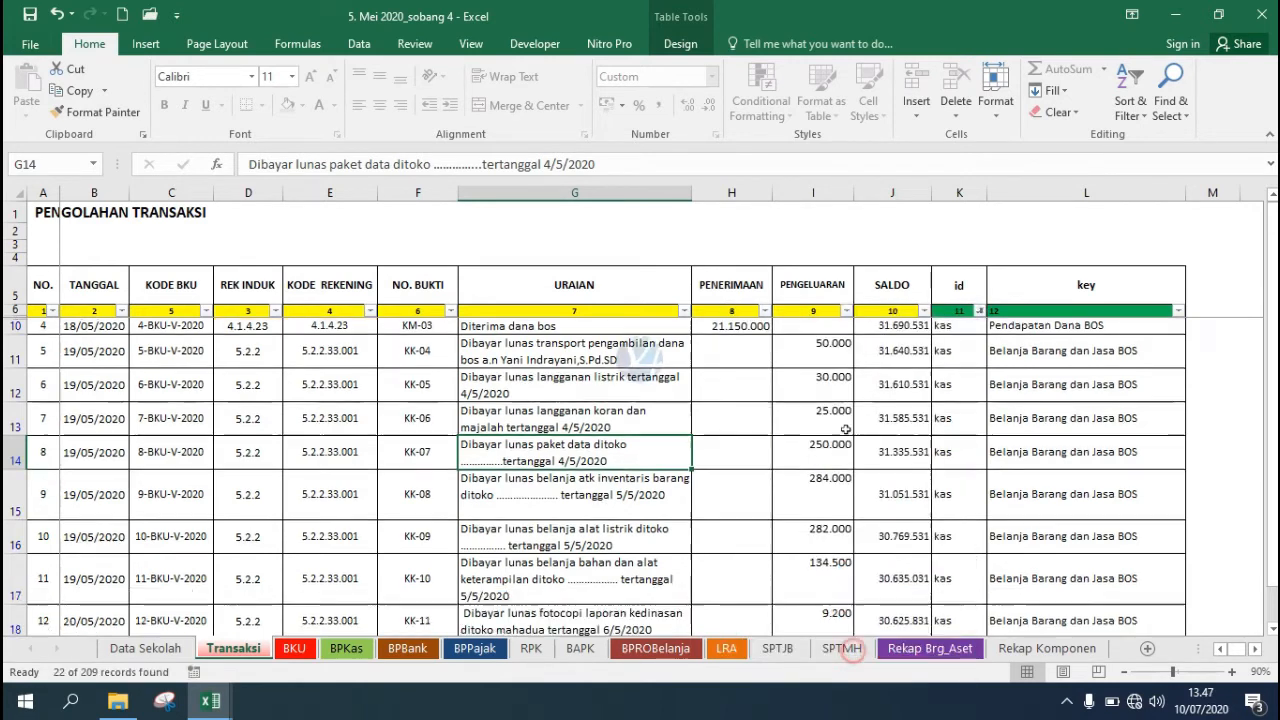
{"action": "left_click", "coordinate": [722, 456]}
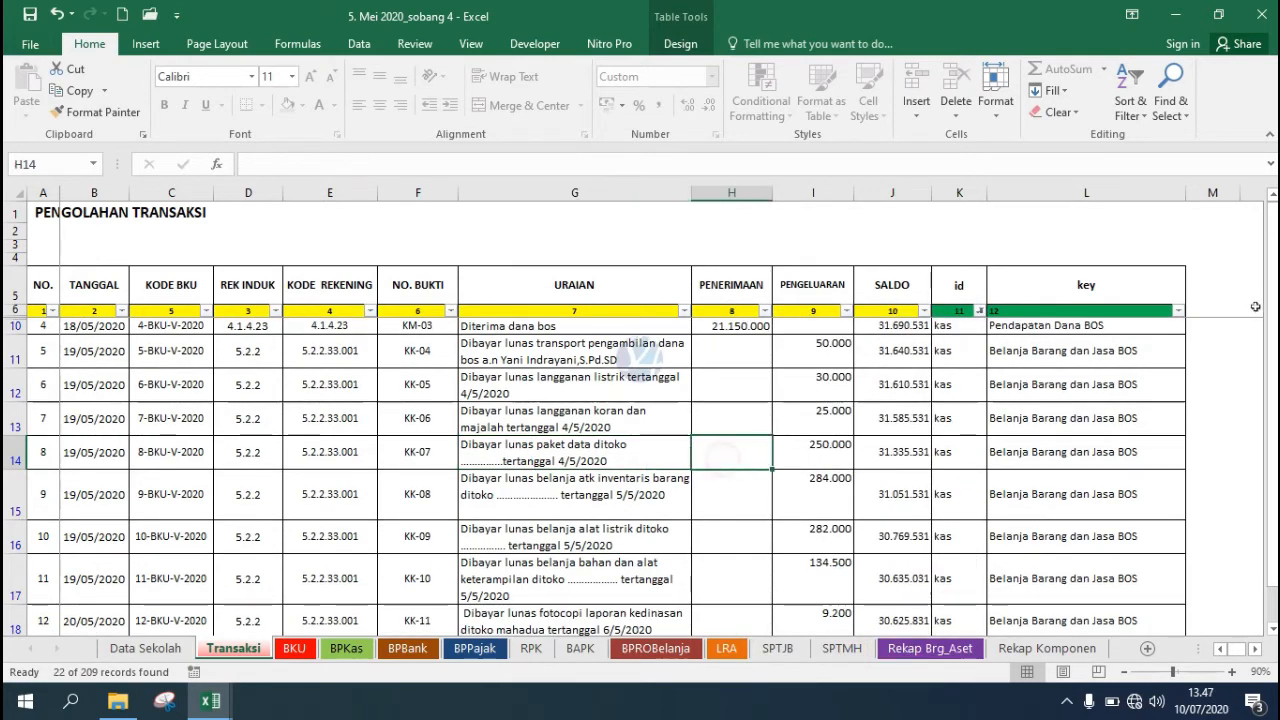
Copy TANGGAL, KODE BKU and NO. BUKTI through PENGELUARAN of the filtered kas and pajak transactions and paste them as values into BPKas at B12.
{"action": "left_click", "coordinate": [98, 328]}
{"action": "left_click_drag", "start_coordinate": [98, 326], "coordinate": [171, 326]}
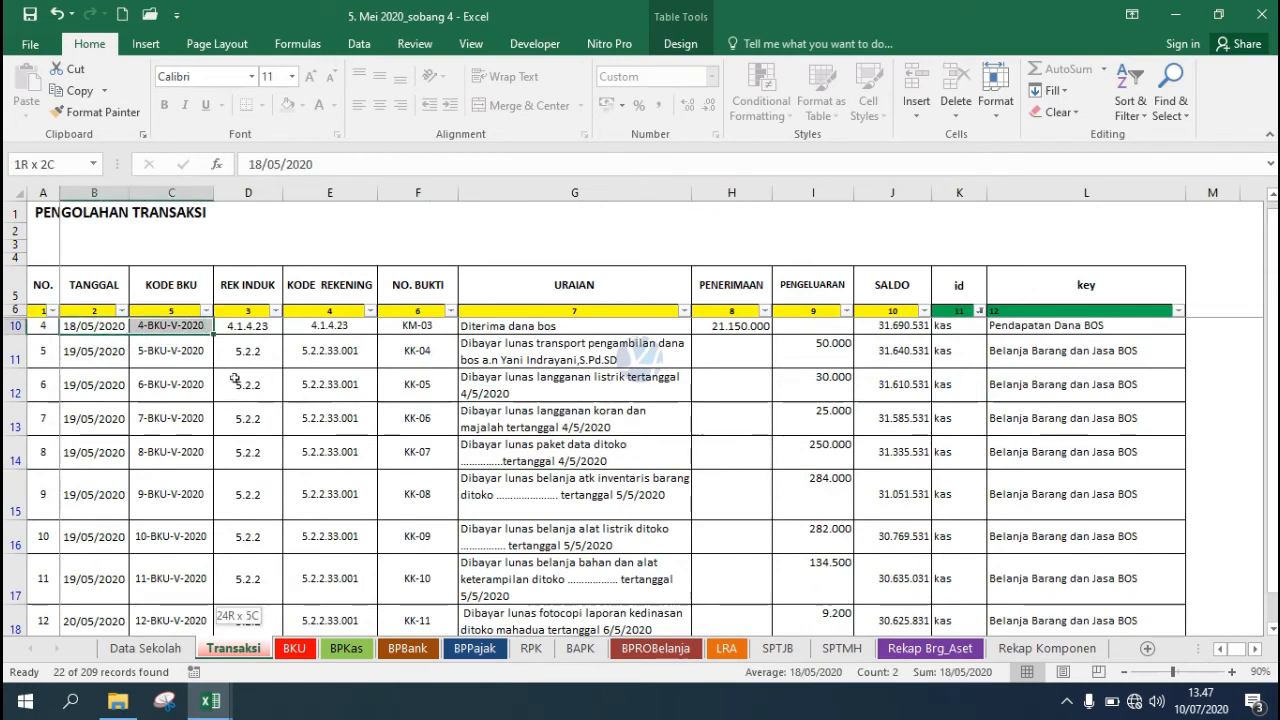
{"action": "key", "text": "ctrl+shift+Down"}
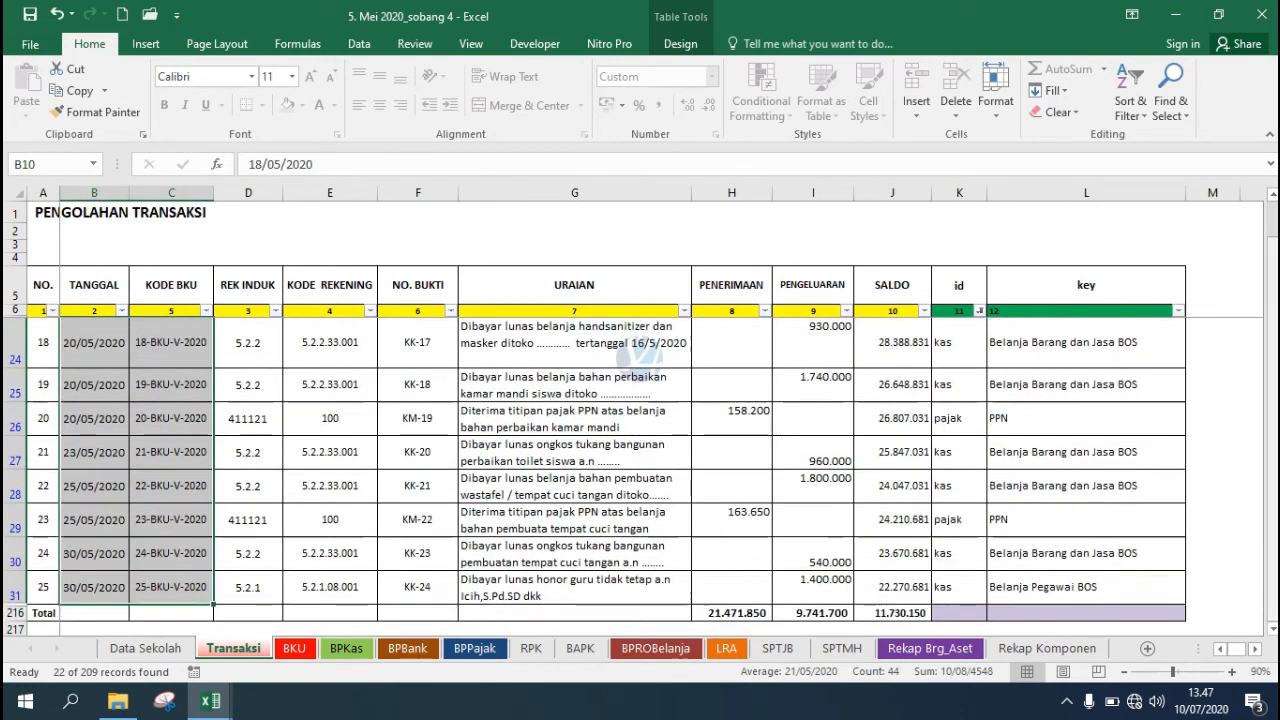
{"action": "left_click_drag", "start_coordinate": [1273, 250], "coordinate": [1273, 212]}
{"action": "left_click_drag", "start_coordinate": [422, 333], "coordinate": [809, 478]}
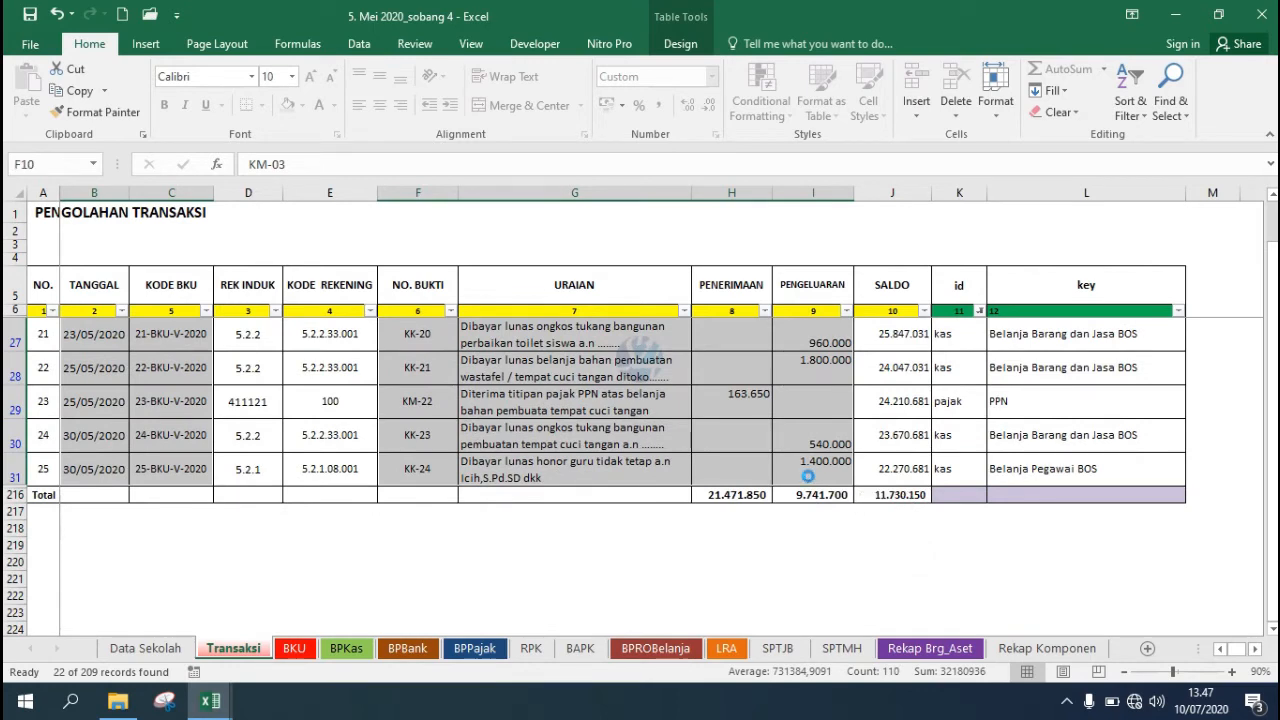
{"action": "key", "text": "ctrl+c"}
{"action": "left_click", "coordinate": [346, 648]}
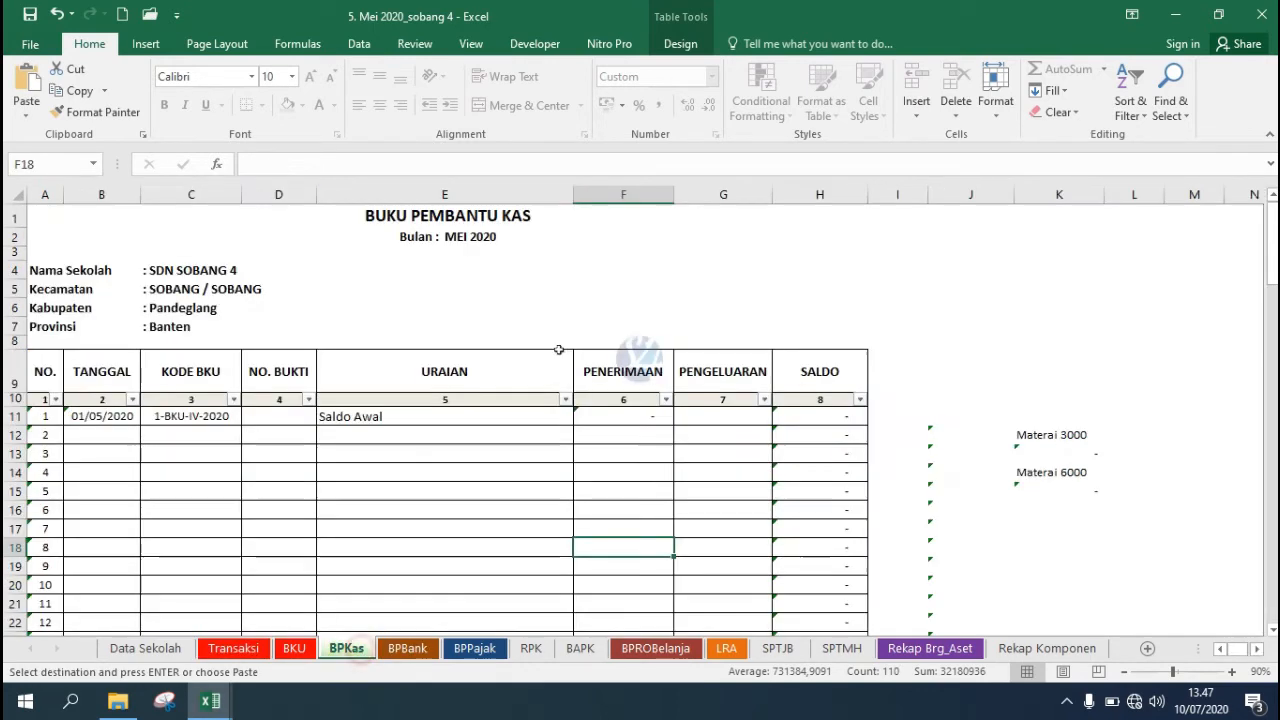
{"action": "left_click", "coordinate": [106, 436]}
{"action": "right_click", "coordinate": [106, 436]}
{"action": "left_click", "coordinate": [173, 316]}
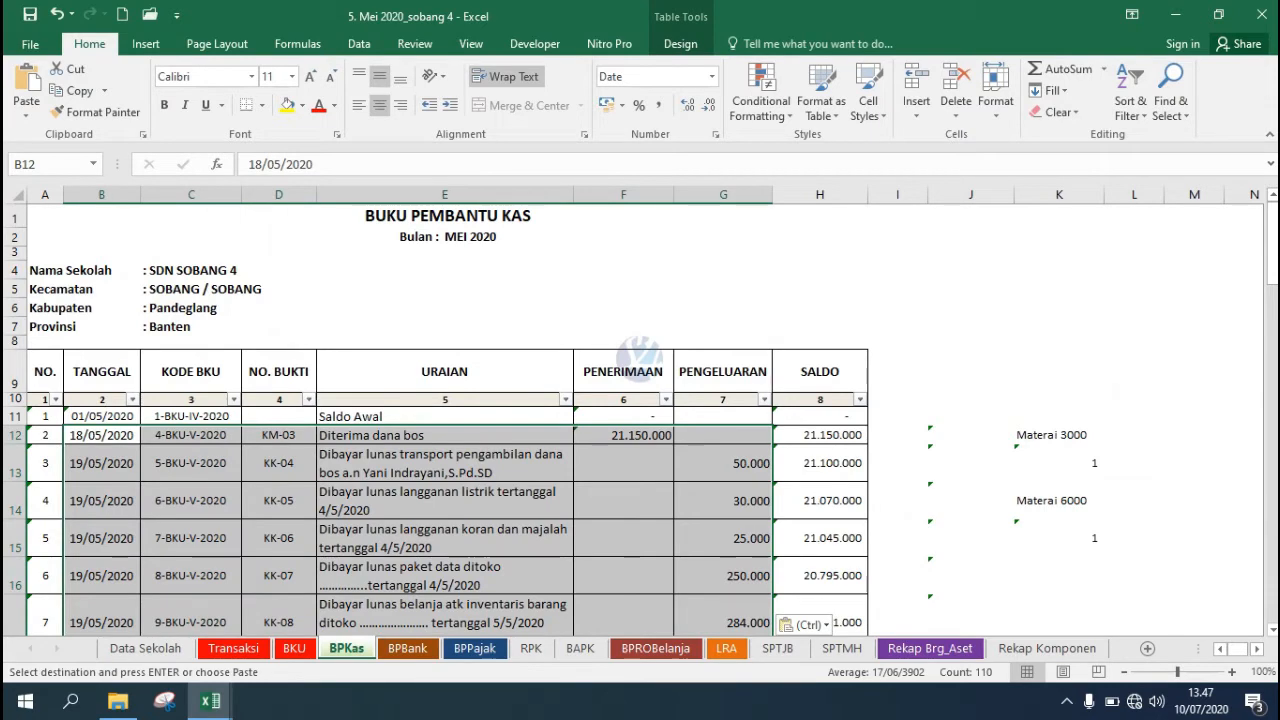
Clear the helper amounts in J33:K33 beside the last entry of the BPKas table.
{"action": "left_click_drag", "start_coordinate": [1273, 244], "coordinate": [1273, 290]}
{"action": "left_click_drag", "start_coordinate": [978, 450], "coordinate": [1071, 477]}
{"action": "left_click_drag", "start_coordinate": [975, 373], "coordinate": [1062, 372]}
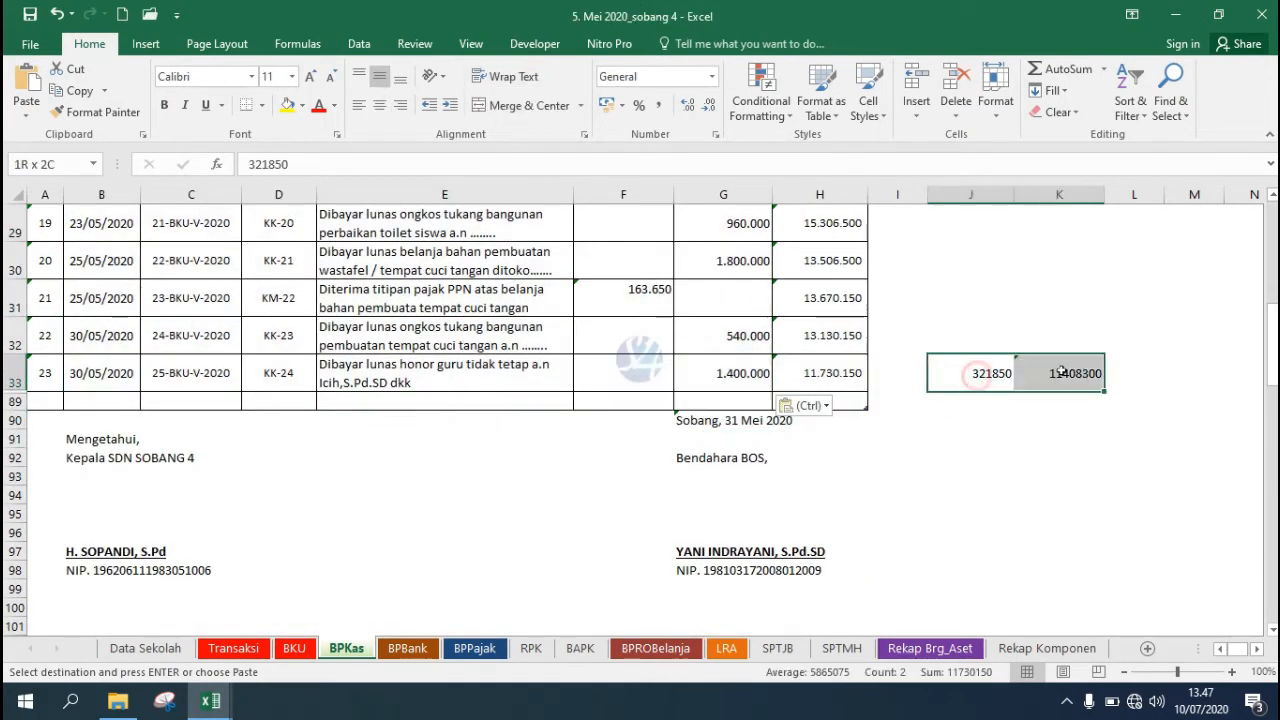
{"action": "key", "text": "Delete"}
{"action": "left_click", "coordinate": [969, 340]}
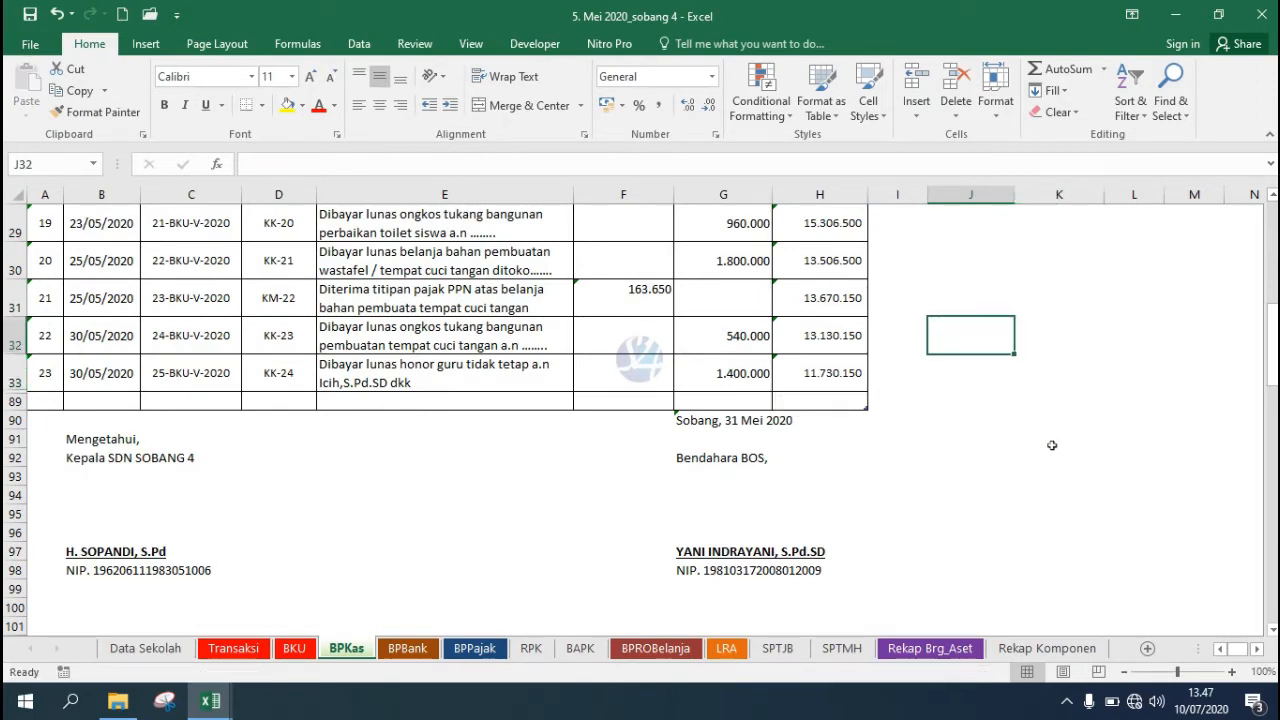
Clear column K with the Materai 3000 and Materai 6000 helper entries on the BPKas sheet.
{"action": "left_click_drag", "start_coordinate": [1272, 180], "coordinate": [1272, 185]}
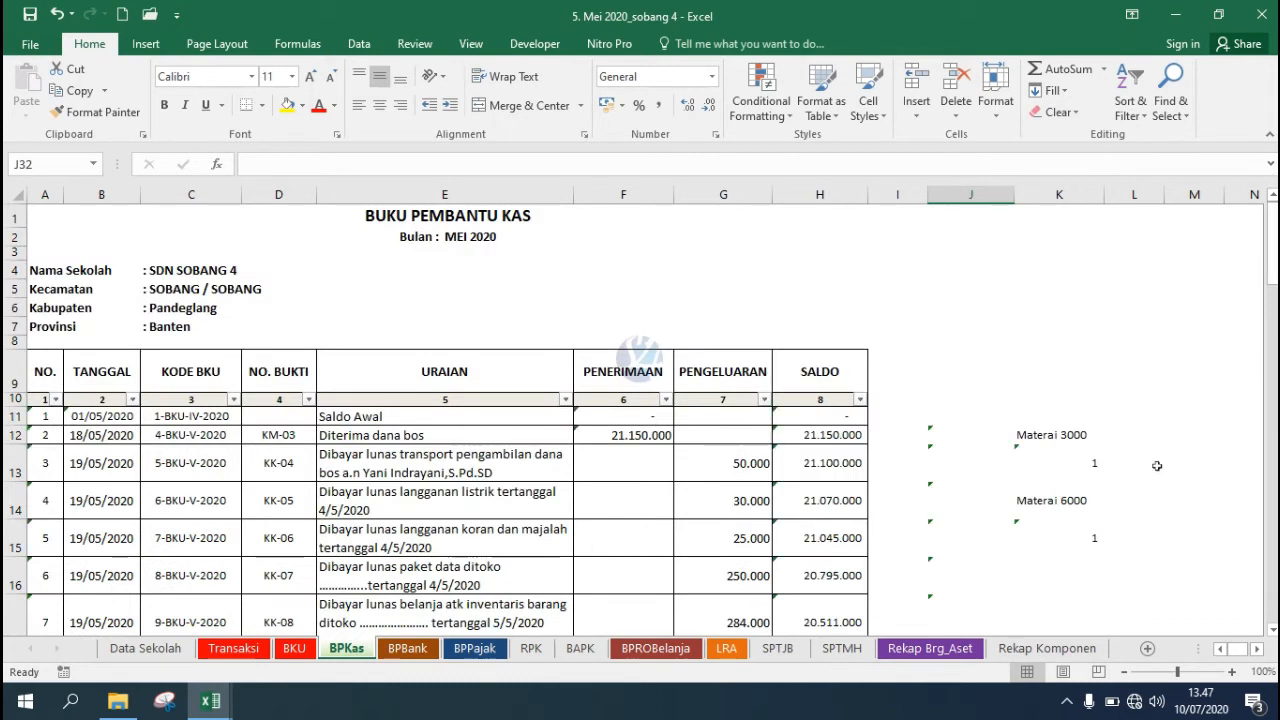
{"action": "left_click", "coordinate": [1059, 198]}
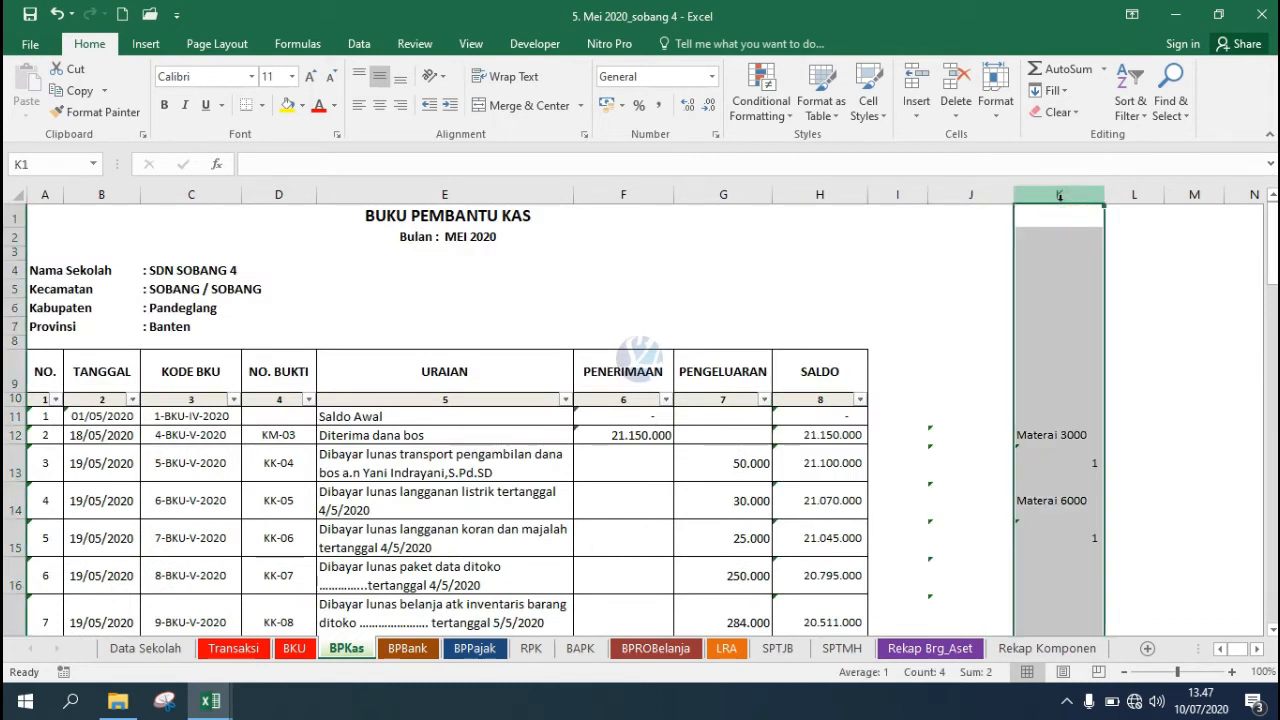
{"action": "key", "text": "Delete"}
{"action": "left_click", "coordinate": [1036, 353]}
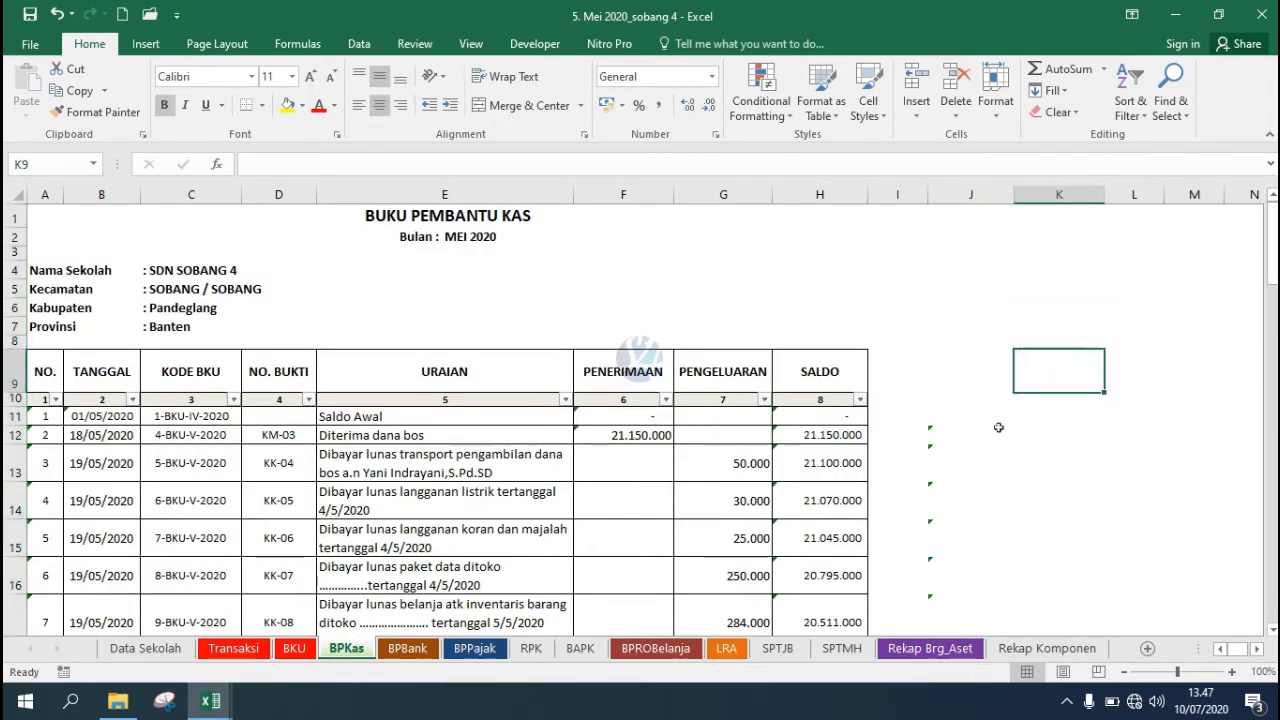
{"action": "mouse_move", "coordinate": [1272, 262]}
{"action": "left_mouse_down"}
{"action": "mouse_move", "coordinate": [1275, 362]}
{"action": "mouse_move", "coordinate": [1272, 262]}
{"action": "left_mouse_up"}
Check the BPBank sheet and filter the id column on the Transaksi sheet to bank only.
{"action": "left_click", "coordinate": [410, 648]}
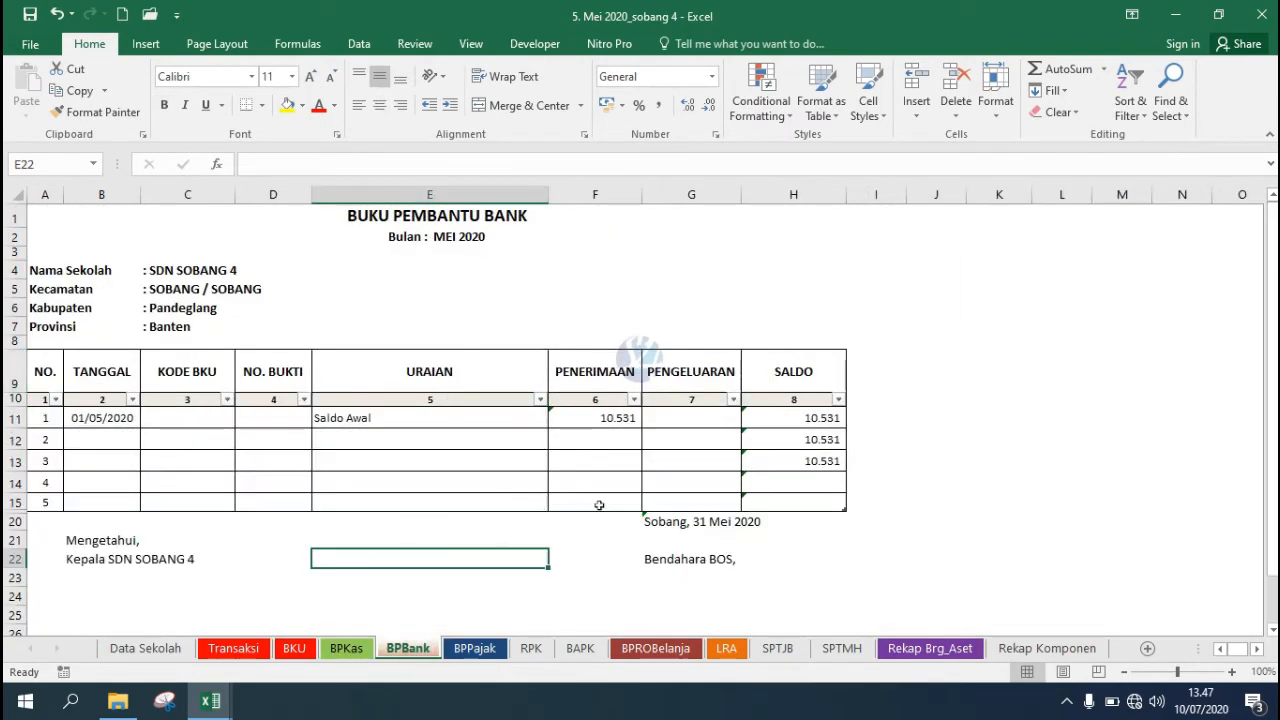
{"action": "left_click", "coordinate": [921, 480]}
{"action": "key", "text": "ctrl+Page_Up"}
{"action": "key", "text": "ctrl+Page_Up"}
{"action": "key", "text": "ctrl+Page_Up"}
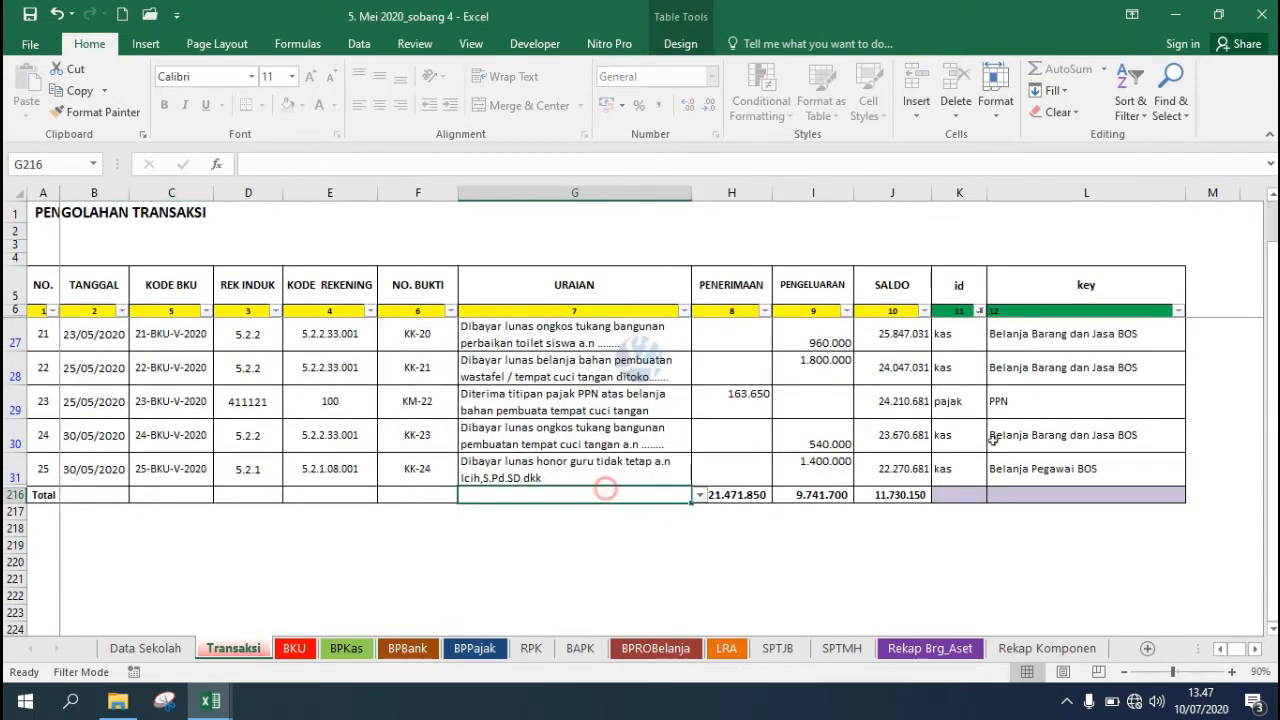
{"action": "left_click", "coordinate": [977, 312]}
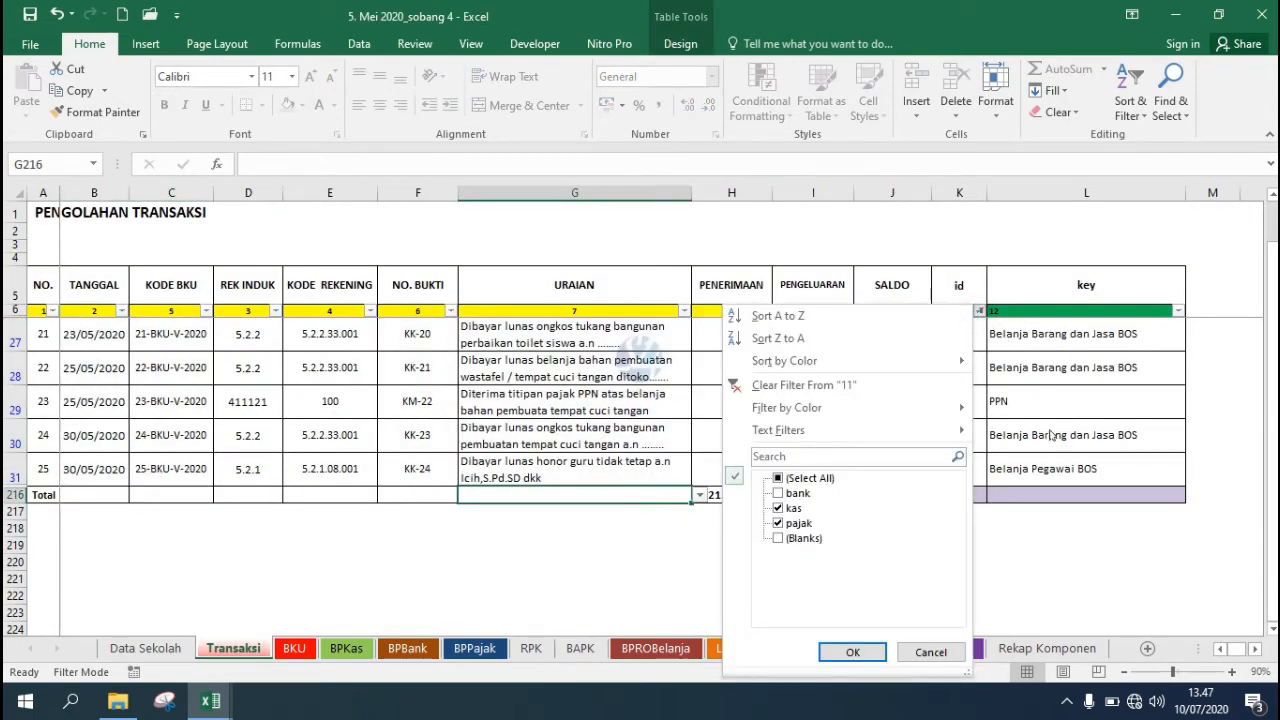
{"action": "left_click", "coordinate": [822, 480]}
{"action": "left_click", "coordinate": [825, 480]}
{"action": "left_click", "coordinate": [792, 494]}
{"action": "left_click", "coordinate": [852, 652]}
{"action": "left_click", "coordinate": [836, 481]}
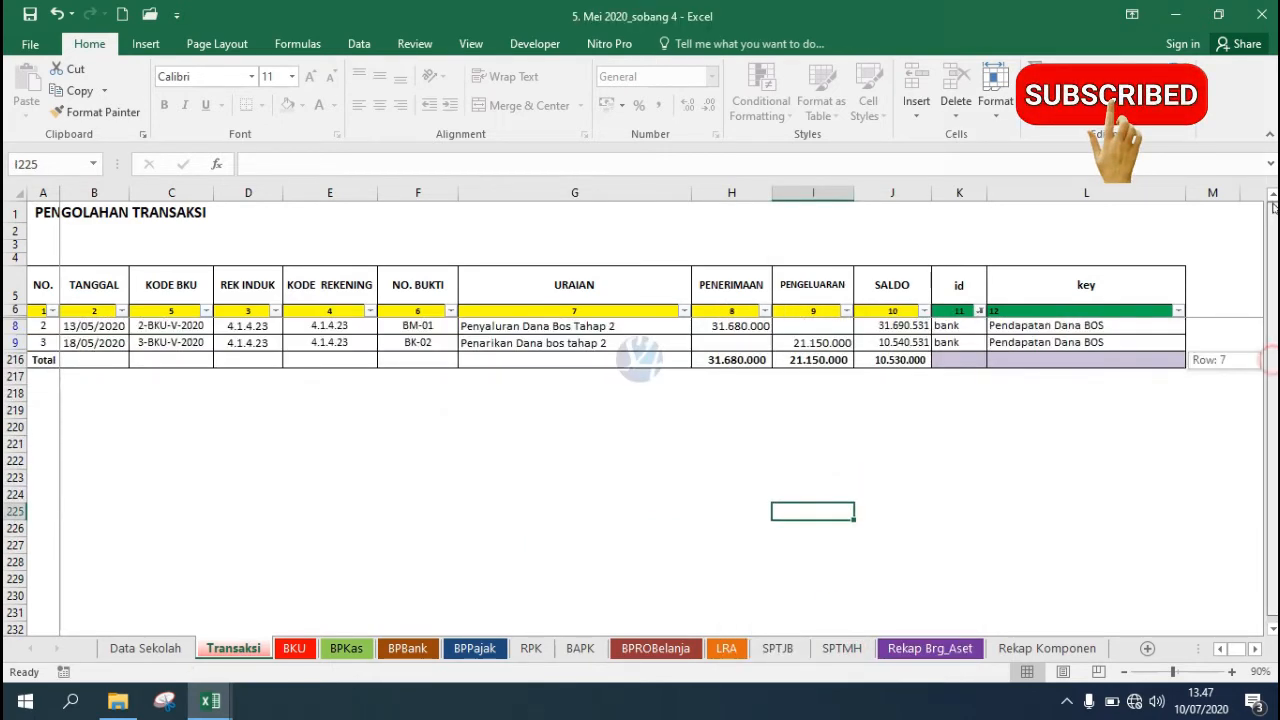
Copy TANGGAL, KODE BKU and NO. BUKTI through PENGELUARAN of bank transactions 2 and 3 and paste them as values into BPBank at B12.
{"action": "left_click_drag", "start_coordinate": [97, 330], "coordinate": [205, 342]}
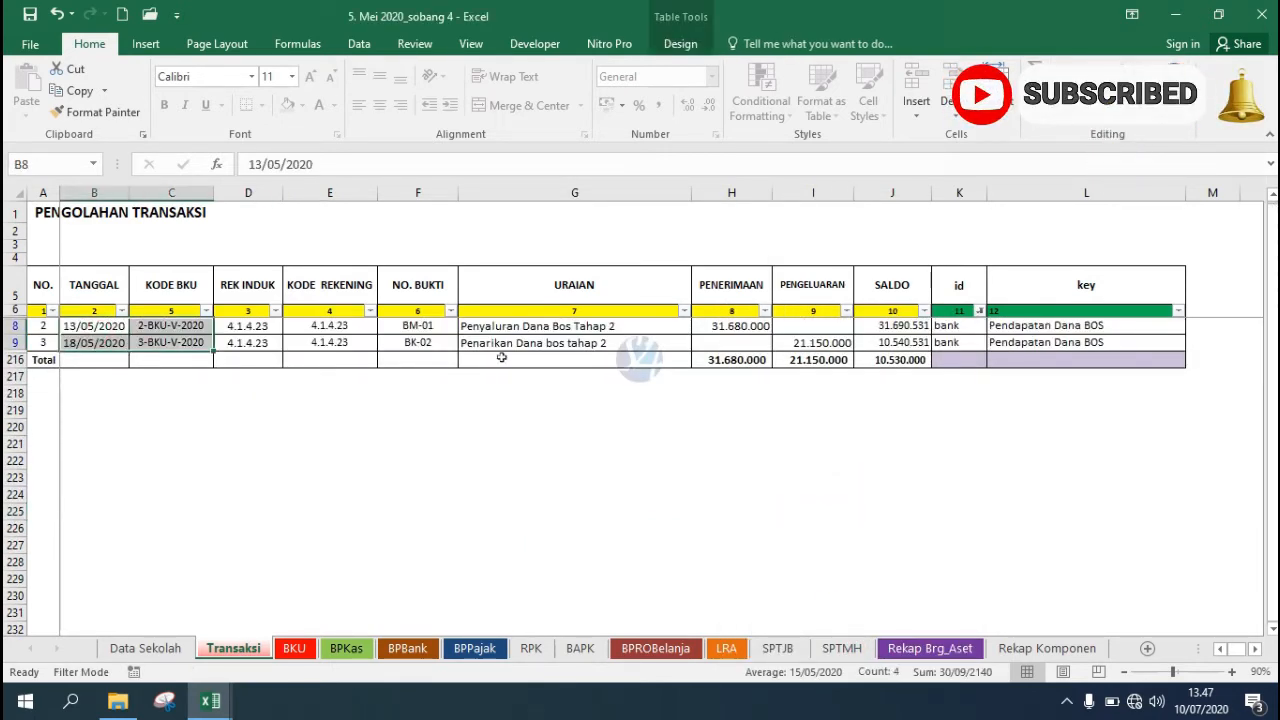
{"action": "left_click_drag", "start_coordinate": [414, 325], "coordinate": [792, 341]}
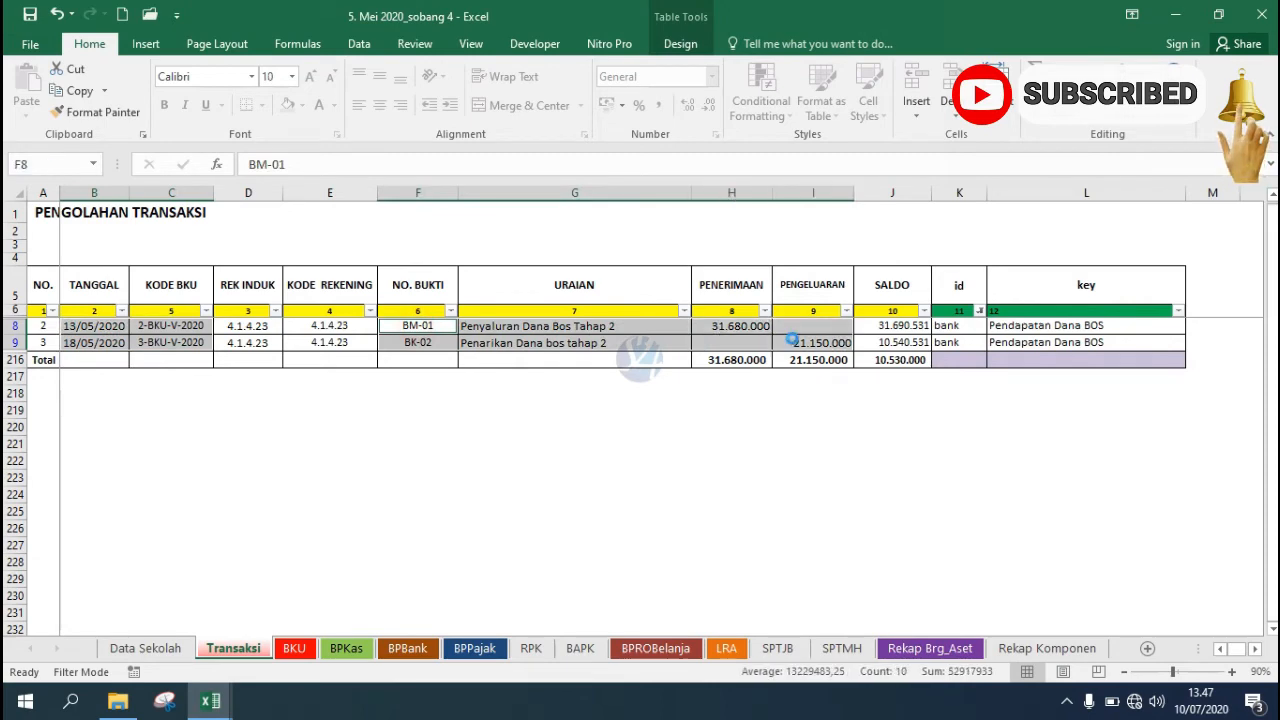
{"action": "key", "text": "ctrl+c"}
{"action": "left_click", "coordinate": [407, 648]}
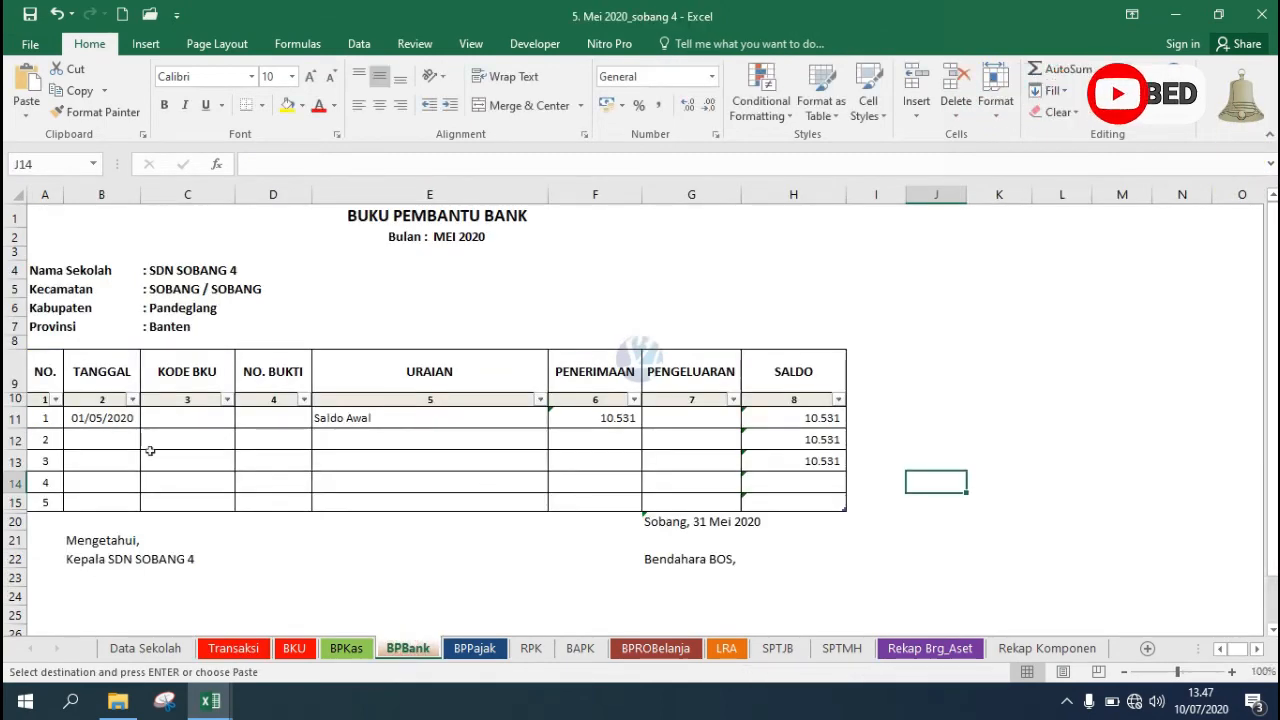
{"action": "left_click", "coordinate": [106, 441]}
{"action": "right_click", "coordinate": [106, 441]}
{"action": "left_click", "coordinate": [176, 322]}
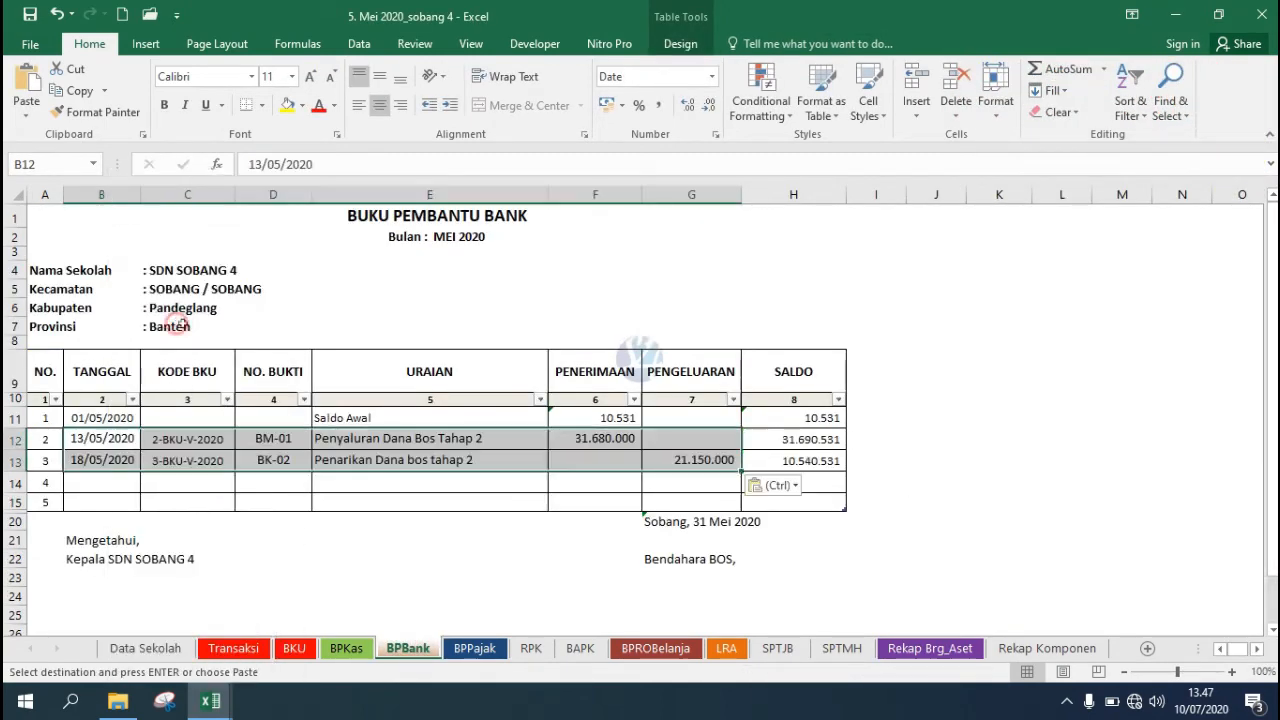
{"action": "left_click", "coordinate": [940, 456]}
{"action": "key", "text": "Escape"}
{"action": "left_click", "coordinate": [930, 368]}
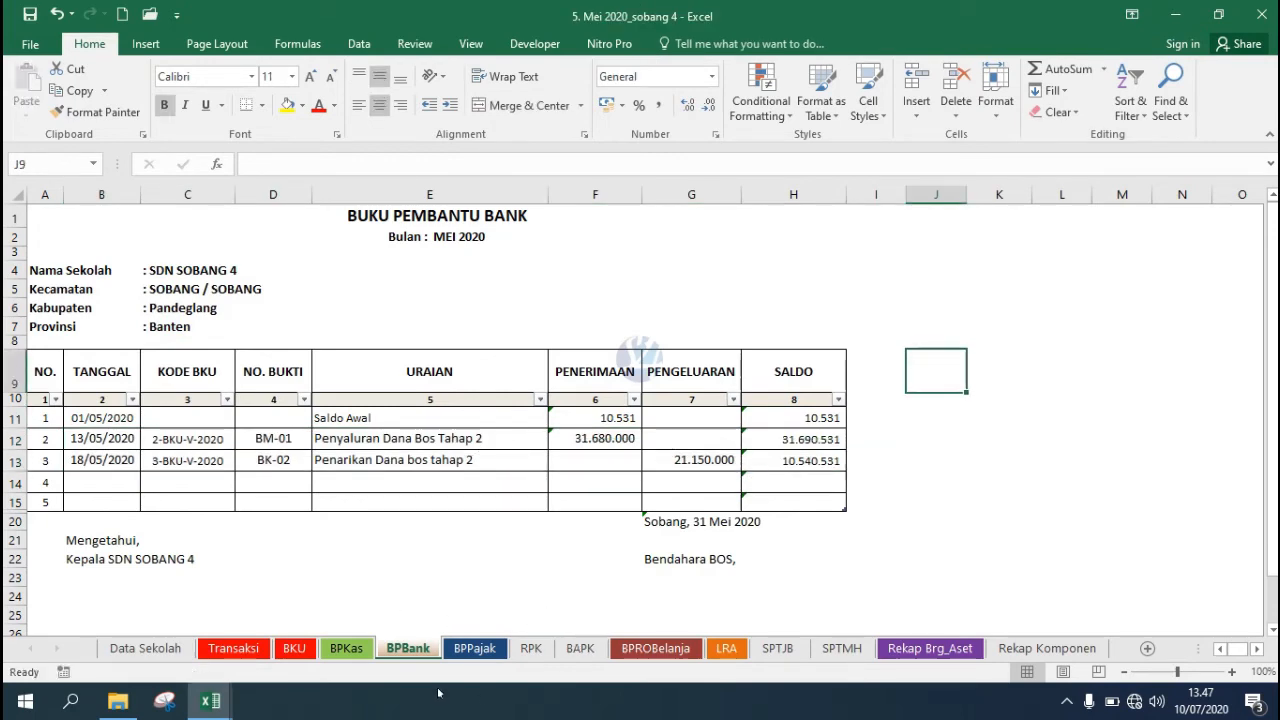
Check the BPPajak sheet and filter the id column on the Transaksi sheet to pajak only.
{"action": "left_click", "coordinate": [474, 648]}
{"action": "left_click", "coordinate": [549, 529]}
{"action": "left_click", "coordinate": [233, 648]}
{"action": "left_click", "coordinate": [466, 509]}
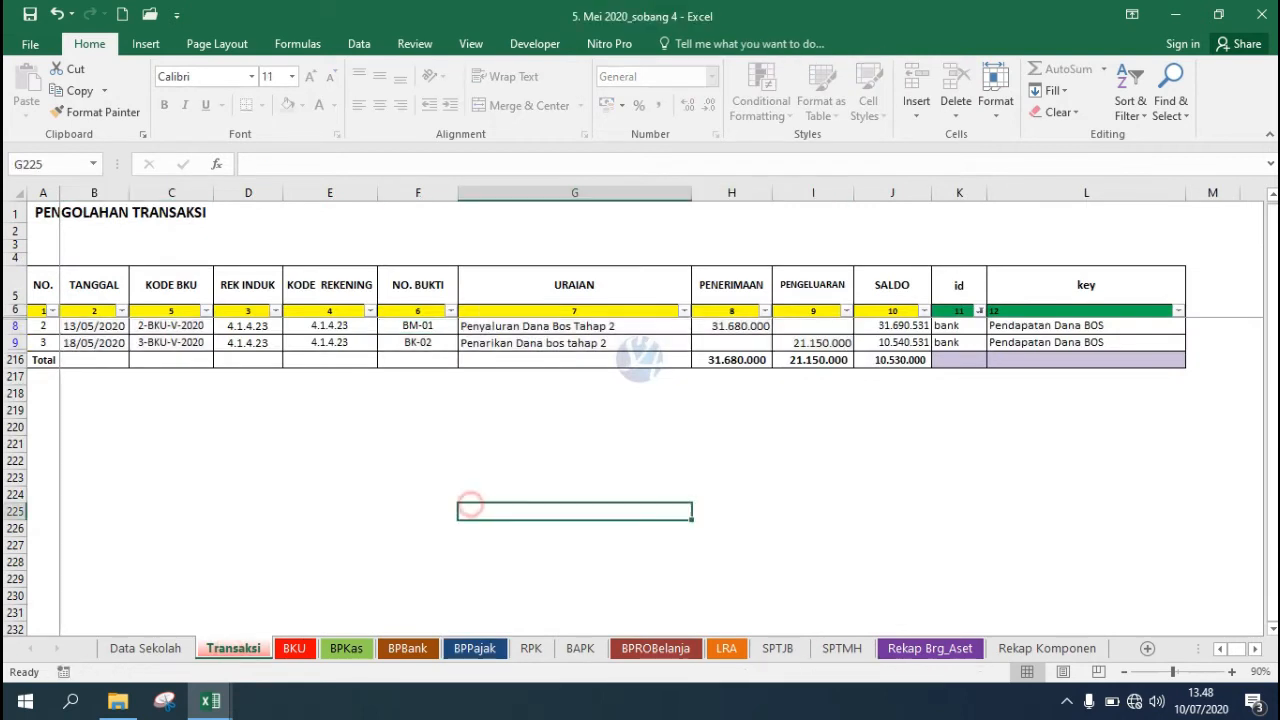
{"action": "left_click", "coordinate": [979, 311]}
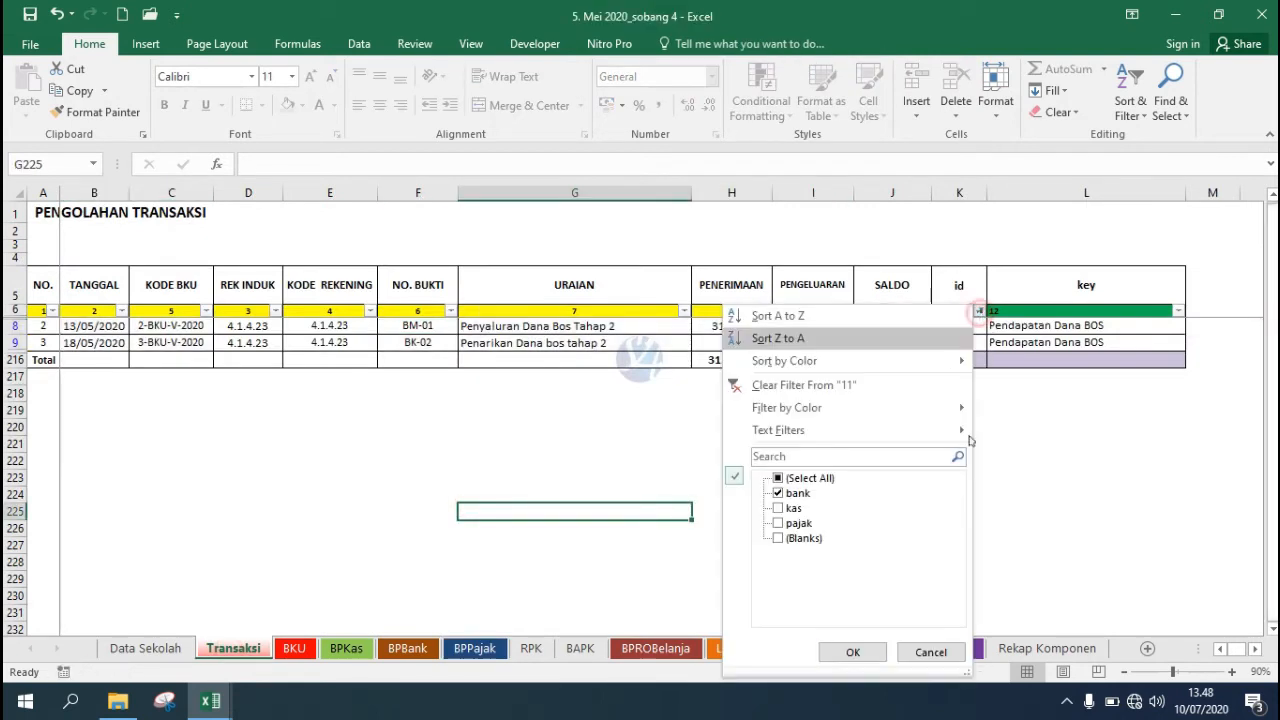
{"action": "left_click", "coordinate": [792, 478]}
{"action": "left_click", "coordinate": [792, 478]}
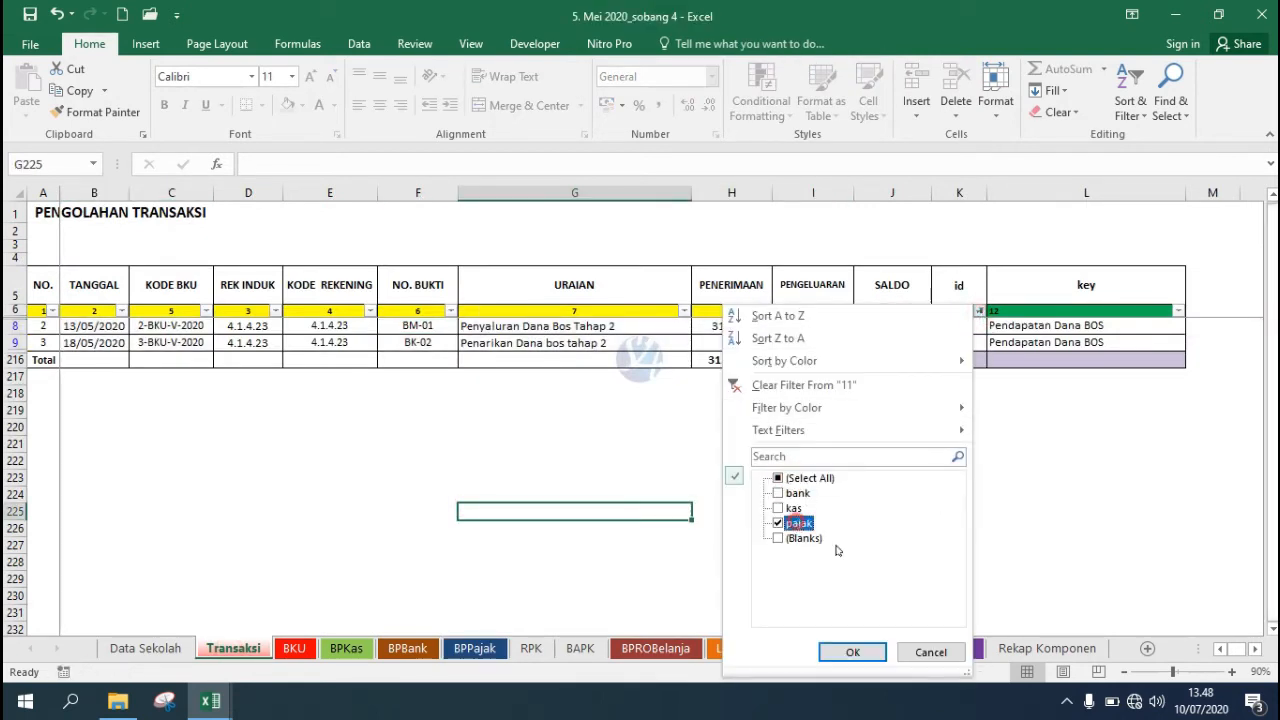
{"action": "left_click", "coordinate": [779, 523]}
{"action": "left_click", "coordinate": [852, 652]}
{"action": "left_click", "coordinate": [740, 493]}
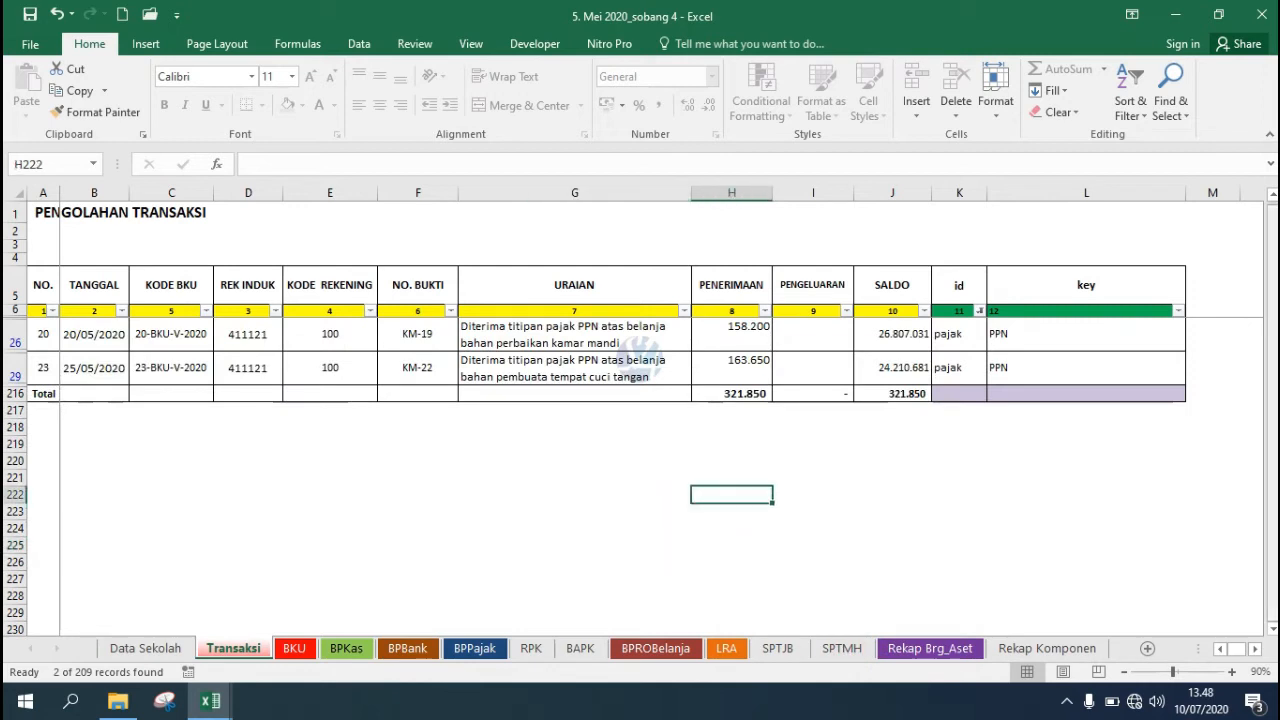
Copy TANGGAL, KODE BKU and NO. BUKTI through PENERIMAAN of pajak transactions 20 and 23 and paste them as values into BPPajak at B12.
{"action": "left_click", "coordinate": [90, 335]}
{"action": "left_click_drag", "start_coordinate": [97, 340], "coordinate": [175, 370]}
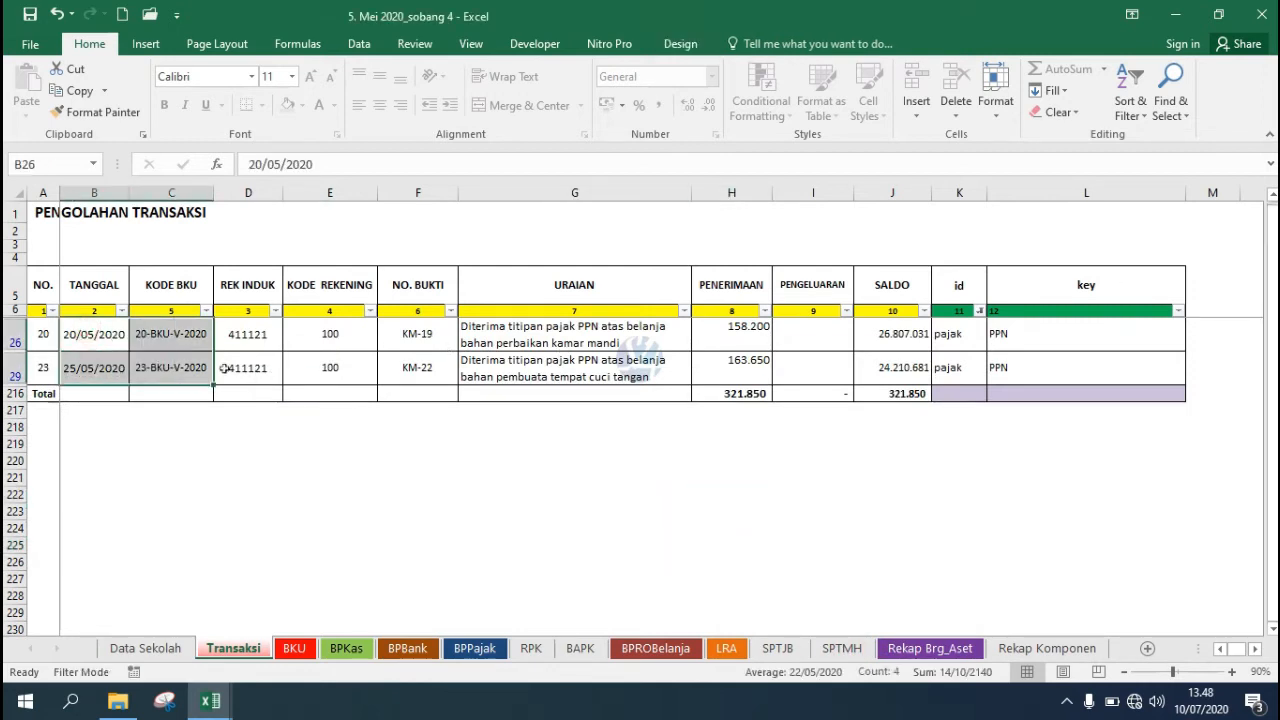
{"action": "left_click_drag", "start_coordinate": [414, 334], "coordinate": [707, 362], "text": "ctrl"}
{"action": "key", "text": "ctrl+c"}
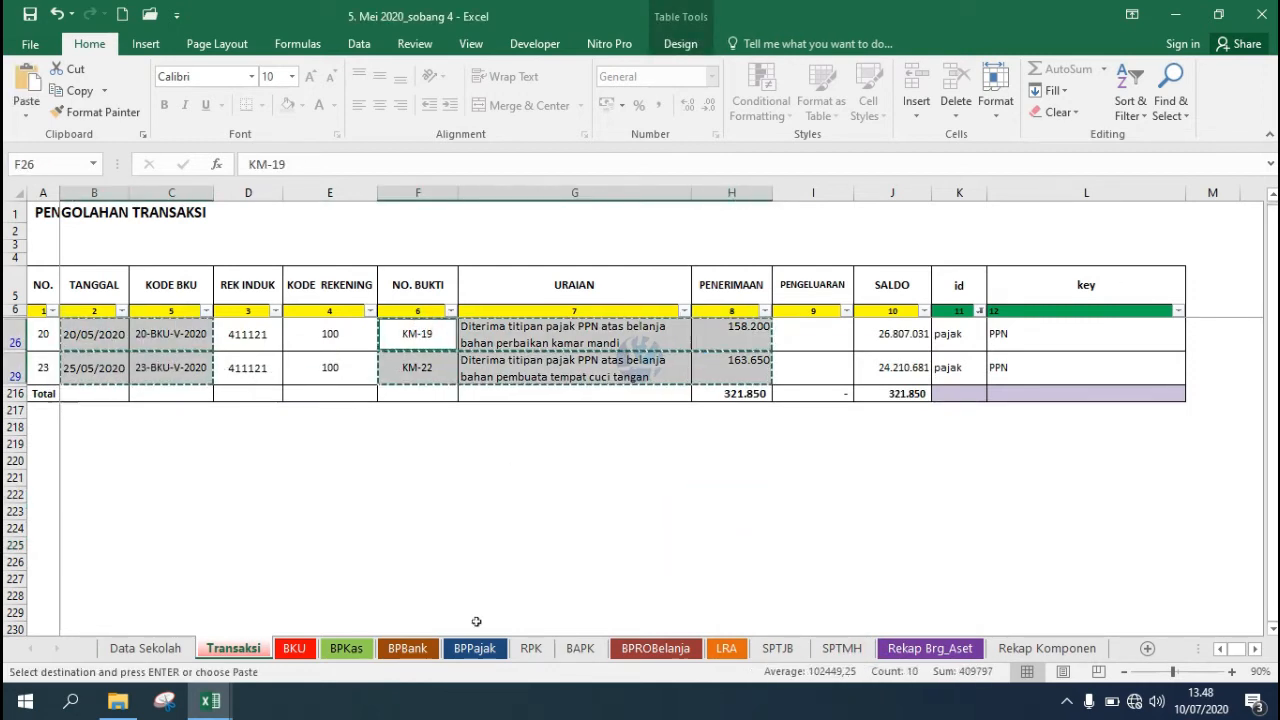
{"action": "left_click", "coordinate": [474, 648]}
{"action": "left_click", "coordinate": [91, 414]}
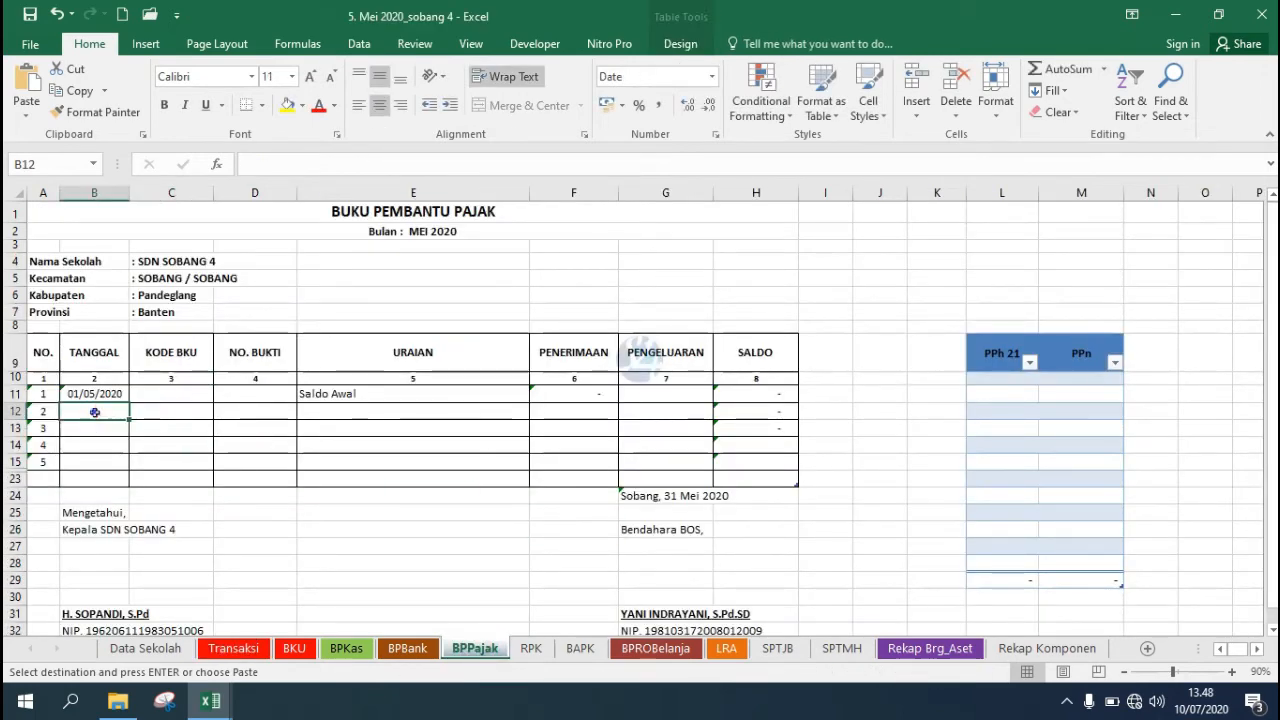
{"action": "right_click", "coordinate": [91, 414]}
{"action": "left_click", "coordinate": [200, 312]}
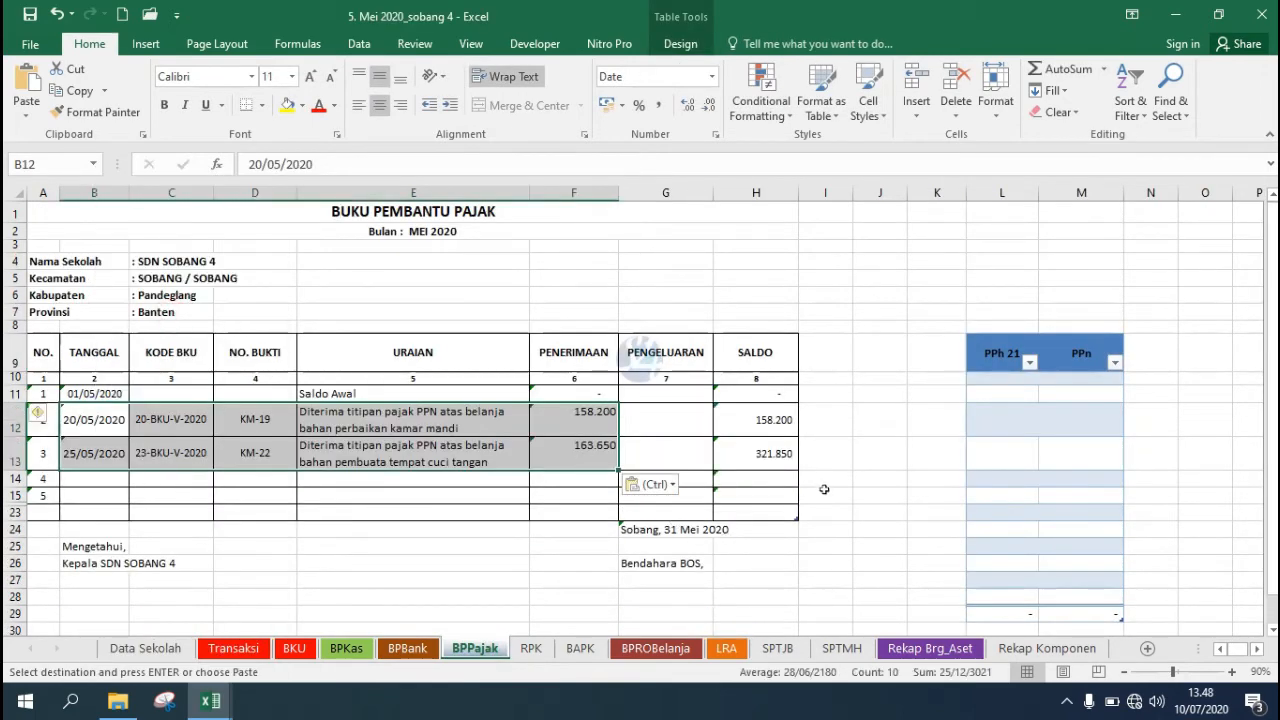
{"action": "left_click", "coordinate": [858, 456]}
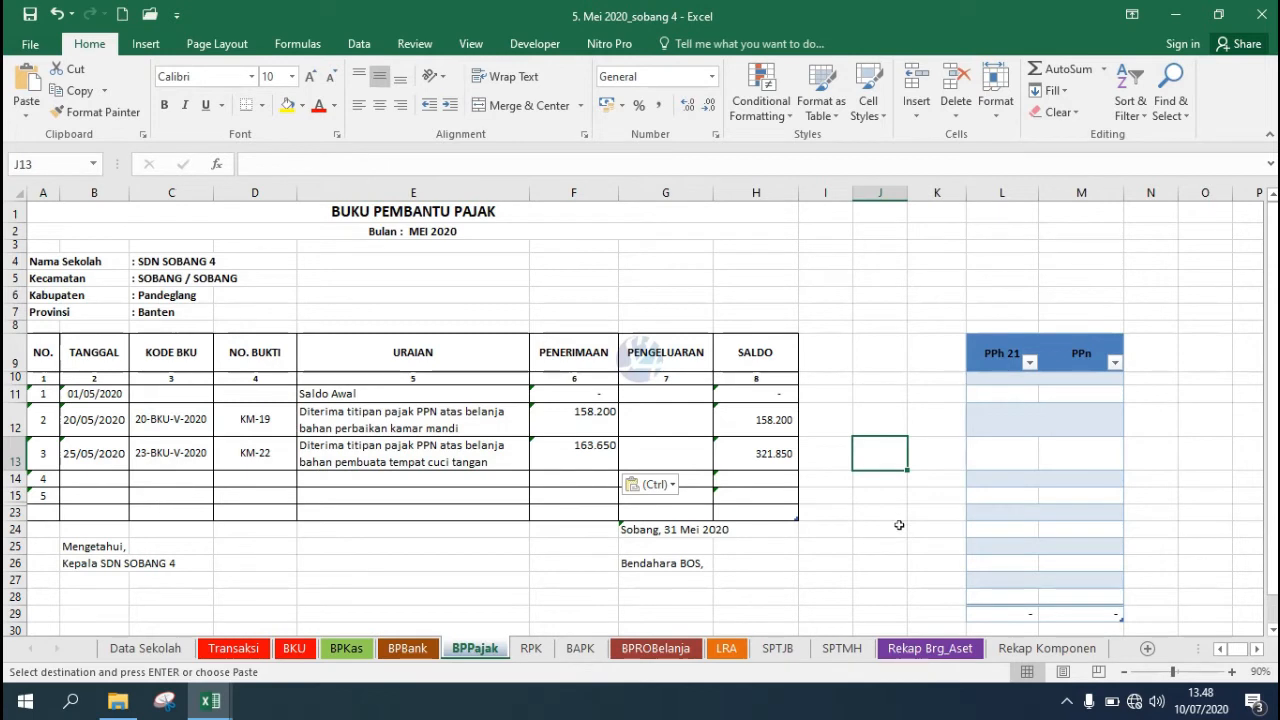
{"action": "key", "text": "Escape"}
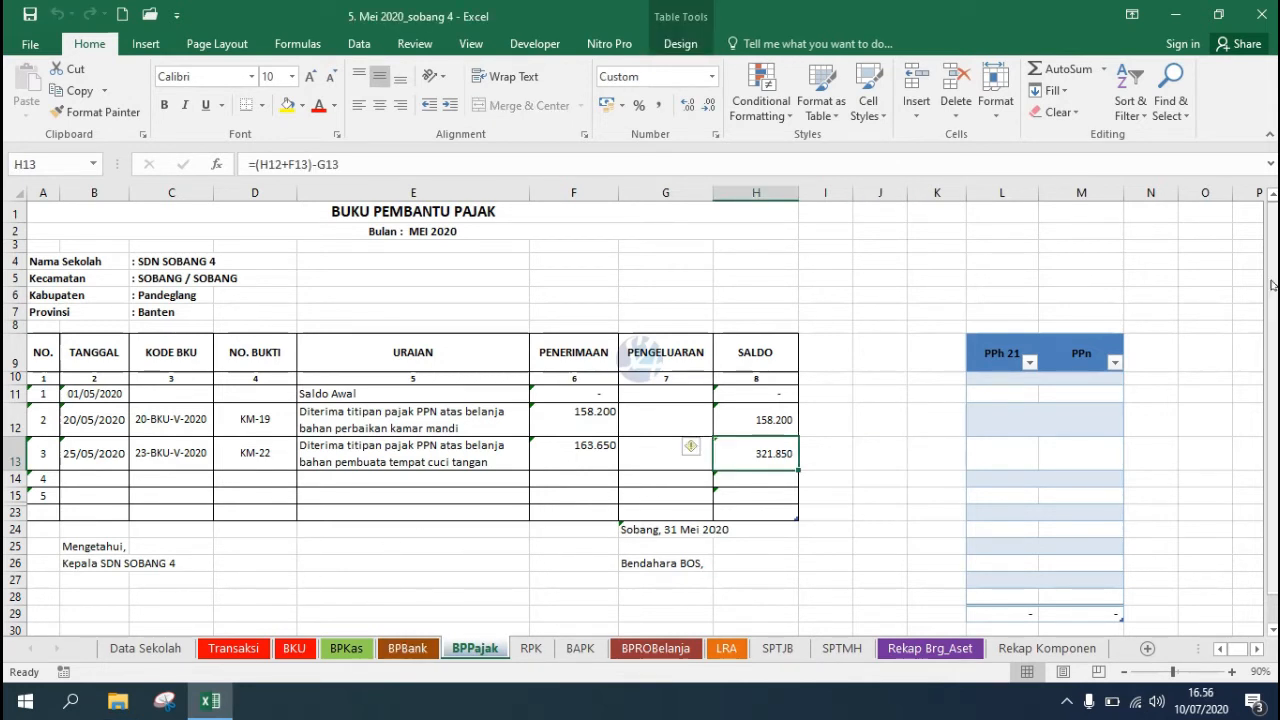
Review the BKU, BPKas, BPBank and BPPajak sheets in turn.
{"action": "left_click", "coordinate": [300, 652]}
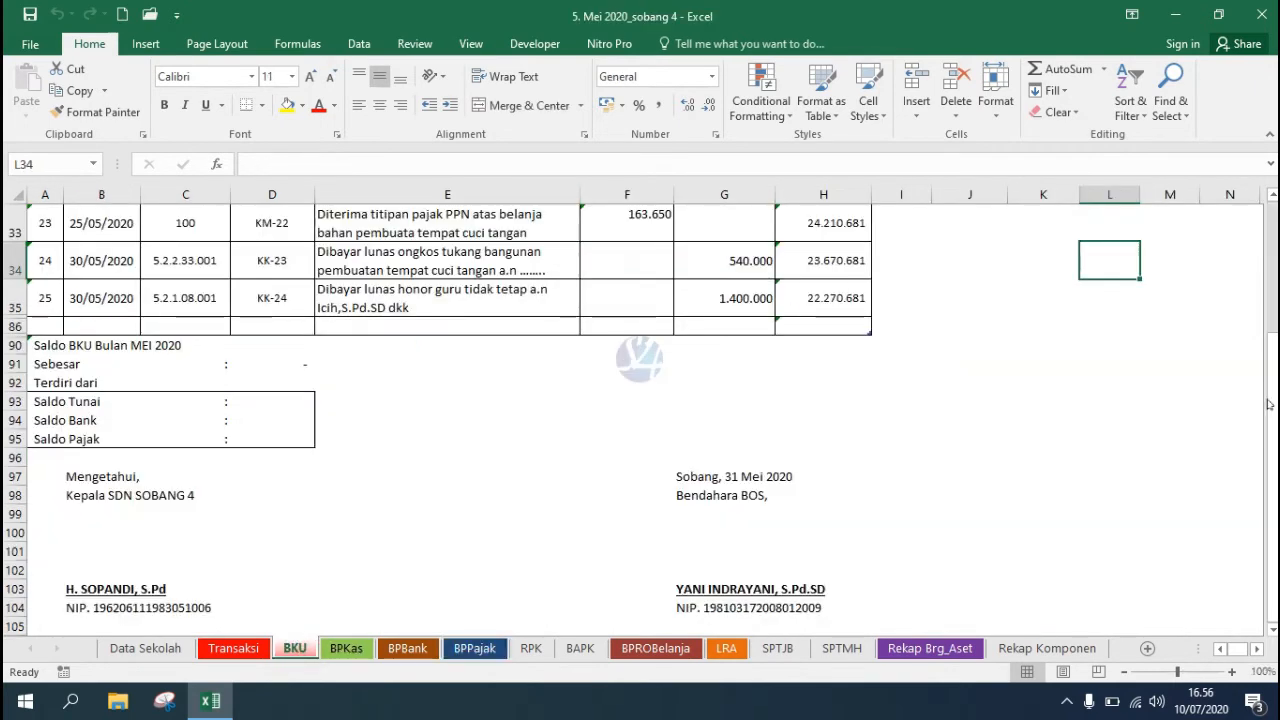
{"action": "left_click_drag", "start_coordinate": [1271, 405], "coordinate": [1271, 275]}
{"action": "left_click", "coordinate": [346, 648]}
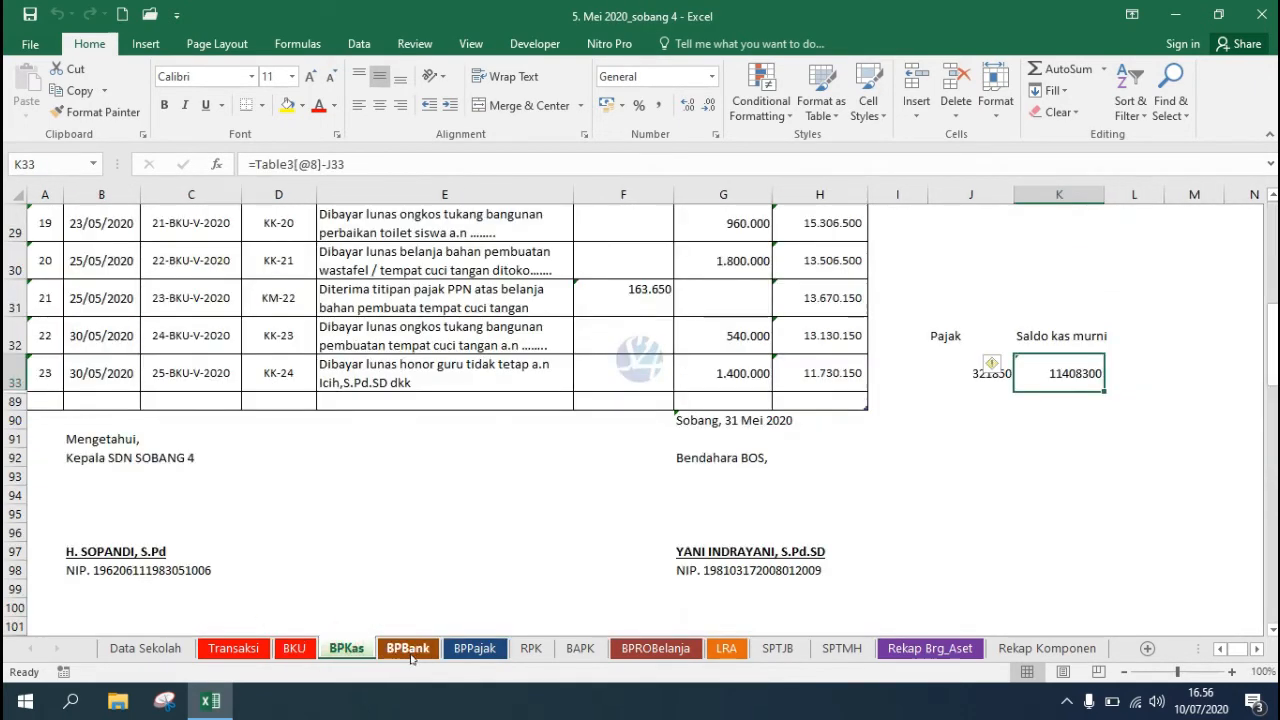
{"action": "left_click", "coordinate": [407, 648]}
{"action": "left_click", "coordinate": [475, 648]}
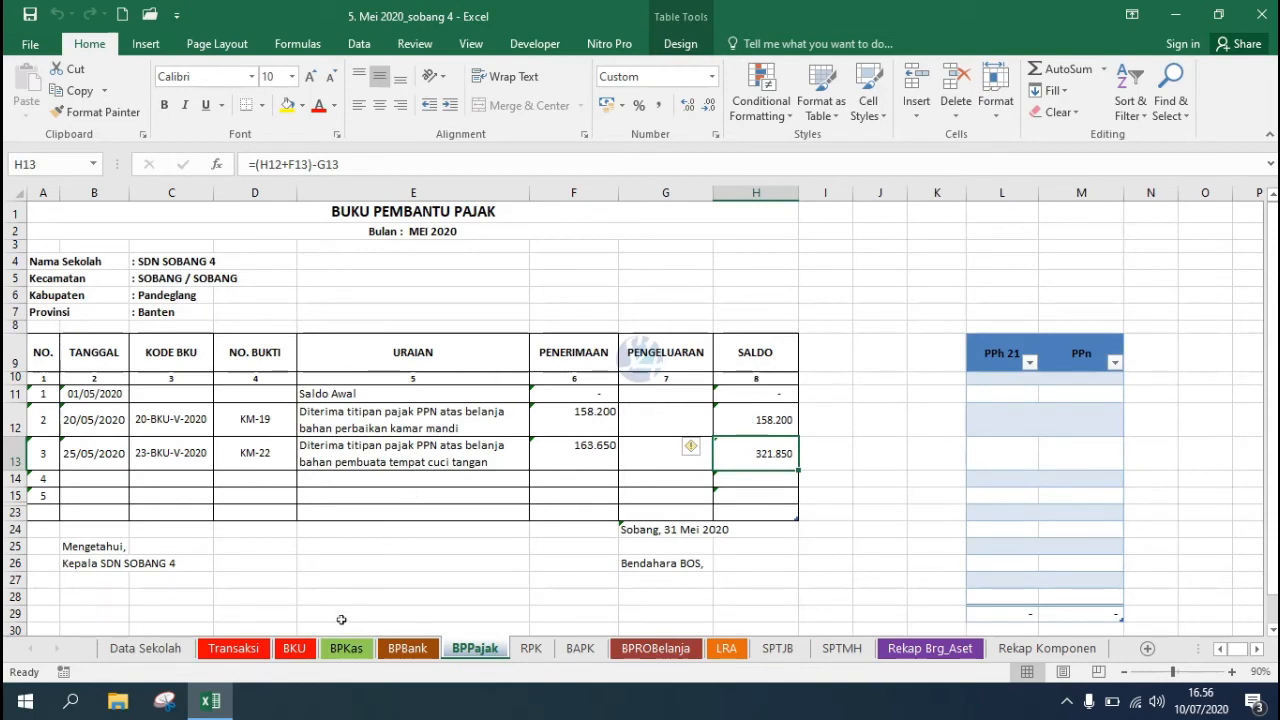
Examine the Saldo Tunai, Saldo Bank and Saldo Pajak cells D93:D95 below the BKU table.
{"action": "left_click", "coordinate": [295, 649]}
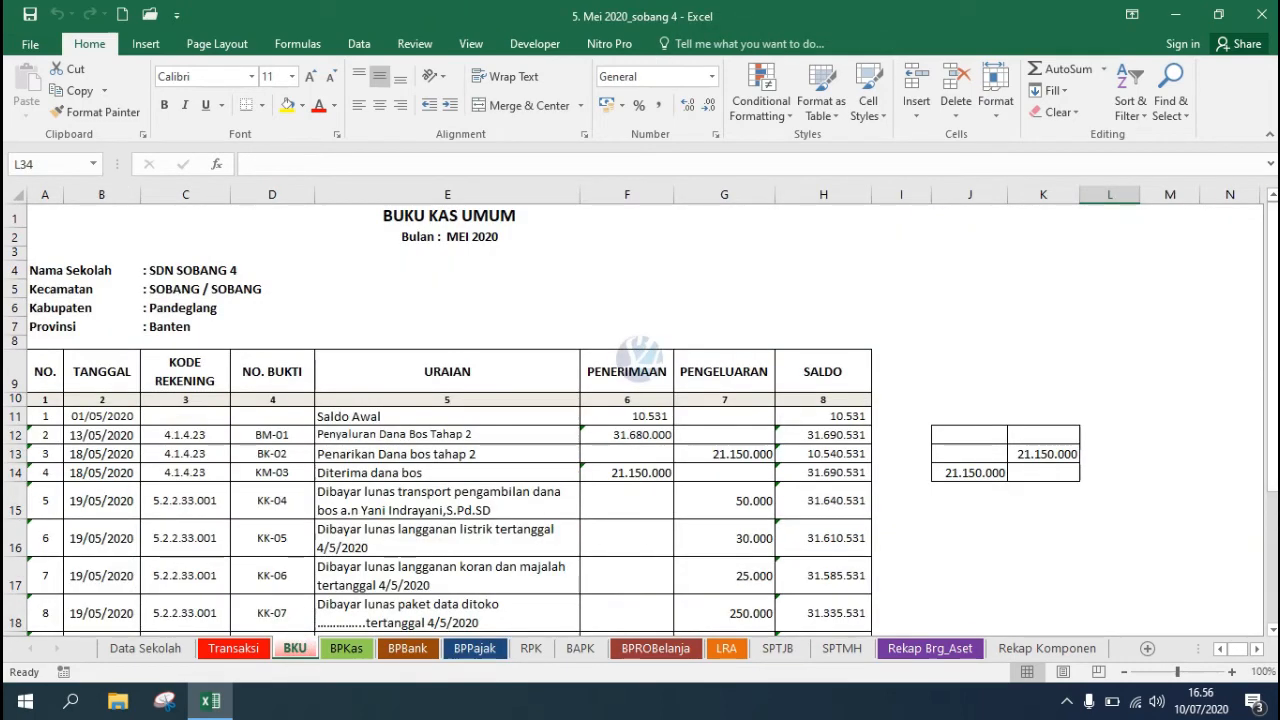
{"action": "left_click_drag", "start_coordinate": [1273, 262], "coordinate": [1273, 270]}
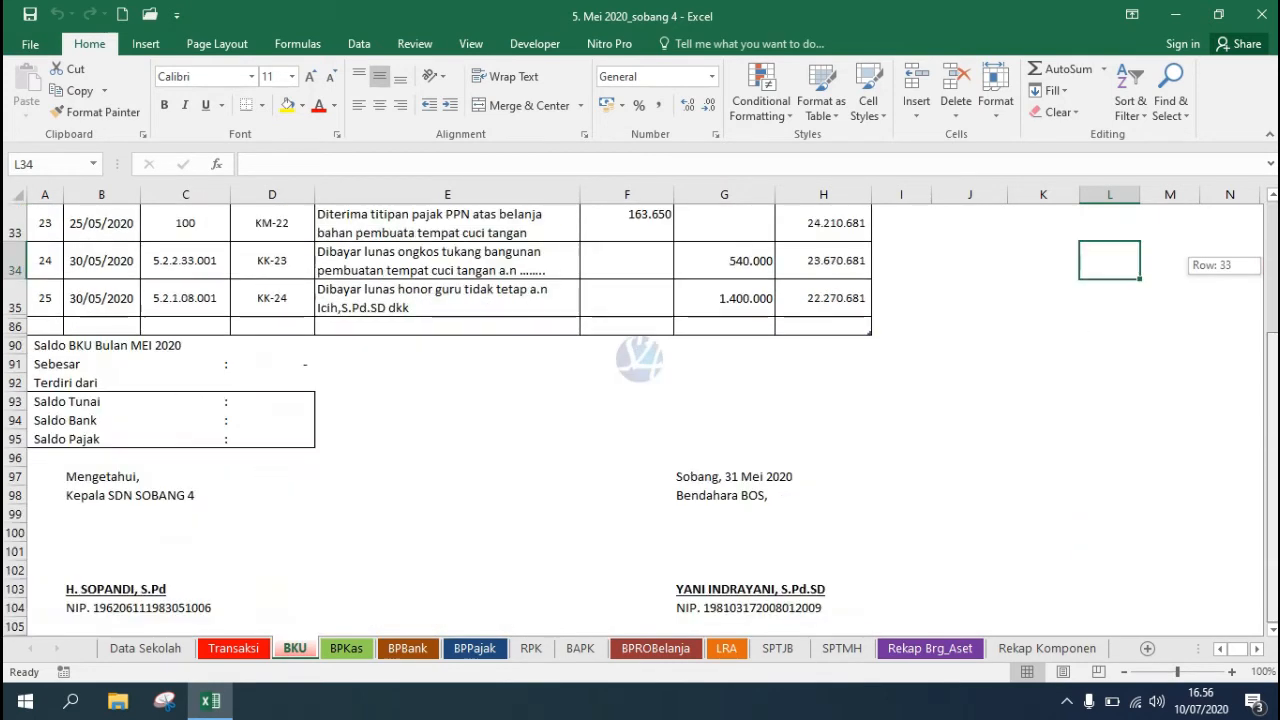
{"action": "left_click_drag", "start_coordinate": [300, 401], "coordinate": [298, 440]}
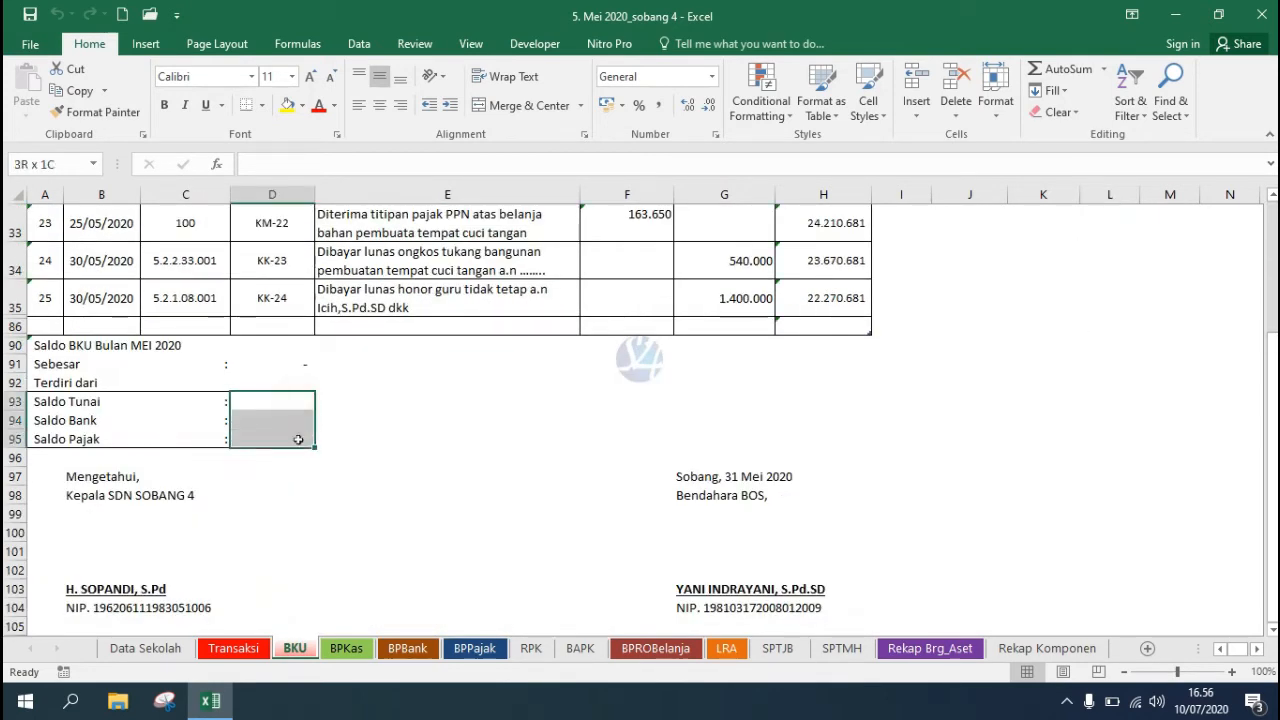
{"action": "left_click", "coordinate": [360, 398]}
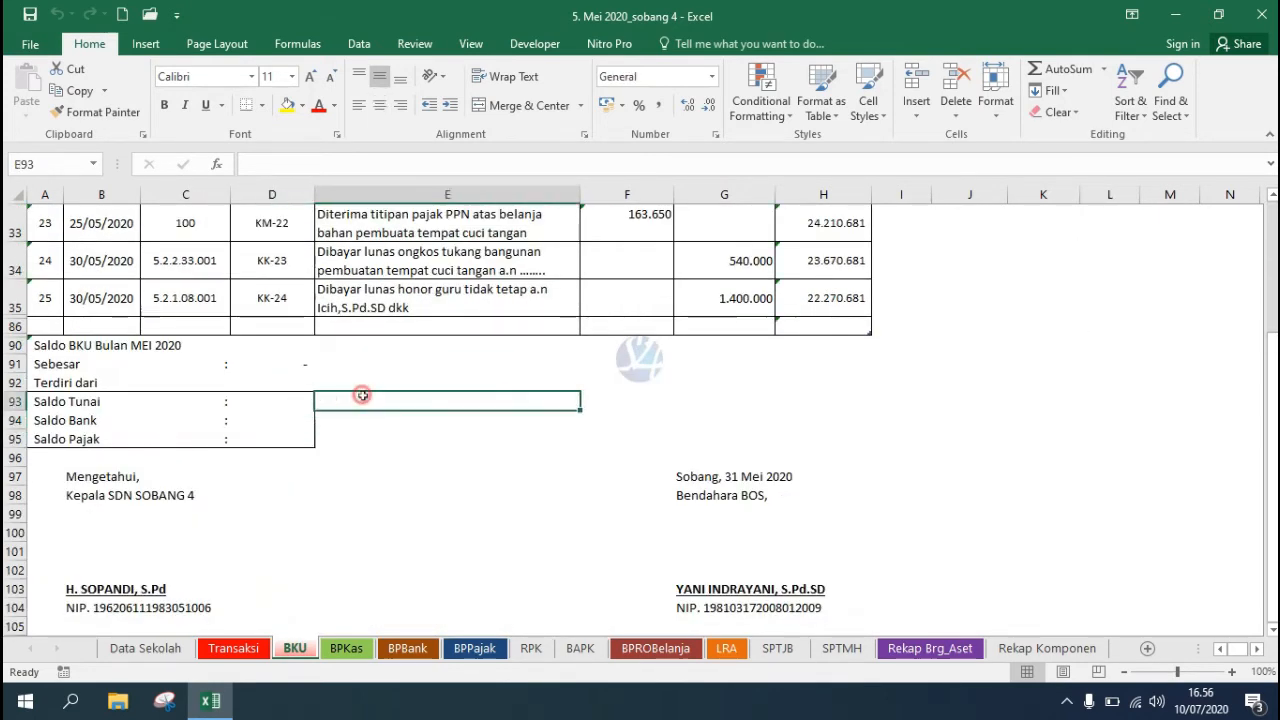
{"action": "left_click", "coordinate": [288, 403]}
{"action": "left_click", "coordinate": [290, 420]}
{"action": "left_click", "coordinate": [298, 441]}
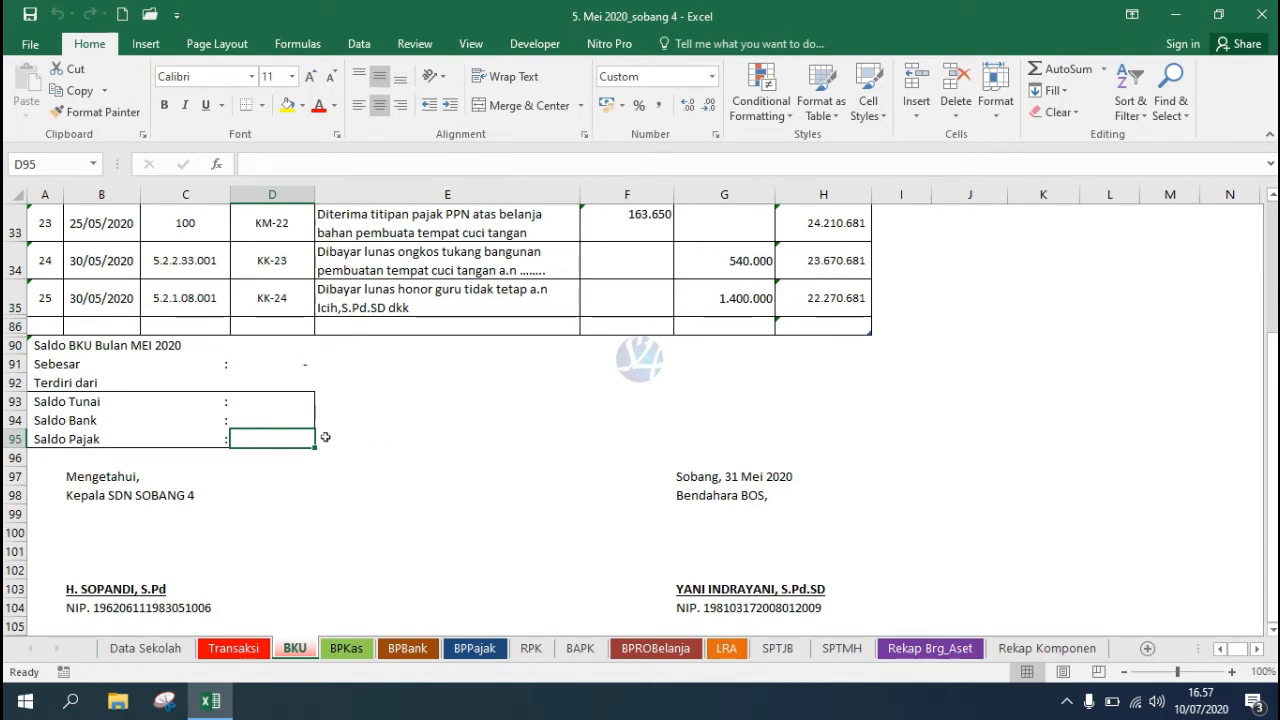
{"action": "left_click", "coordinate": [280, 404]}
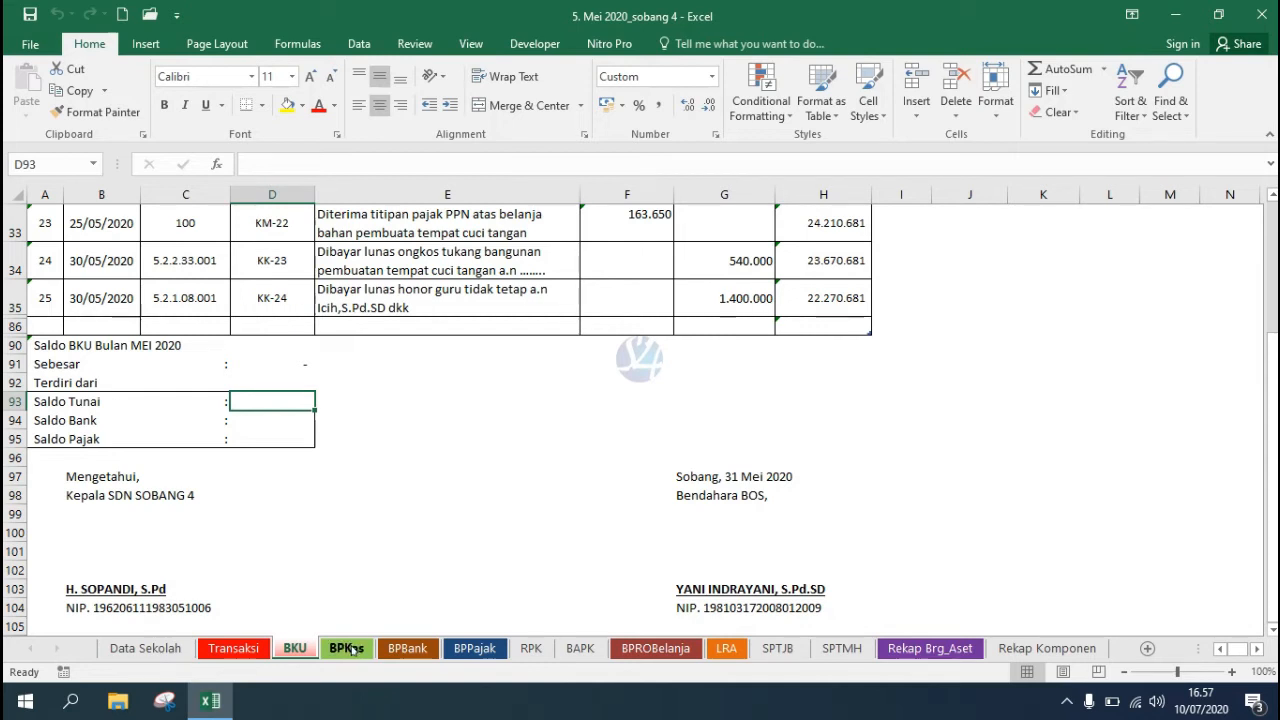
Copy the last SALDO (H13) on BPPajak and paste it as a value into the Pajak helper cell J33 on BPKas.
{"action": "left_click", "coordinate": [475, 648]}
{"action": "key", "text": "ctrl+c"}
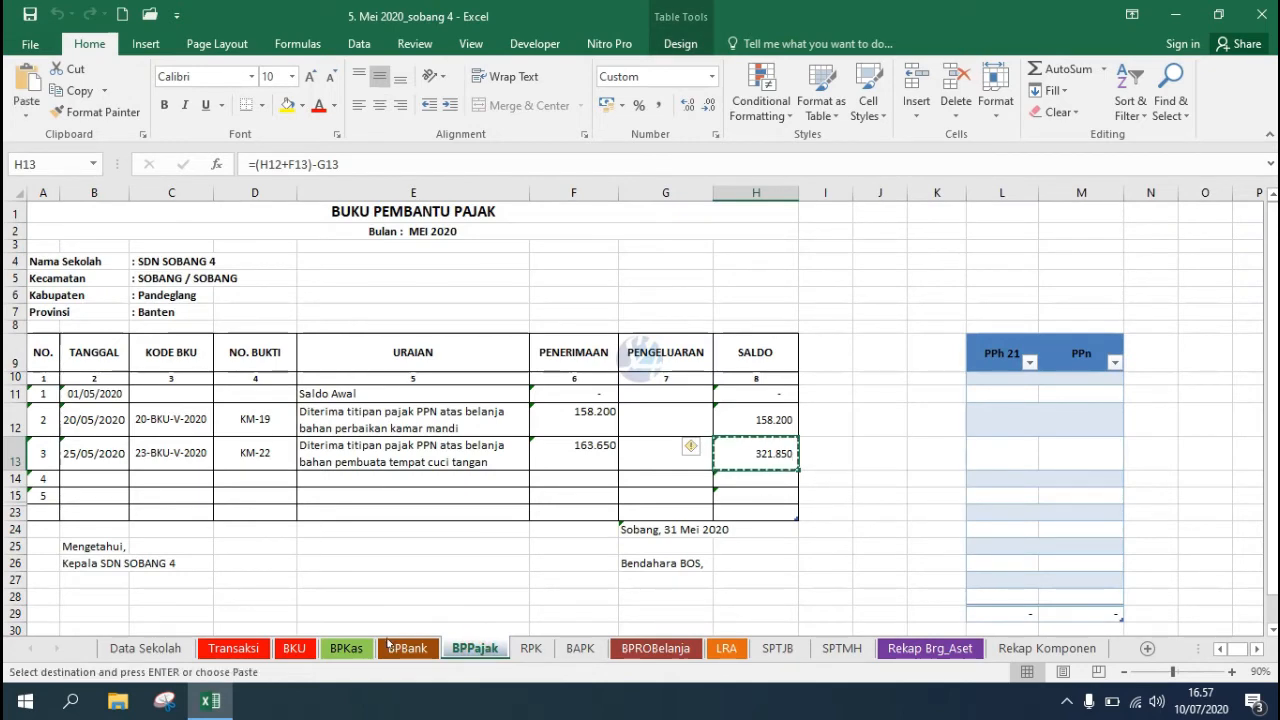
{"action": "key", "text": "ctrl+Page_Up"}
{"action": "key", "text": "ctrl+Page_Up"}
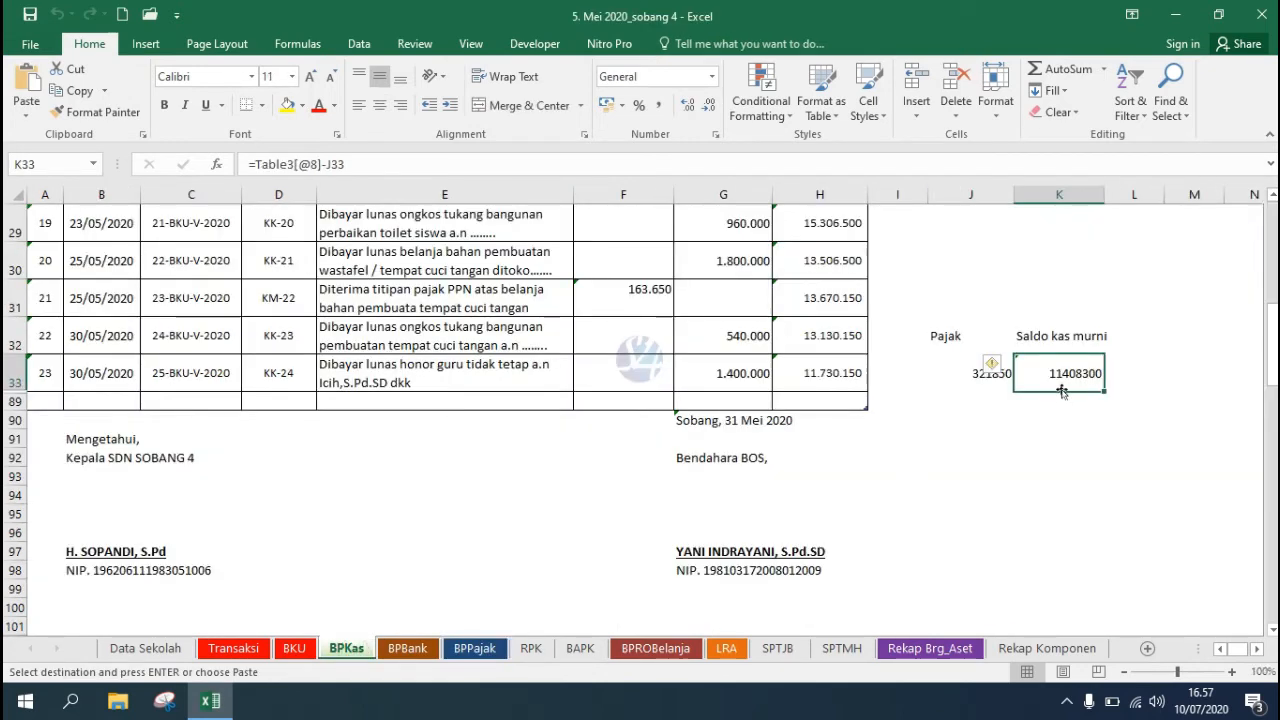
{"action": "left_click", "coordinate": [969, 374]}
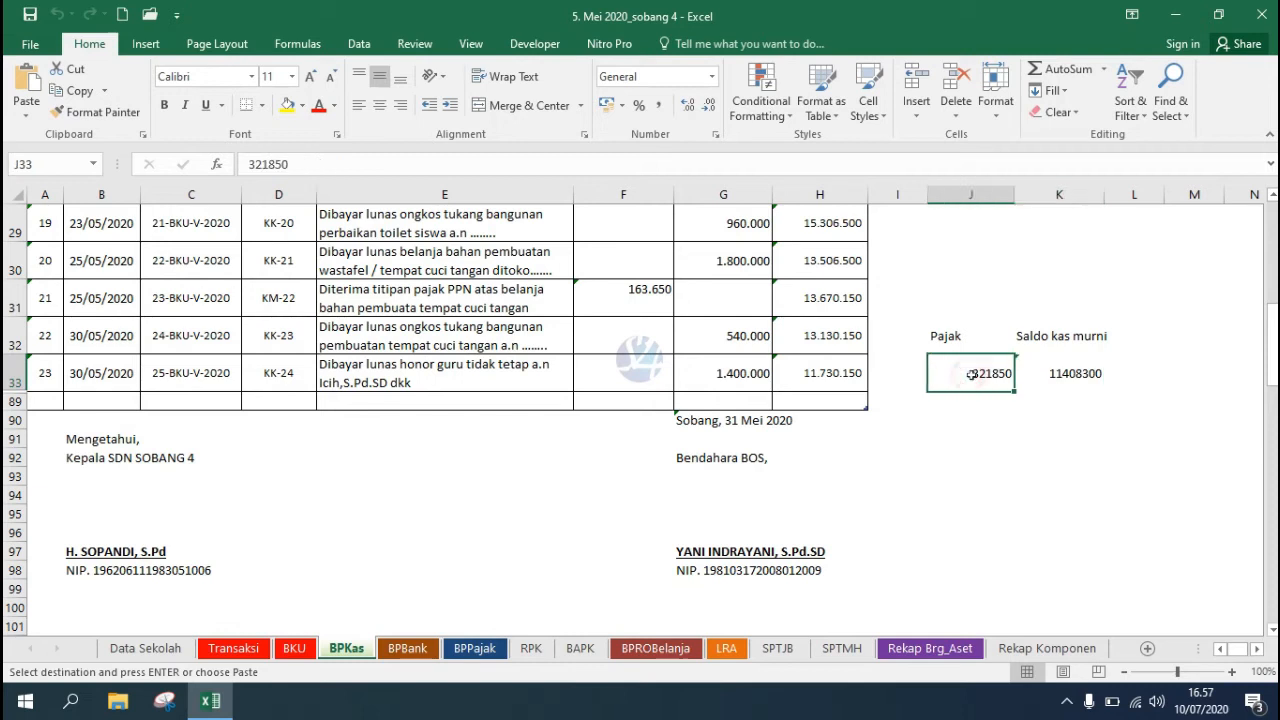
{"action": "right_click", "coordinate": [970, 374]}
{"action": "left_click", "coordinate": [1040, 368]}
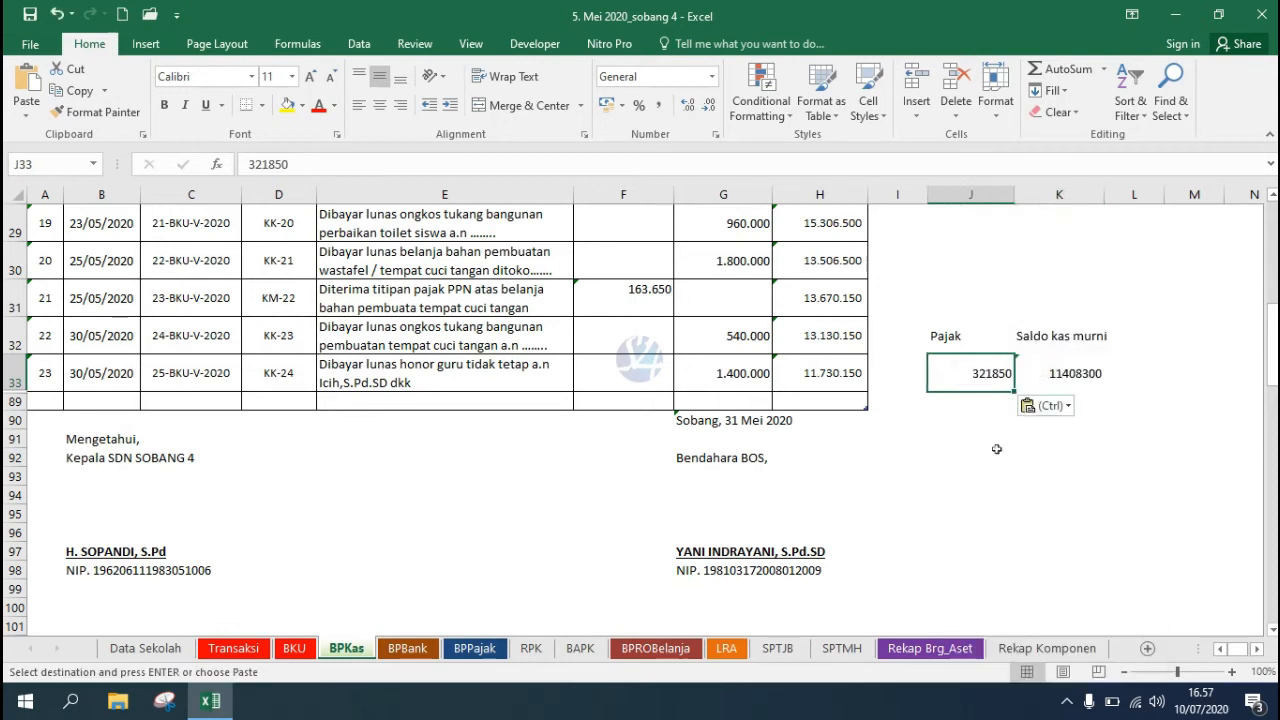
{"action": "left_click", "coordinate": [970, 455]}
Copy Saldo kas murni (K33) from BPKas and paste it as a value into Saldo Tunai (D93) on BKU.
{"action": "left_click", "coordinate": [1060, 373]}
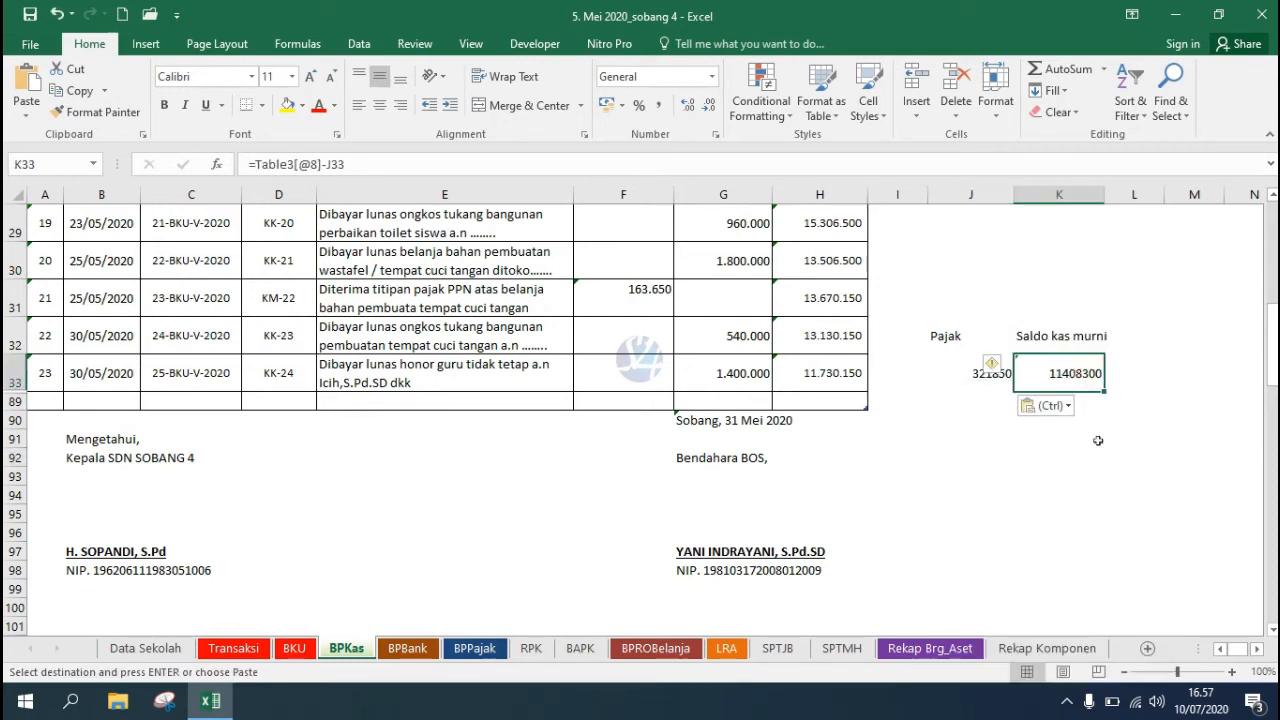
{"action": "left_click", "coordinate": [291, 652]}
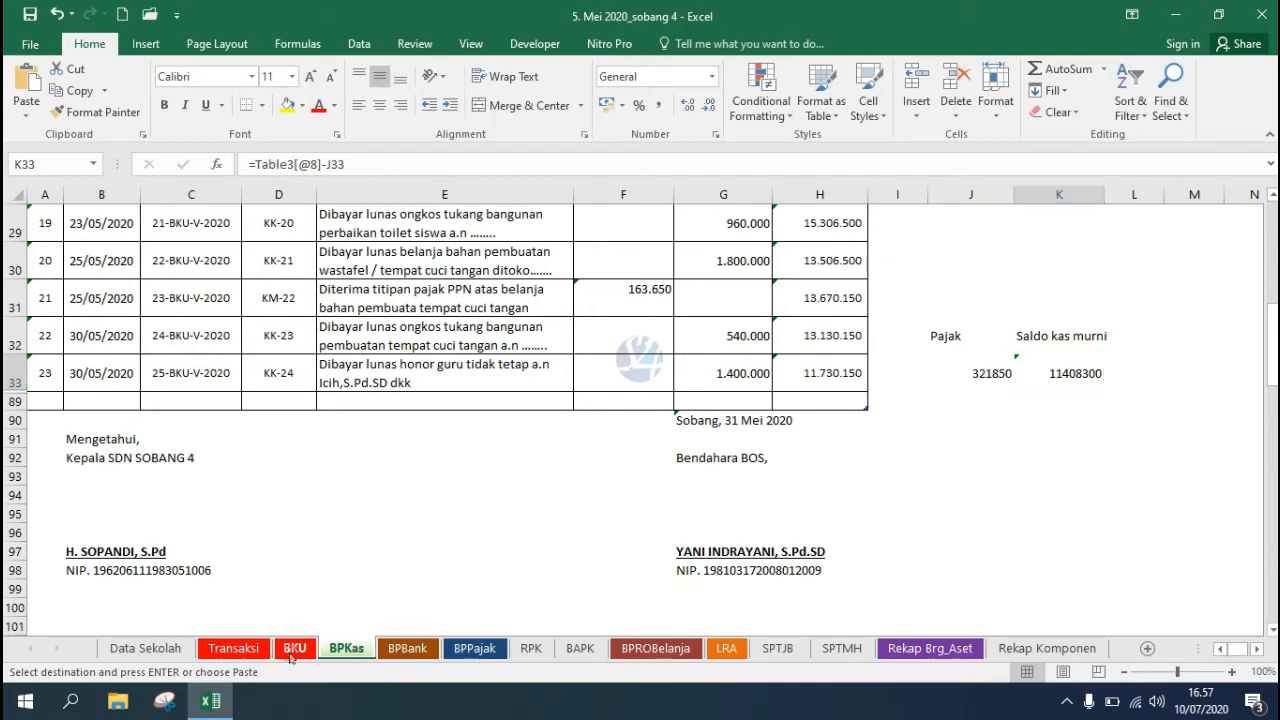
{"action": "right_click", "coordinate": [266, 405]}
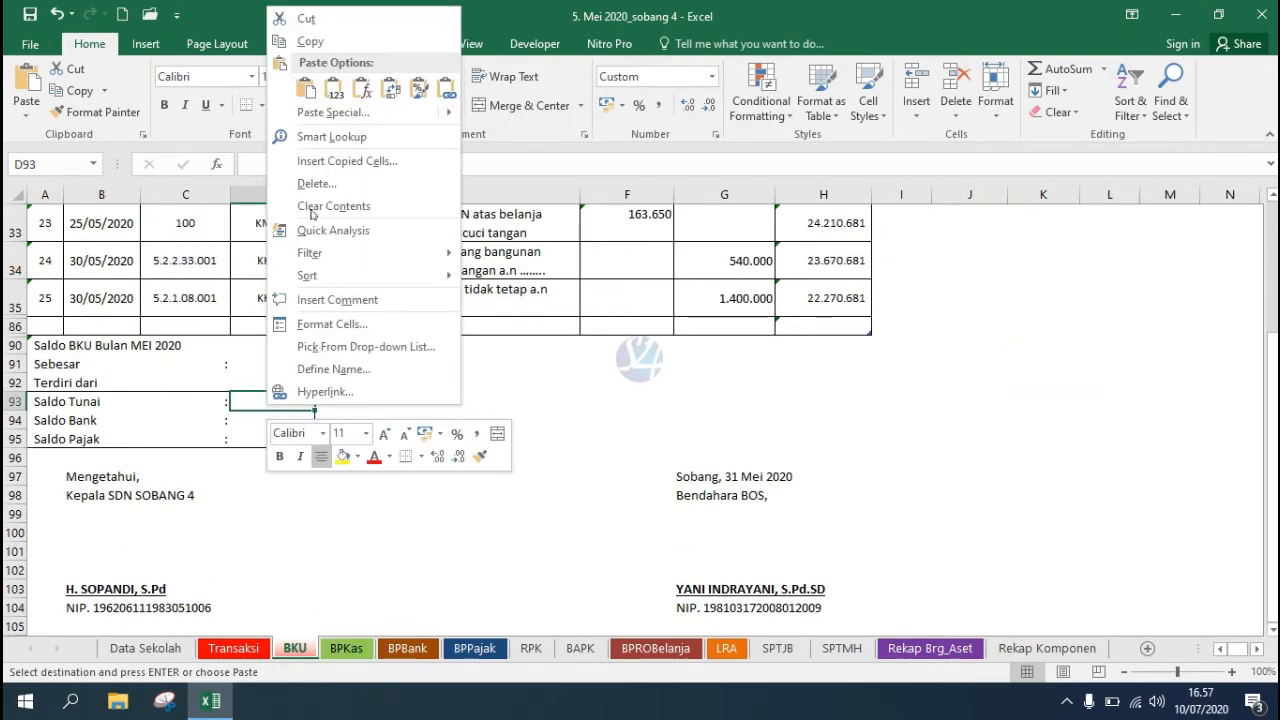
{"action": "left_click", "coordinate": [337, 93]}
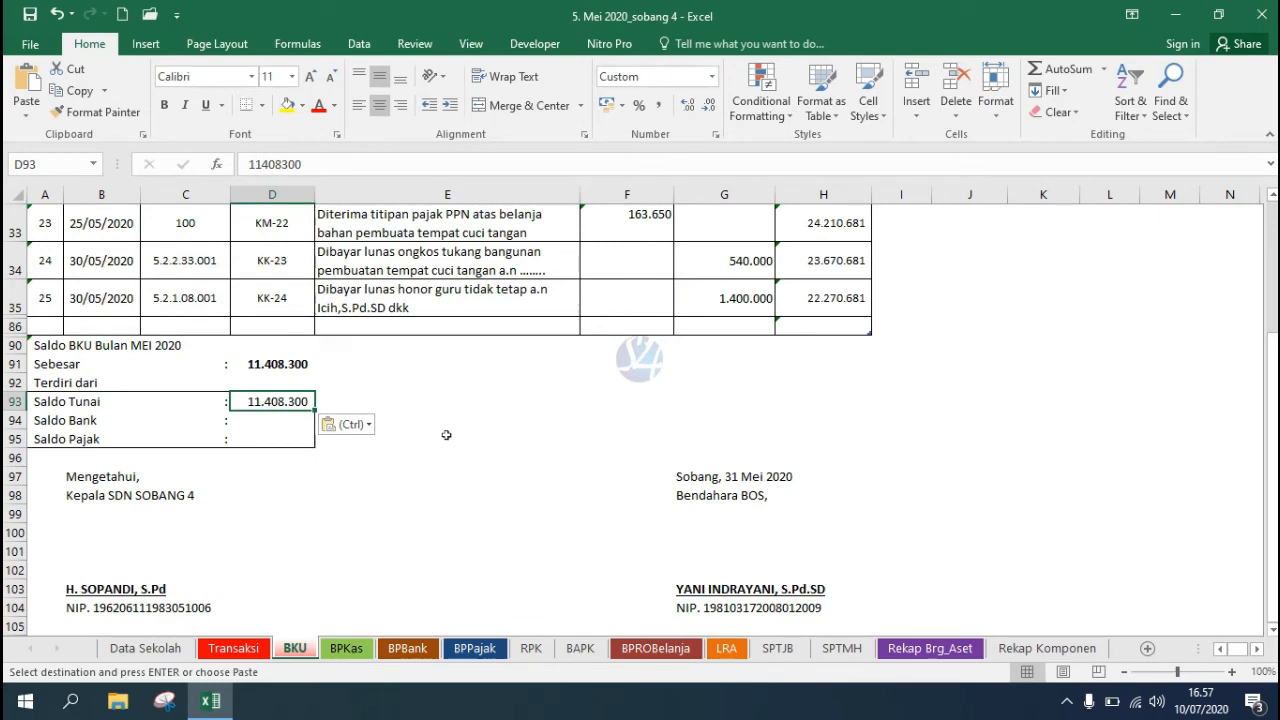
Copy the last SALDO (H13) from BPBank and paste it as a value into Saldo Bank (D94) on BKU.
{"action": "left_click", "coordinate": [412, 648]}
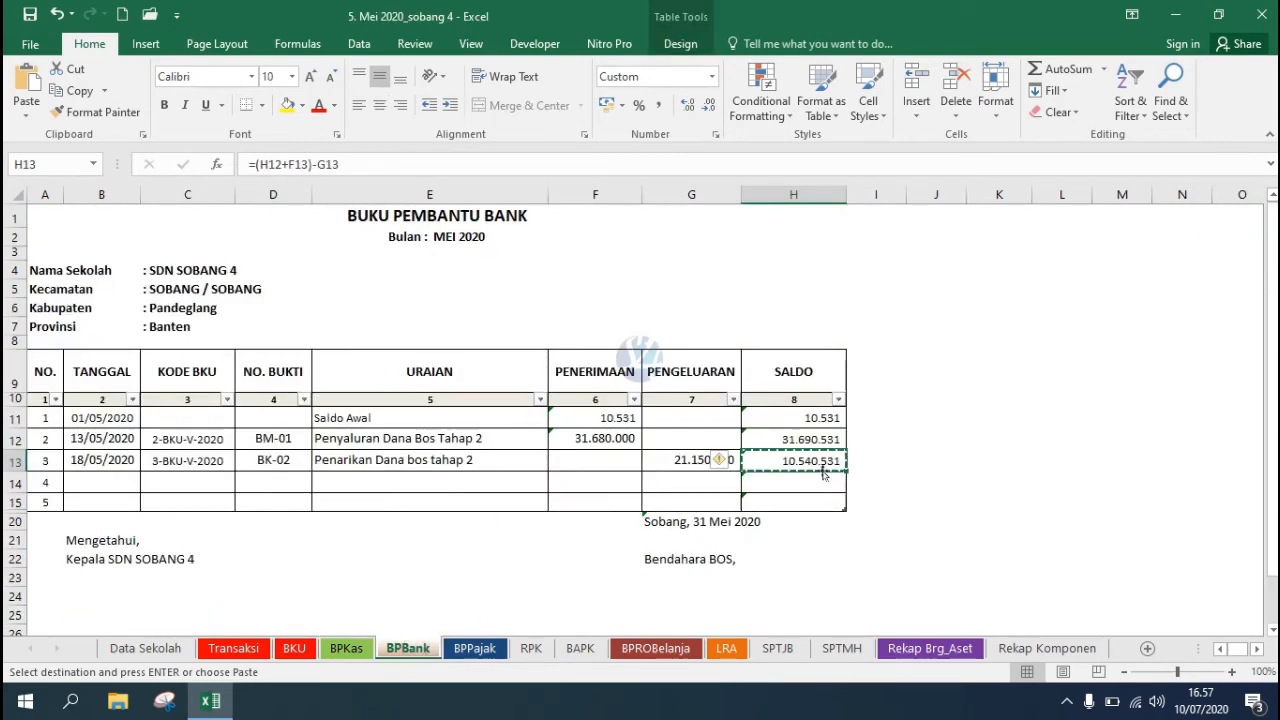
{"action": "left_click", "coordinate": [294, 648]}
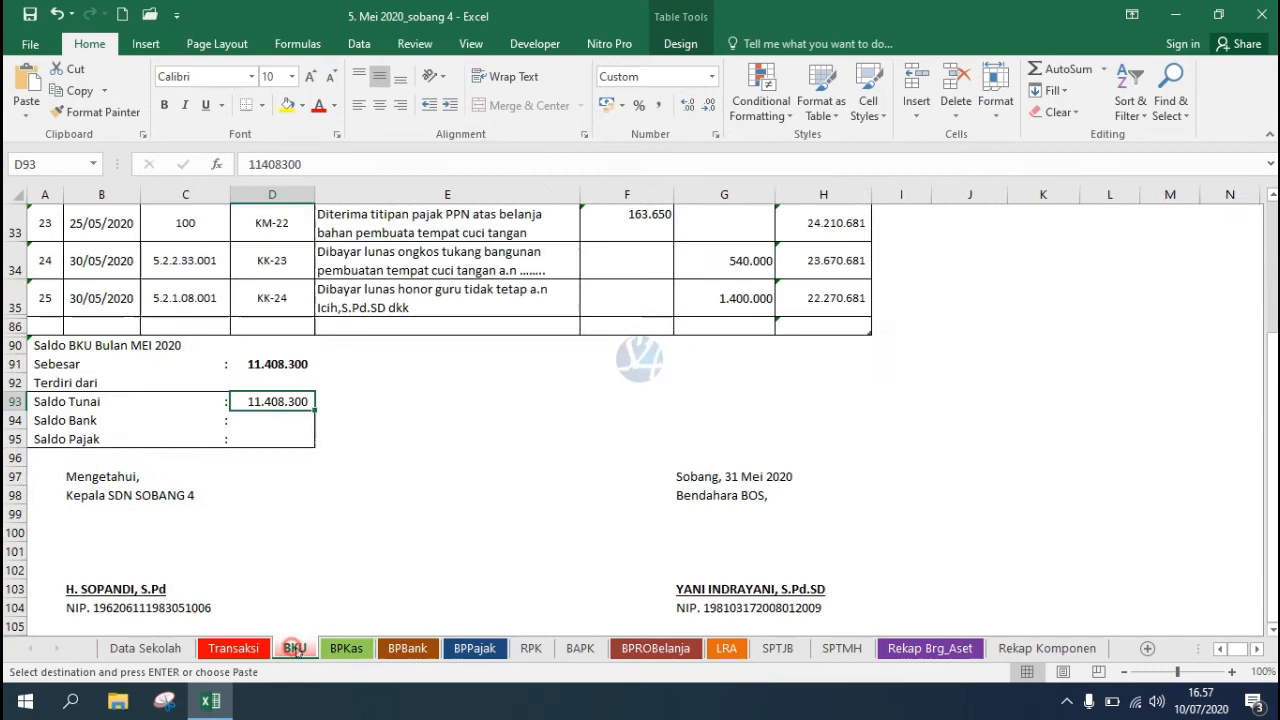
{"action": "left_click", "coordinate": [267, 421]}
{"action": "right_click", "coordinate": [267, 421]}
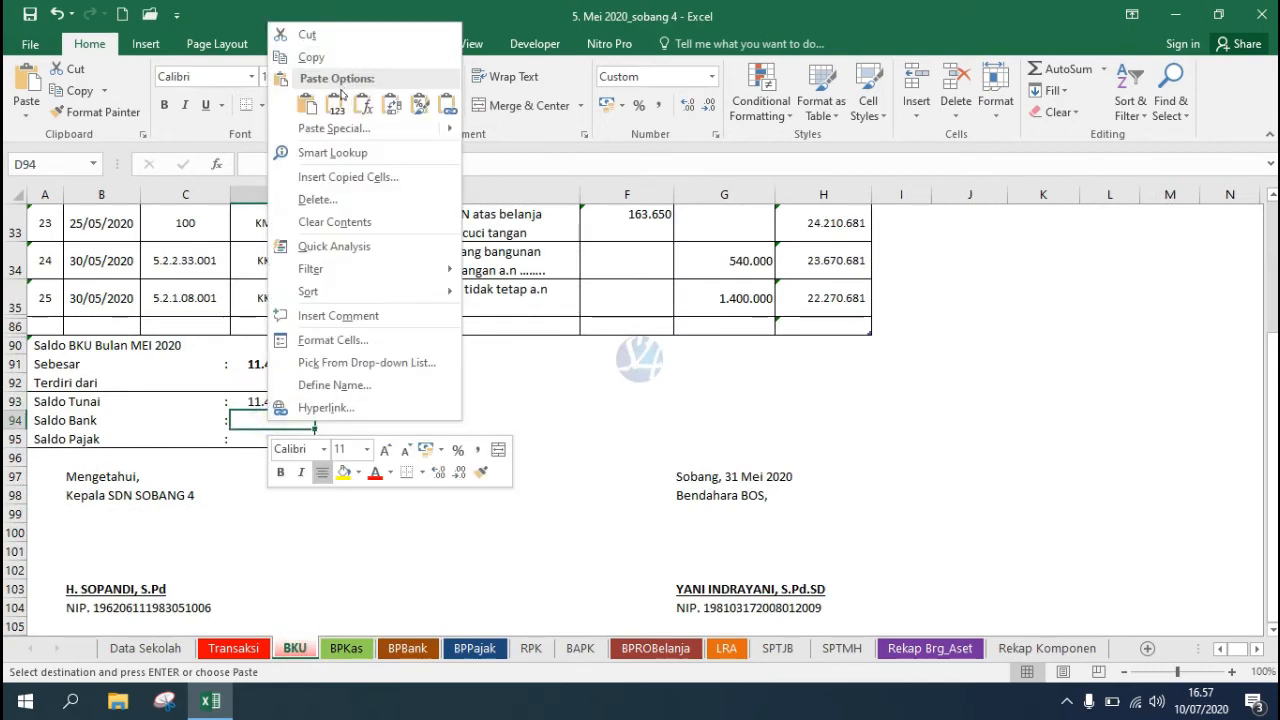
{"action": "left_click", "coordinate": [335, 107]}
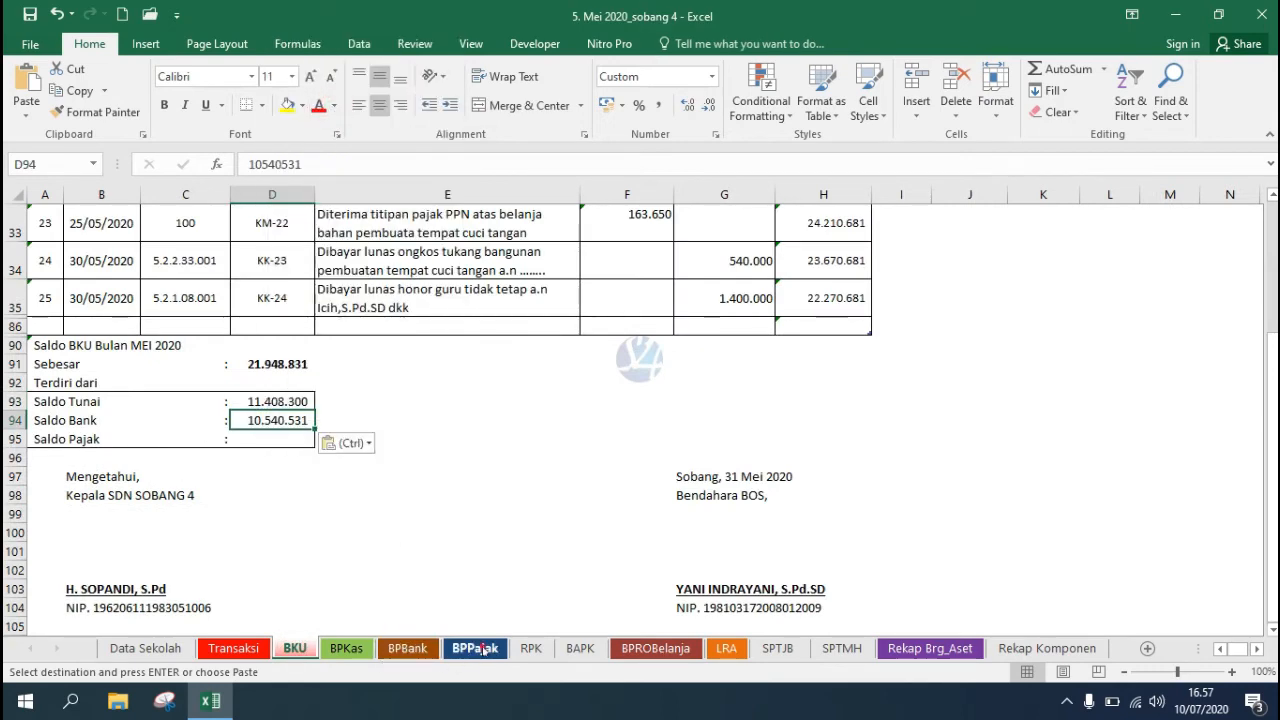
Copy the last SALDO (H13) from BPPajak and paste it as a value into Saldo Pajak (D95) on BKU.
{"action": "left_click", "coordinate": [475, 648]}
{"action": "key", "text": "ctrl+c"}
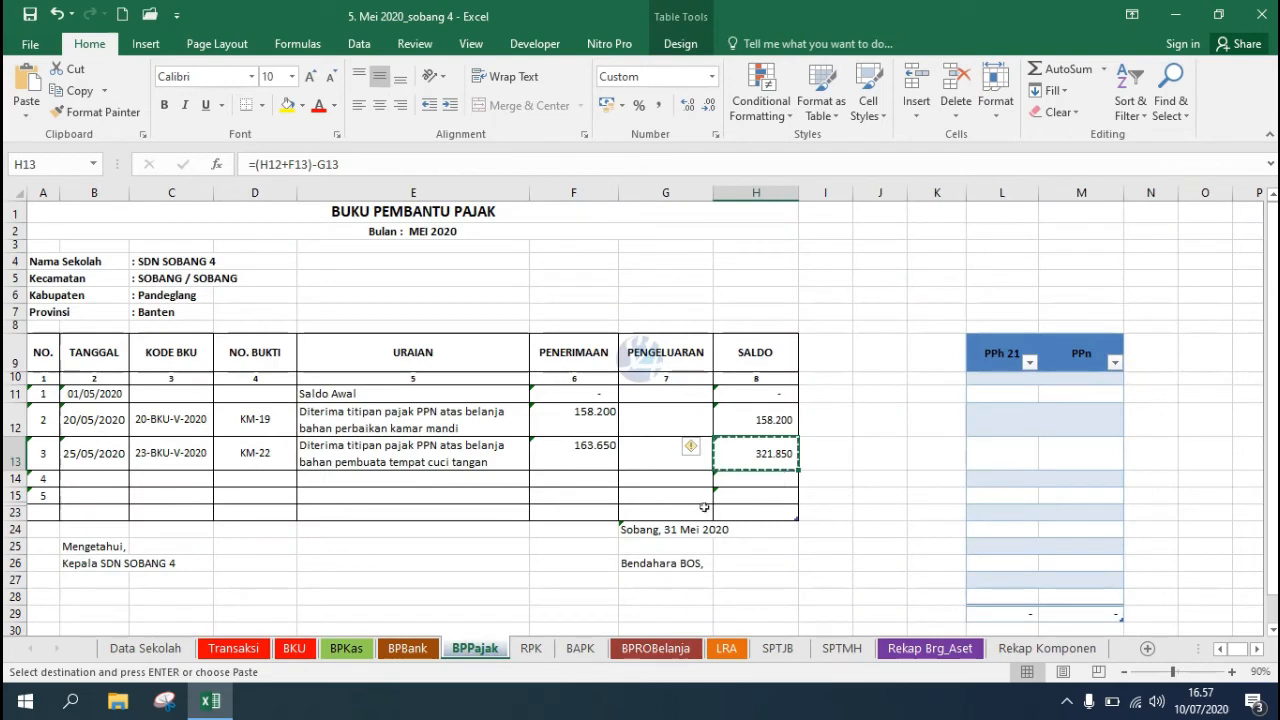
{"action": "left_click", "coordinate": [294, 648]}
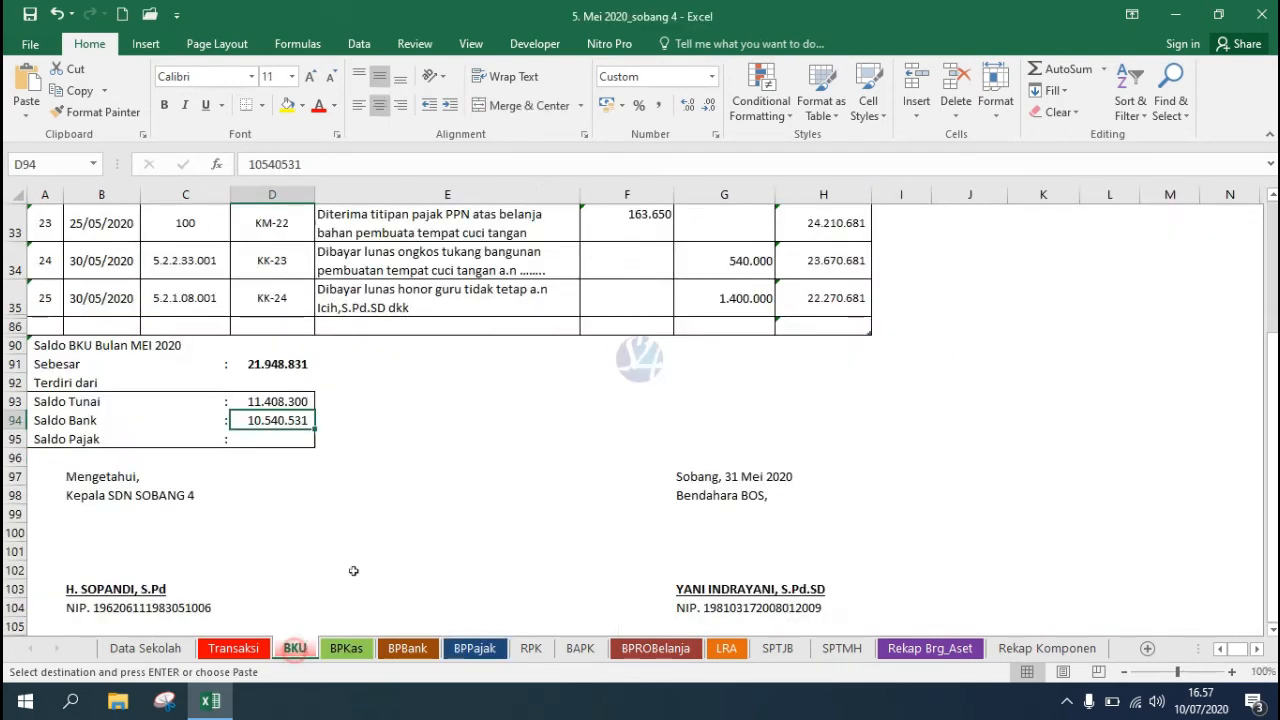
{"action": "left_click", "coordinate": [280, 441]}
{"action": "right_click", "coordinate": [280, 441]}
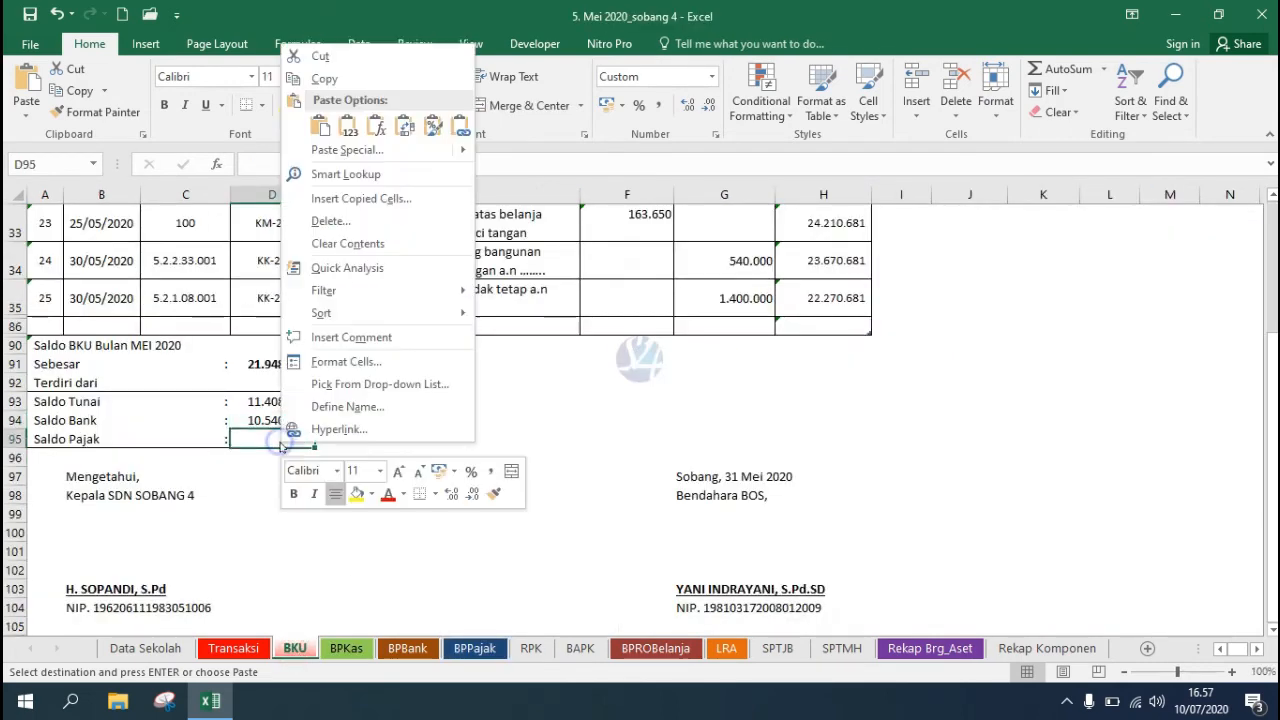
{"action": "left_click", "coordinate": [345, 130]}
{"action": "left_click", "coordinate": [435, 421]}
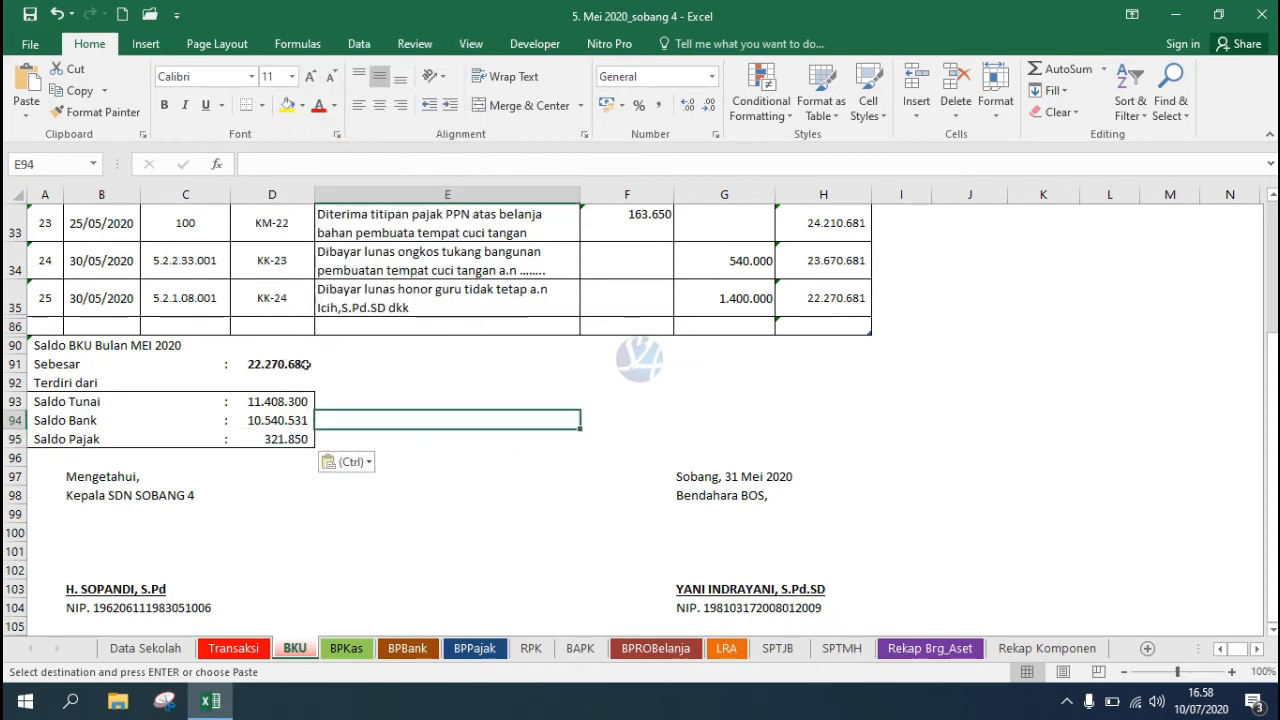
Compare the Sebesar total in D91 with the last SALDO of the BKU table in H35.
{"action": "left_click", "coordinate": [320, 366]}
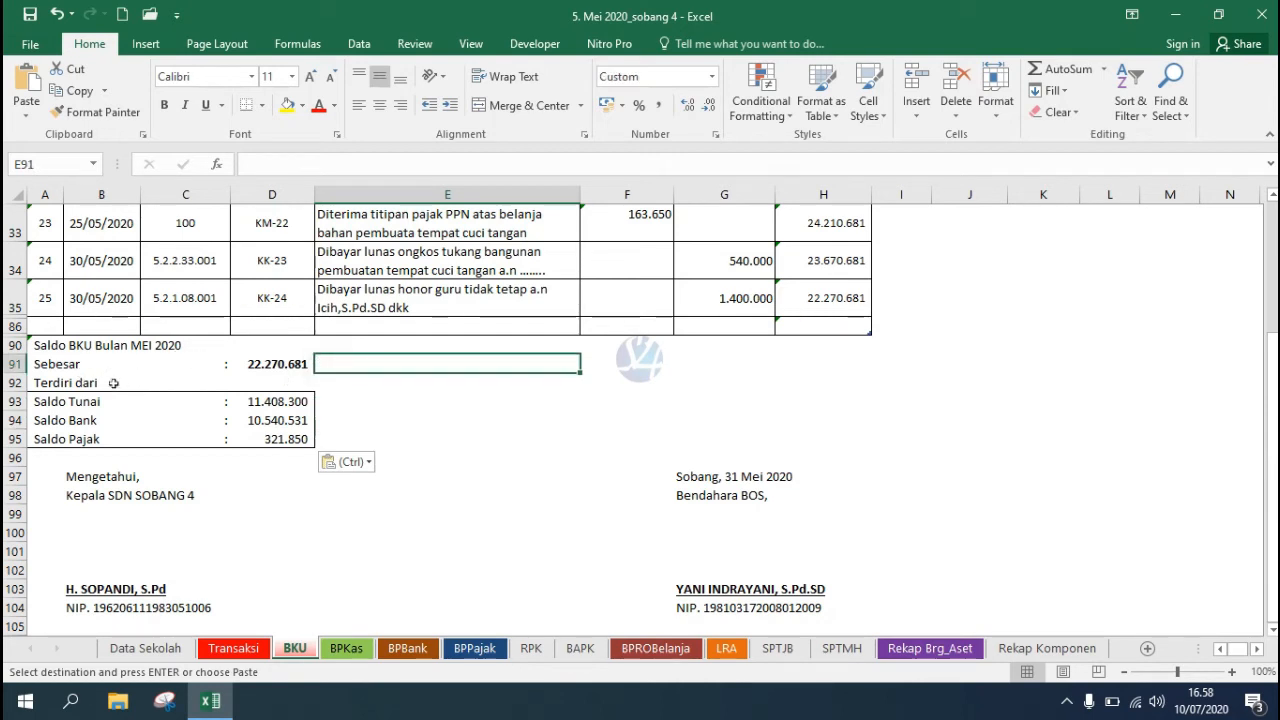
{"action": "left_click", "coordinate": [282, 367]}
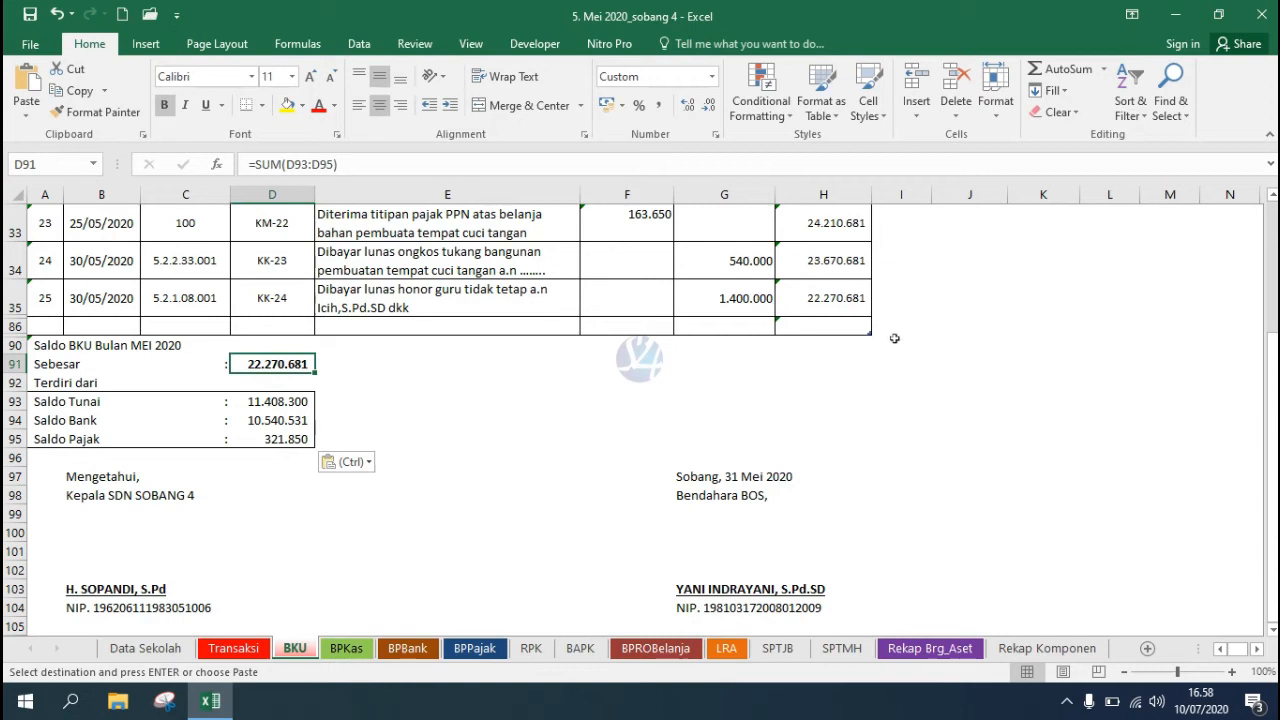
{"action": "left_click", "coordinate": [843, 299]}
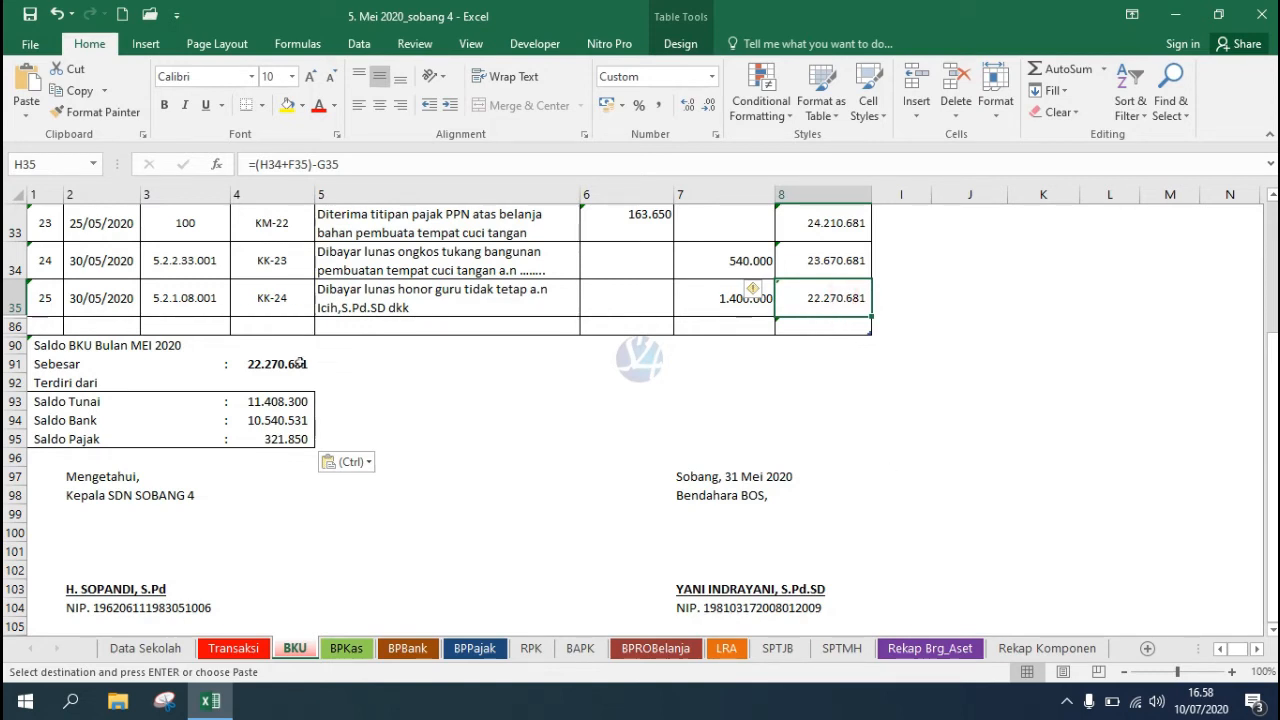
{"action": "left_click", "coordinate": [290, 363]}
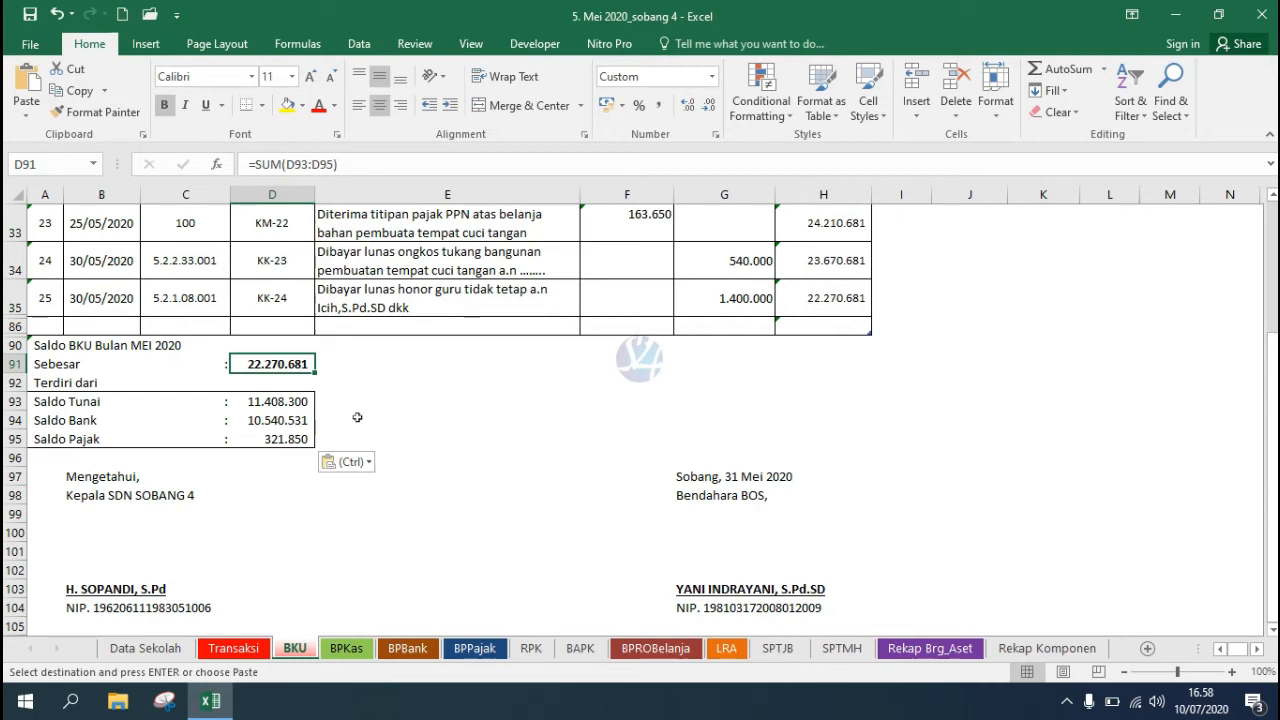
Review Saldo Tunai, Saldo Bank and Saldo Pajak (D93:D95) on BKU and the matching opening balance cells E5:E7 on Data Sekolah.
{"action": "left_click_drag", "start_coordinate": [288, 401], "coordinate": [288, 439]}
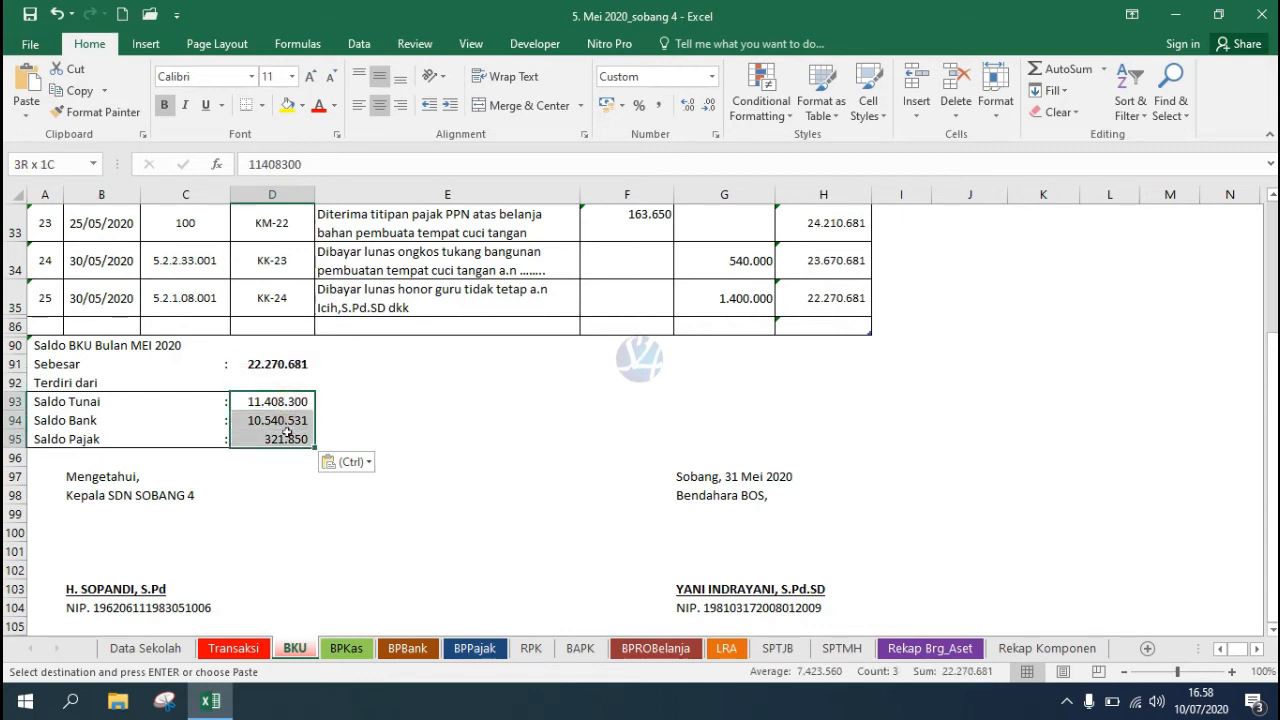
{"action": "left_click", "coordinate": [444, 435]}
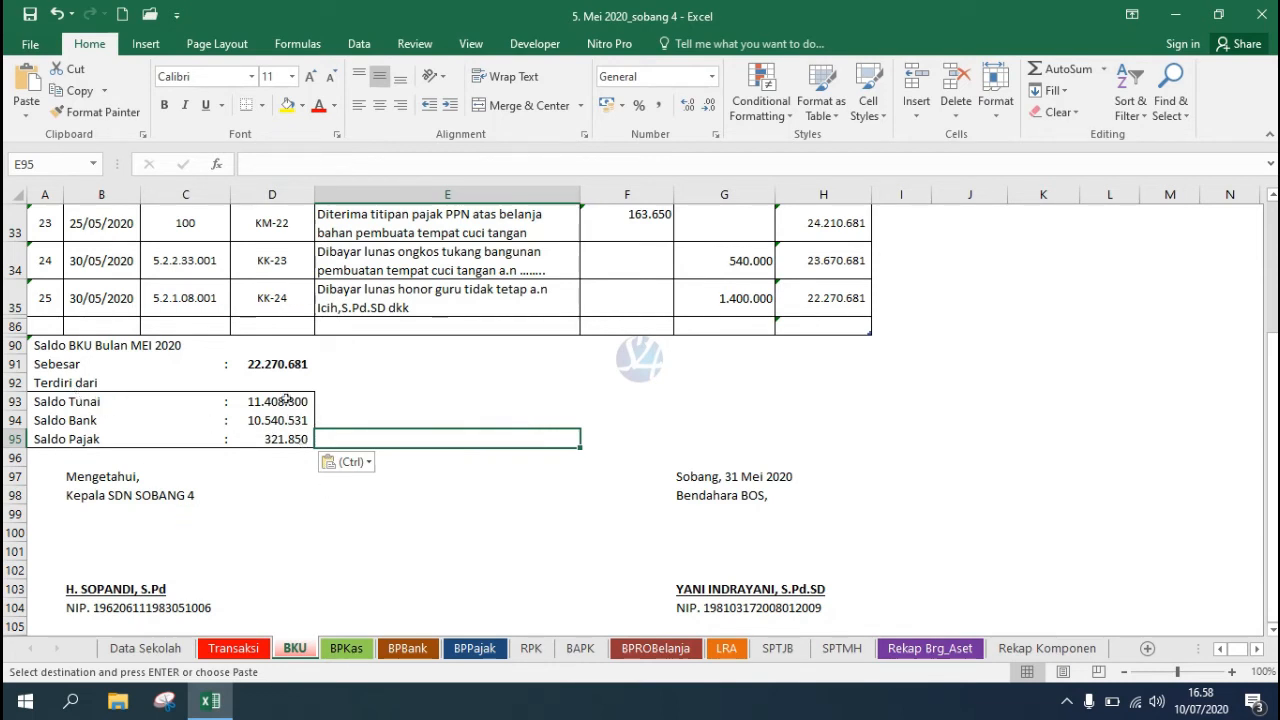
{"action": "left_click_drag", "start_coordinate": [289, 402], "coordinate": [289, 440]}
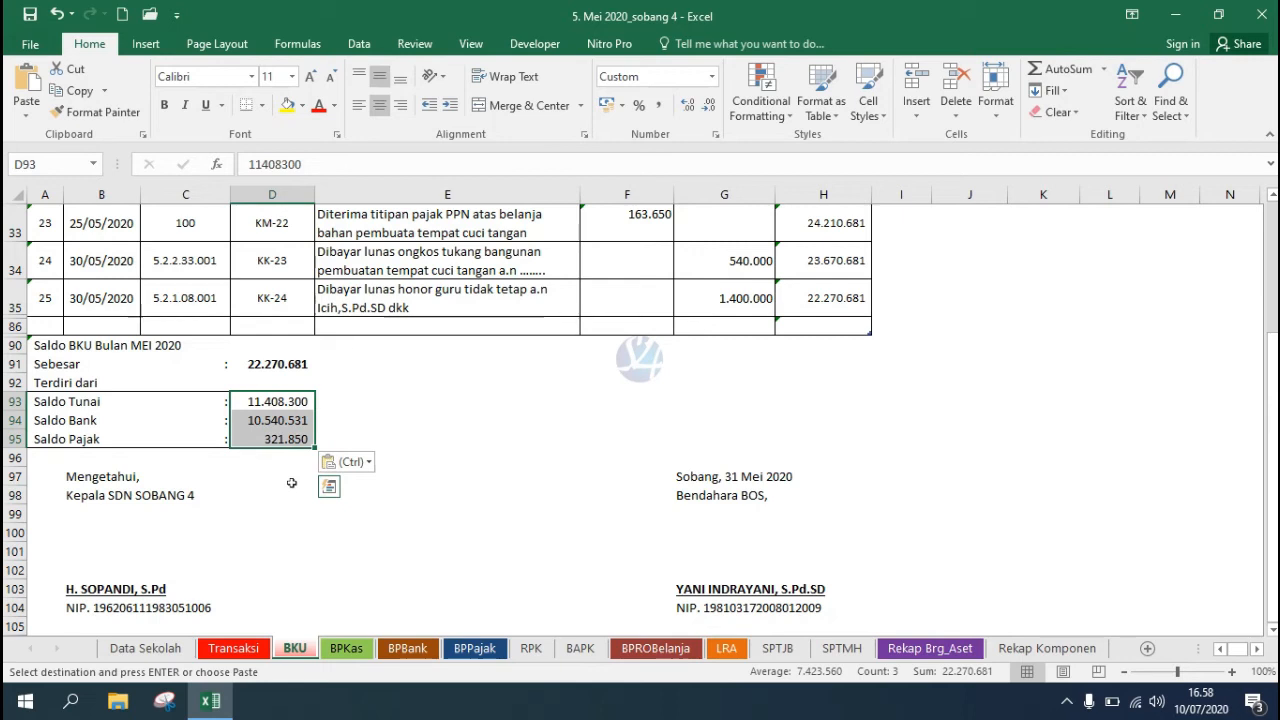
{"action": "left_click", "coordinate": [300, 405]}
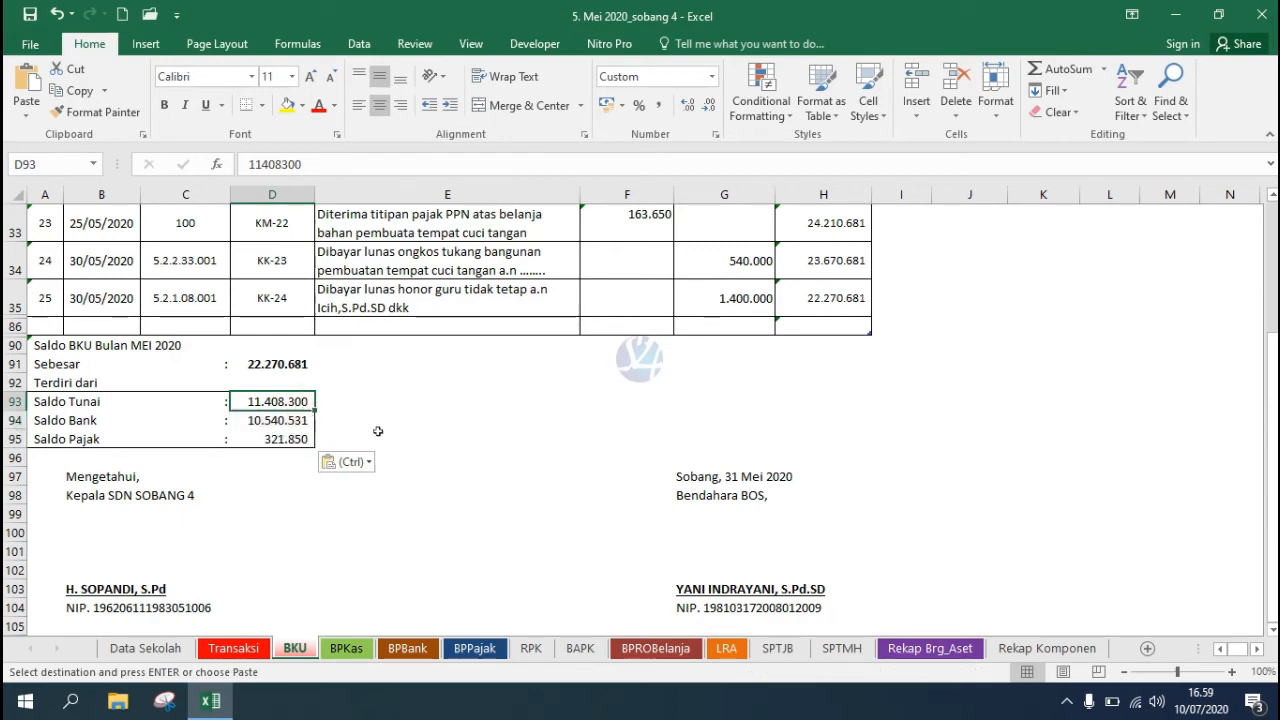
{"action": "left_click", "coordinate": [145, 648]}
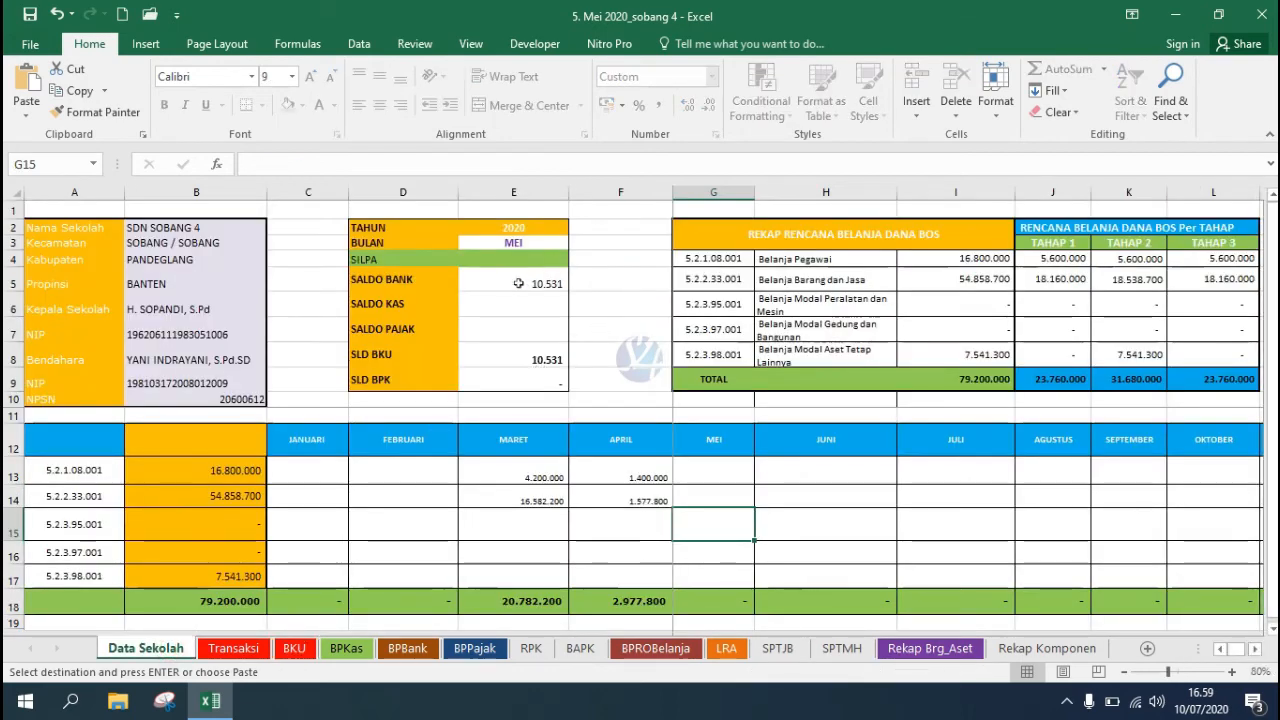
{"action": "left_click_drag", "start_coordinate": [518, 284], "coordinate": [519, 333]}
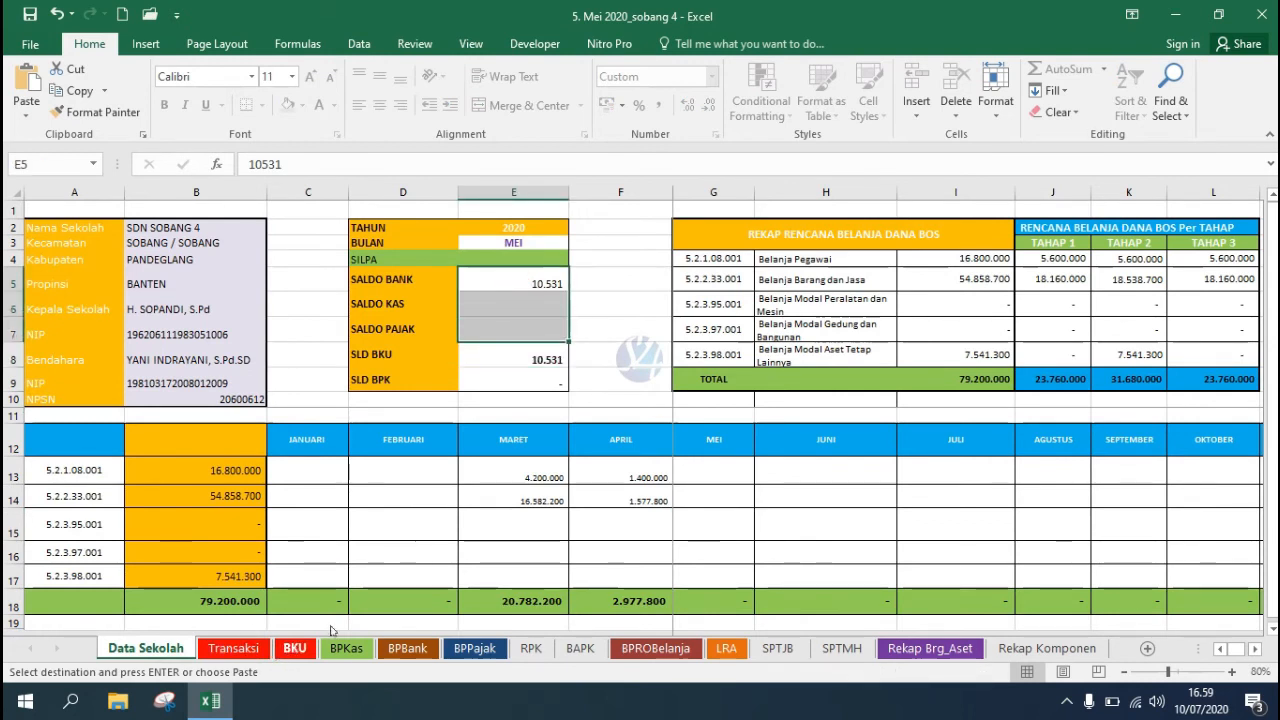
Set BULAN (E3) on Data Sekolah to JUNI.
{"action": "left_click", "coordinate": [512, 242]}
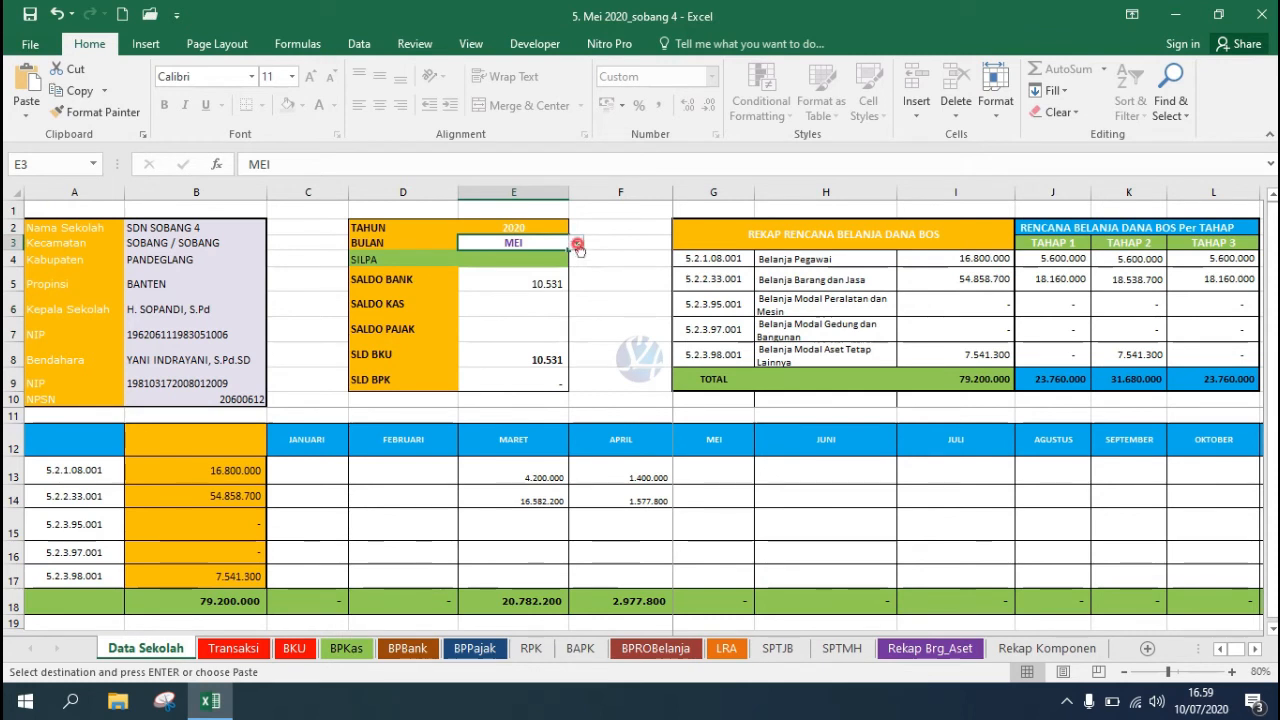
{"action": "left_click", "coordinate": [577, 244]}
{"action": "left_click", "coordinate": [555, 260]}
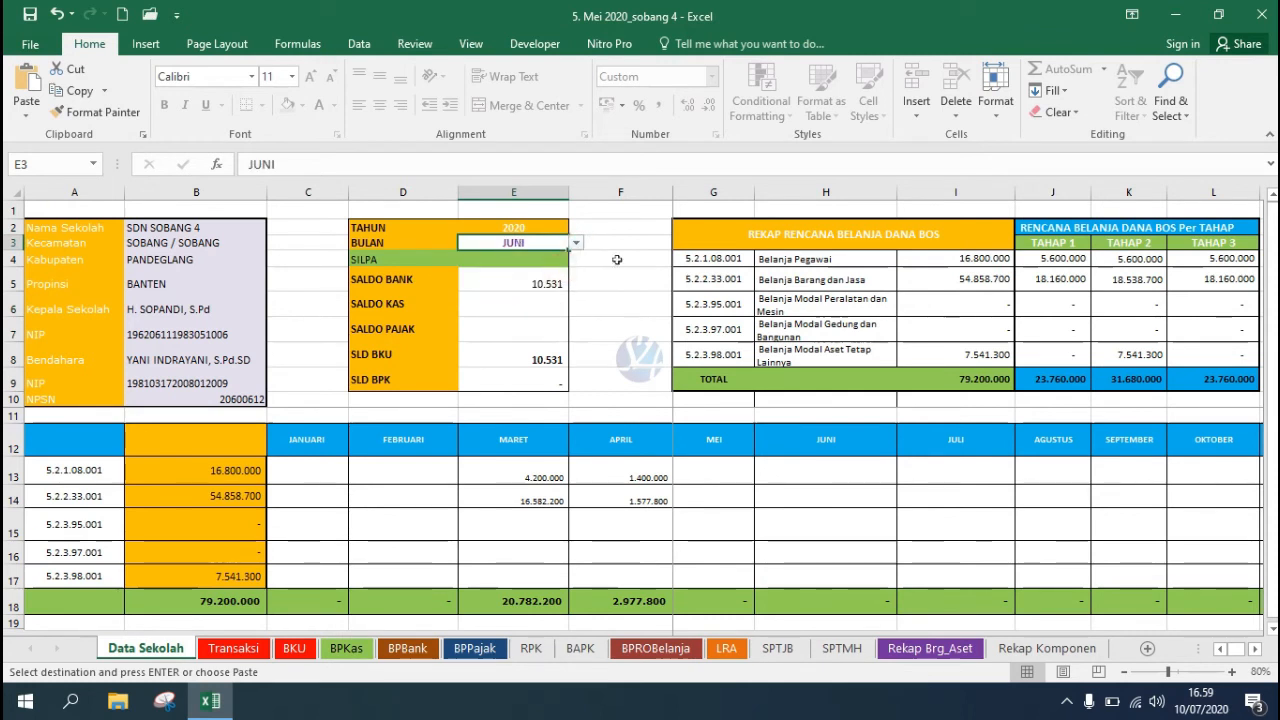
Compare the three closing balances on BKU with the SALDO BANK, SALDO KAS and SALDO PAJAK cells on Data Sekolah.
{"action": "left_click", "coordinate": [292, 649]}
{"action": "left_click_drag", "start_coordinate": [287, 402], "coordinate": [284, 438]}
{"action": "left_click", "coordinate": [145, 648]}
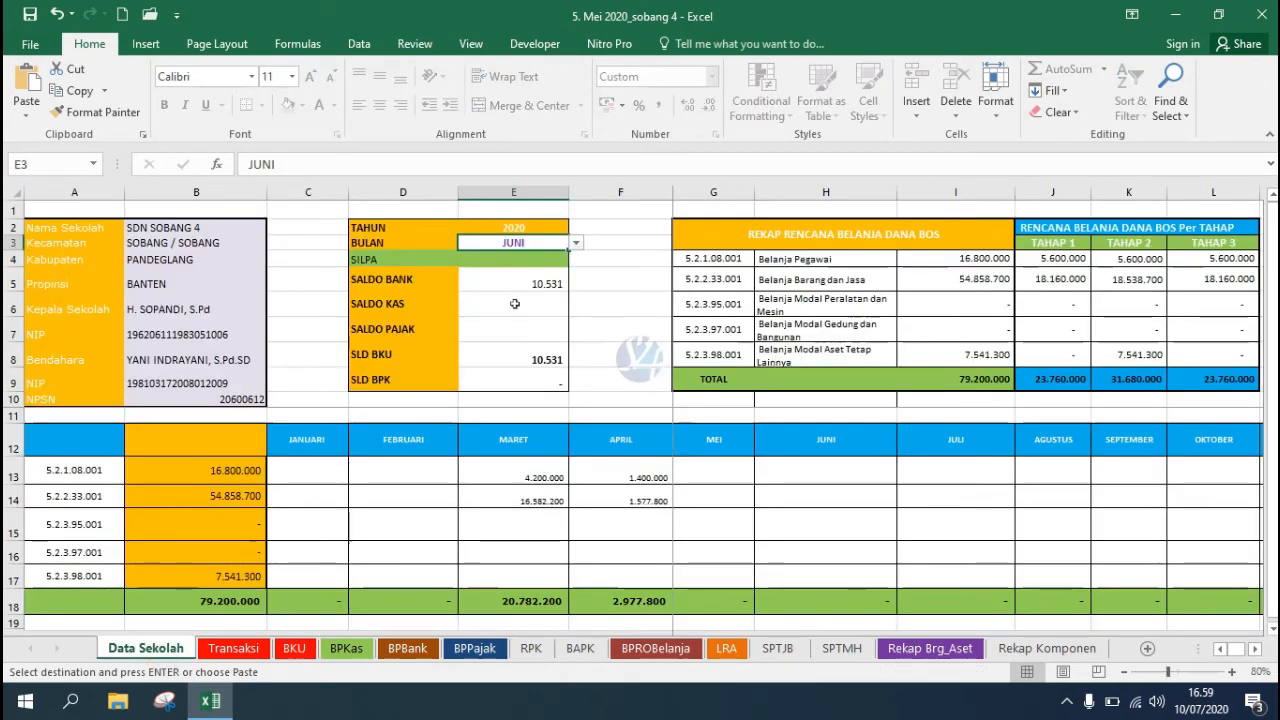
{"action": "left_click", "coordinate": [509, 285]}
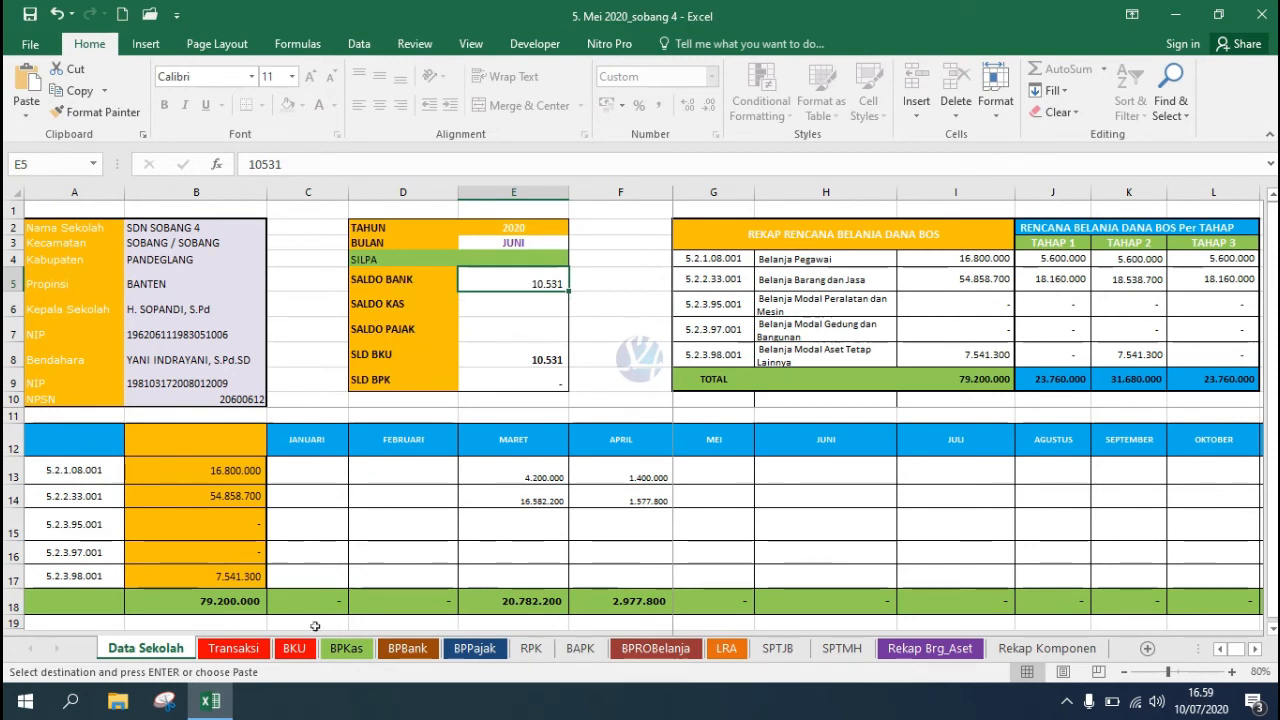
Set BULAN (E3) on Data Sekolah back to MEI and return to the BKU sheet.
{"action": "left_click", "coordinate": [545, 243]}
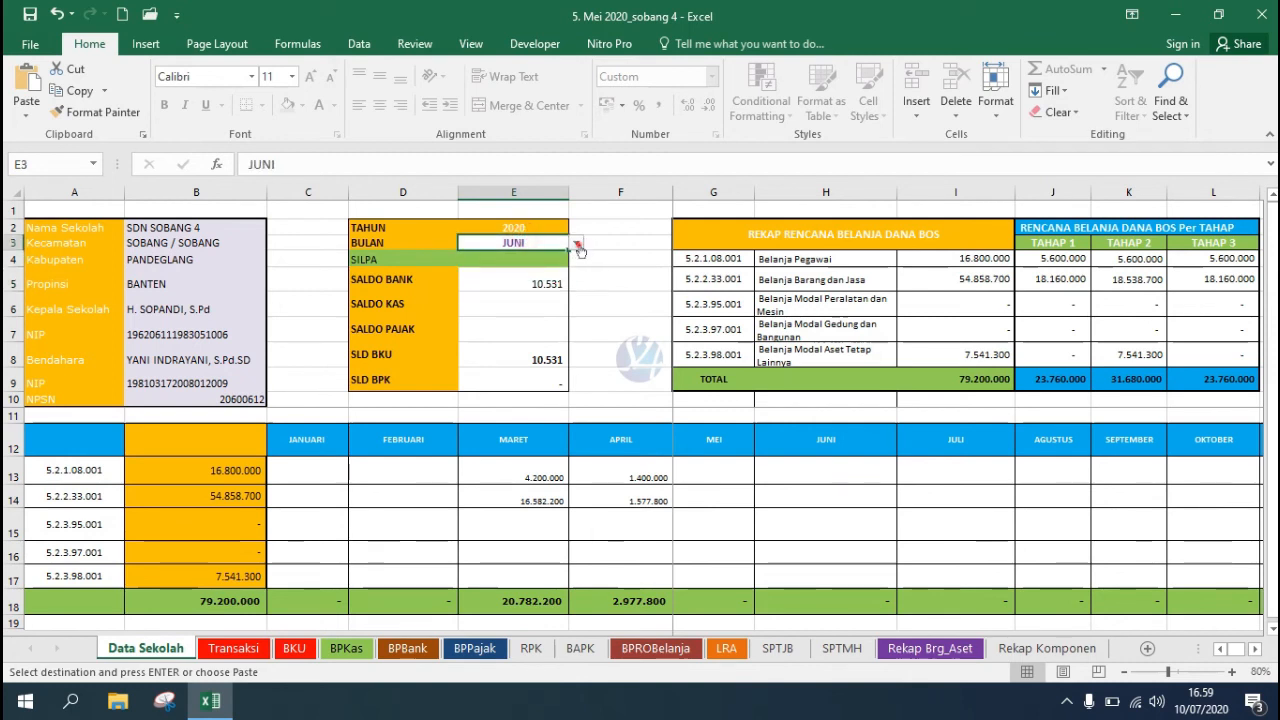
{"action": "left_click", "coordinate": [576, 243]}
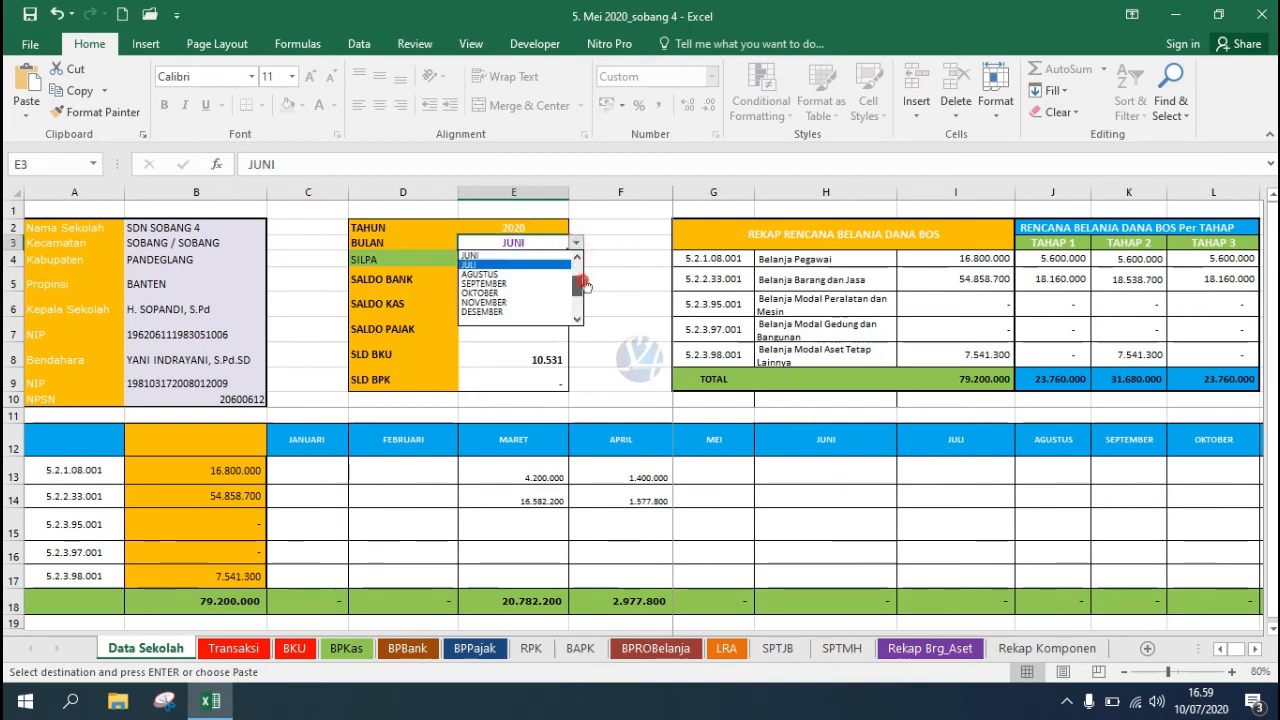
{"action": "scroll", "coordinate": [572, 278], "scroll_direction": "up", "scroll_amount": 2}
{"action": "left_click", "coordinate": [535, 283]}
{"action": "left_click", "coordinate": [613, 279]}
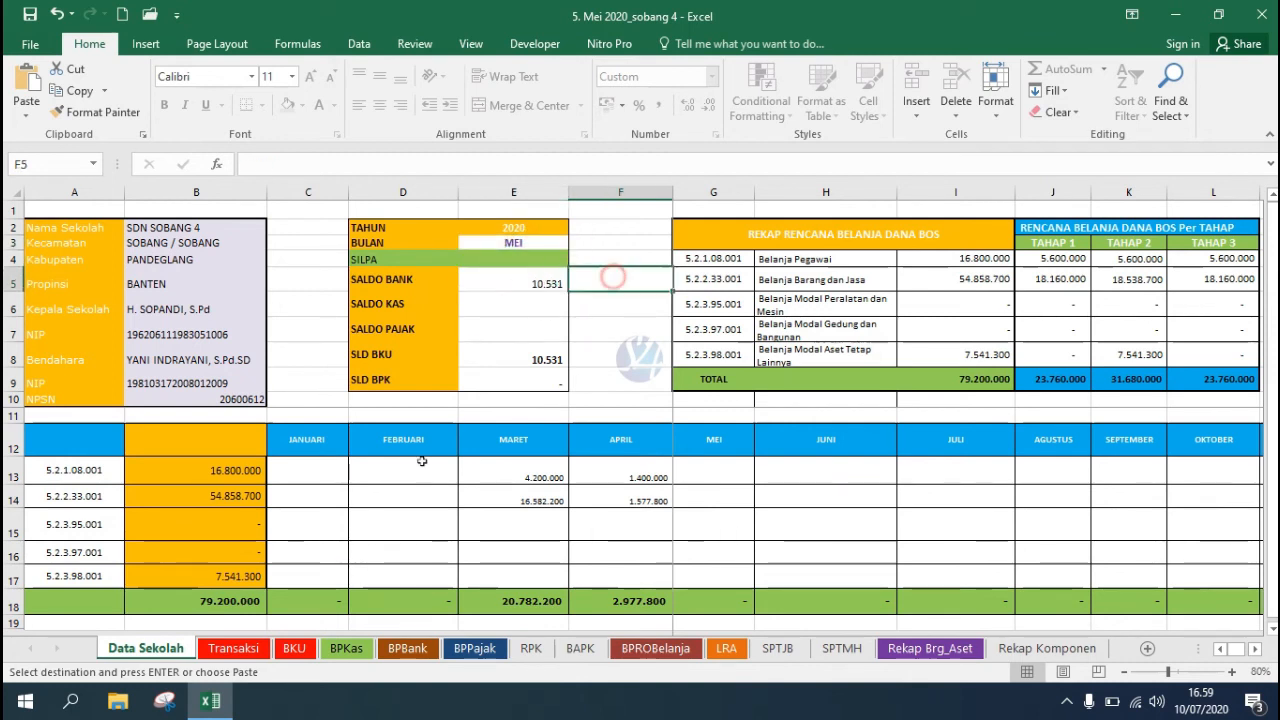
{"action": "left_click", "coordinate": [294, 648]}
{"action": "left_click", "coordinate": [437, 452]}
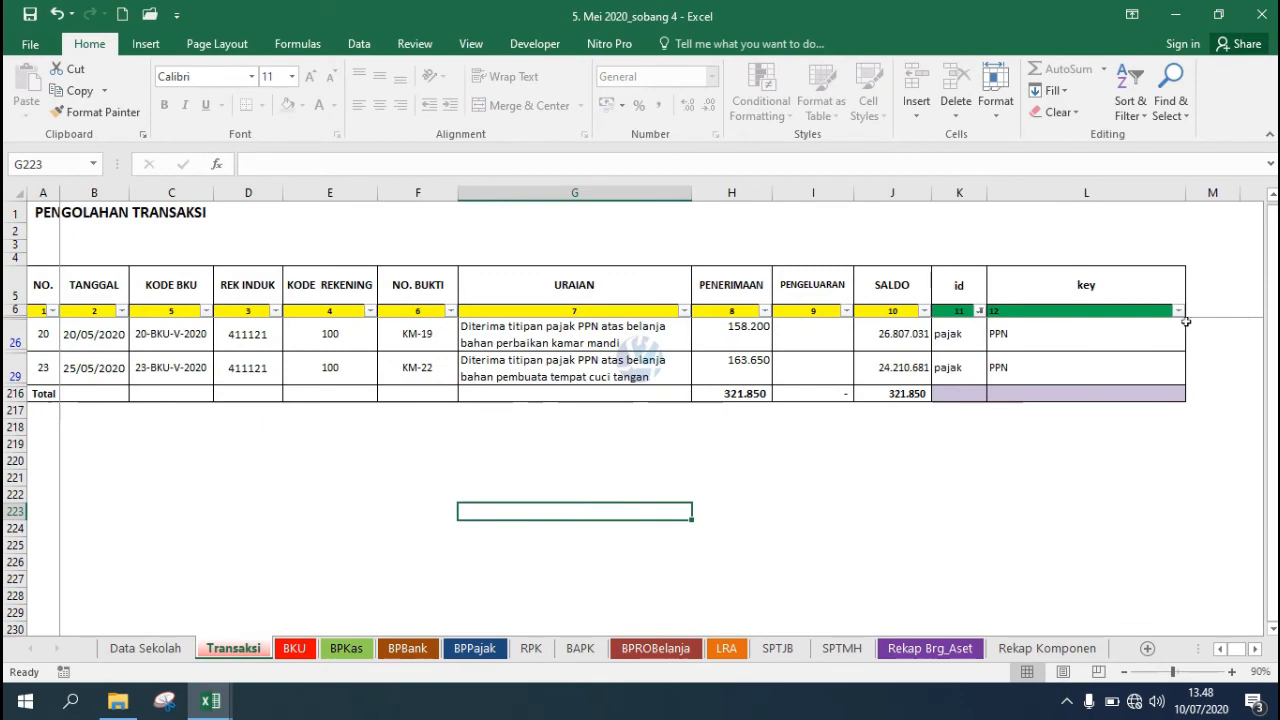
Clear the id column filter on the Transaksi table and go back to its first rows.
{"action": "left_click", "coordinate": [1178, 312]}
{"action": "left_click", "coordinate": [1051, 652]}
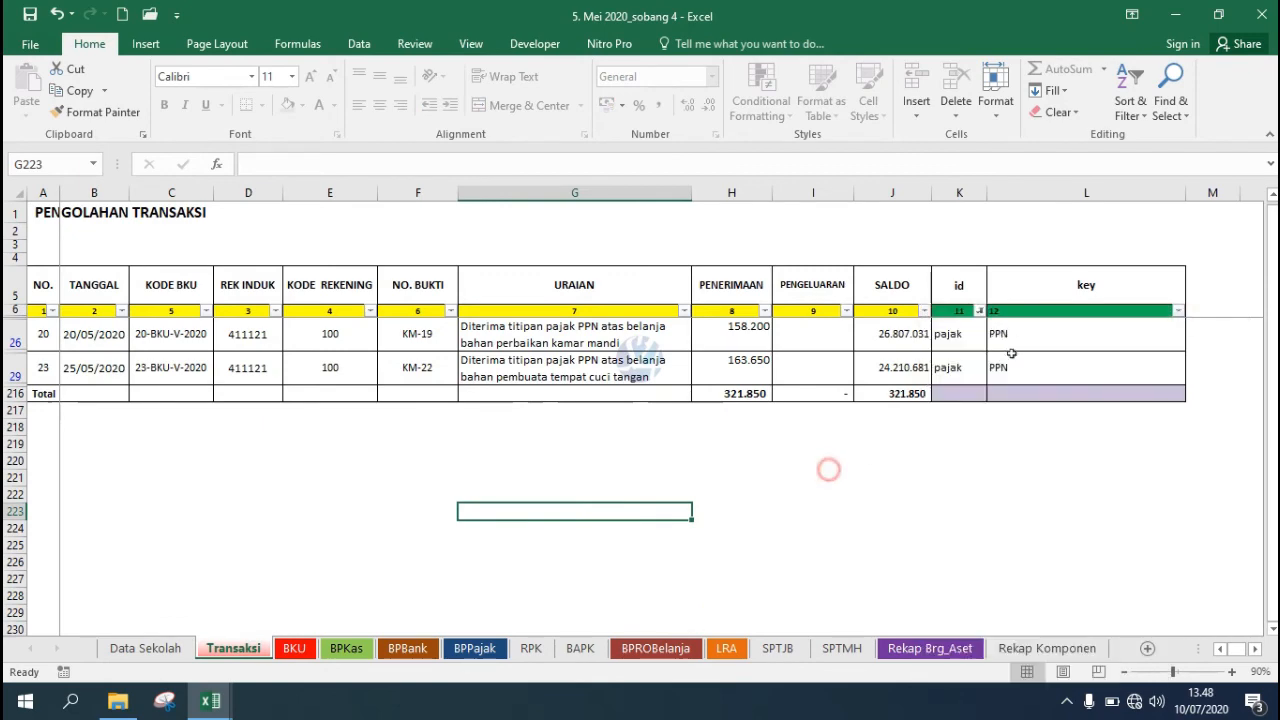
{"action": "left_click", "coordinate": [979, 311]}
{"action": "left_click", "coordinate": [805, 478]}
{"action": "left_click", "coordinate": [853, 652]}
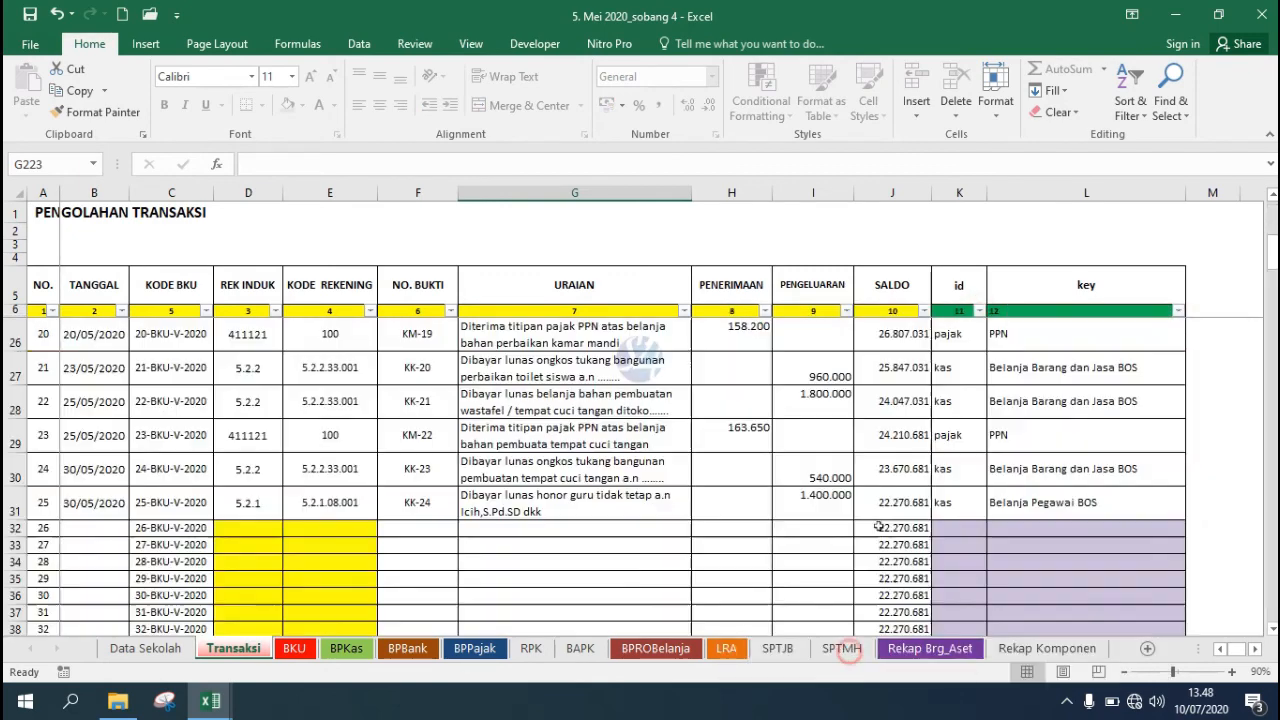
{"action": "left_click", "coordinate": [803, 437]}
{"action": "left_click_drag", "start_coordinate": [1272, 258], "coordinate": [1272, 225]}
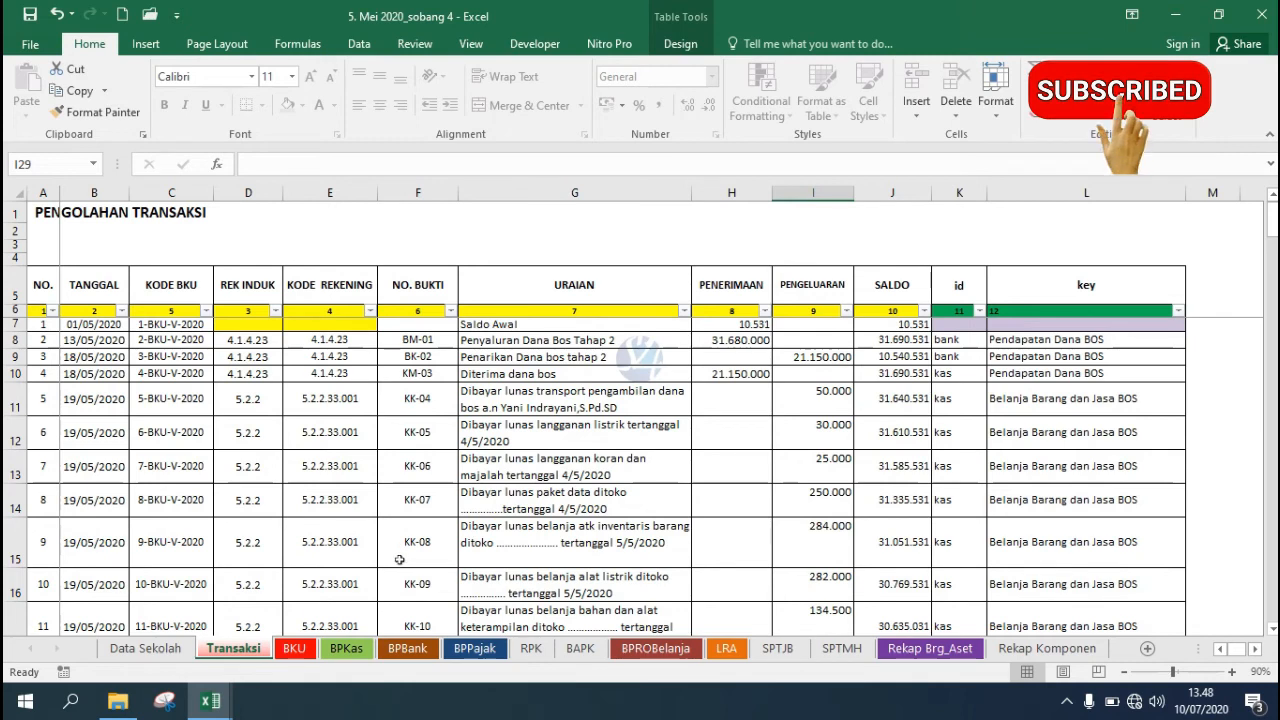
Look through the BKU, BPKas, BPBank and BPPajak books alongside the Transaksi entries.
{"action": "left_click", "coordinate": [294, 648]}
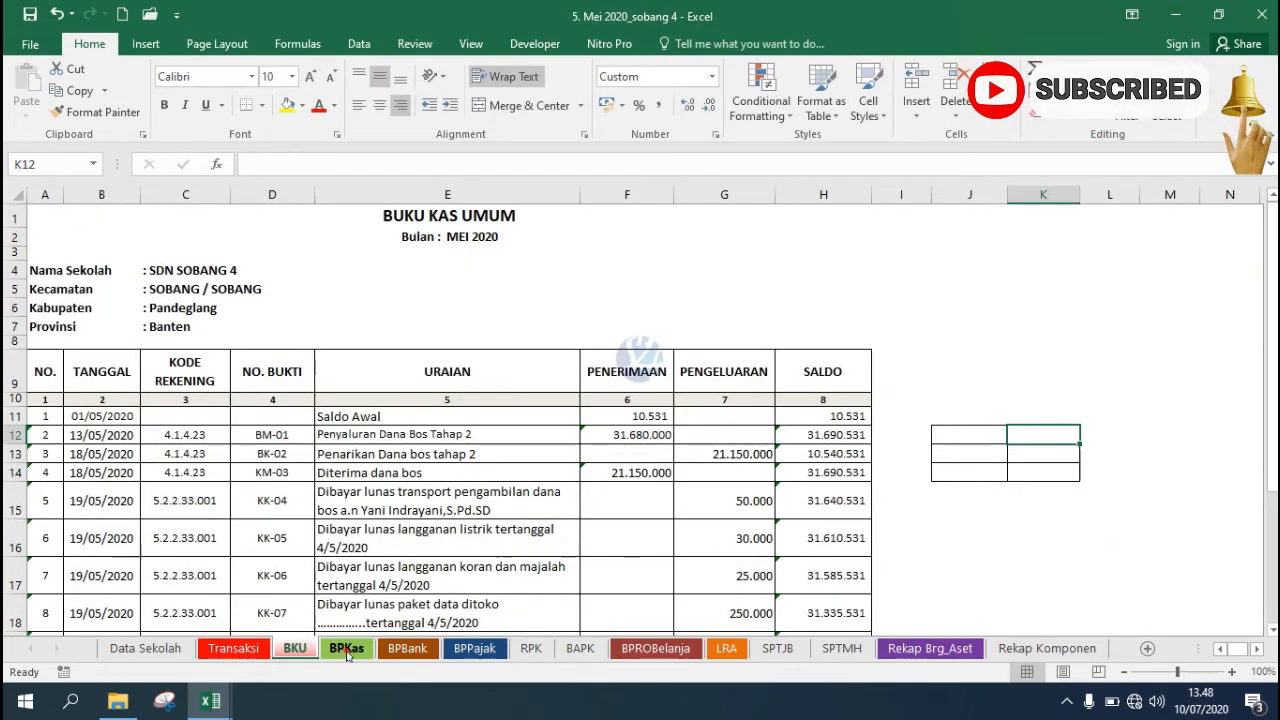
{"action": "left_click", "coordinate": [345, 650]}
{"action": "left_click", "coordinate": [407, 650]}
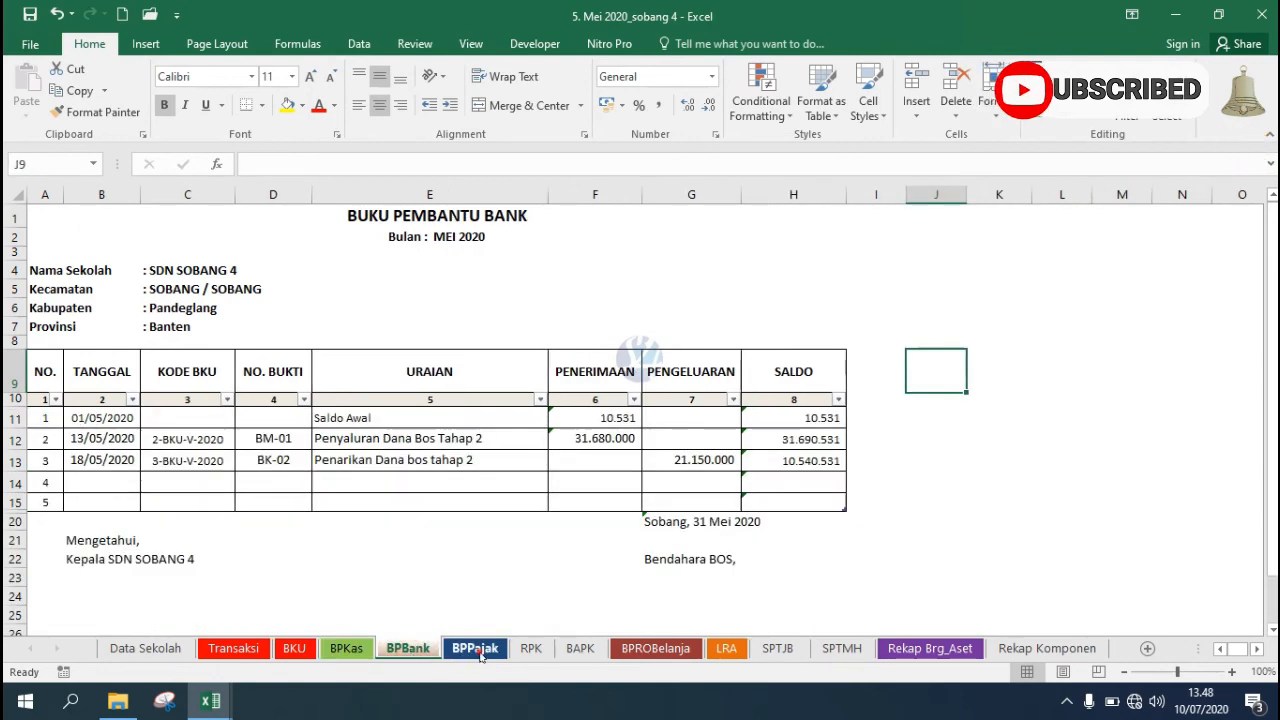
{"action": "left_click", "coordinate": [477, 650]}
{"action": "left_click", "coordinate": [233, 648]}
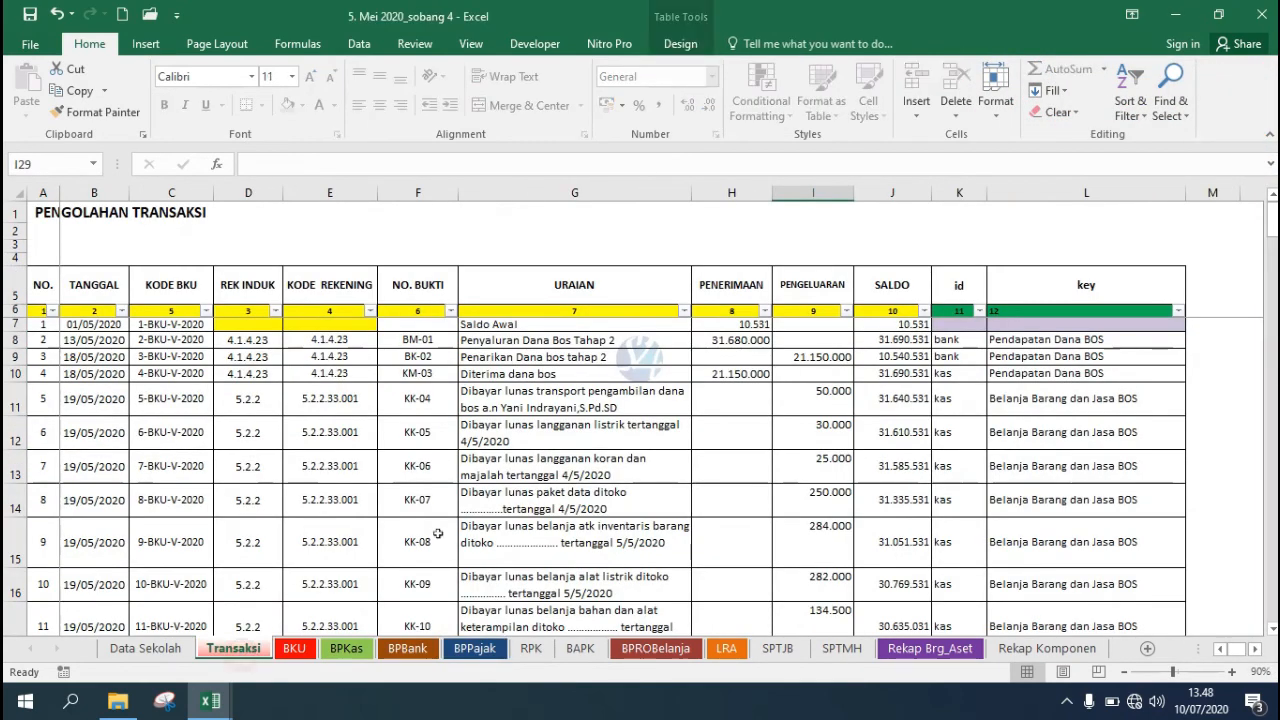
{"action": "left_click", "coordinate": [437, 530]}
{"action": "left_click", "coordinate": [517, 490]}
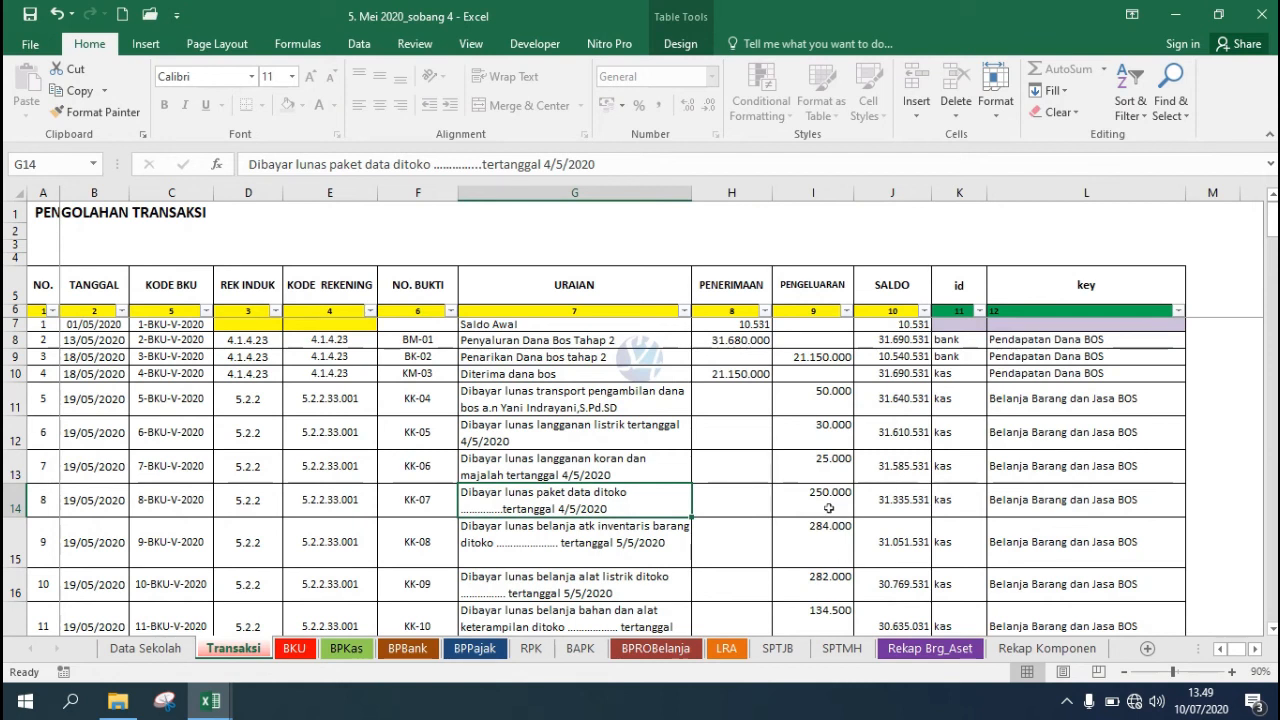
{"action": "left_click", "coordinate": [294, 649]}
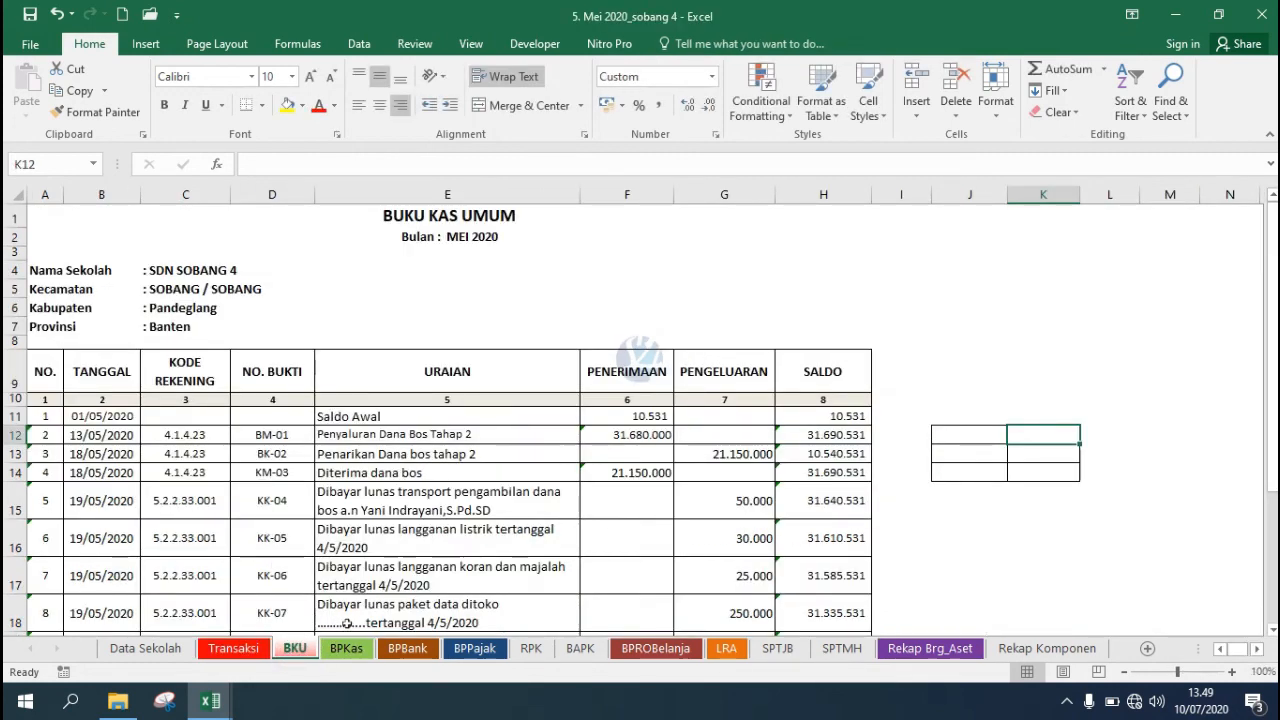
{"action": "left_click", "coordinate": [346, 648]}
{"action": "left_click", "coordinate": [408, 648]}
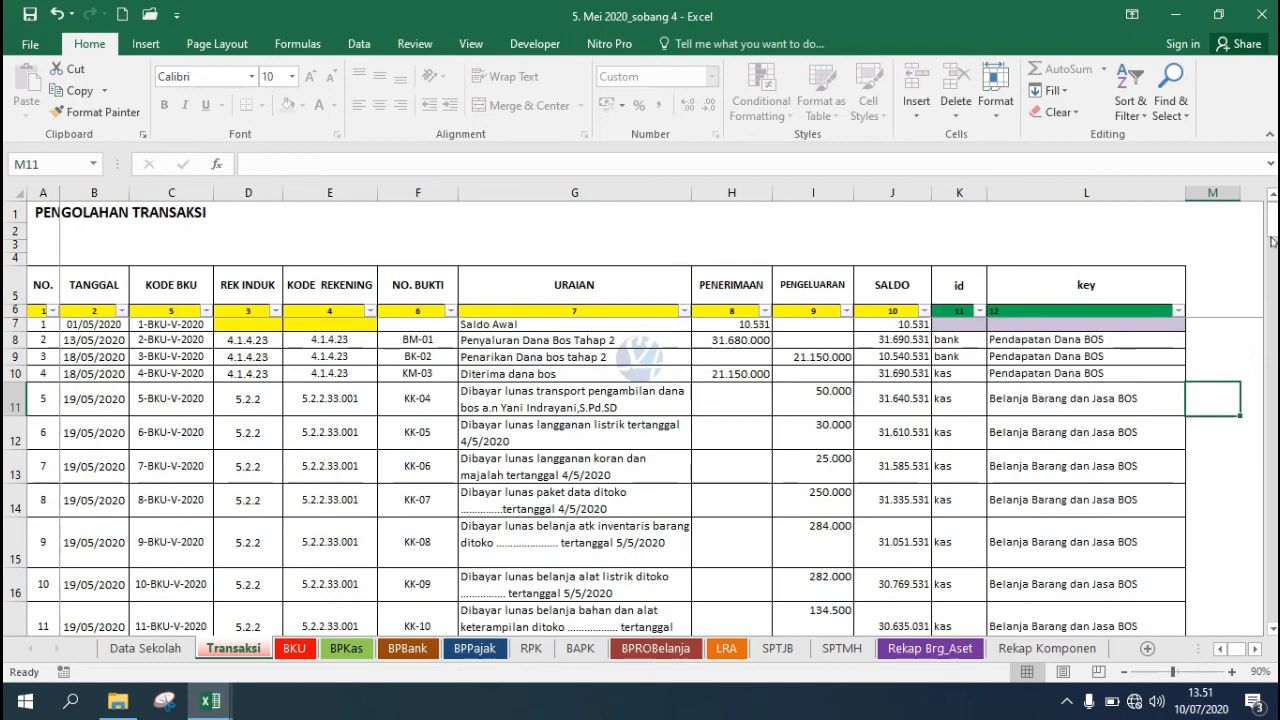
{"action": "mouse_move", "coordinate": [1272, 220]}
{"action": "left_mouse_down"}
{"action": "mouse_move", "coordinate": [1272, 262]}
{"action": "mouse_move", "coordinate": [1272, 220]}
{"action": "left_mouse_up"}
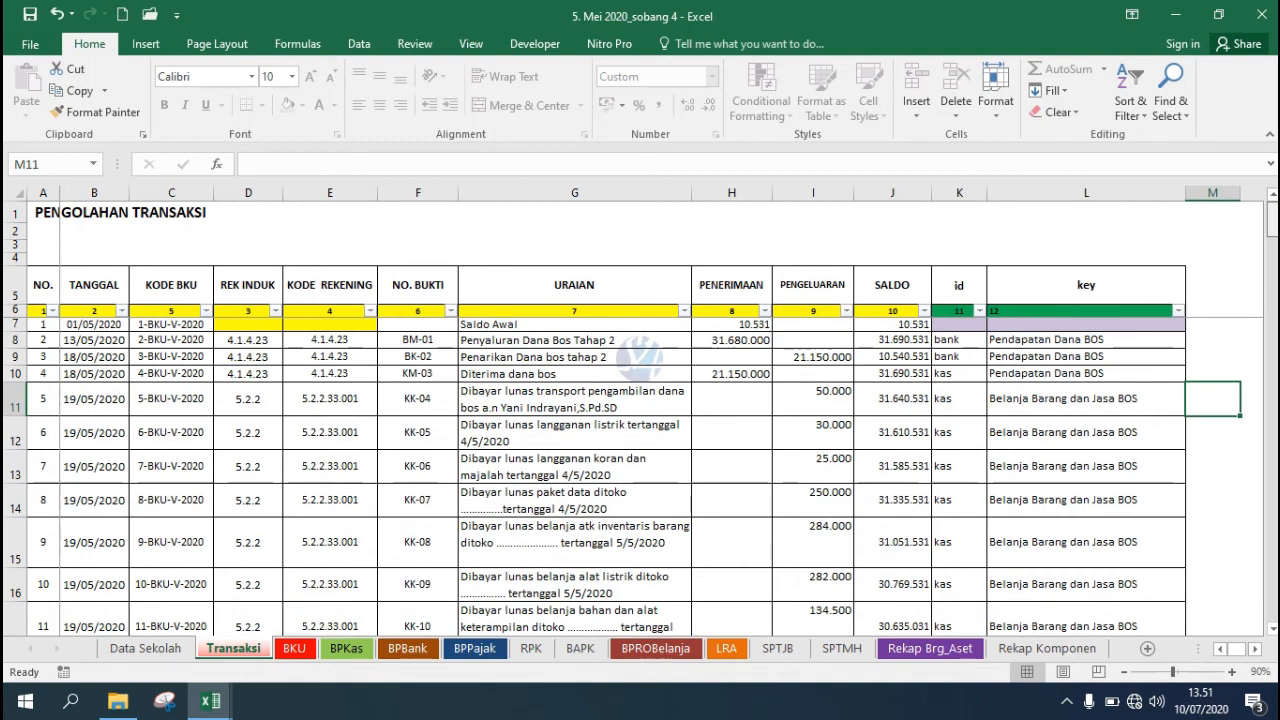